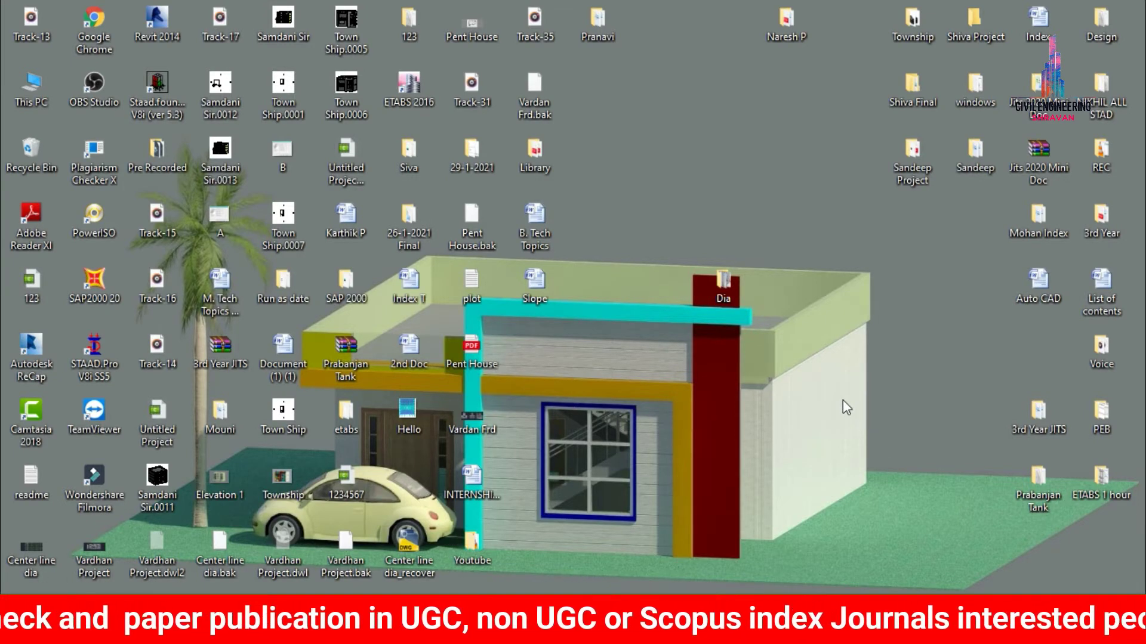
Browse the reference photos of diagrid buildings in the desktop's Dia folder, and close the viewer and folder.
{"action": "double_click", "coordinate": [724, 282]}
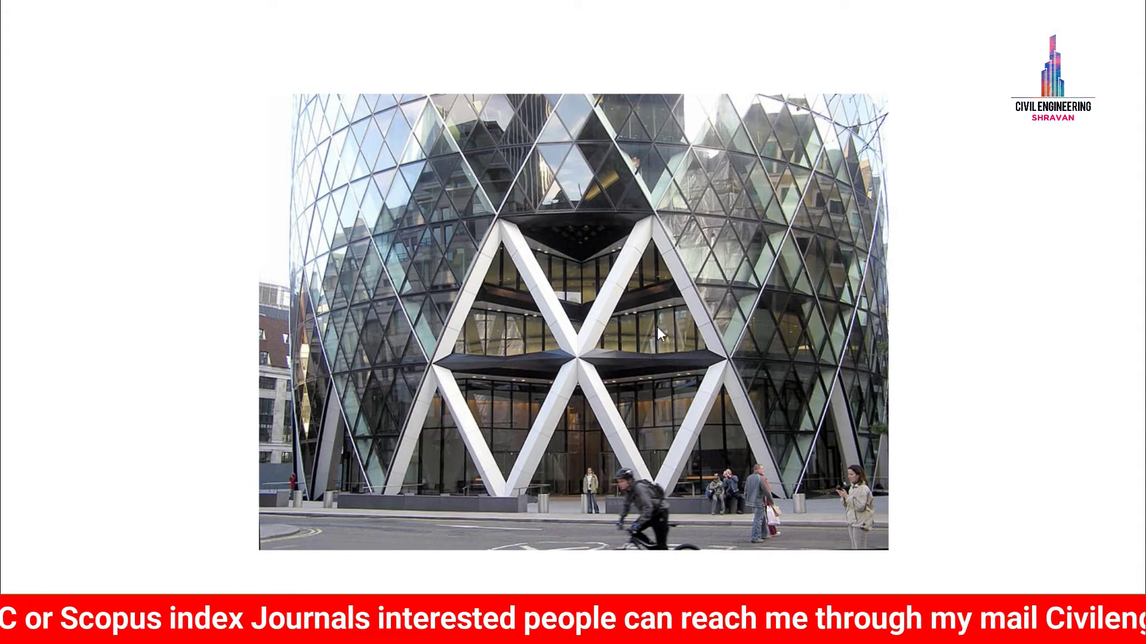
{"action": "key", "text": "Right"}
{"action": "key", "text": "Right"}
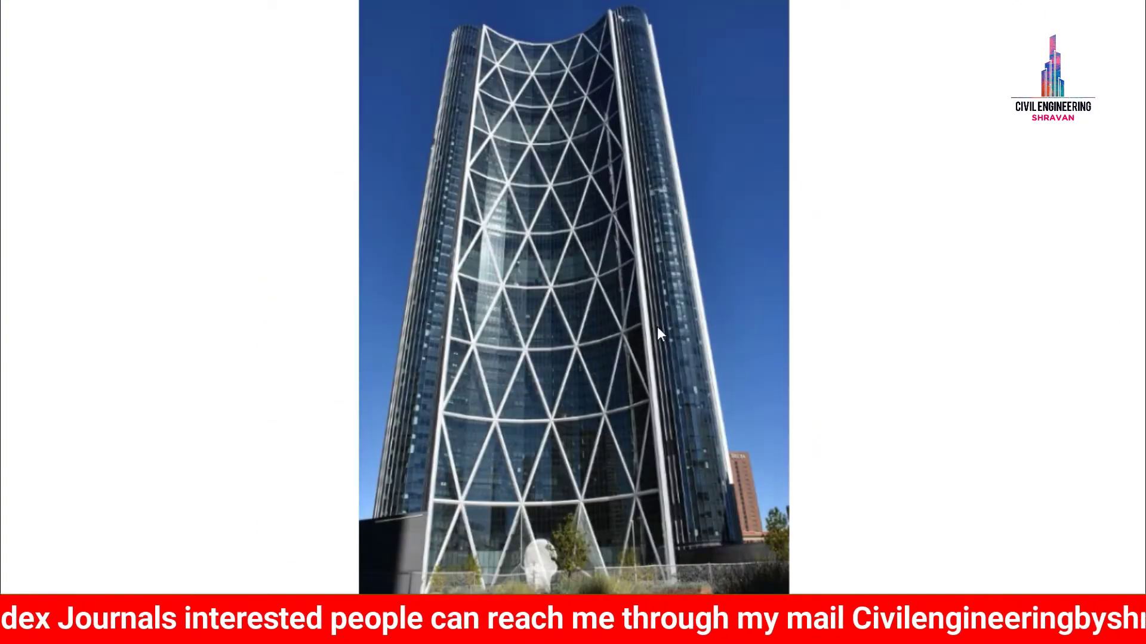
{"action": "key", "text": "Right"}
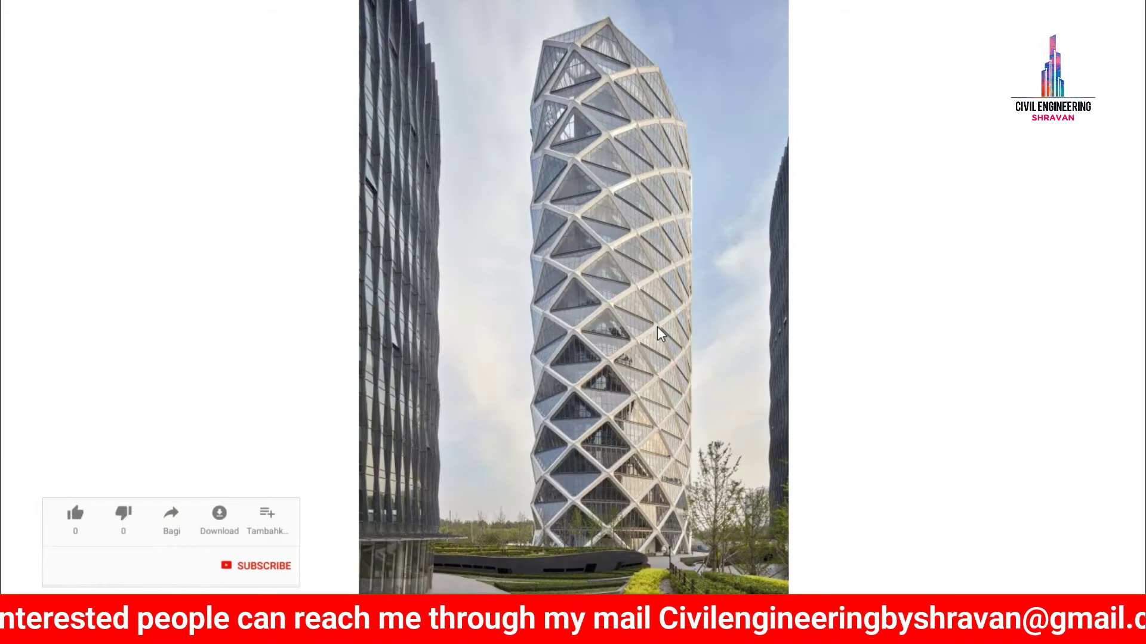
{"action": "key", "text": "Right"}
{"action": "key", "text": "Right"}
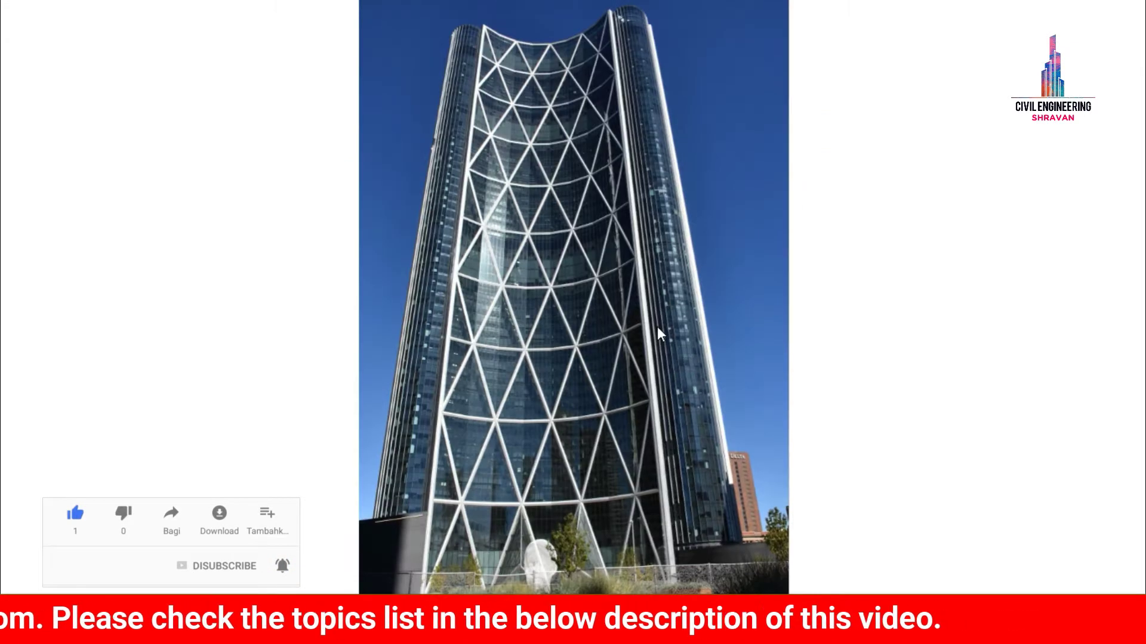
{"action": "key", "text": "Escape"}
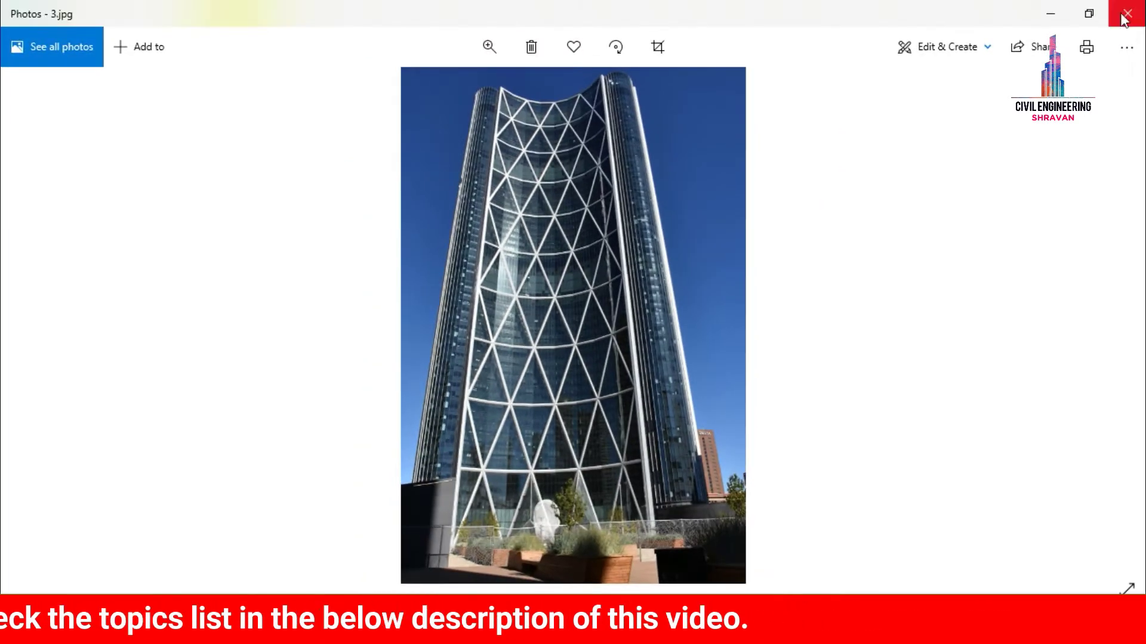
{"action": "left_click", "coordinate": [1127, 13]}
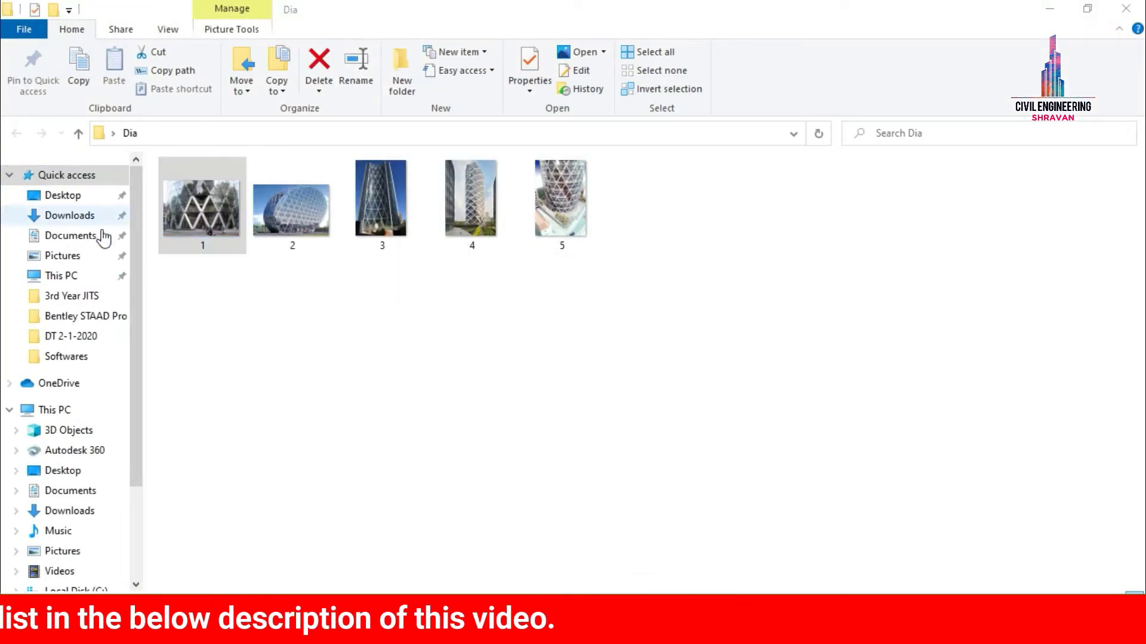
{"action": "left_click", "coordinate": [1125, 8]}
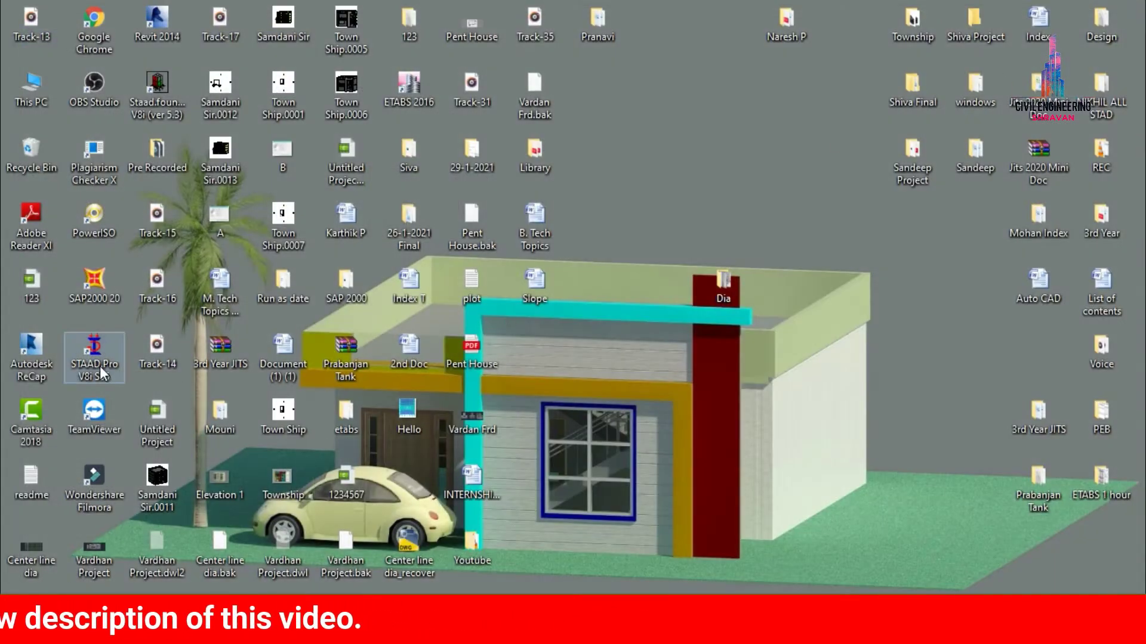
Launch STAAD.Pro V8i and create a Space project named "Dia g" in Meter and KiloNewton units, starting with Add Beam.
{"action": "double_click", "coordinate": [99, 366]}
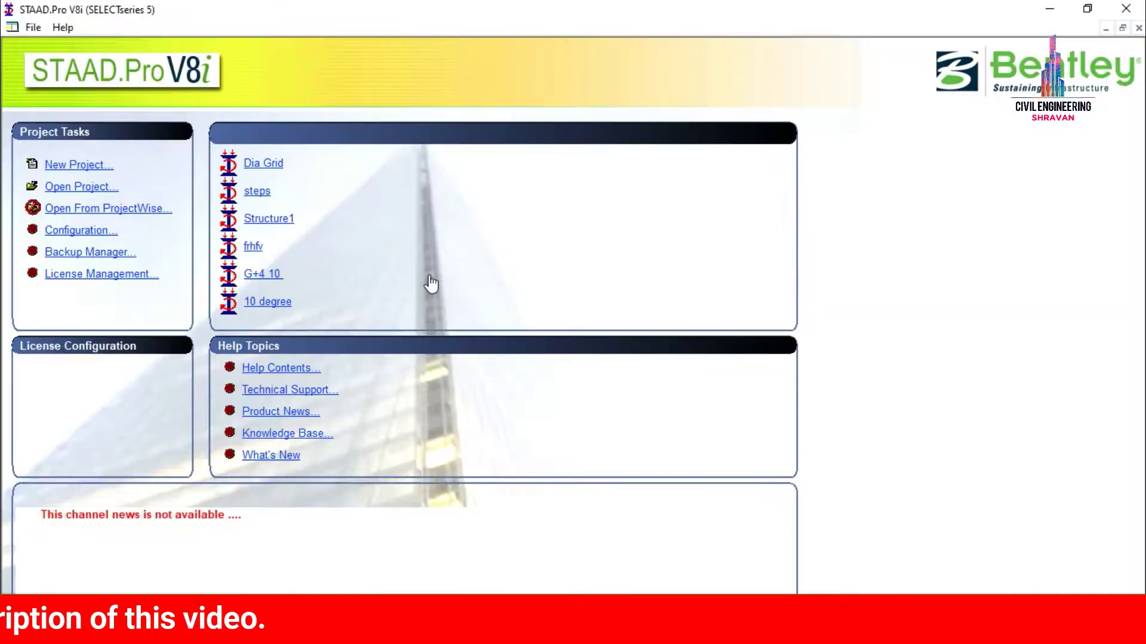
{"action": "left_click", "coordinate": [94, 169]}
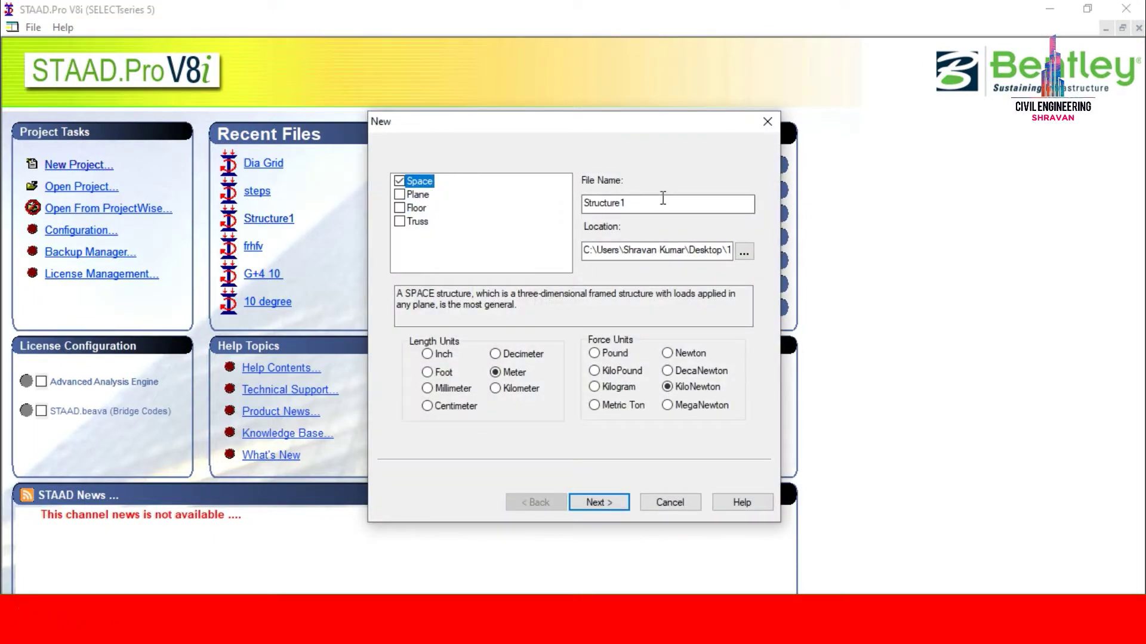
{"action": "double_click", "coordinate": [662, 198]}
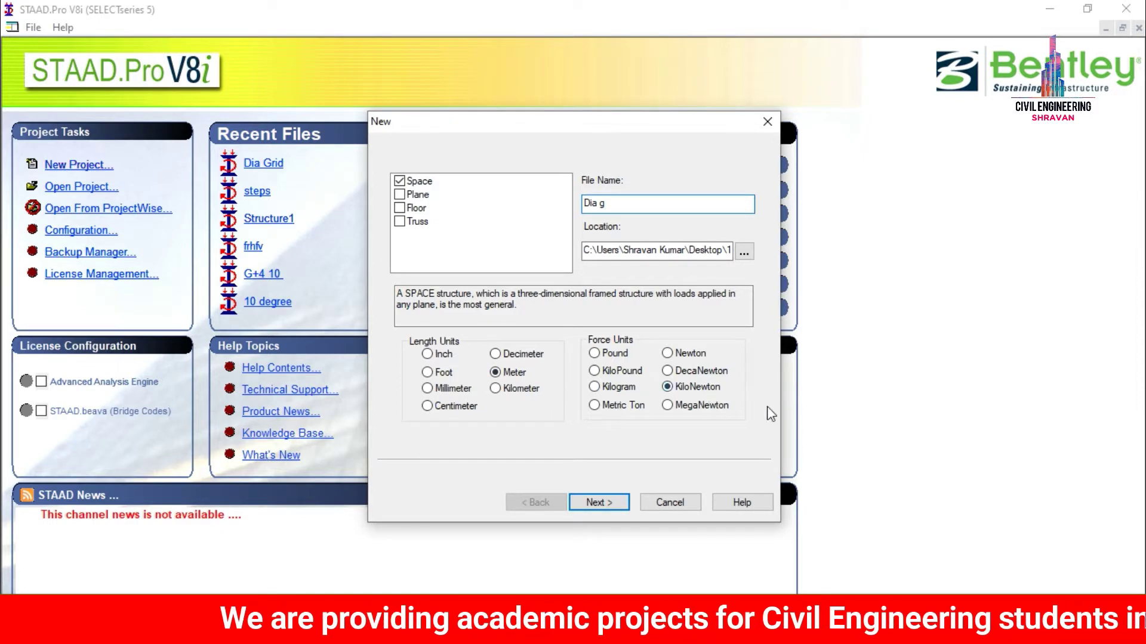
{"action": "left_click", "coordinate": [592, 497]}
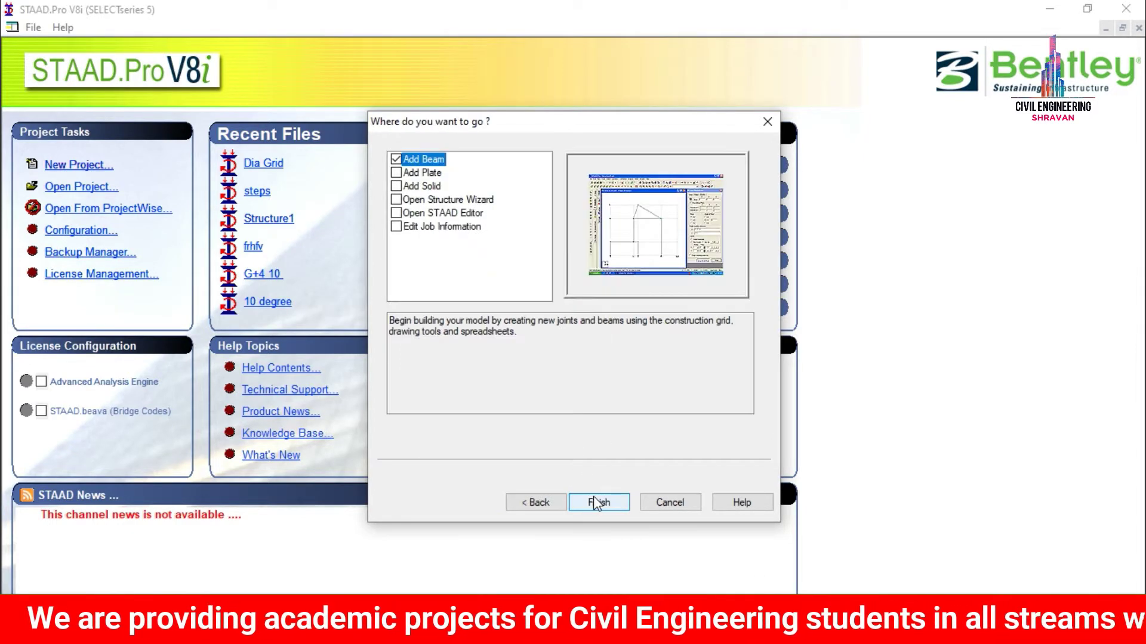
{"action": "left_click", "coordinate": [593, 497]}
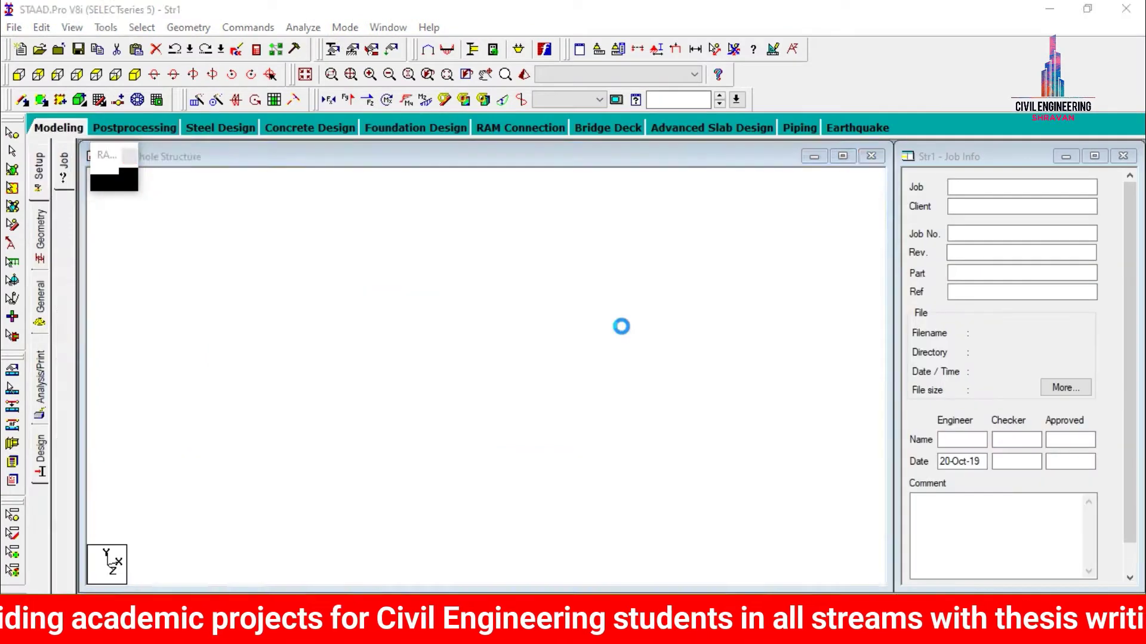
Run the Structure Wizard and start a Bay Frame prototype from the Frame Models.
{"action": "left_click", "coordinate": [18, 75]}
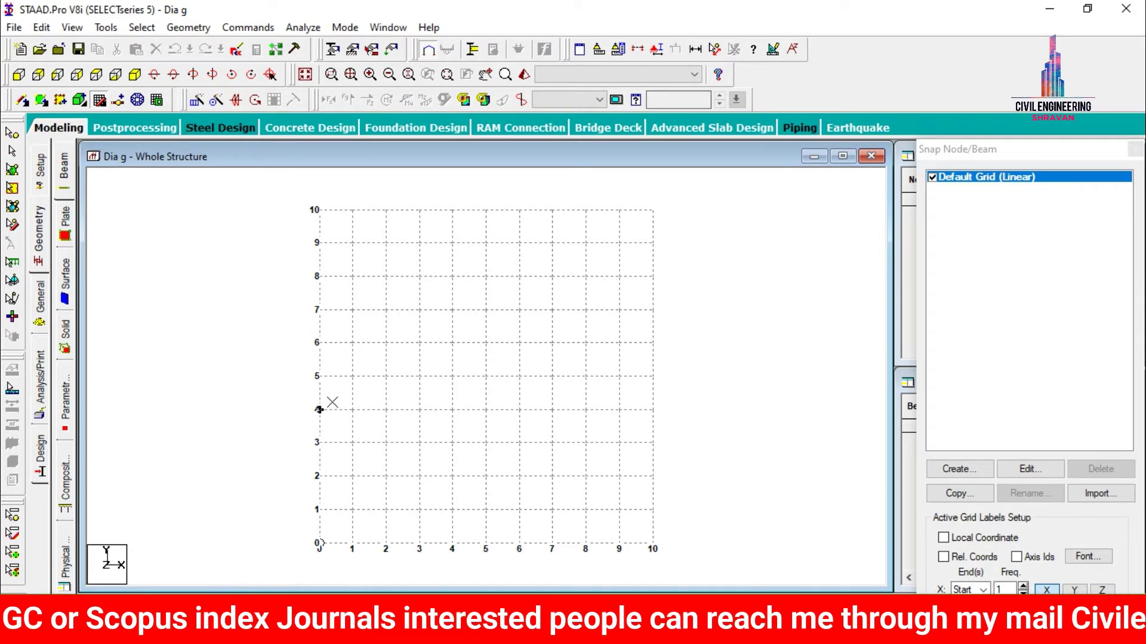
{"action": "left_click", "coordinate": [187, 27]}
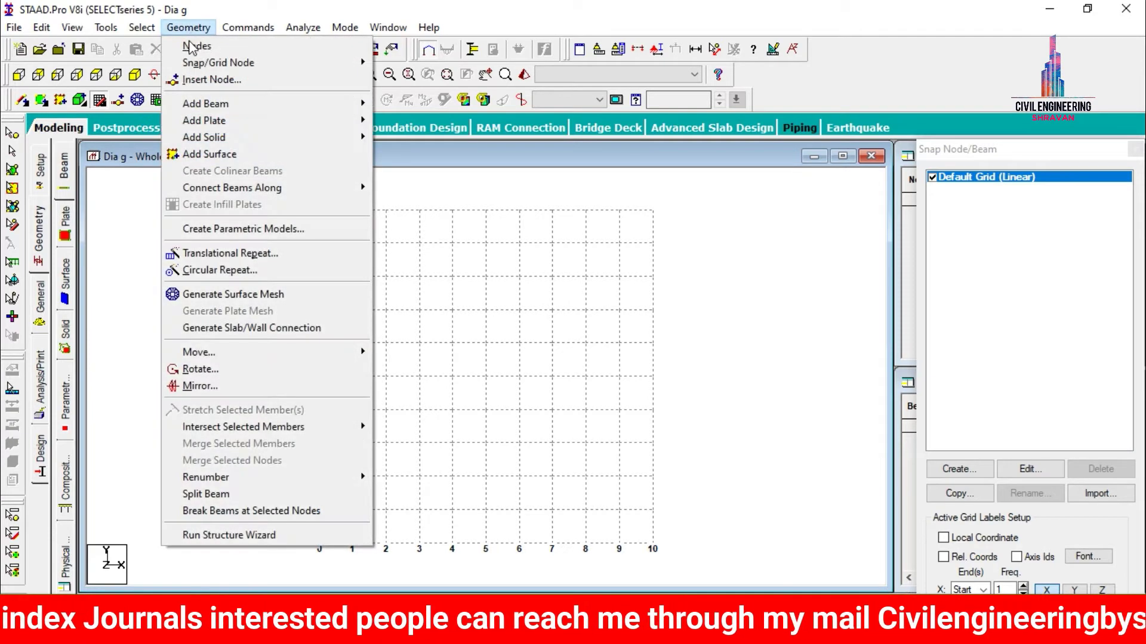
{"action": "left_click", "coordinate": [264, 535]}
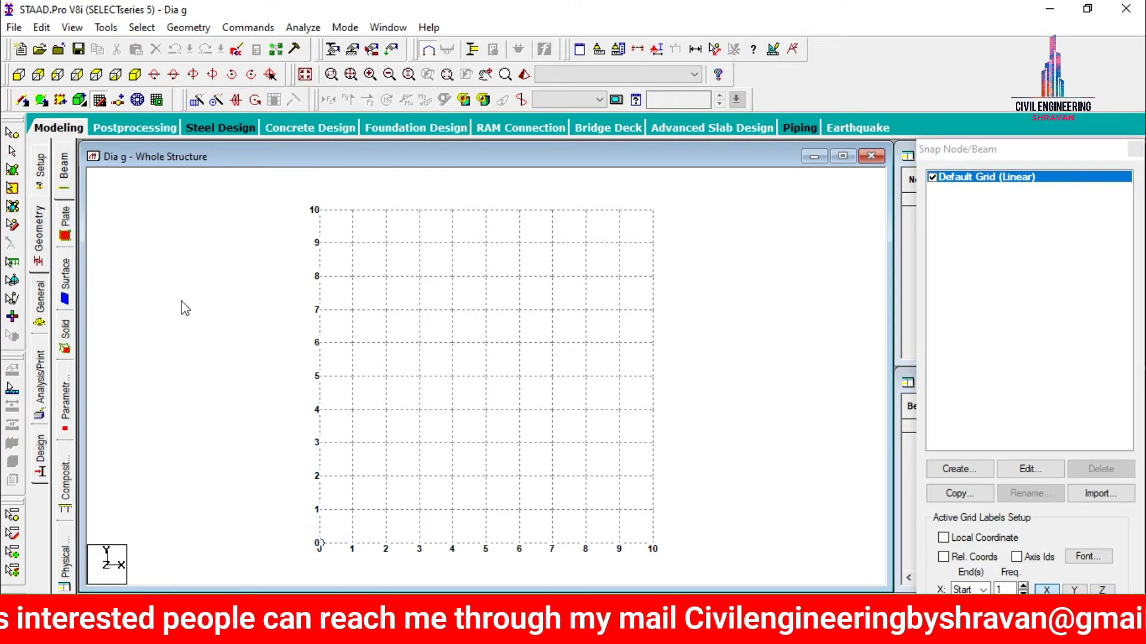
{"action": "left_click", "coordinate": [288, 258]}
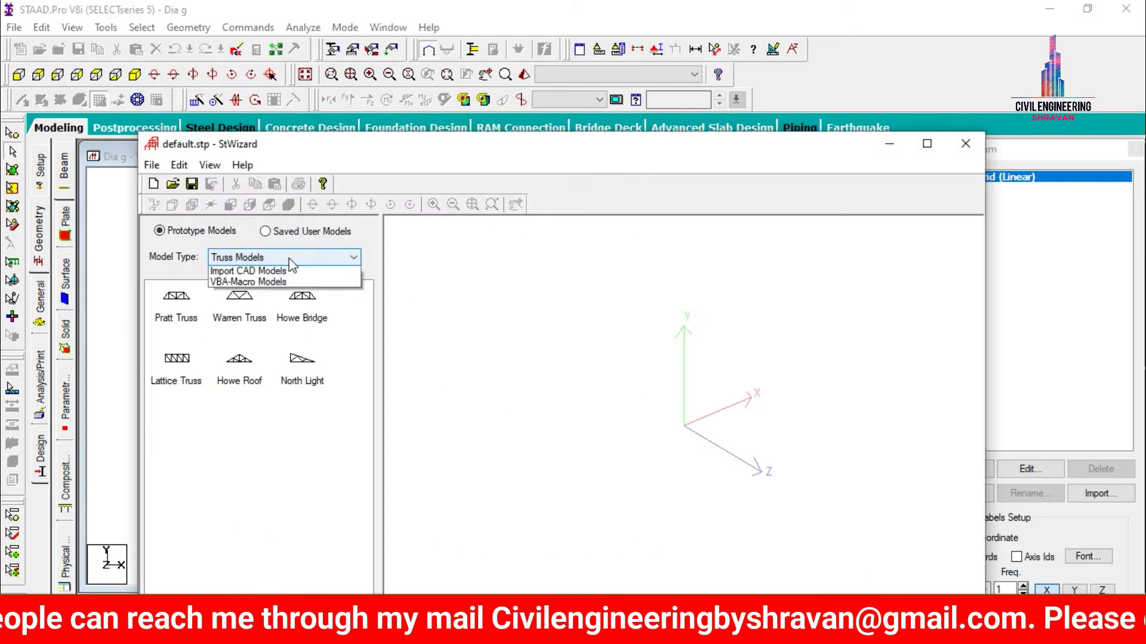
{"action": "left_click", "coordinate": [257, 284]}
{"action": "double_click", "coordinate": [176, 297]}
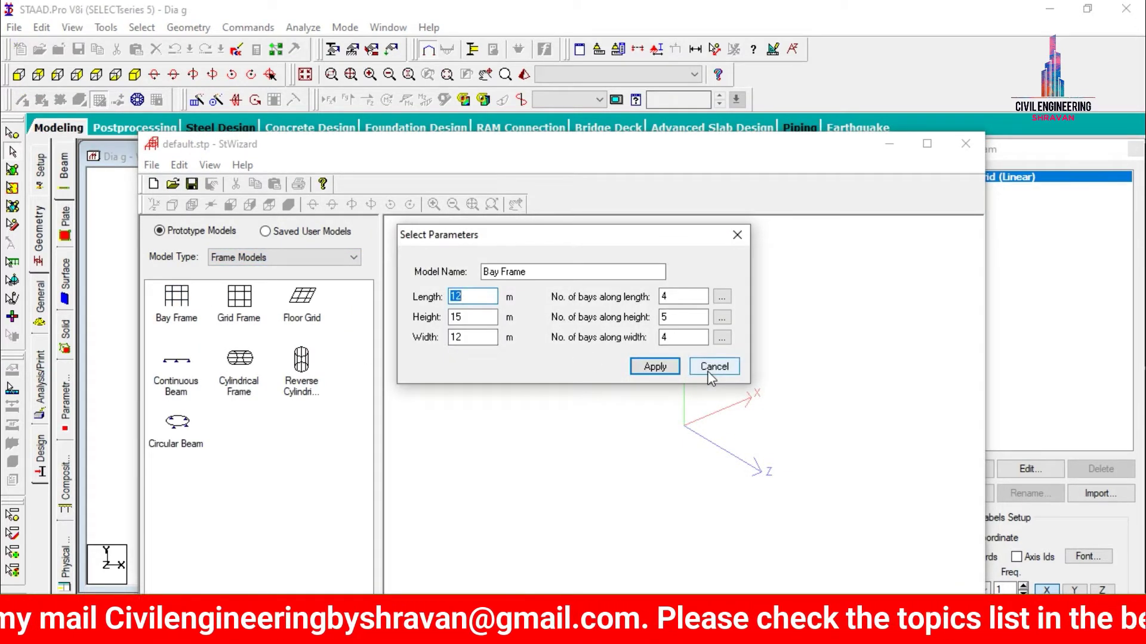
Generate the bay frame with length 18 m, height 21 m, width 18 m and 6, 7 and 6 bays respectively.
{"action": "type", "text": "1"}
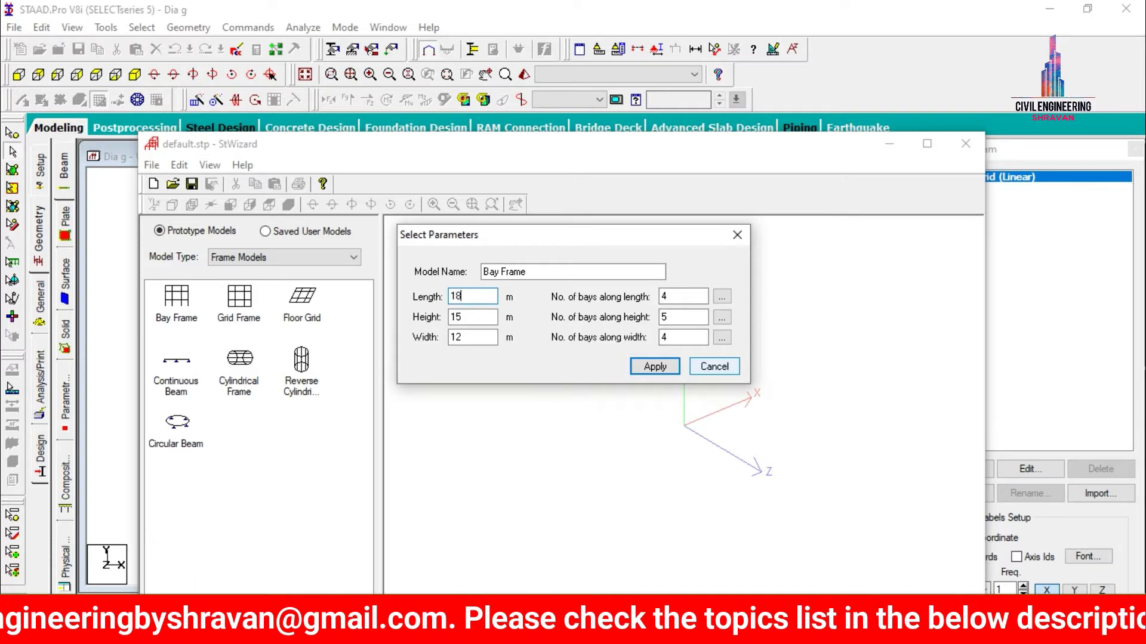
{"action": "key", "text": "Tab"}
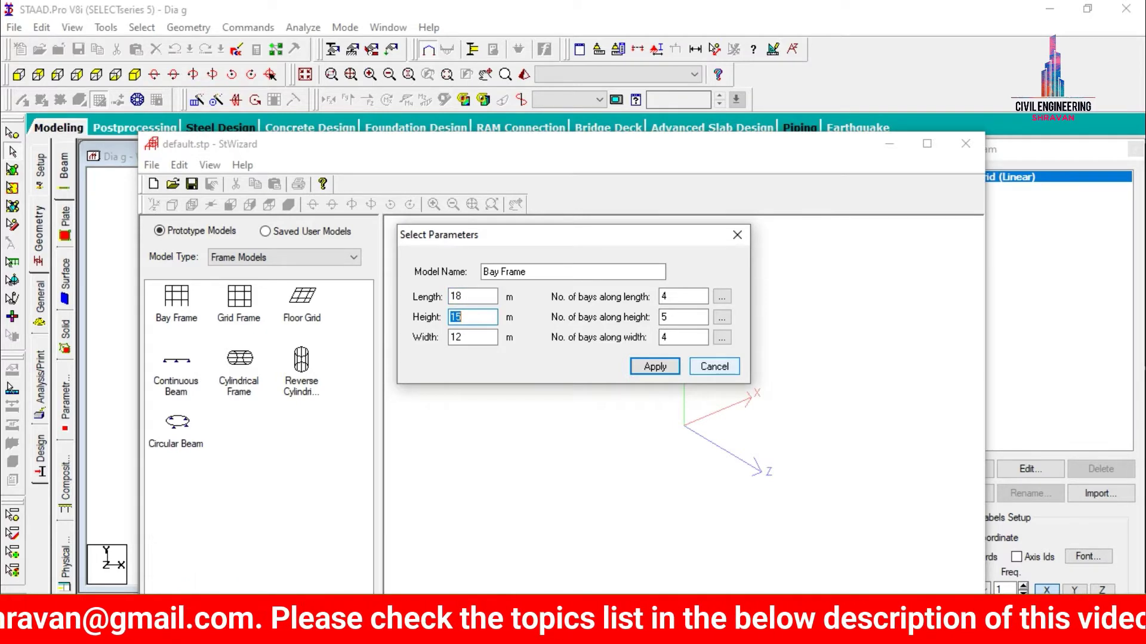
{"action": "type", "text": "2"}
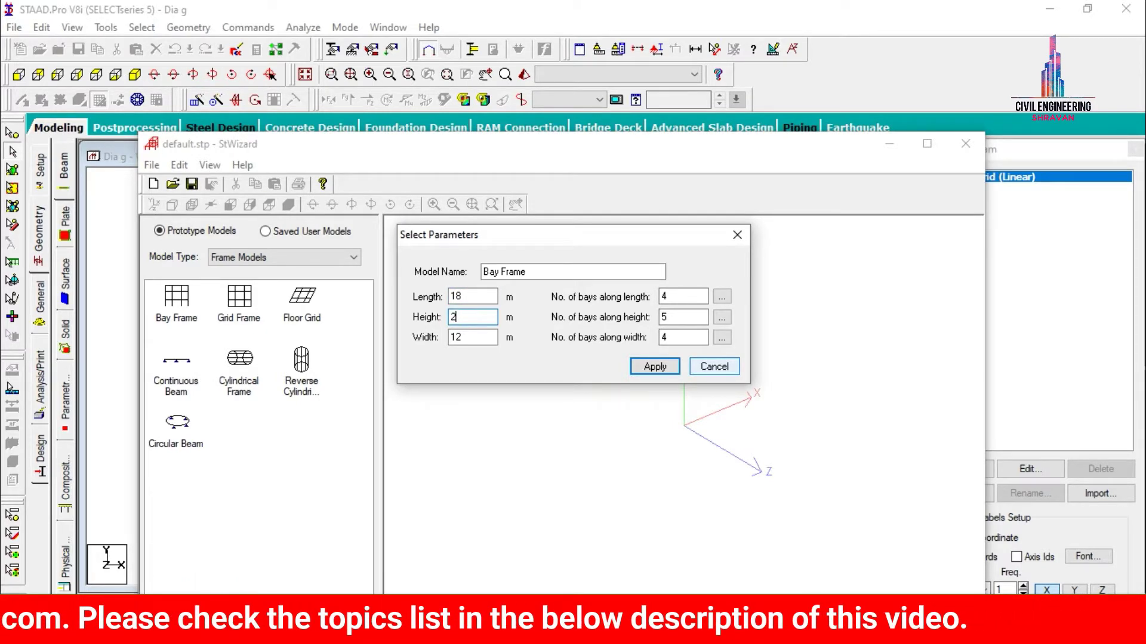
{"action": "type", "text": "1"}
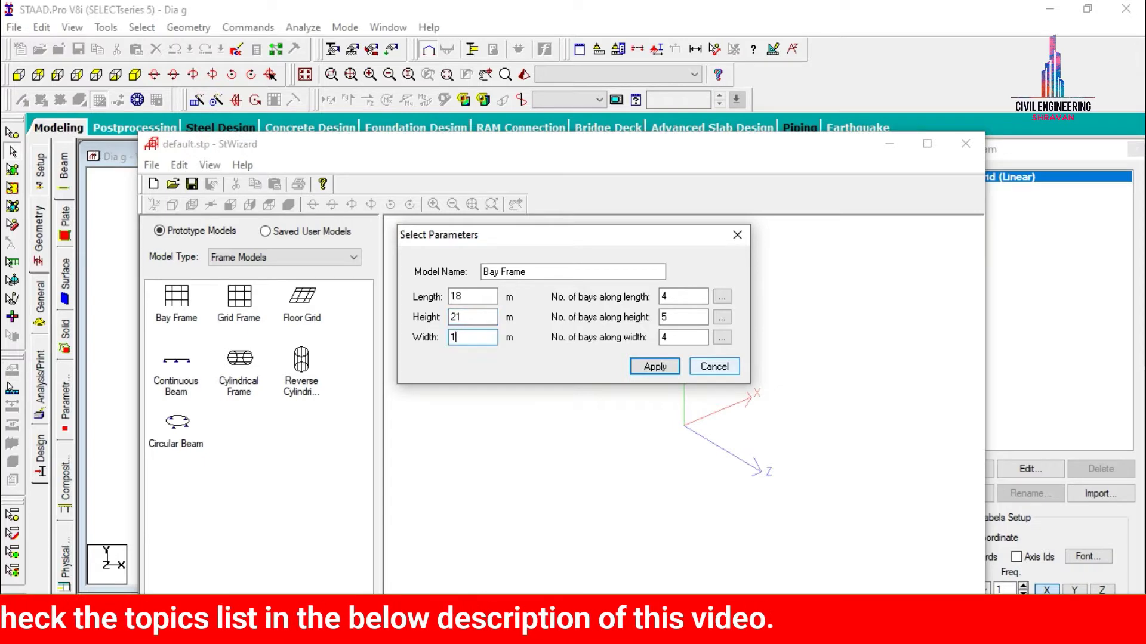
{"action": "key", "text": "Tab"}
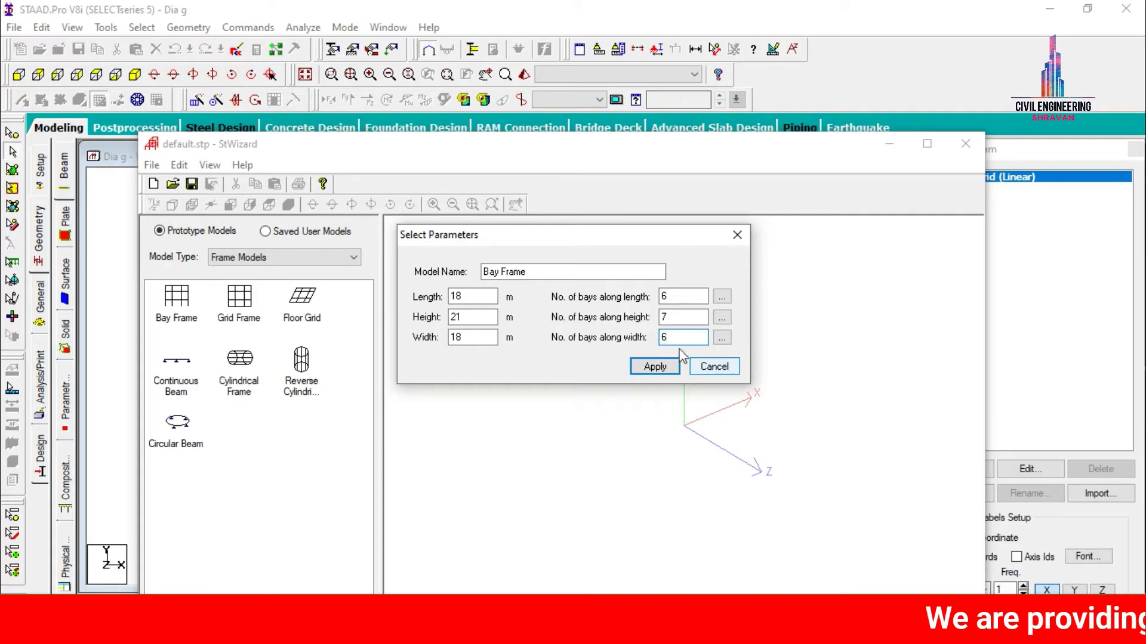
{"action": "left_click", "coordinate": [651, 366]}
{"action": "left_click_drag", "start_coordinate": [875, 314], "coordinate": [703, 298]}
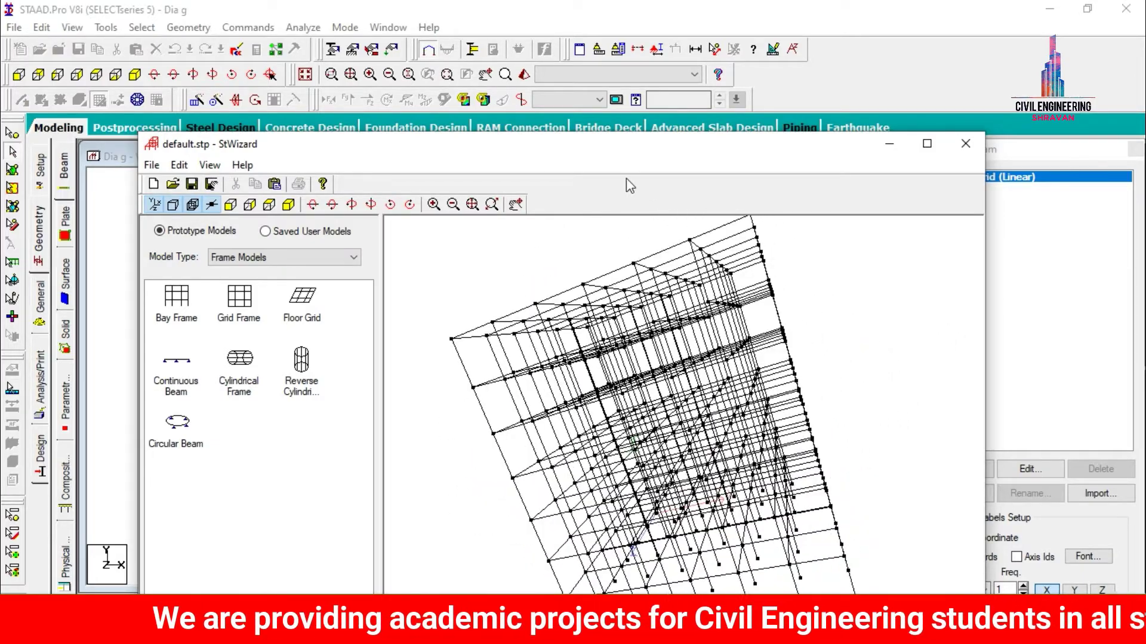
Transfer the bay frame into the main model at X, Y and Z values of 0 m, and close the snap grid.
{"action": "left_click", "coordinate": [965, 143]}
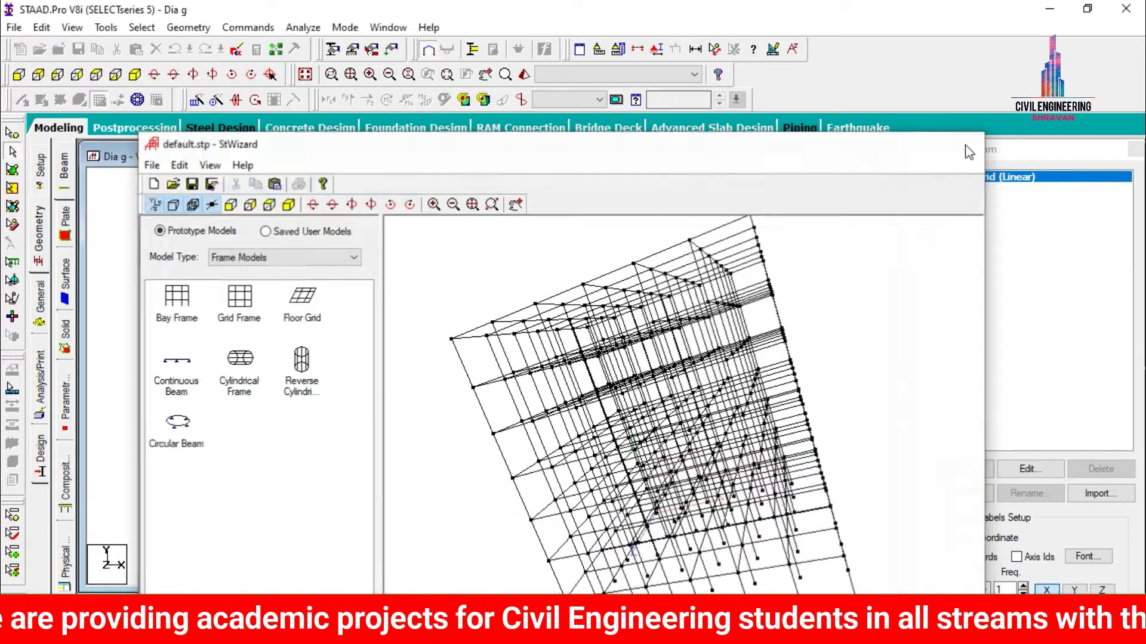
{"action": "left_click", "coordinate": [635, 348]}
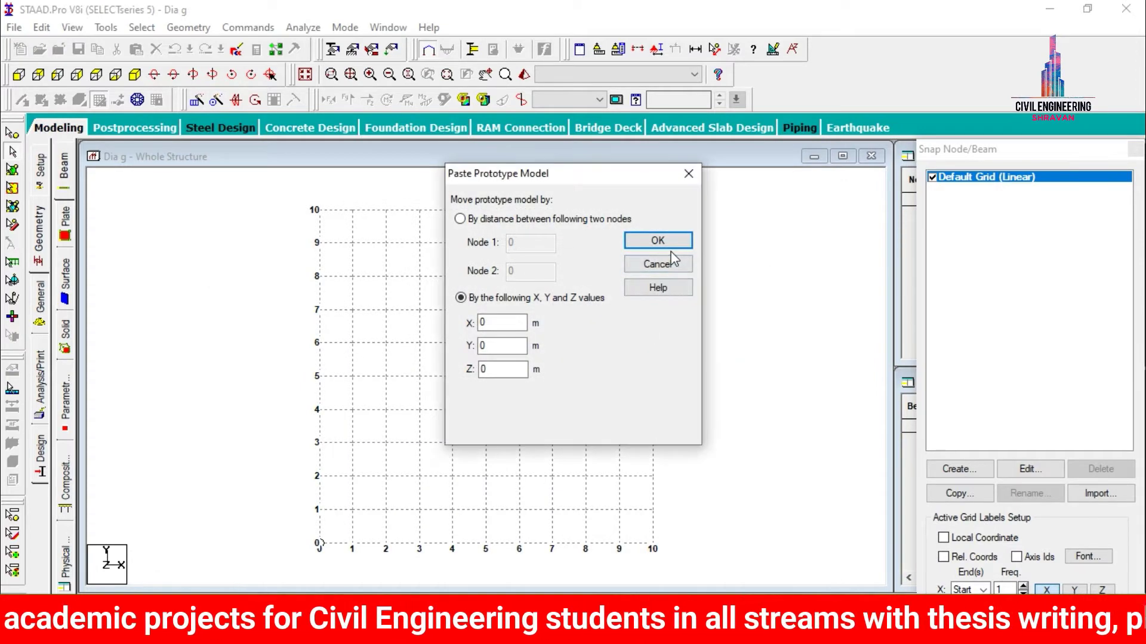
{"action": "left_click", "coordinate": [672, 245]}
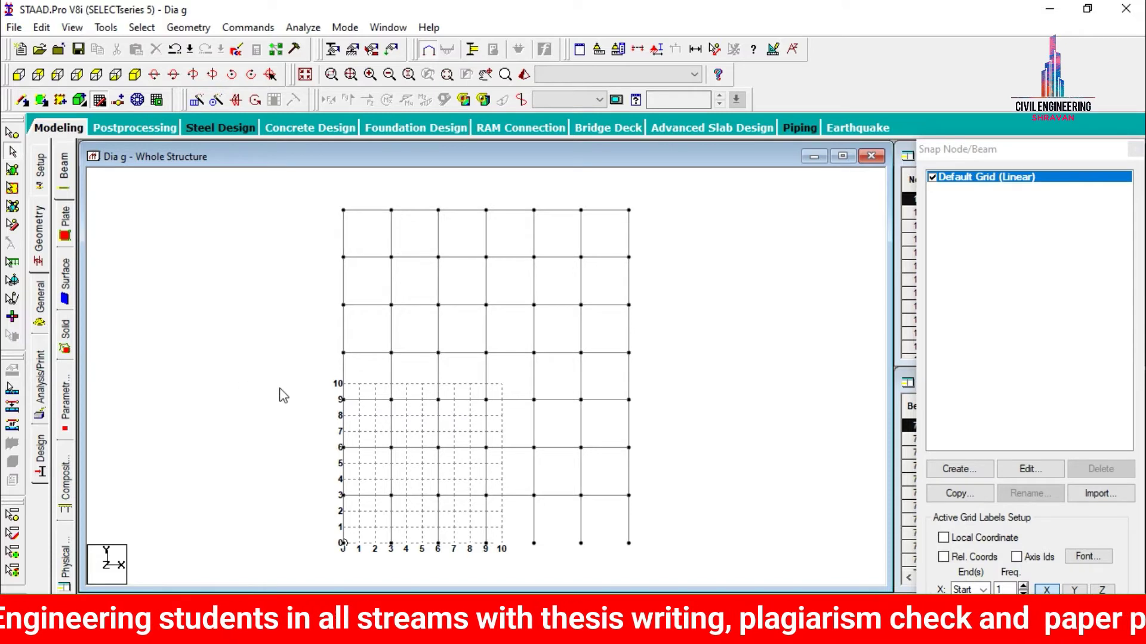
{"action": "left_click", "coordinate": [116, 76]}
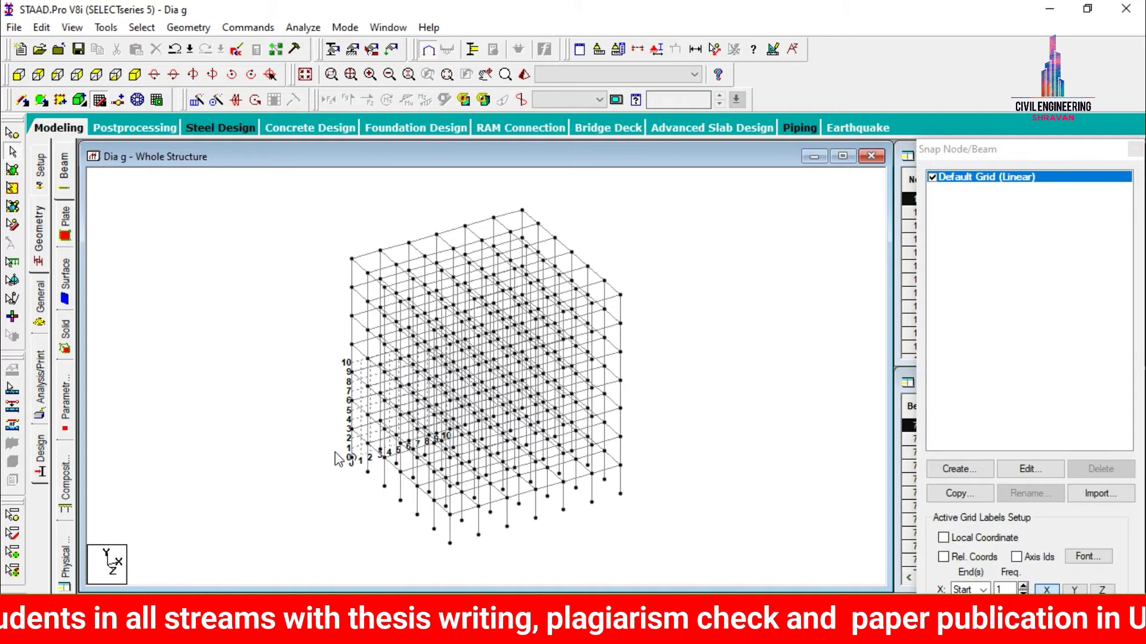
{"action": "left_click", "coordinate": [100, 100]}
{"action": "left_click", "coordinate": [779, 334]}
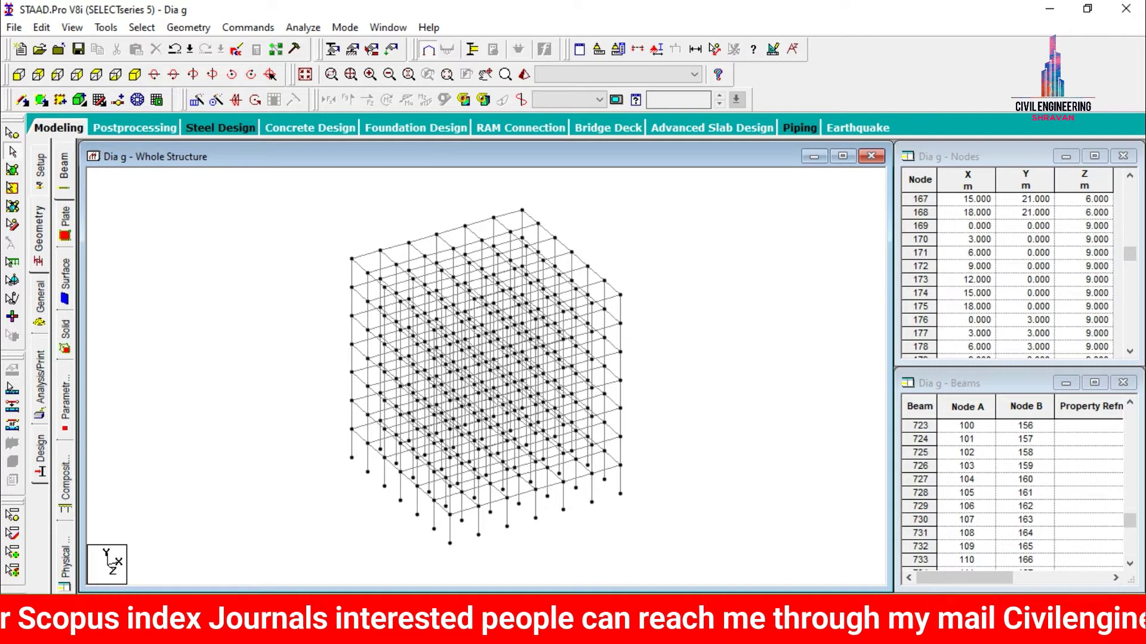
Cut a Window / Rubber Band section in the front view that keeps only the storeys above the lowest columns.
{"action": "left_click", "coordinate": [18, 75]}
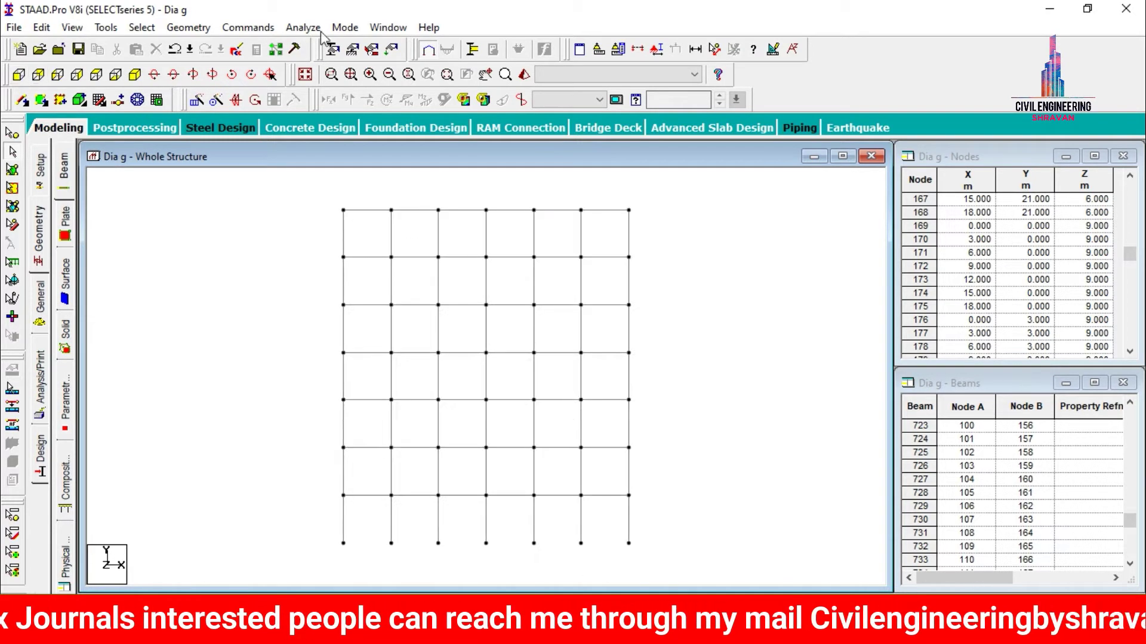
{"action": "left_click", "coordinate": [637, 49]}
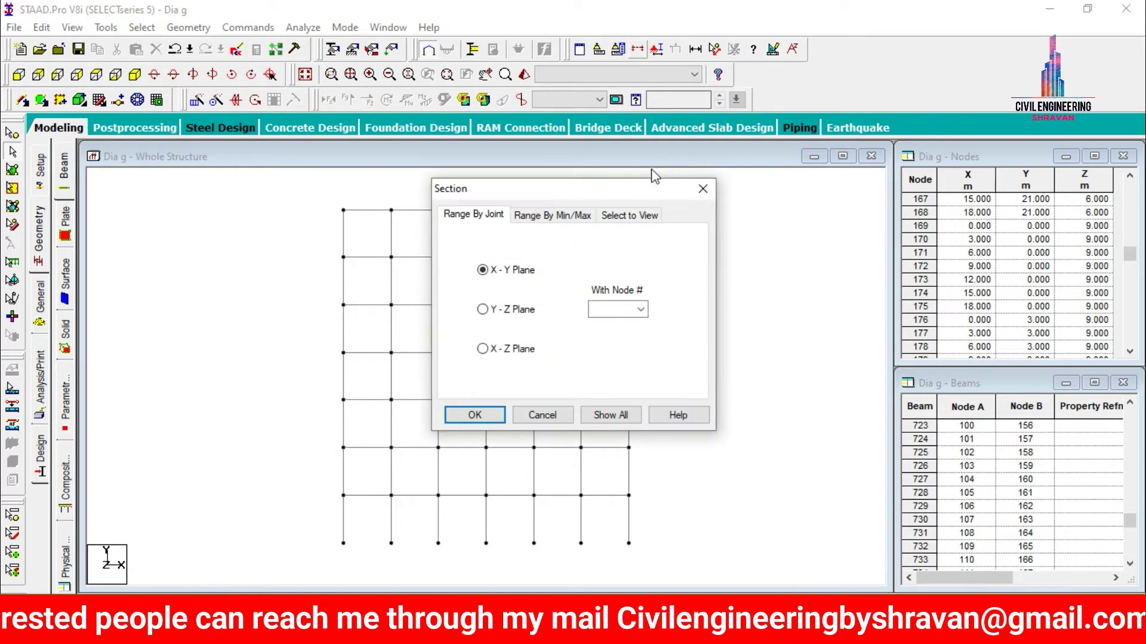
{"action": "left_click", "coordinate": [631, 216]}
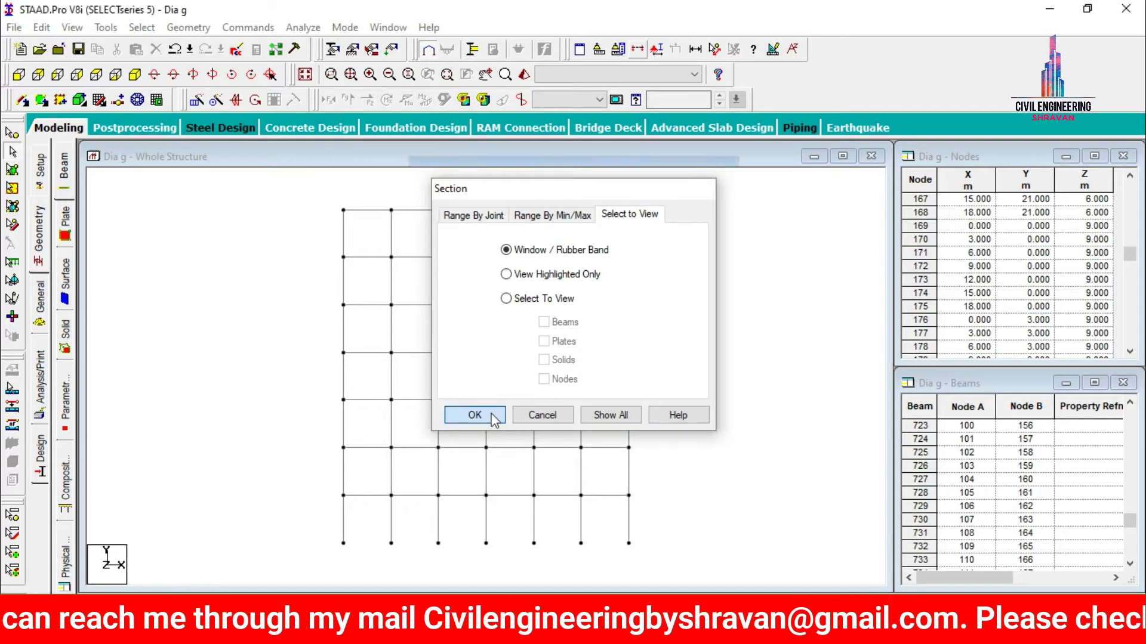
{"action": "left_click", "coordinate": [475, 415]}
{"action": "left_click_drag", "start_coordinate": [299, 195], "coordinate": [691, 494]}
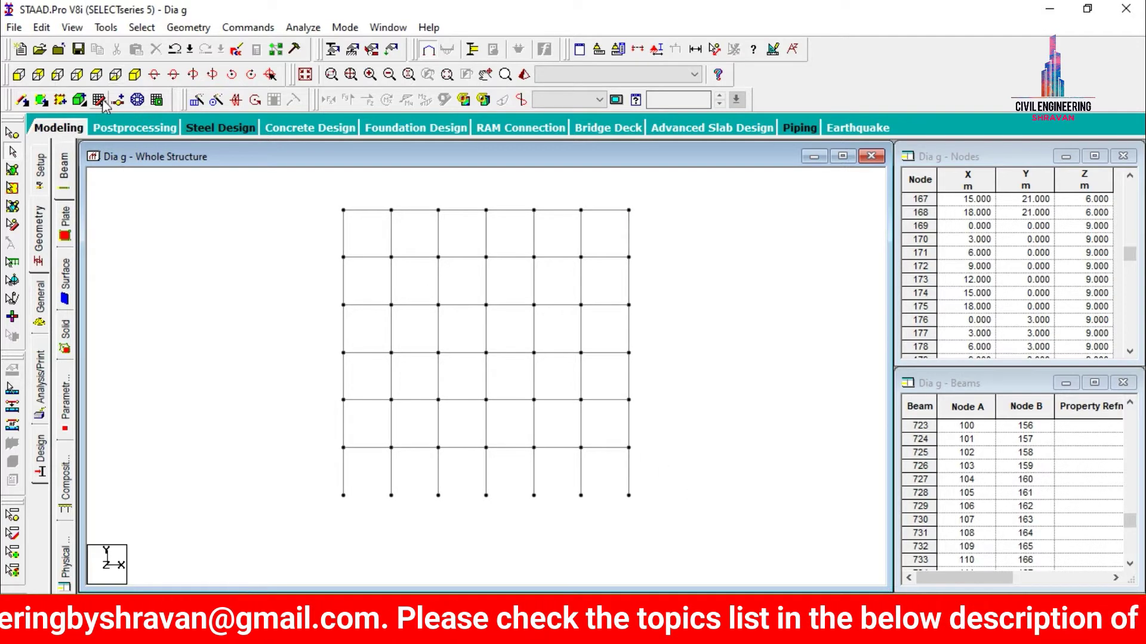
Delete all perimeter columns in the storeys above the lowest one, selecting them around the outline in plan view.
{"action": "left_click", "coordinate": [99, 76]}
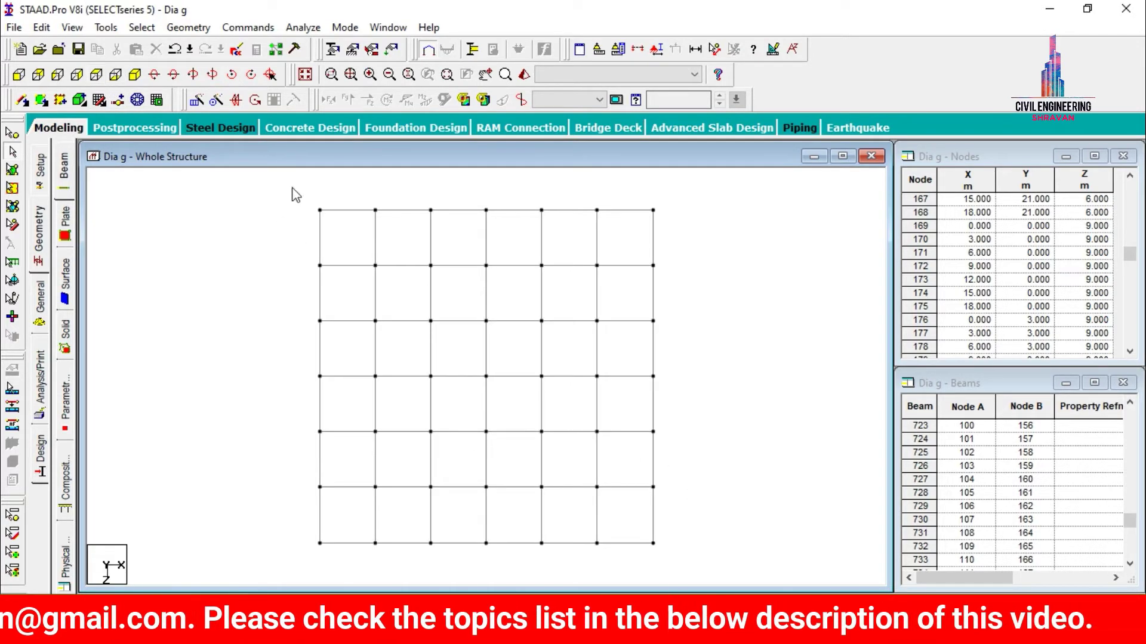
{"action": "left_click_drag", "start_coordinate": [302, 195], "coordinate": [455, 240]}
{"action": "left_click_drag", "start_coordinate": [460, 189], "coordinate": [513, 232]}
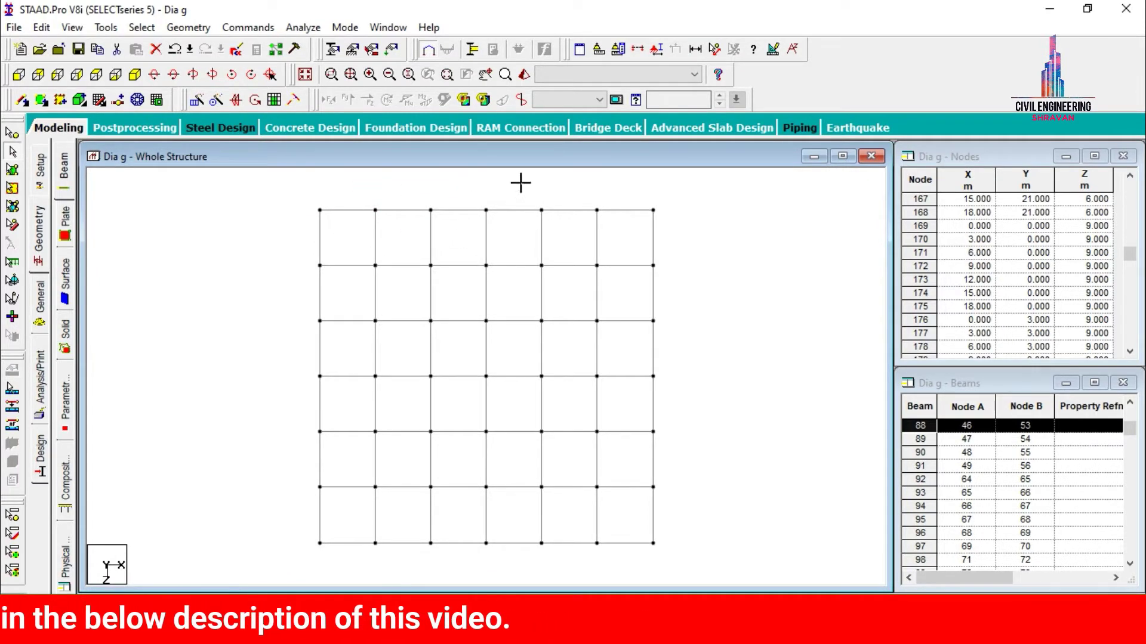
{"action": "left_click_drag", "start_coordinate": [520, 182], "coordinate": [565, 236]}
{"action": "left_click_drag", "start_coordinate": [586, 189], "coordinate": [670, 279]}
{"action": "left_click", "coordinate": [631, 199]}
{"action": "left_click_drag", "start_coordinate": [638, 303], "coordinate": [670, 334], "text": "ctrl"}
{"action": "left_click_drag", "start_coordinate": [637, 358], "coordinate": [669, 389], "text": "ctrl"}
{"action": "left_click_drag", "start_coordinate": [638, 413], "coordinate": [670, 500], "text": "ctrl"}
{"action": "left_click_drag", "start_coordinate": [637, 526], "coordinate": [670, 557], "text": "ctrl"}
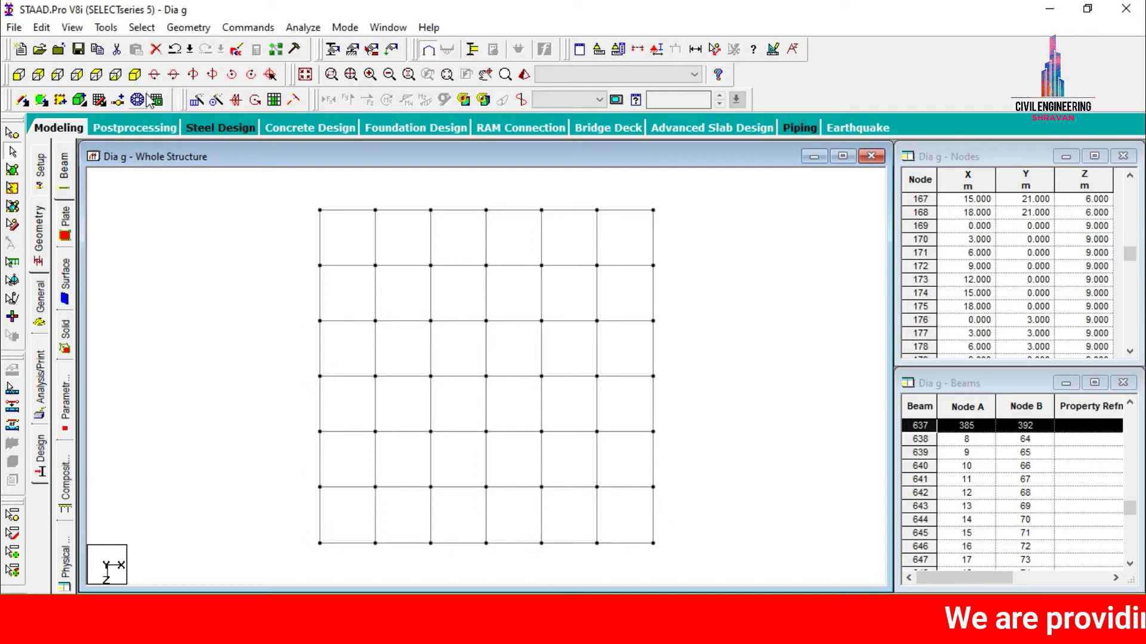
{"action": "left_click", "coordinate": [135, 75]}
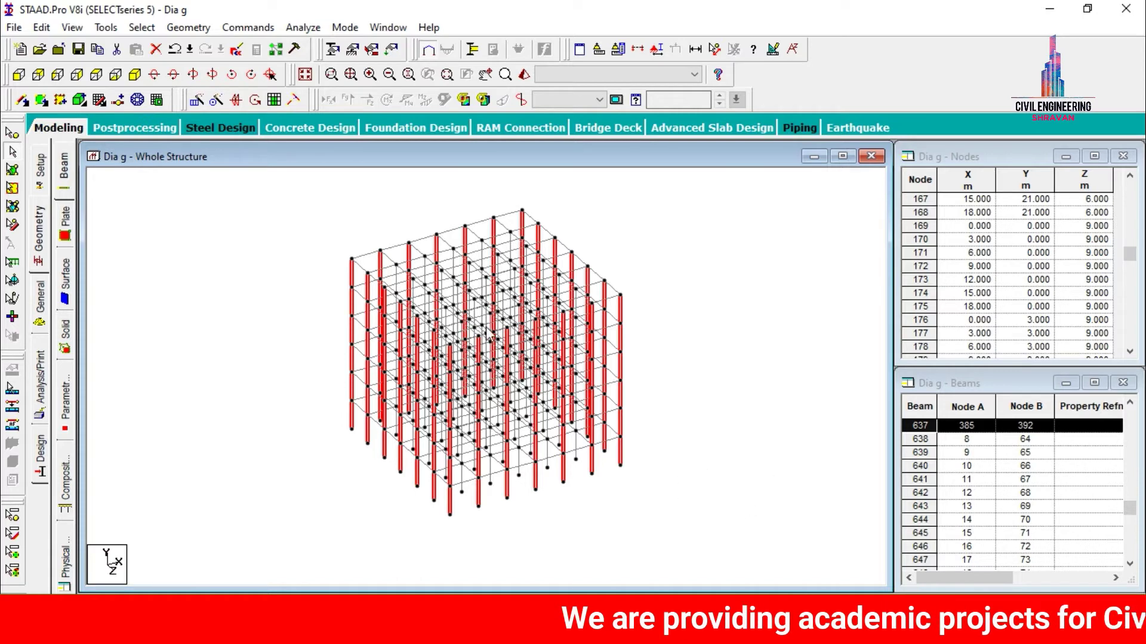
{"action": "key", "text": "Delete"}
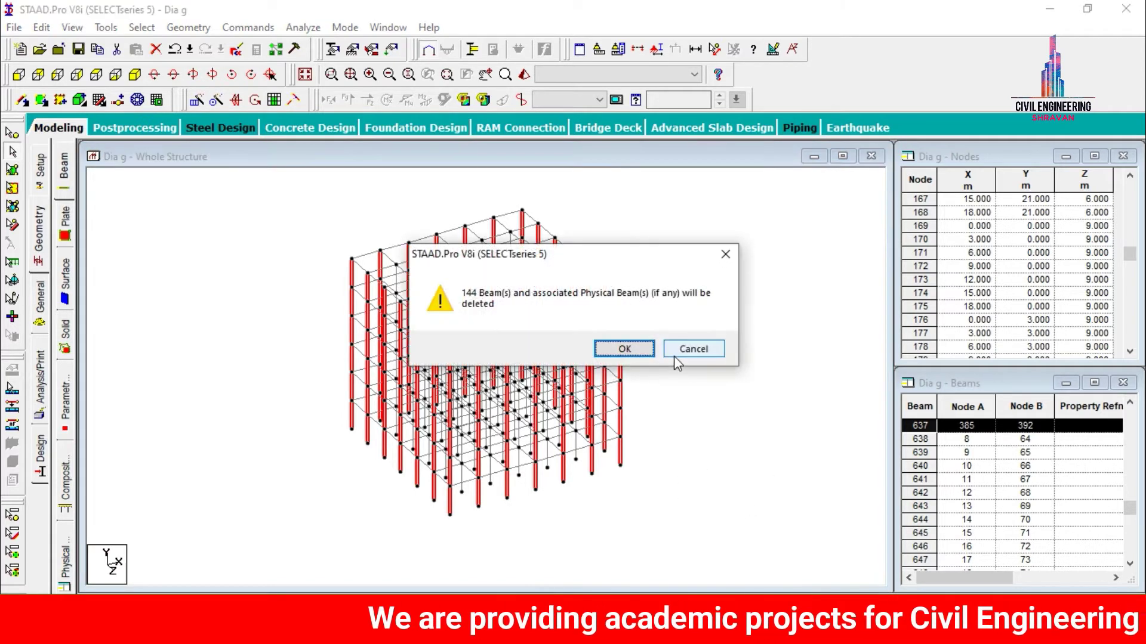
{"action": "left_click", "coordinate": [674, 354]}
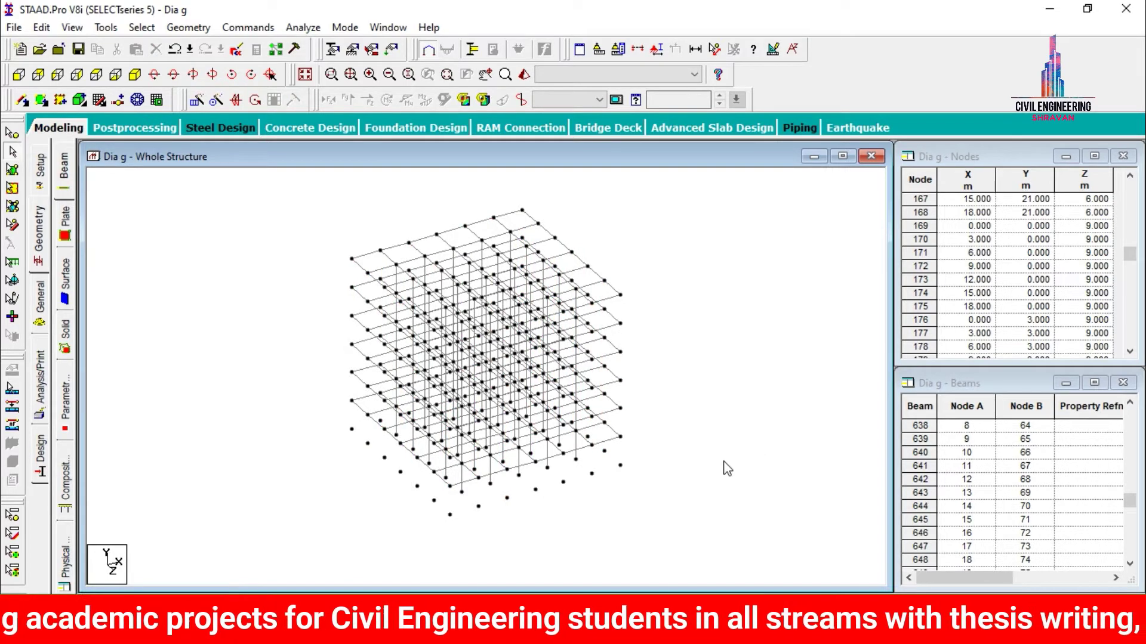
Restore the whole structure and cut a plan-view section that keeps only the front face frame, shown isometrically.
{"action": "left_click", "coordinate": [306, 75]}
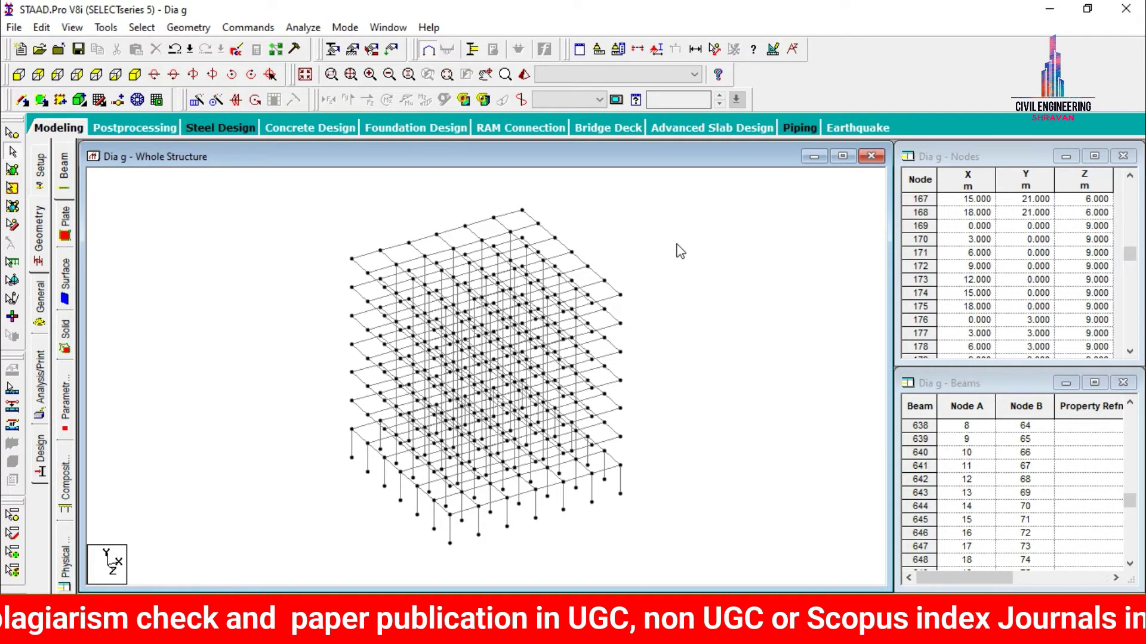
{"action": "left_click", "coordinate": [98, 79]}
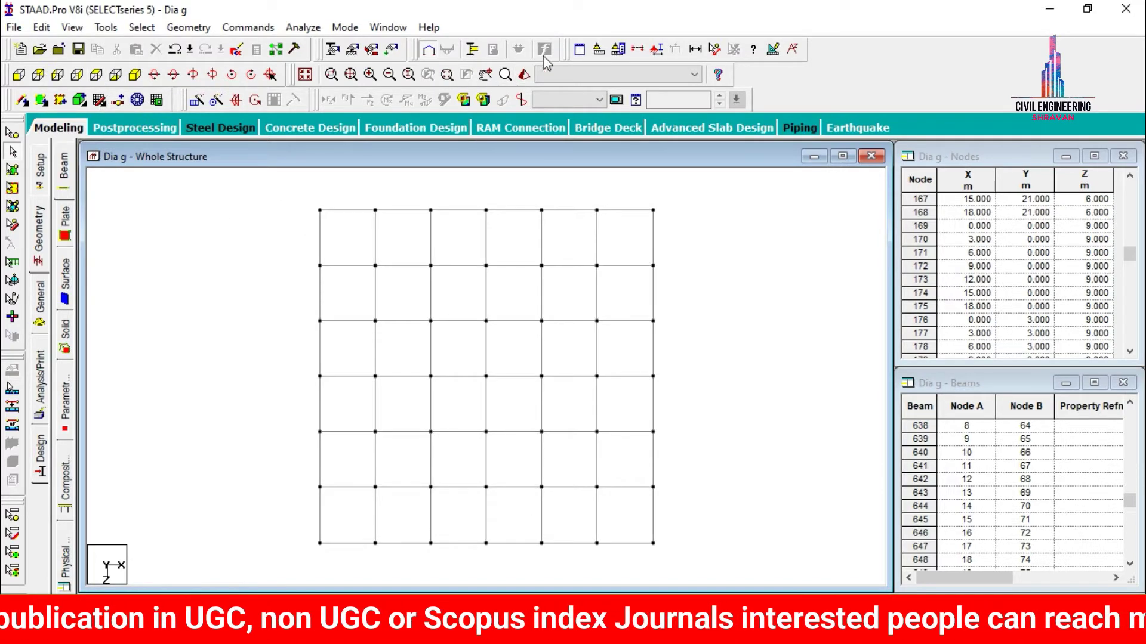
{"action": "left_click", "coordinate": [637, 49]}
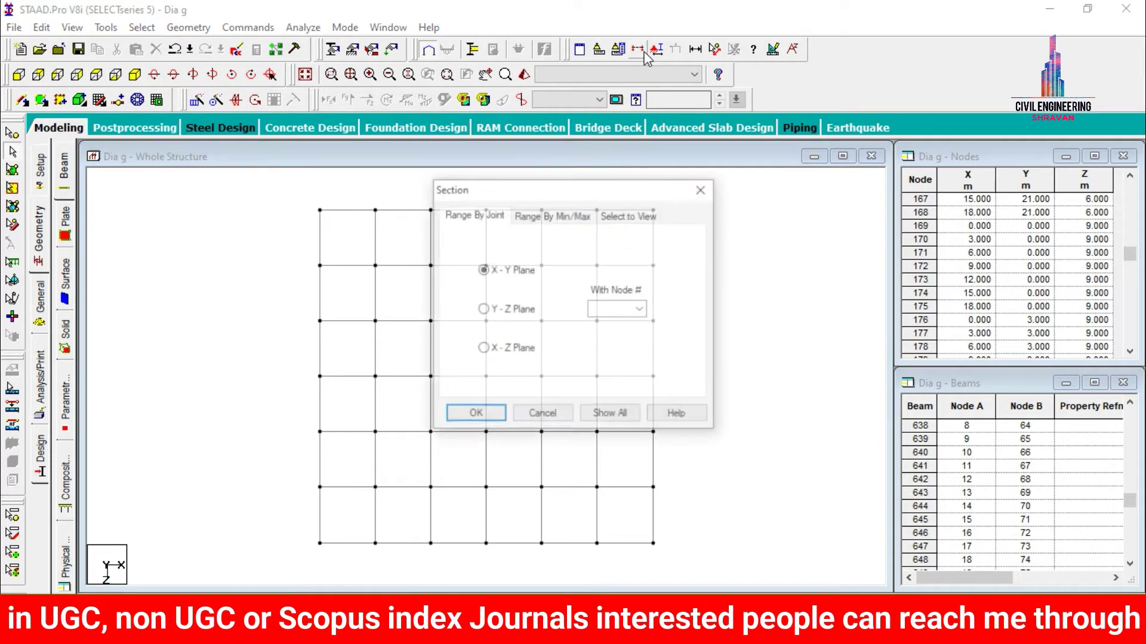
{"action": "left_click", "coordinate": [632, 216]}
{"action": "left_click", "coordinate": [474, 415]}
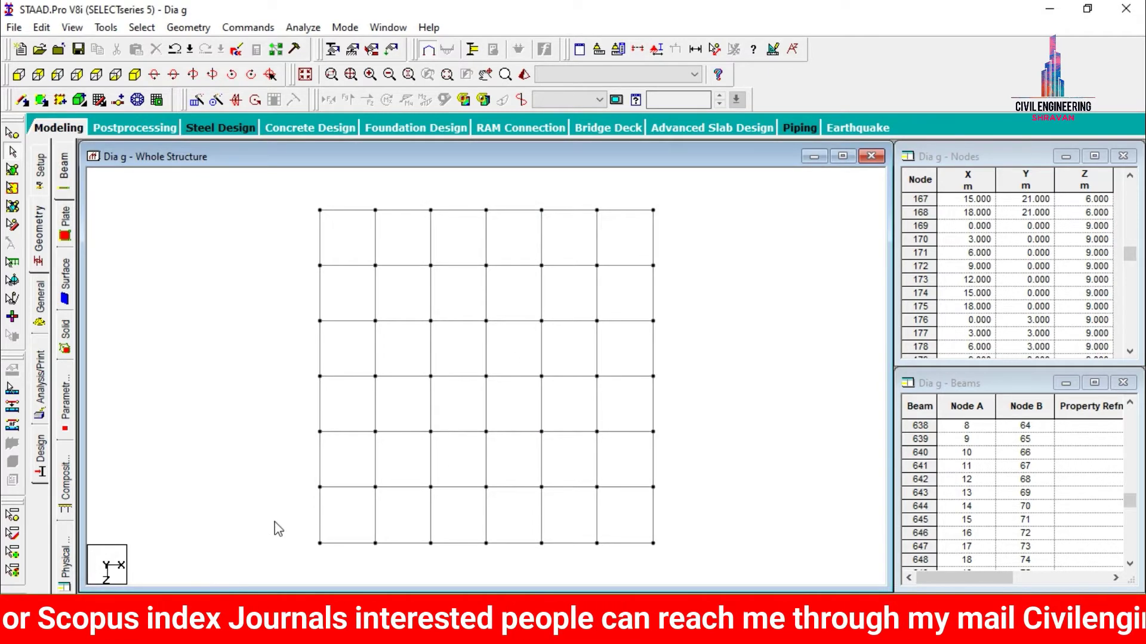
{"action": "left_click_drag", "start_coordinate": [509, 575], "coordinate": [673, 567]}
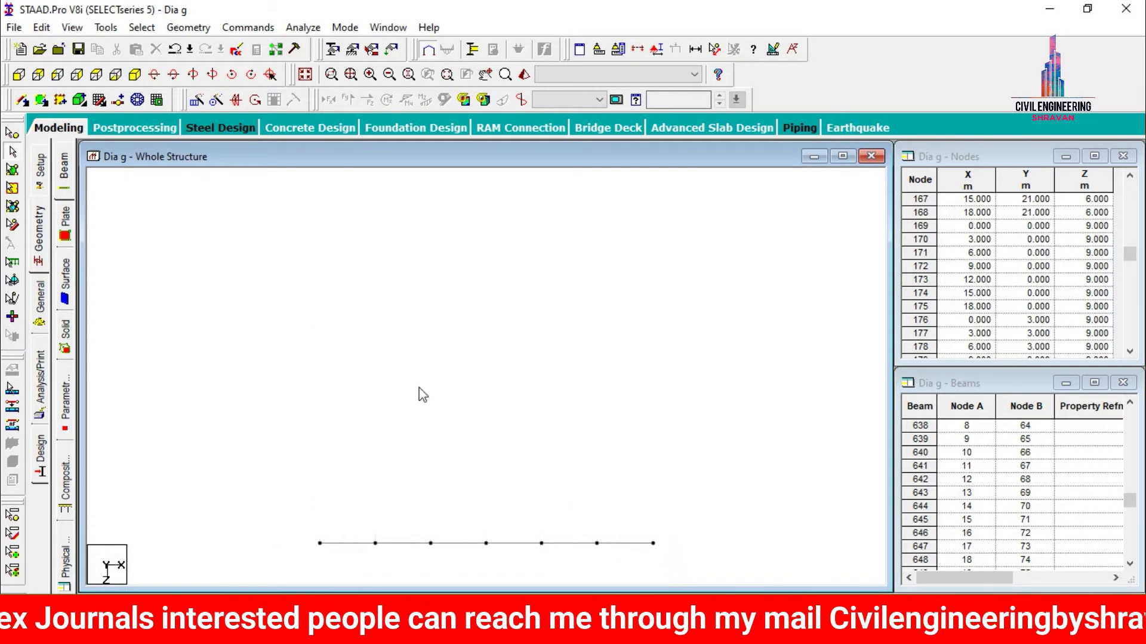
{"action": "left_click", "coordinate": [135, 74]}
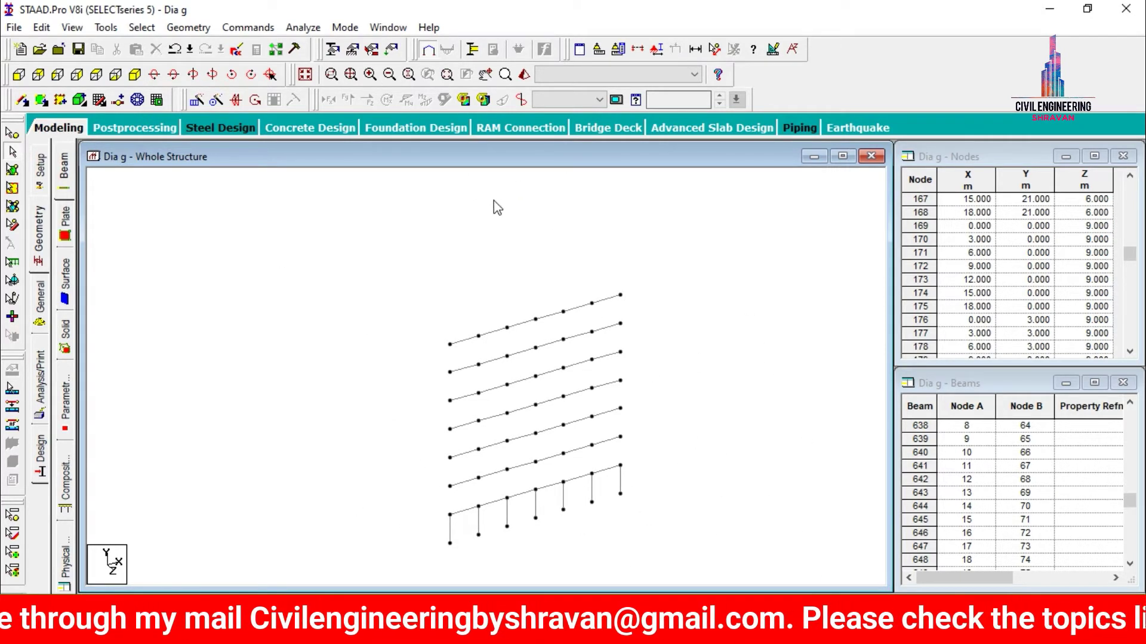
Draw crossed diagonal beams between the nodes of all six front-face bays in the storey just above the lowest columns.
{"action": "left_click", "coordinate": [22, 100]}
{"action": "left_click", "coordinate": [450, 515]}
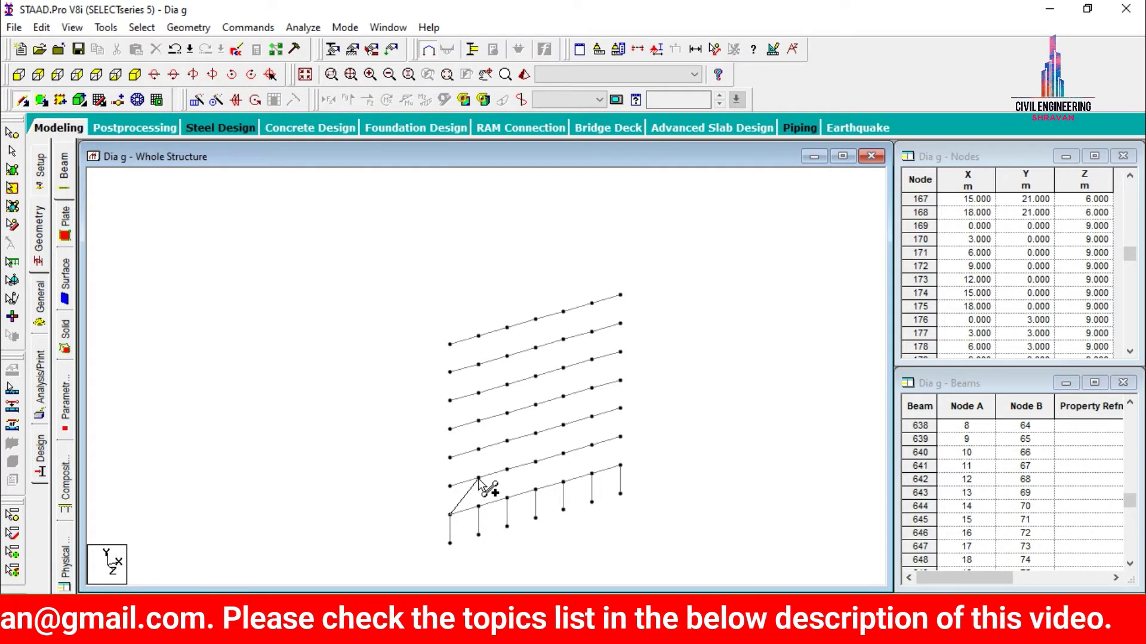
{"action": "left_click", "coordinate": [478, 479]}
{"action": "left_click", "coordinate": [449, 487]}
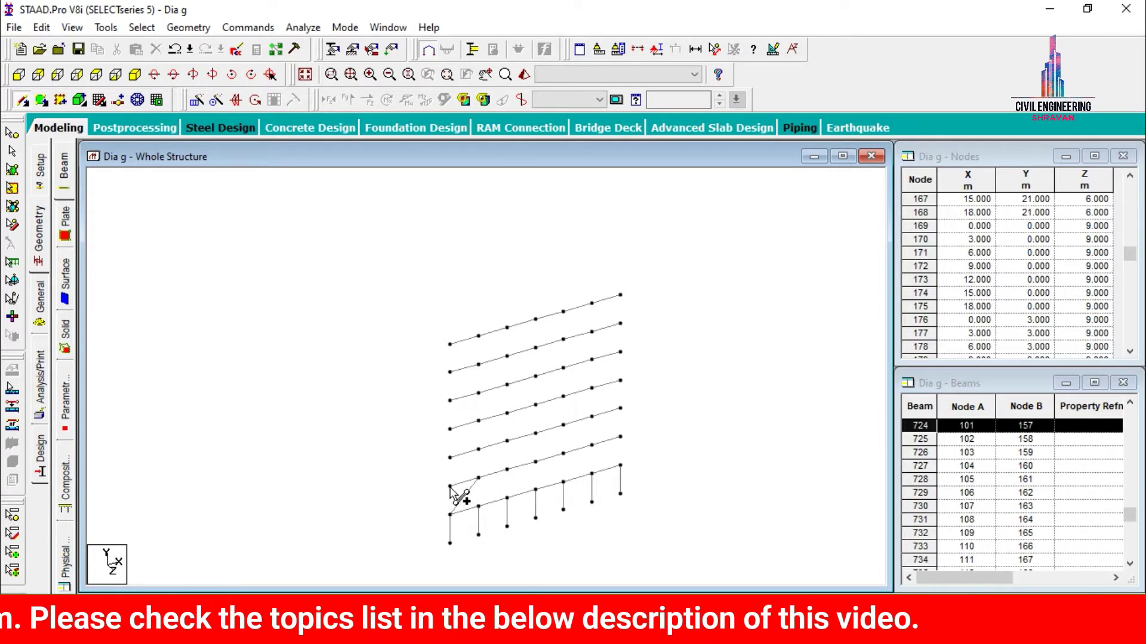
{"action": "left_click", "coordinate": [478, 506]}
{"action": "left_click", "coordinate": [478, 507]}
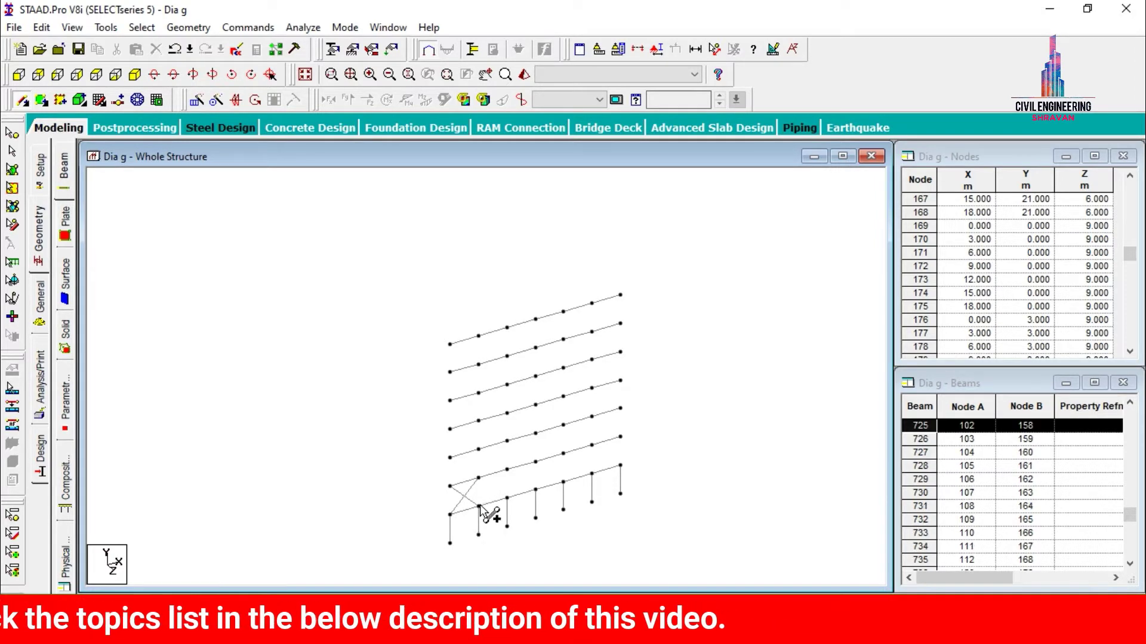
{"action": "left_click", "coordinate": [506, 470]}
{"action": "left_click", "coordinate": [478, 478]}
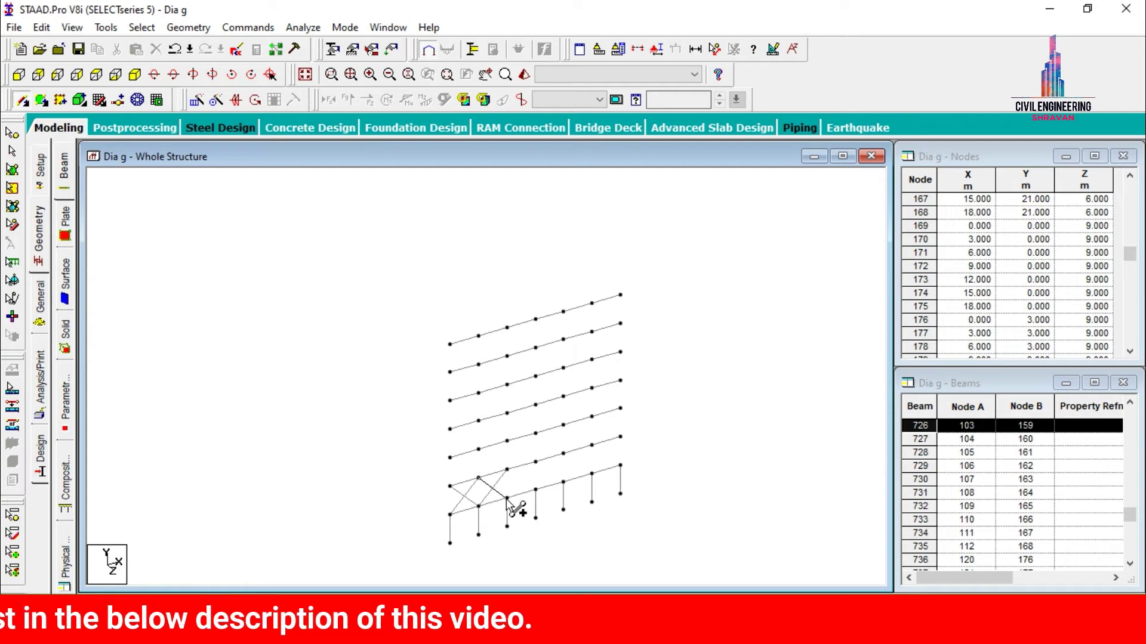
{"action": "left_click", "coordinate": [507, 498]}
{"action": "left_click", "coordinate": [535, 462]}
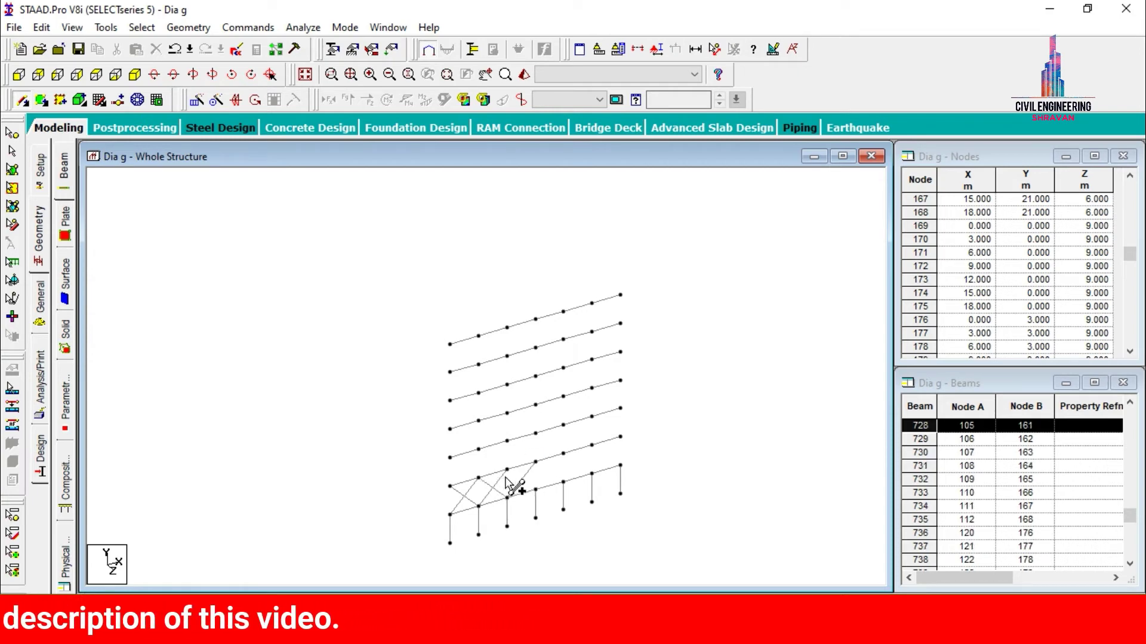
{"action": "left_click", "coordinate": [506, 470]}
{"action": "left_click", "coordinate": [564, 482]}
{"action": "left_click", "coordinate": [564, 454]}
{"action": "left_click", "coordinate": [563, 482]}
{"action": "left_click", "coordinate": [592, 474]}
{"action": "left_click", "coordinate": [621, 437]}
{"action": "left_click", "coordinate": [592, 473]}
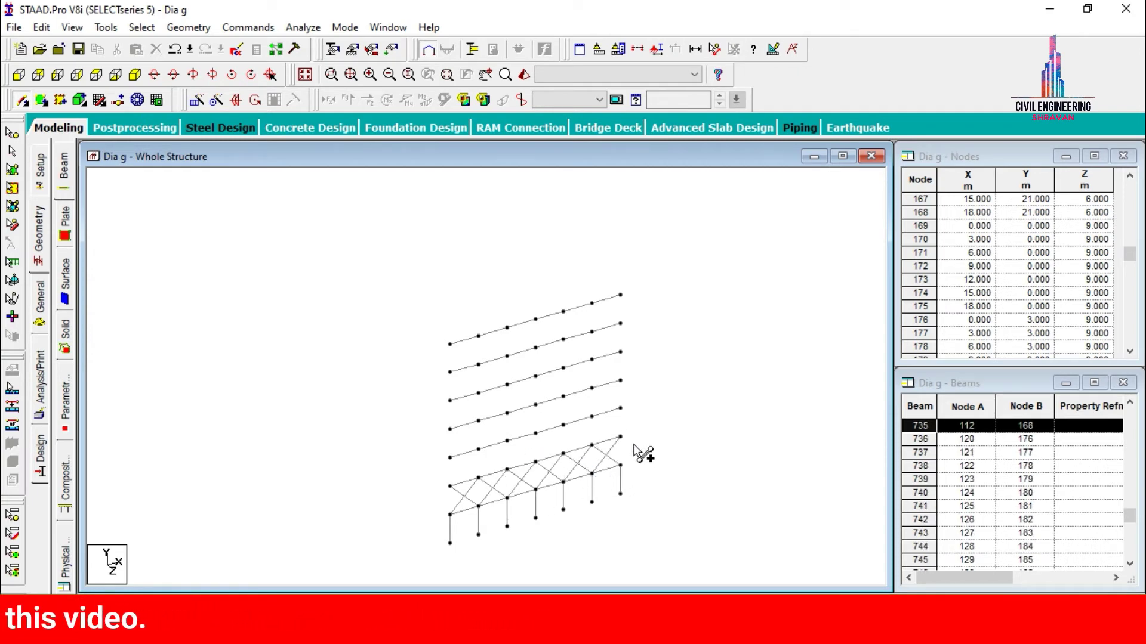
{"action": "key", "text": "Escape"}
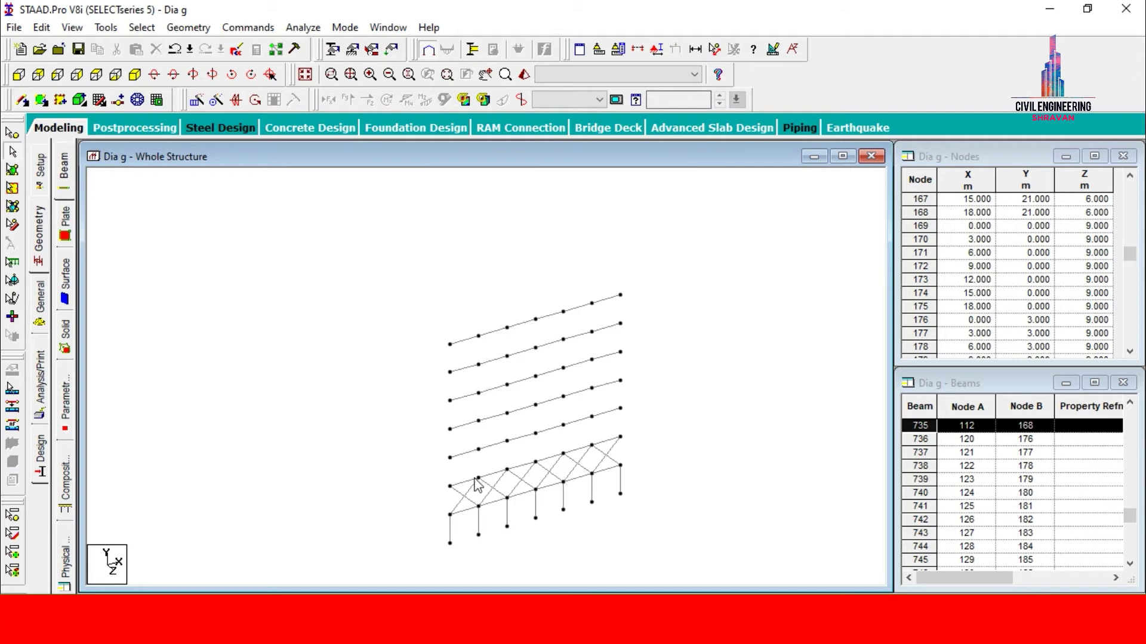
Copy all the front-face diagonals upward with a Translational Repeat in global Y, using 5 steps at 3 m spacing.
{"action": "left_click", "coordinate": [466, 506]}
{"action": "left_click", "coordinate": [494, 497], "text": "ctrl"}
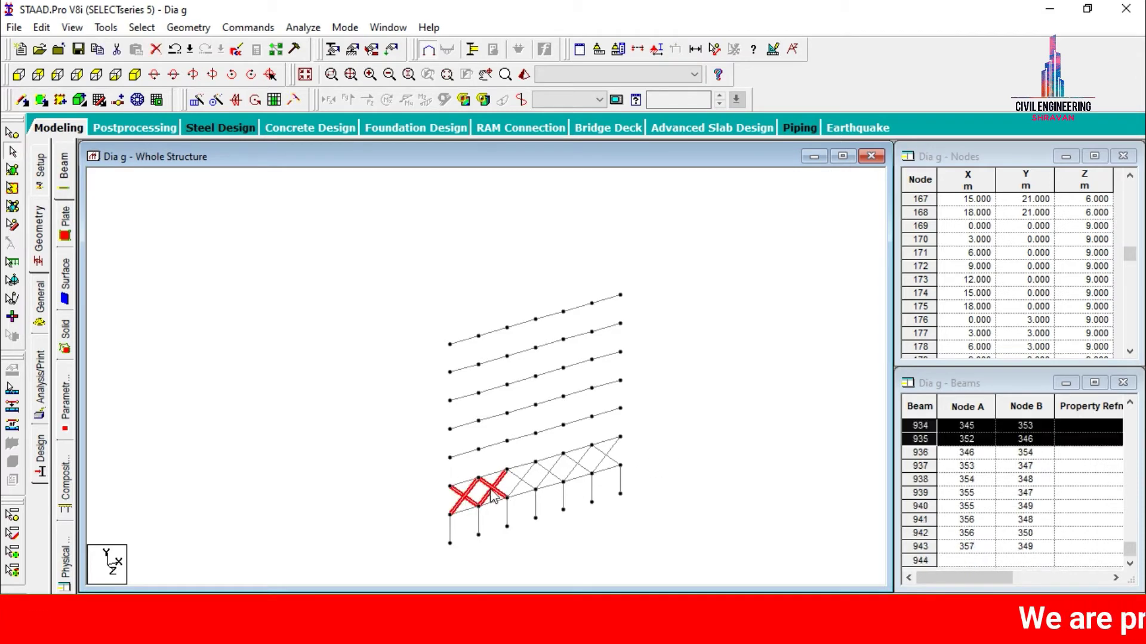
{"action": "left_click", "coordinate": [521, 486], "text": "ctrl"}
{"action": "left_click", "coordinate": [549, 476], "text": "ctrl"}
{"action": "left_click", "coordinate": [580, 472], "text": "ctrl"}
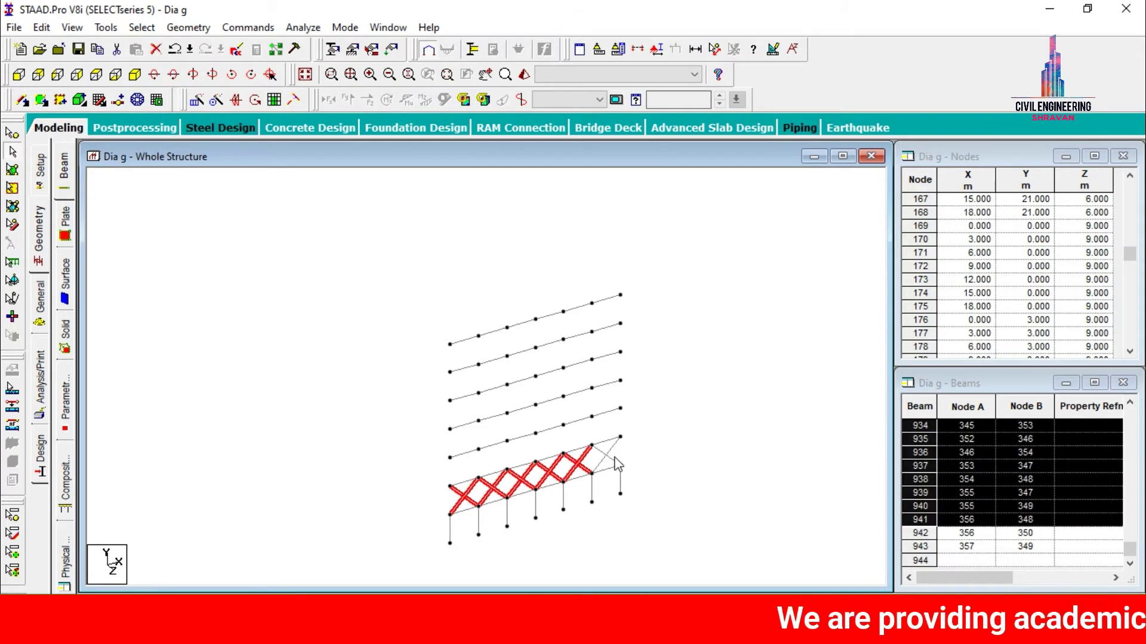
{"action": "left_click", "coordinate": [610, 463], "text": "ctrl"}
{"action": "left_click", "coordinate": [196, 99]}
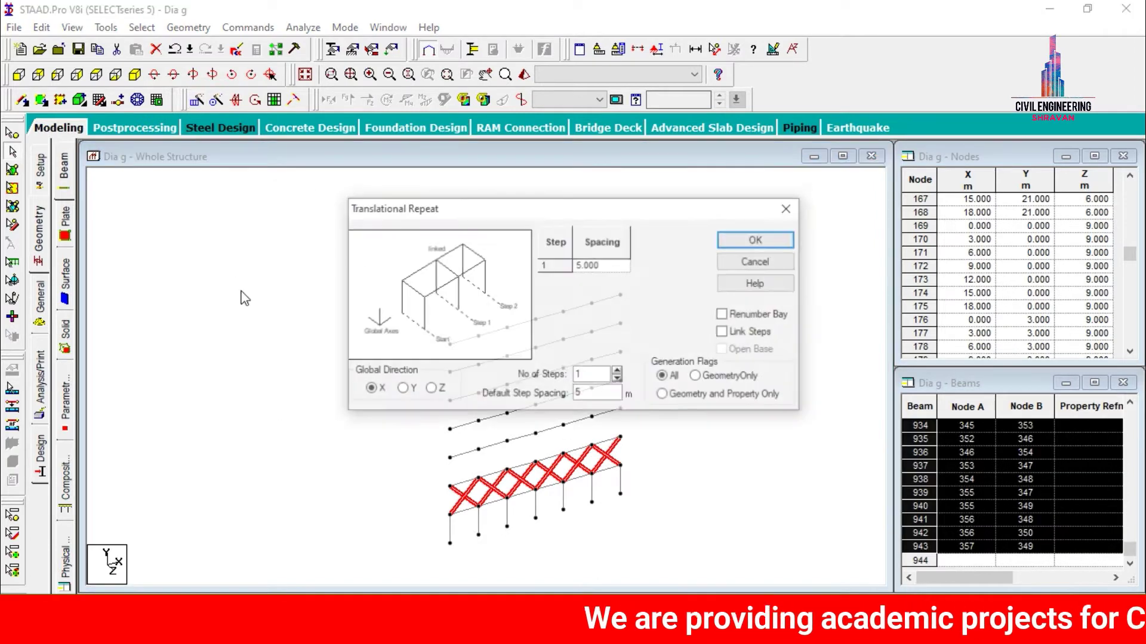
{"action": "left_click", "coordinate": [401, 390]}
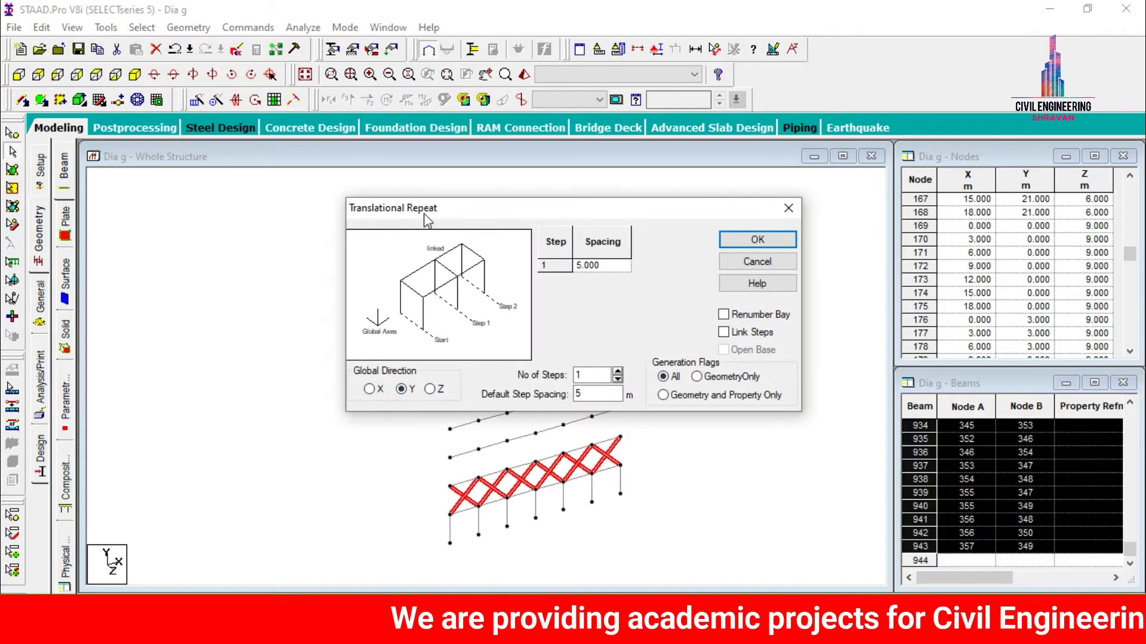
{"action": "left_click_drag", "start_coordinate": [406, 208], "coordinate": [662, 159]}
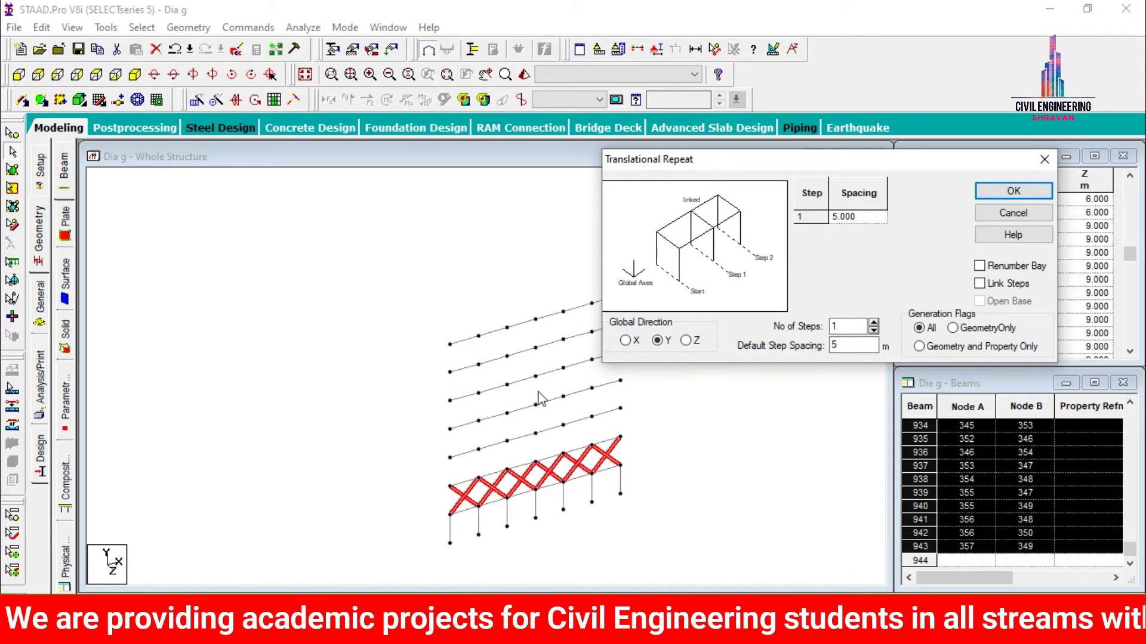
{"action": "double_click", "coordinate": [835, 344]}
{"action": "key", "text": "BackSpace"}
{"action": "type", "text": "5"}
{"action": "double_click", "coordinate": [835, 326]}
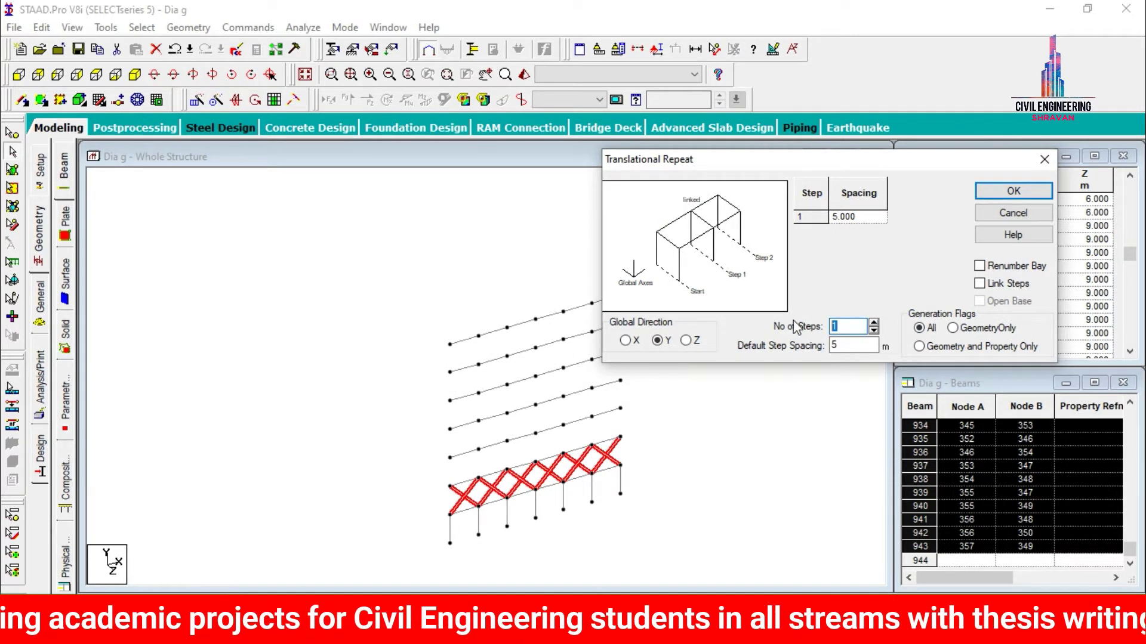
{"action": "type", "text": "5"}
{"action": "double_click", "coordinate": [834, 345]}
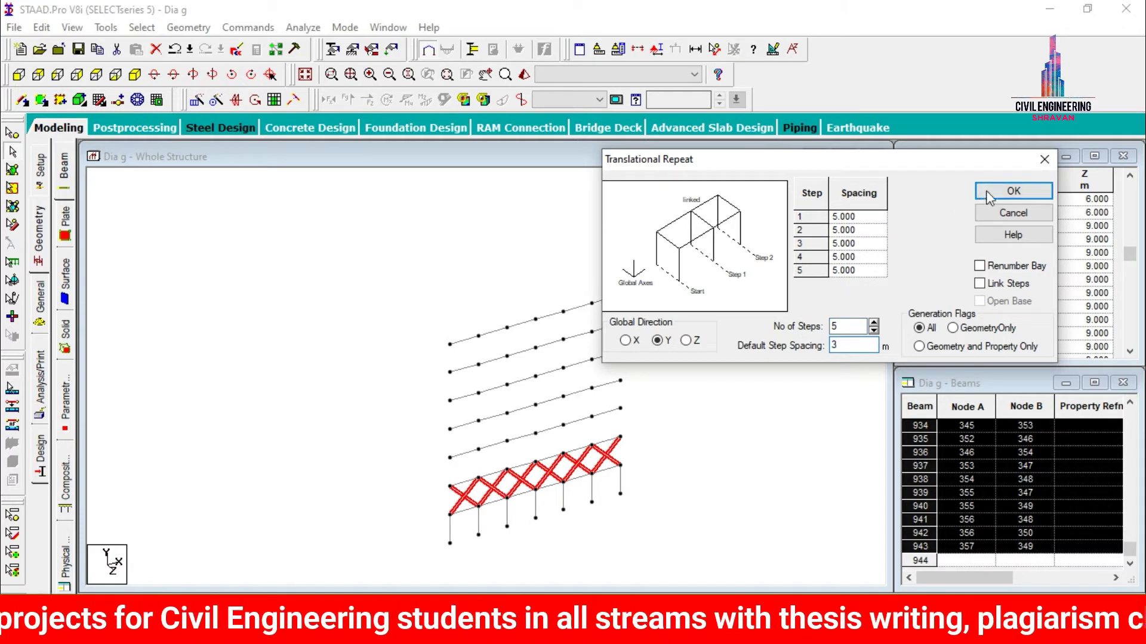
{"action": "left_click", "coordinate": [990, 192]}
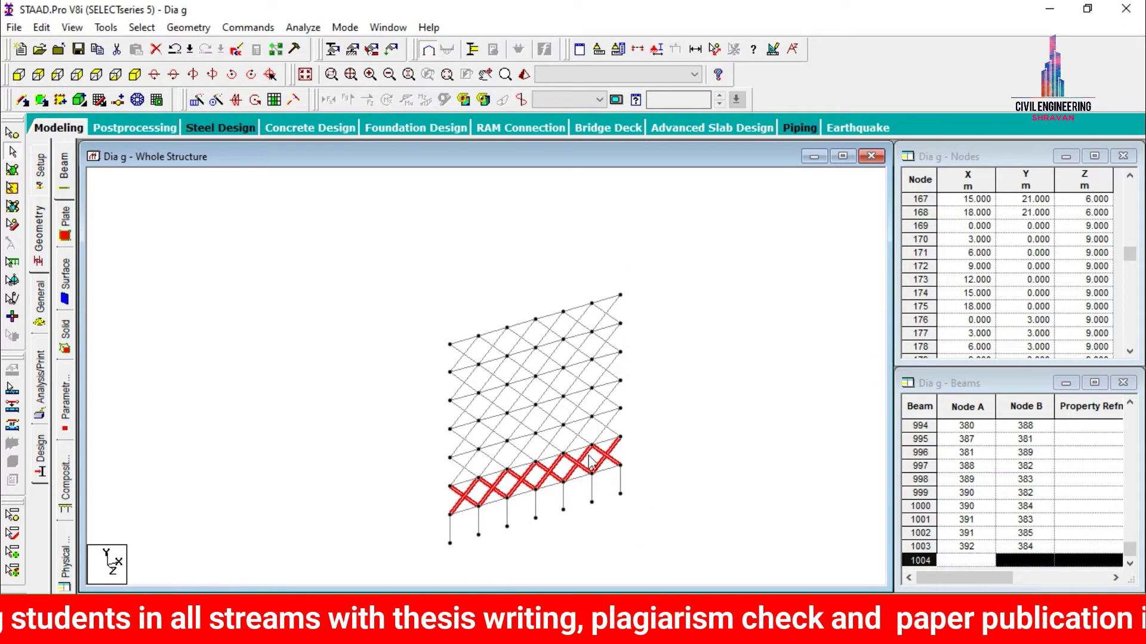
{"action": "left_click", "coordinate": [706, 383]}
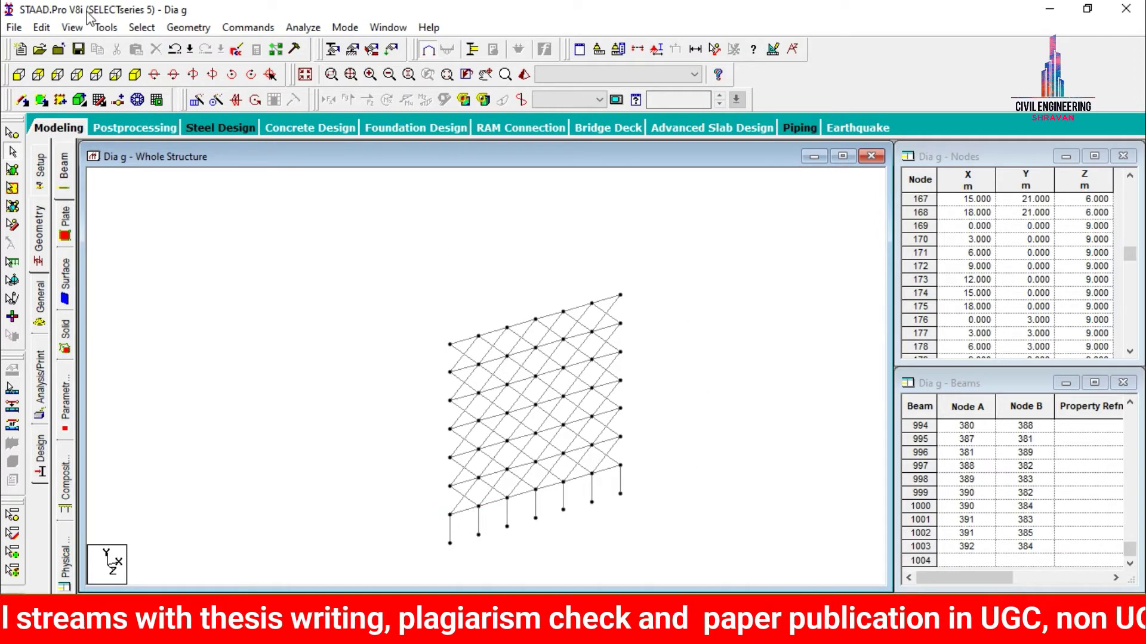
Restore the whole structure and cut a plan-view section that keeps only the rear face frame, shown isometrically.
{"action": "left_click", "coordinate": [307, 76]}
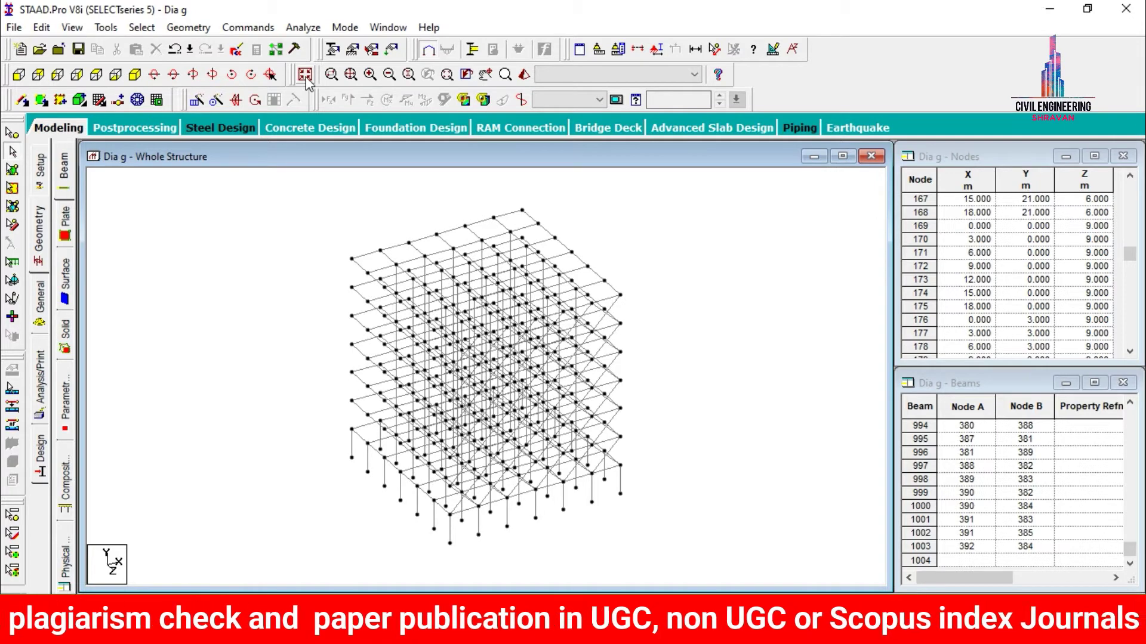
{"action": "left_click", "coordinate": [113, 76]}
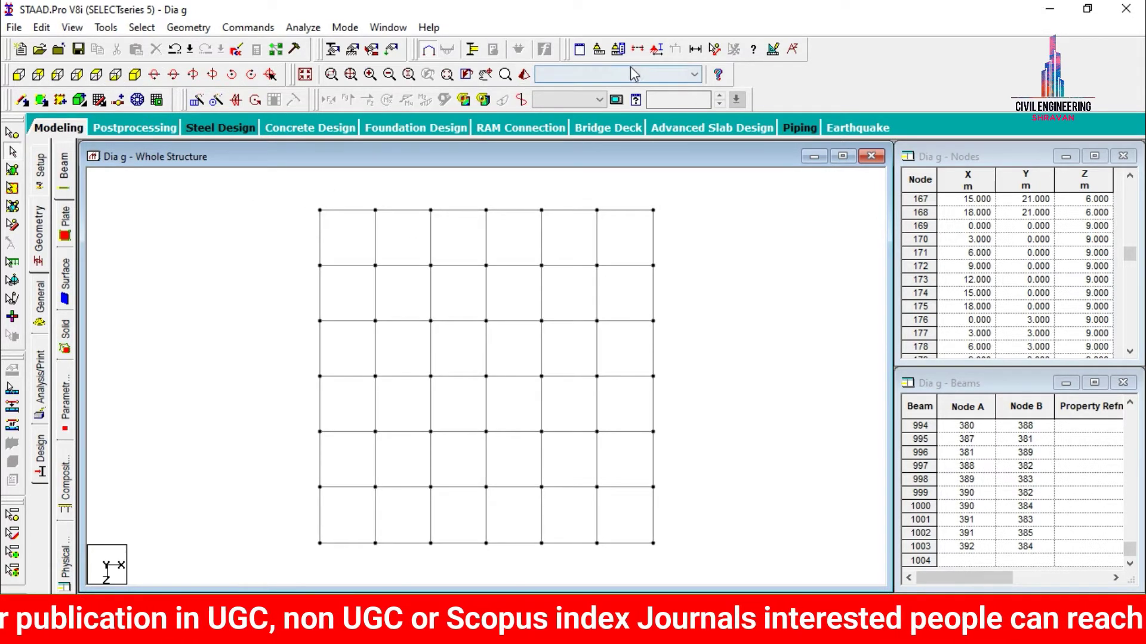
{"action": "left_click", "coordinate": [638, 49]}
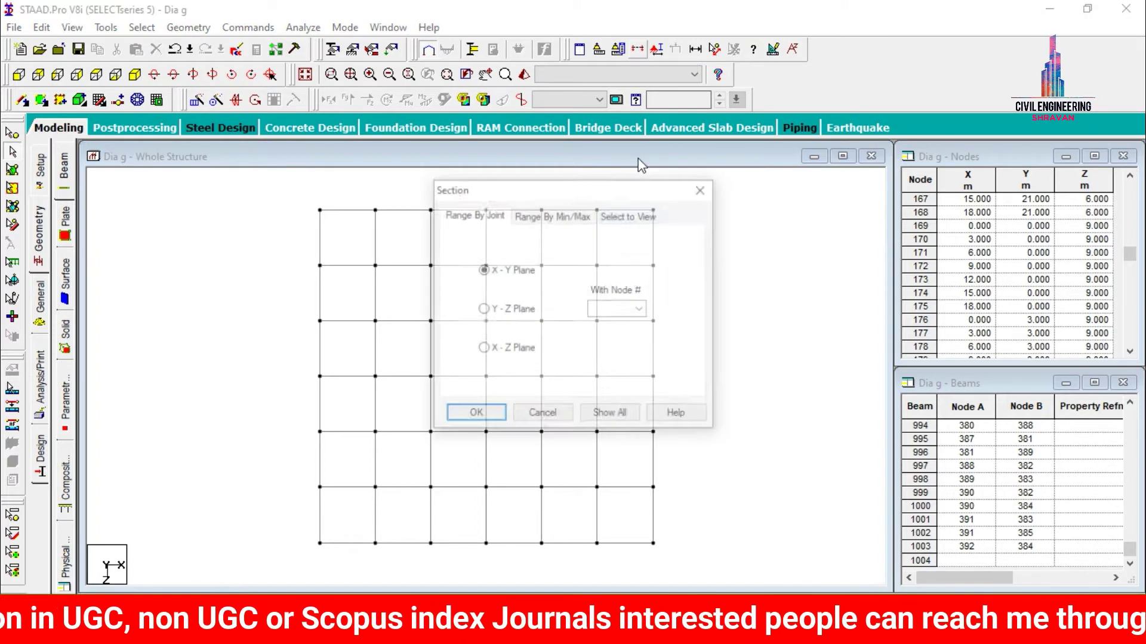
{"action": "left_click", "coordinate": [630, 213]}
{"action": "left_click", "coordinate": [475, 415]}
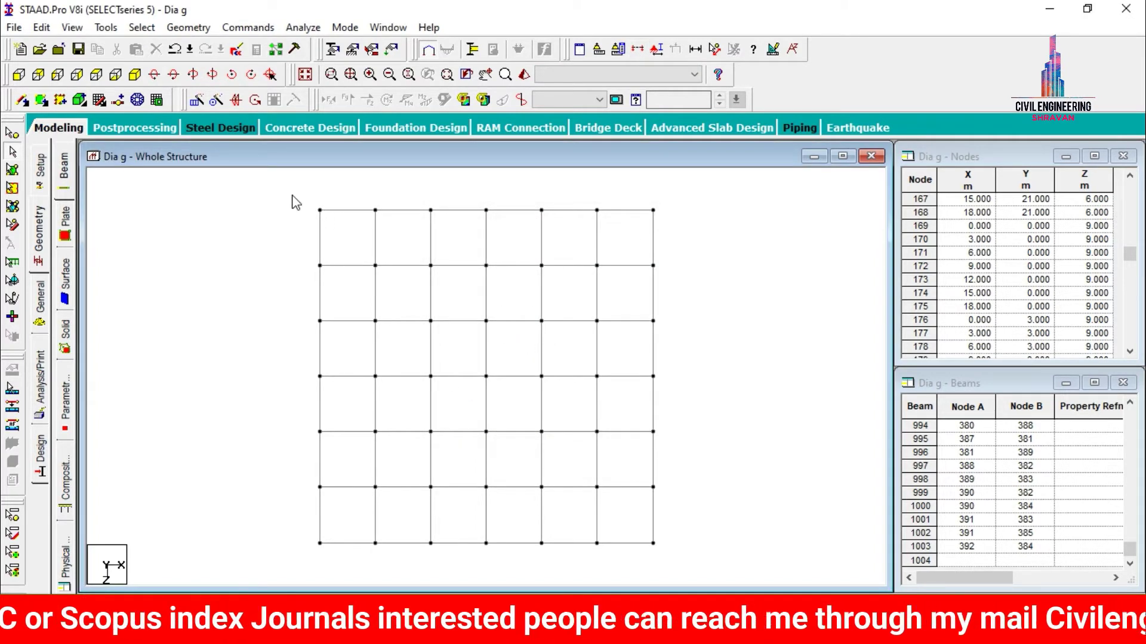
{"action": "left_click_drag", "start_coordinate": [504, 211], "coordinate": [679, 214]}
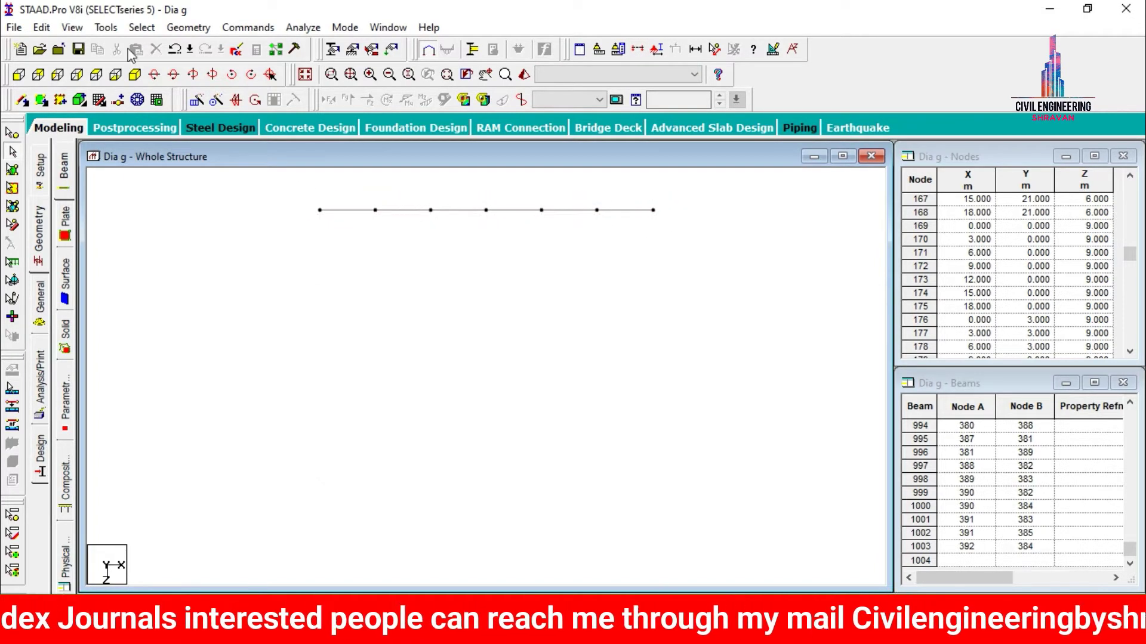
{"action": "left_click", "coordinate": [134, 73]}
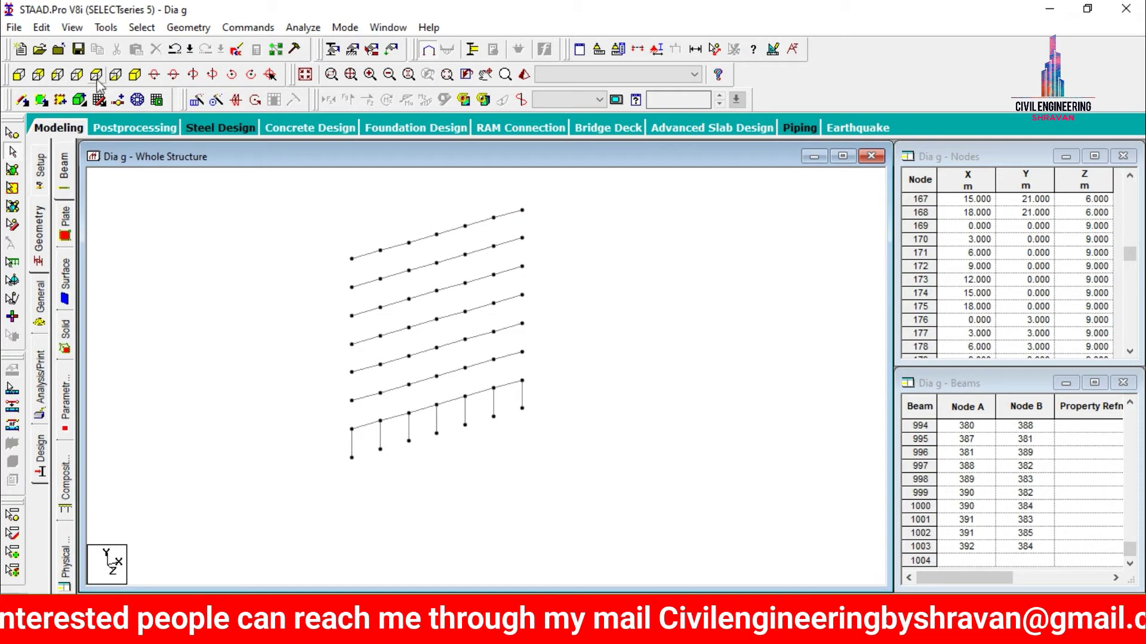
Draw crossed diagonal beams between the nodes of all six rear-face bays in the storey just above the lowest columns.
{"action": "left_click", "coordinate": [23, 102]}
{"action": "left_click", "coordinate": [352, 429]}
{"action": "left_click", "coordinate": [380, 394]}
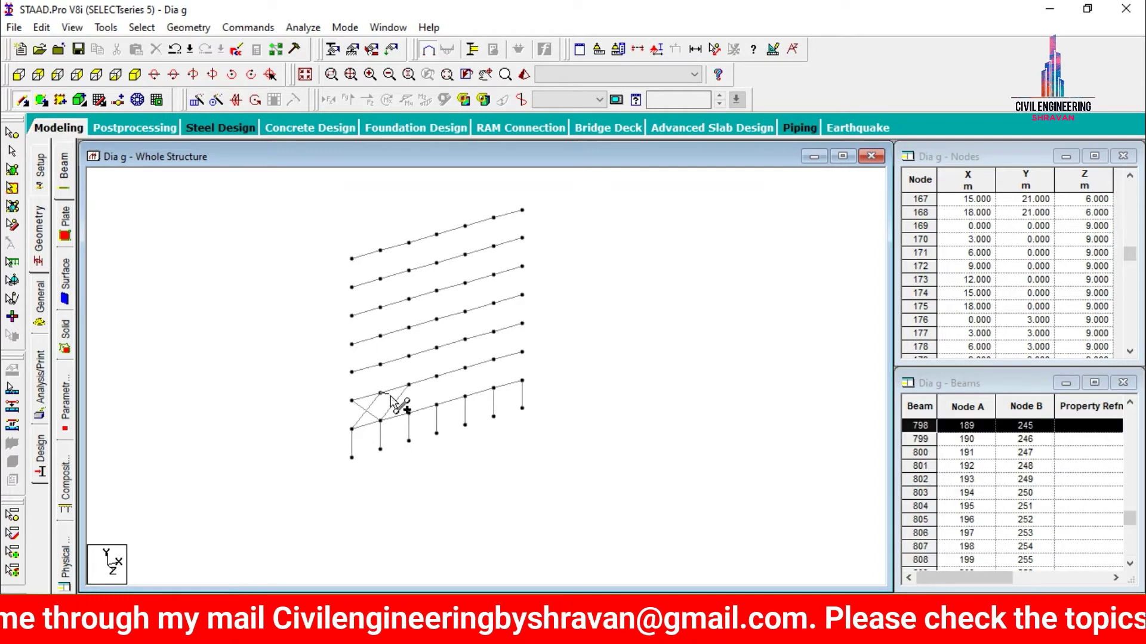
{"action": "left_click", "coordinate": [410, 413]}
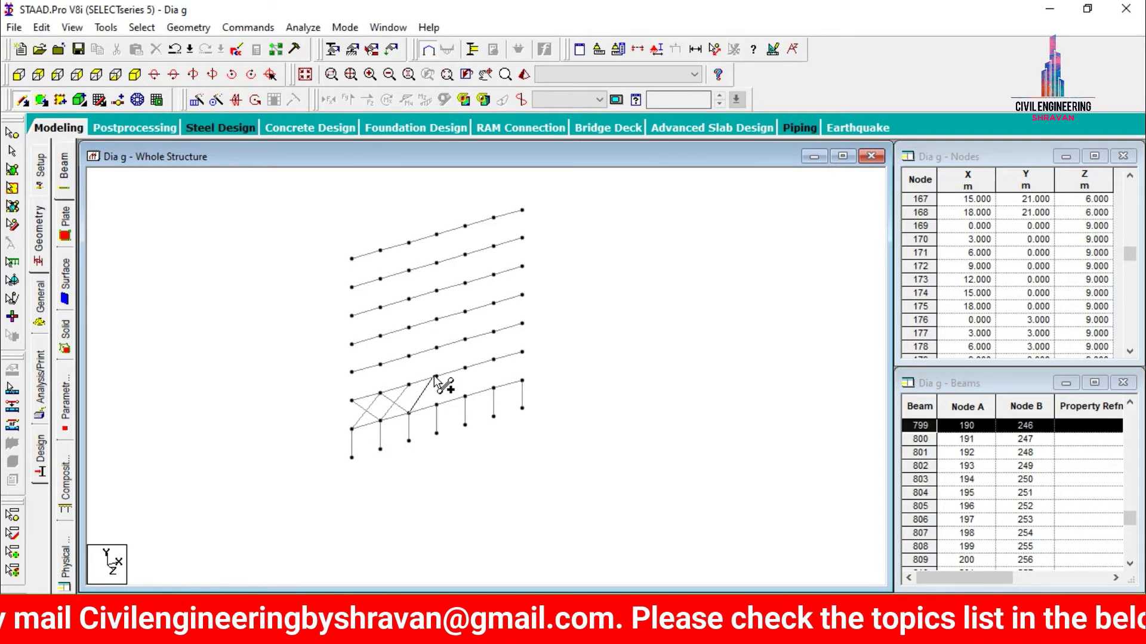
{"action": "left_click", "coordinate": [436, 376]}
{"action": "left_click", "coordinate": [408, 385]}
{"action": "left_click", "coordinate": [436, 404]}
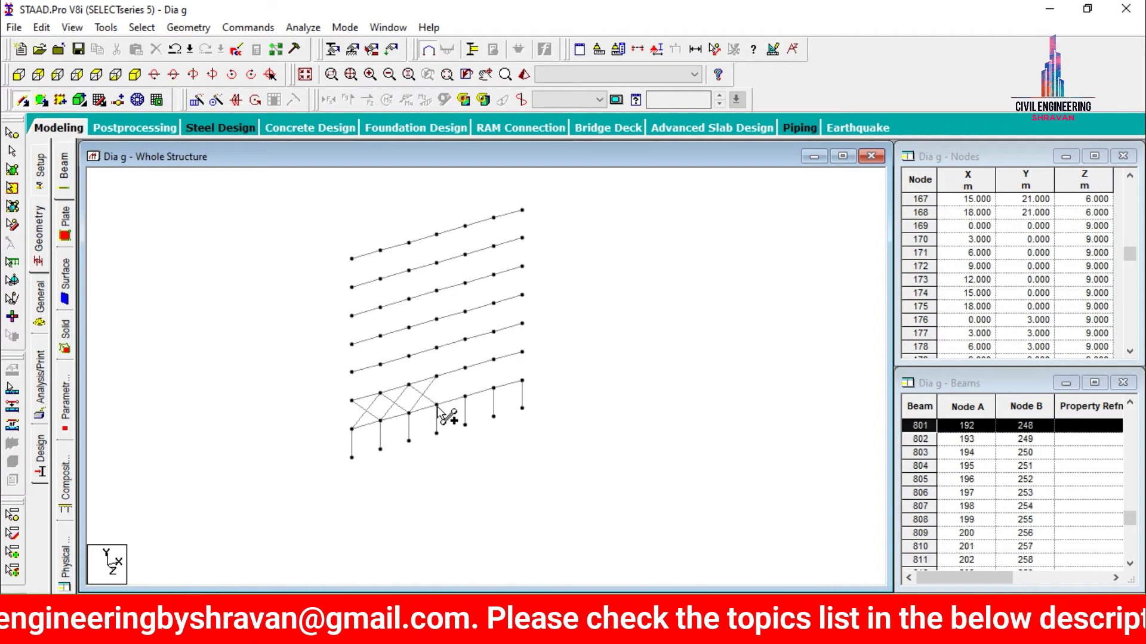
{"action": "left_click", "coordinate": [464, 367]}
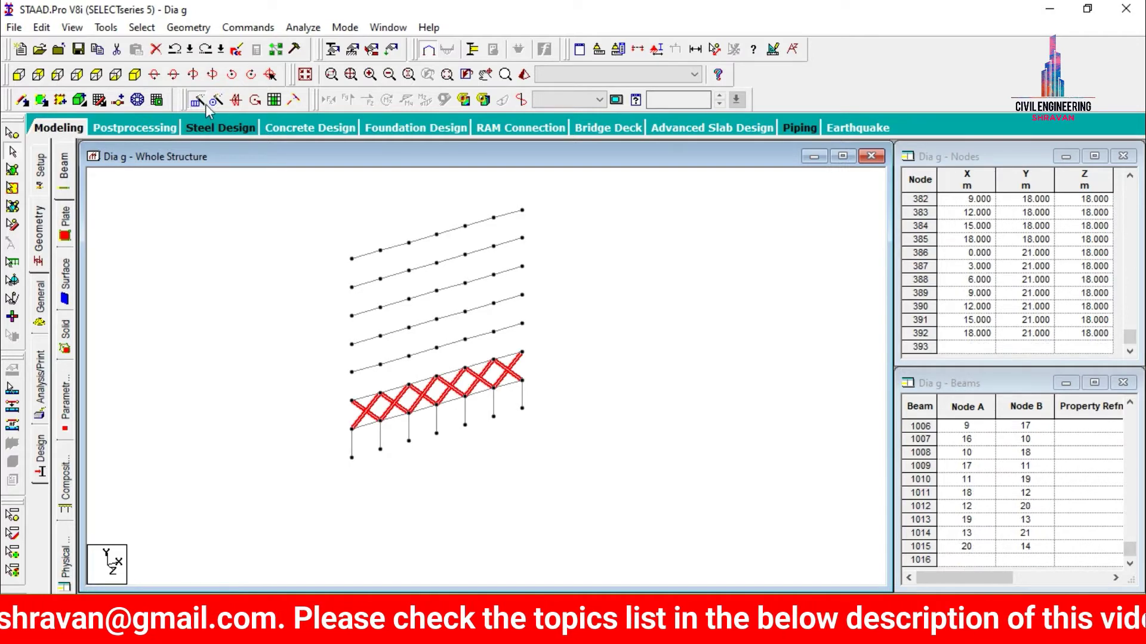
Copy all the rear-face diagonals upward with a Translational Repeat in global Y, using 5 steps at 3 m spacing.
{"action": "left_click", "coordinate": [203, 102]}
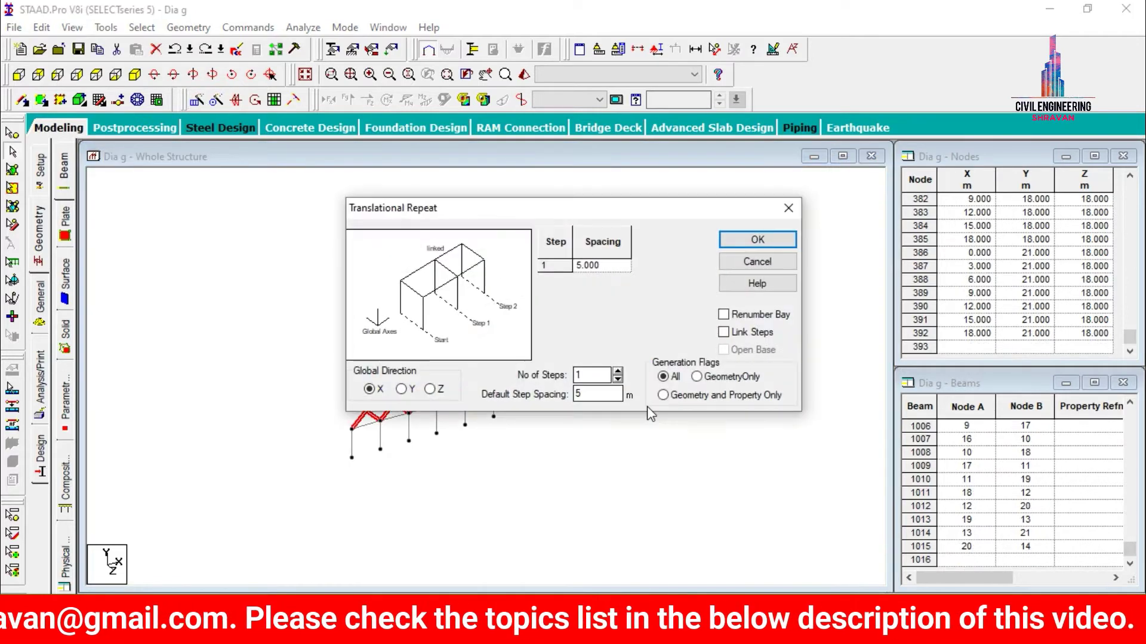
{"action": "double_click", "coordinate": [599, 374]}
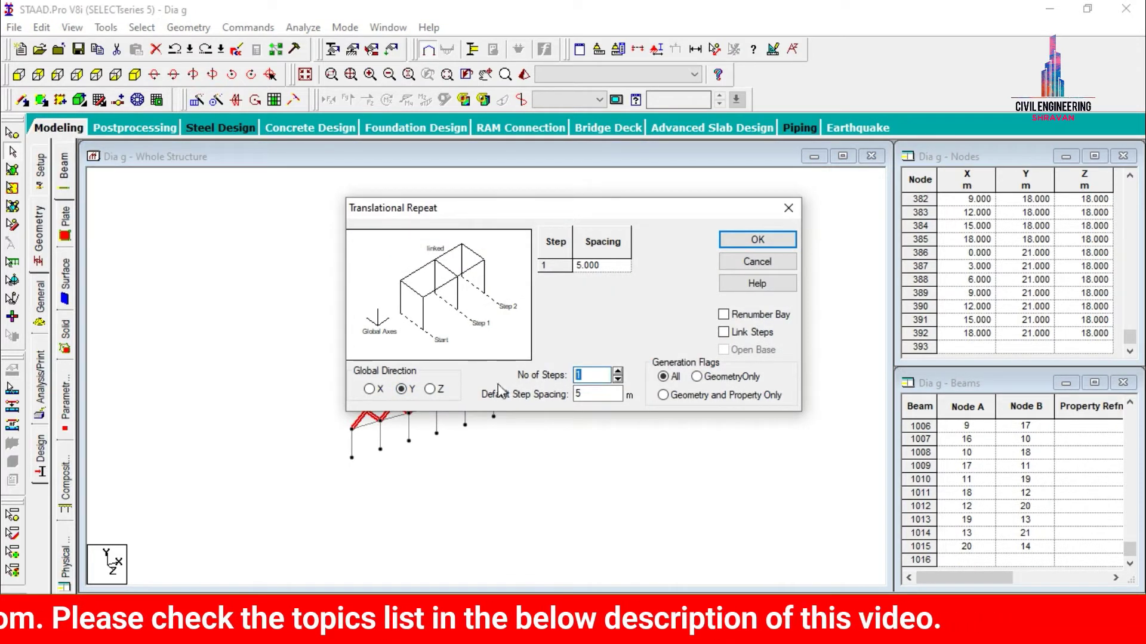
{"action": "type", "text": "5"}
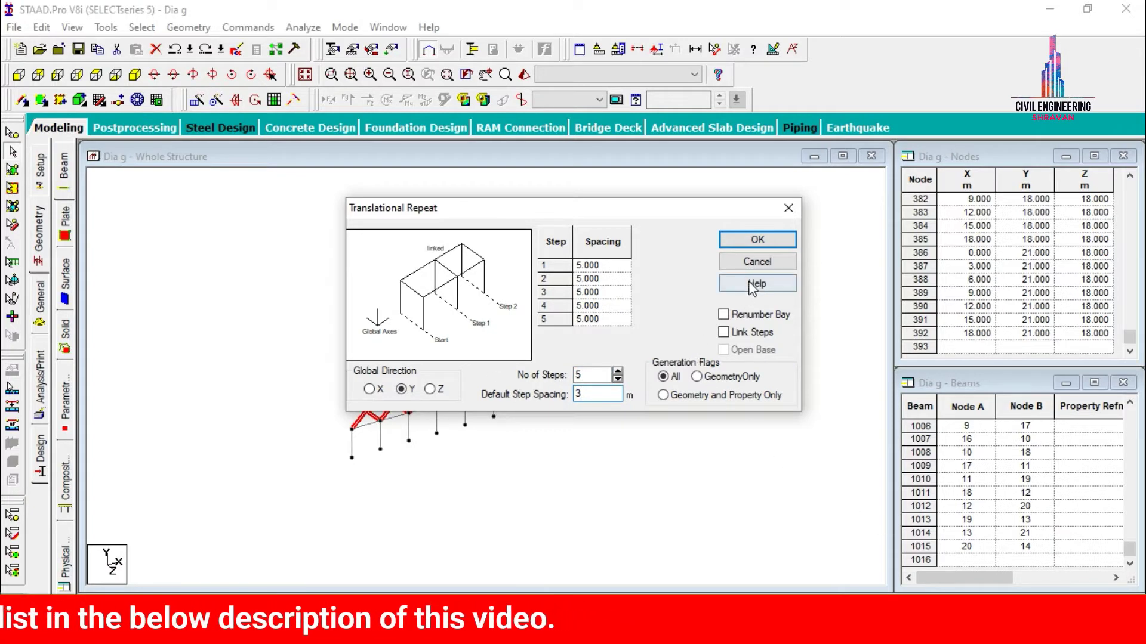
{"action": "left_click", "coordinate": [757, 240]}
{"action": "left_click", "coordinate": [550, 286]}
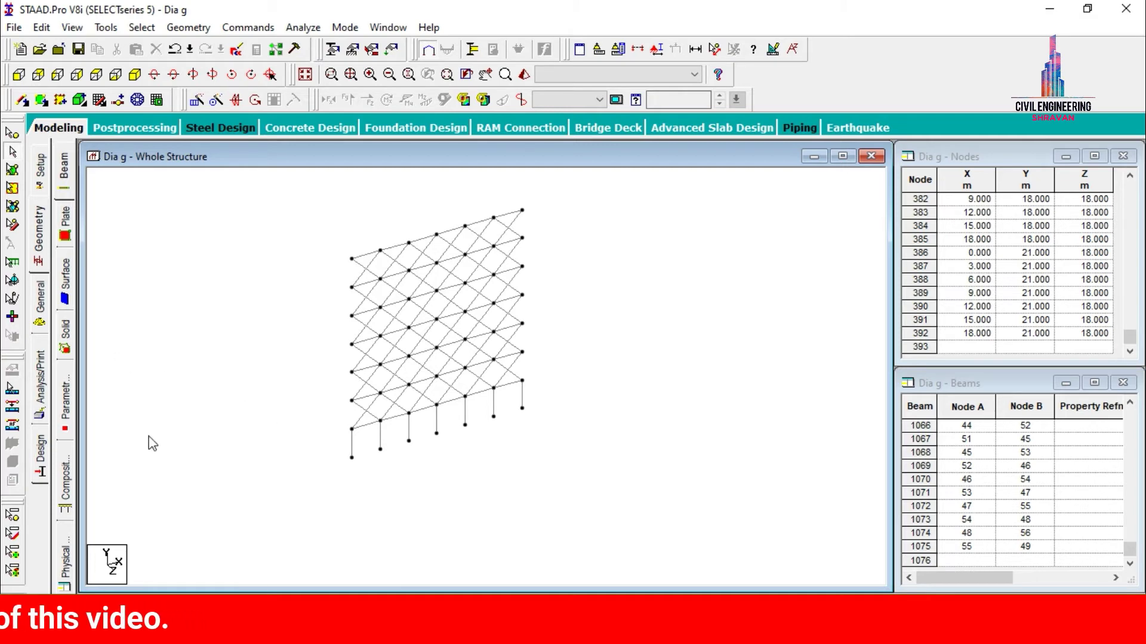
Restore the whole structure and cut a plan-view section that keeps only the left side-face frame at X = 0, shown isometrically.
{"action": "left_click", "coordinate": [304, 76]}
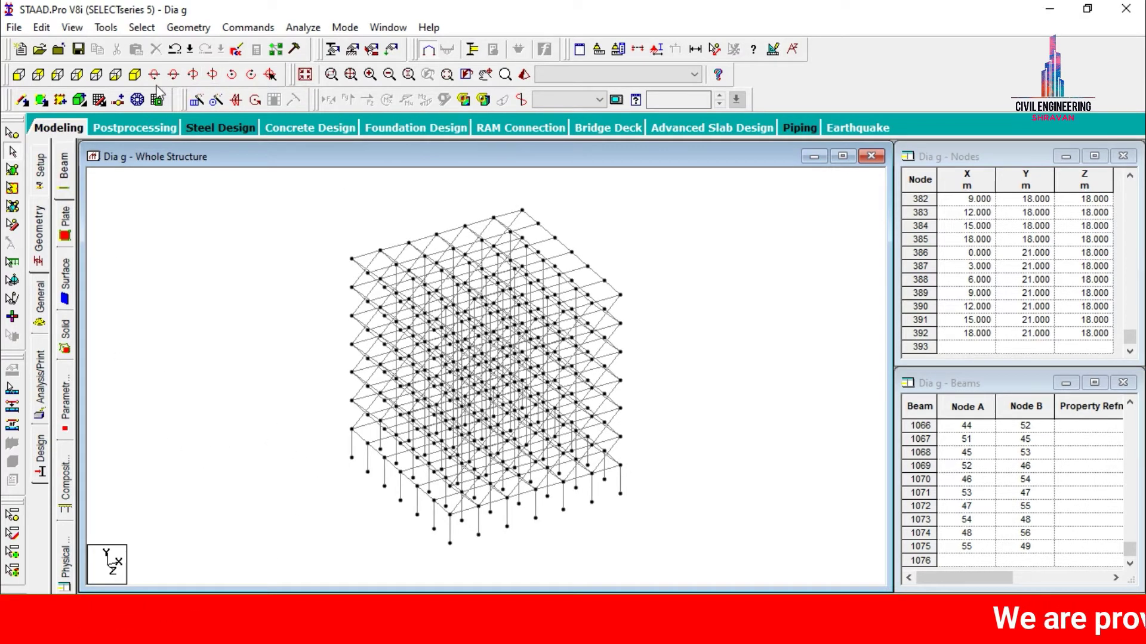
{"action": "left_click", "coordinate": [96, 75]}
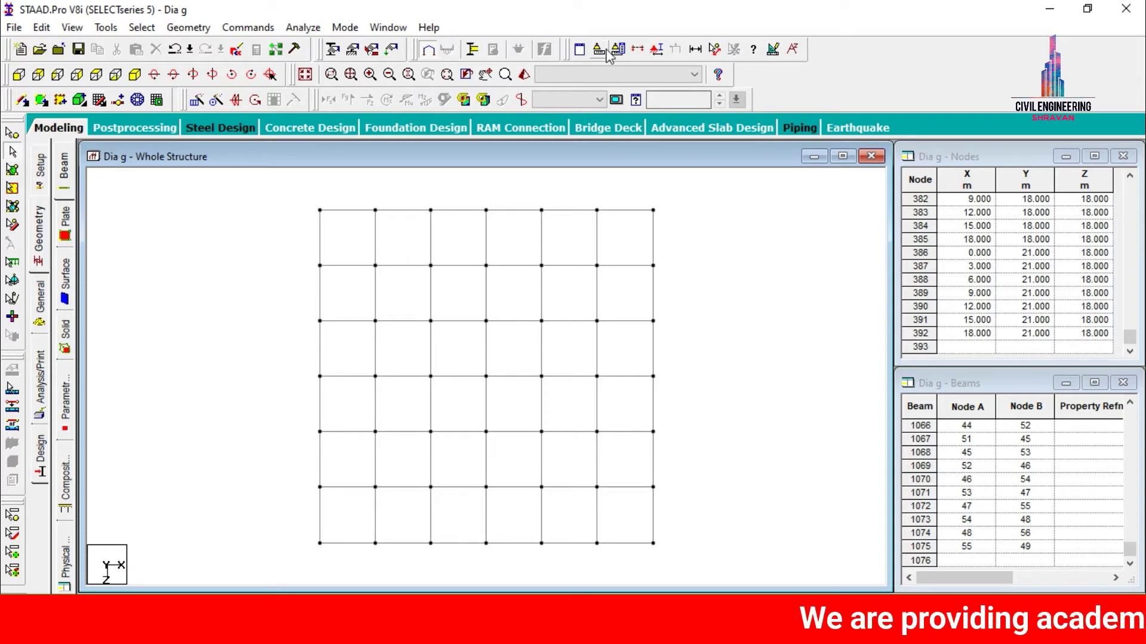
{"action": "left_click", "coordinate": [638, 50]}
{"action": "left_click", "coordinate": [628, 215]}
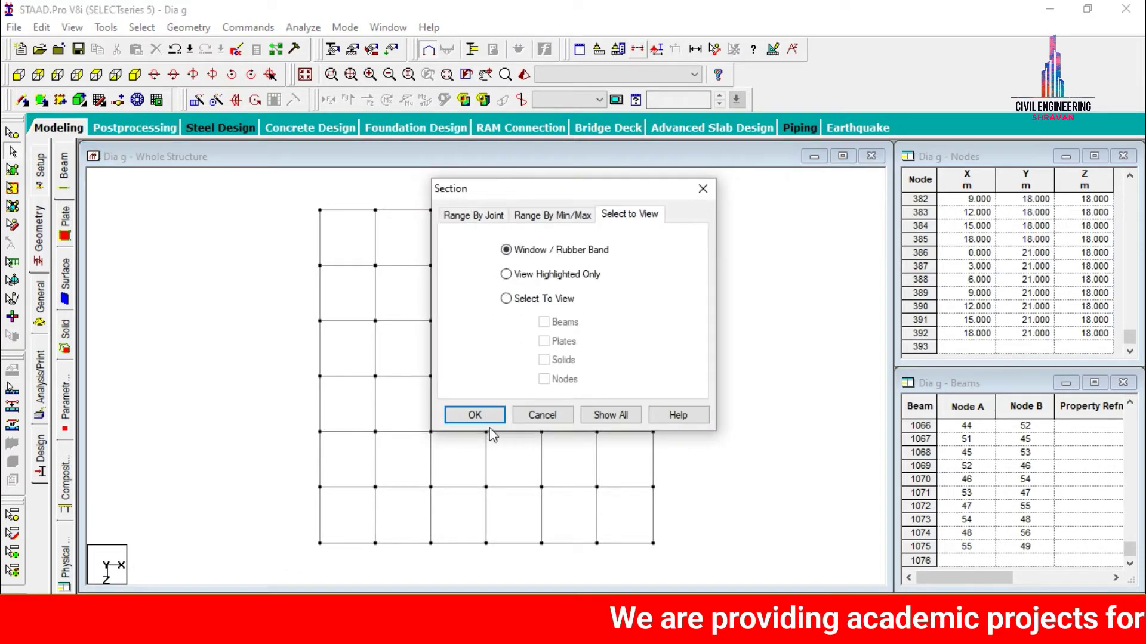
{"action": "left_click", "coordinate": [474, 416]}
{"action": "left_click_drag", "start_coordinate": [283, 192], "coordinate": [330, 549]}
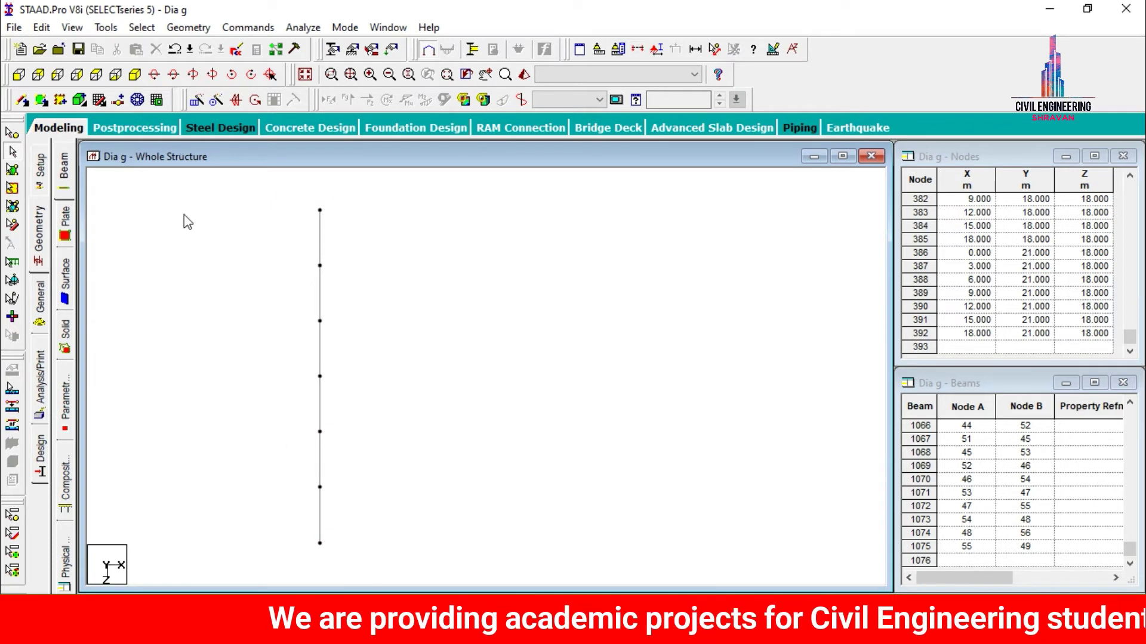
{"action": "left_click", "coordinate": [135, 78]}
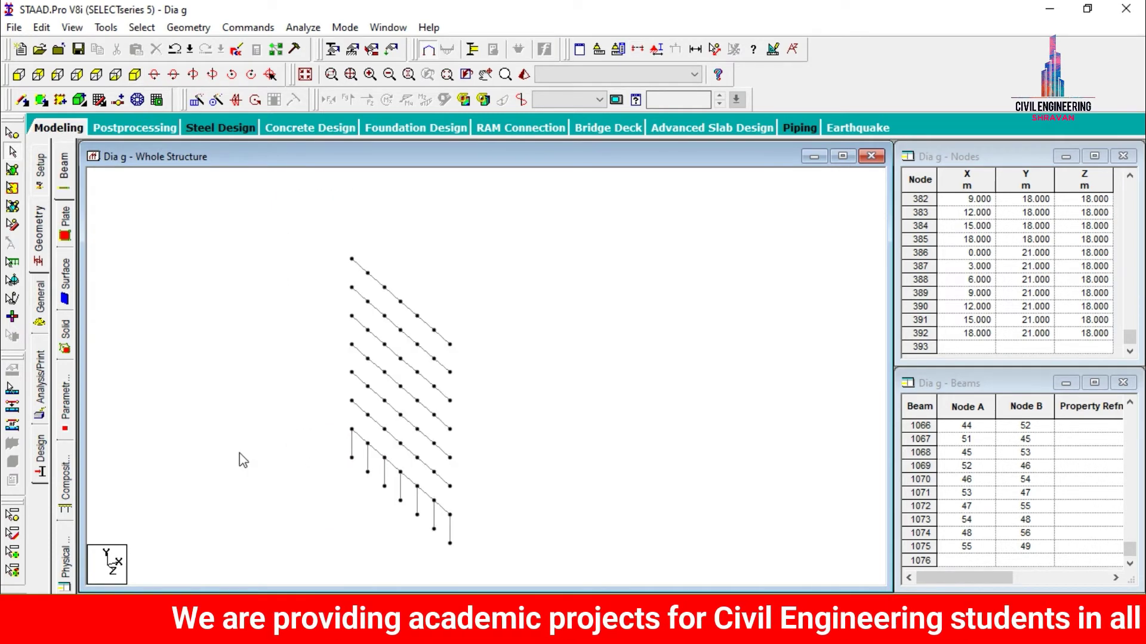
Draw crossed diagonal beams between the nodes of all six left side-face bays in the storey just above the lowest columns.
{"action": "mouse_move", "coordinate": [348, 428]}
{"action": "left_mouse_down"}
{"action": "mouse_move", "coordinate": [356, 420]}
{"action": "mouse_move", "coordinate": [356, 451]}
{"action": "mouse_move", "coordinate": [374, 435]}
{"action": "left_mouse_up"}
{"action": "left_click_drag", "start_coordinate": [356, 420], "coordinate": [374, 466]}
{"action": "mouse_move", "coordinate": [375, 466]}
{"action": "left_mouse_down"}
{"action": "mouse_move", "coordinate": [392, 451]}
{"action": "mouse_move", "coordinate": [392, 481]}
{"action": "left_mouse_up"}
{"action": "left_click_drag", "start_coordinate": [392, 481], "coordinate": [410, 466]}
{"action": "mouse_move", "coordinate": [392, 450]}
{"action": "left_mouse_down"}
{"action": "mouse_move", "coordinate": [411, 497]}
{"action": "mouse_move", "coordinate": [428, 482]}
{"action": "left_mouse_up"}
{"action": "left_click_drag", "start_coordinate": [410, 466], "coordinate": [428, 513]}
{"action": "left_click_drag", "start_coordinate": [429, 513], "coordinate": [447, 528]}
{"action": "key", "text": "Escape"}
{"action": "left_click", "coordinate": [356, 431]}
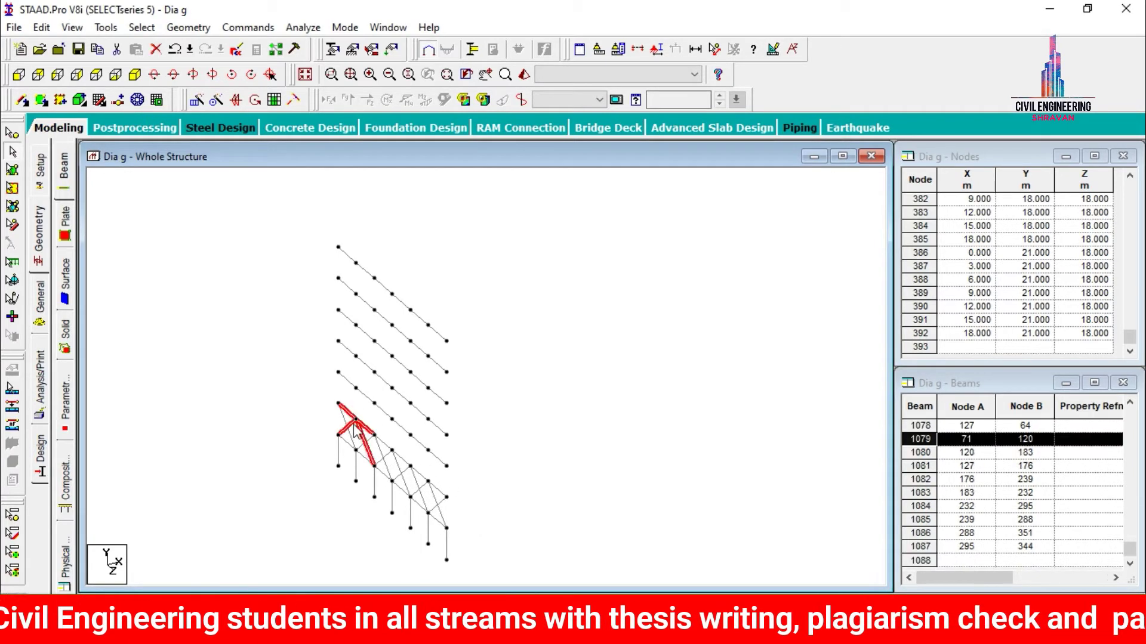
{"action": "left_click", "coordinate": [306, 419]}
{"action": "left_click", "coordinate": [345, 429]}
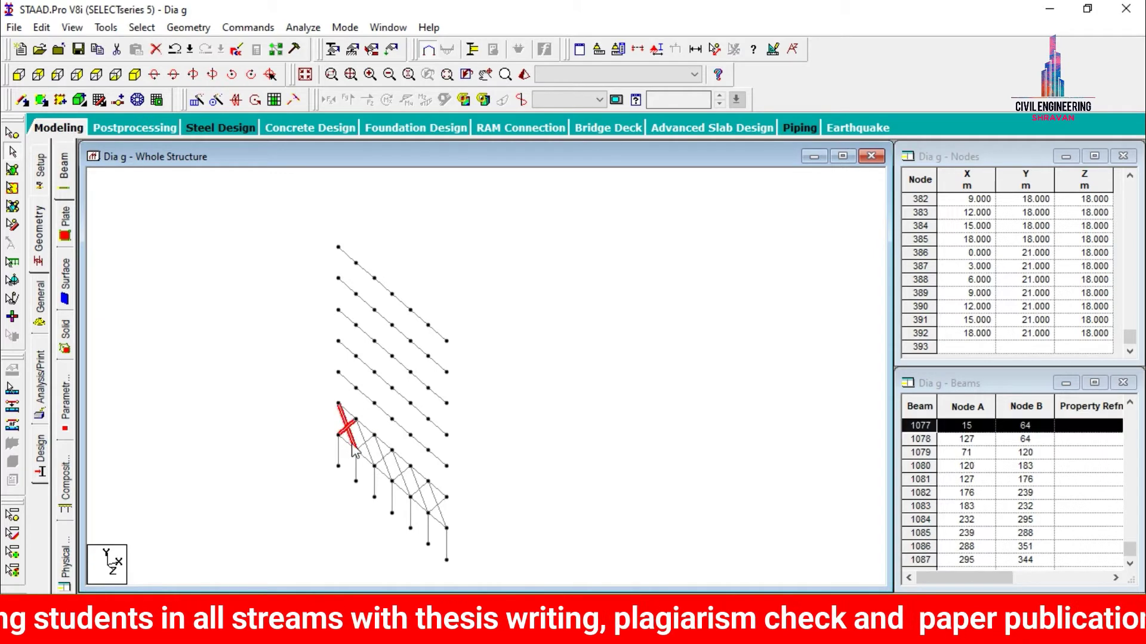
{"action": "left_click", "coordinate": [365, 442], "text": "ctrl"}
{"action": "left_click", "coordinate": [383, 459], "text": "ctrl"}
{"action": "left_click", "coordinate": [401, 474], "text": "ctrl"}
{"action": "left_click", "coordinate": [421, 491], "text": "ctrl"}
Copy all the left side-face diagonals upward with a Translational Repeat in global Y, using 5 steps at 3 m spacing.
{"action": "left_click", "coordinate": [438, 505]}
{"action": "left_click", "coordinate": [420, 489], "text": "ctrl"}
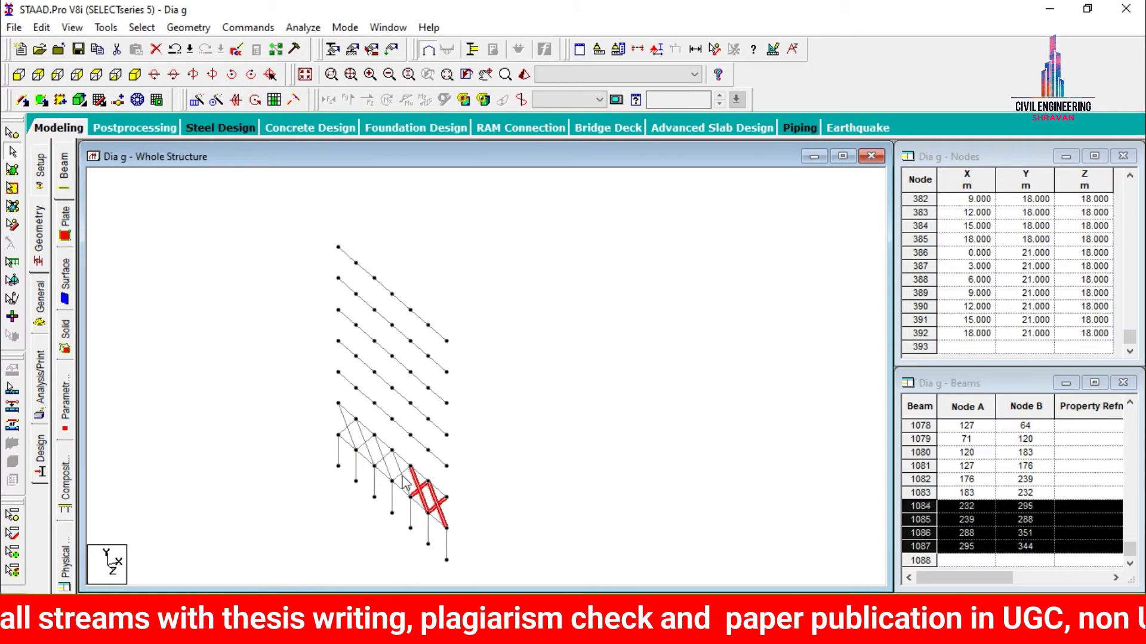
{"action": "left_click", "coordinate": [400, 474], "text": "ctrl"}
{"action": "left_click", "coordinate": [384, 459], "text": "ctrl"}
{"action": "left_click", "coordinate": [352, 433], "text": "ctrl"}
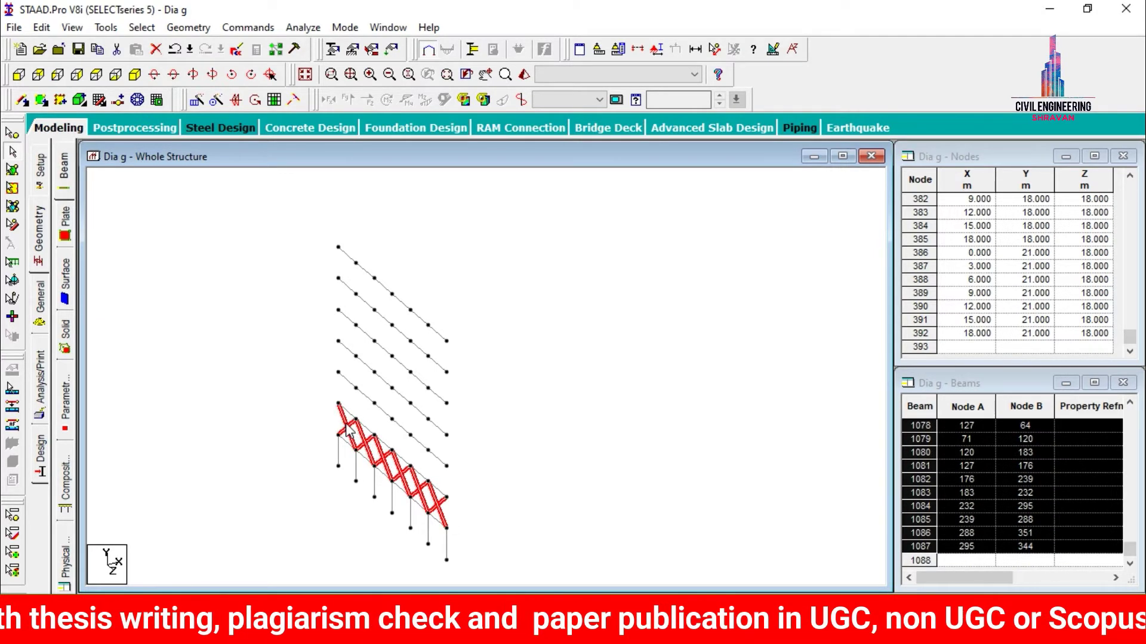
{"action": "left_click", "coordinate": [196, 101]}
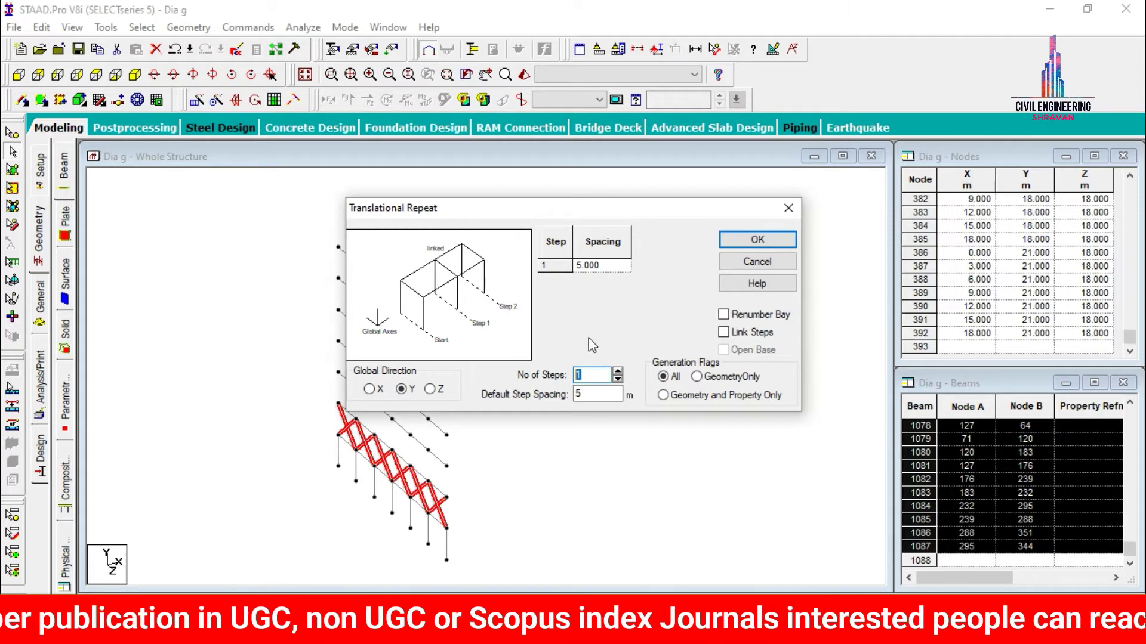
{"action": "type", "text": "5"}
{"action": "key", "text": "Tab"}
{"action": "type", "text": "3"}
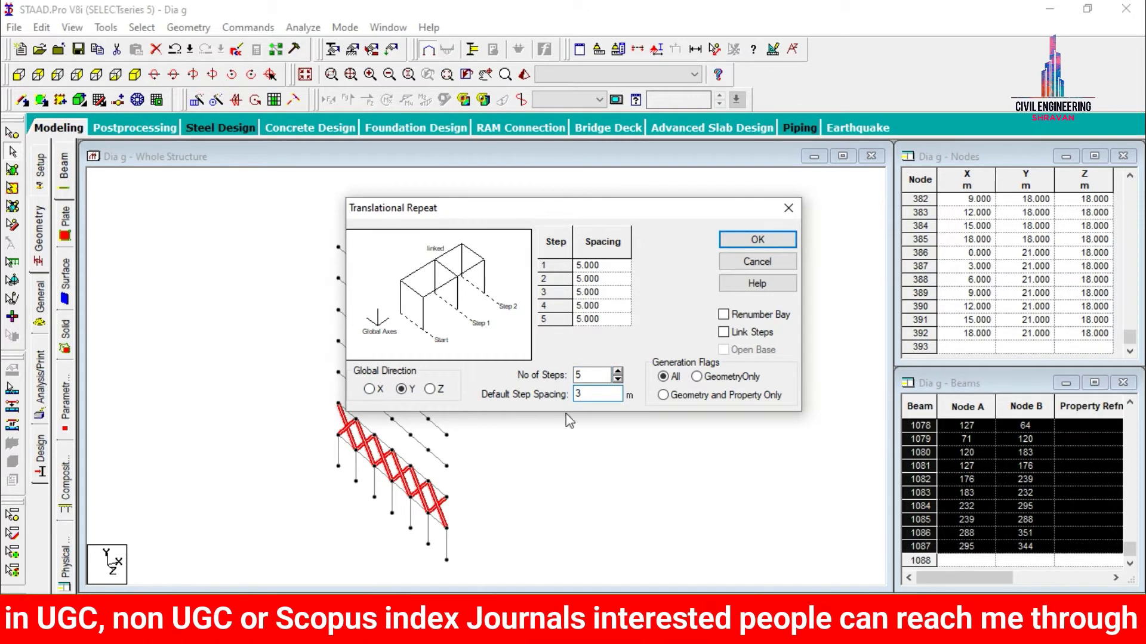
{"action": "left_click", "coordinate": [757, 239]}
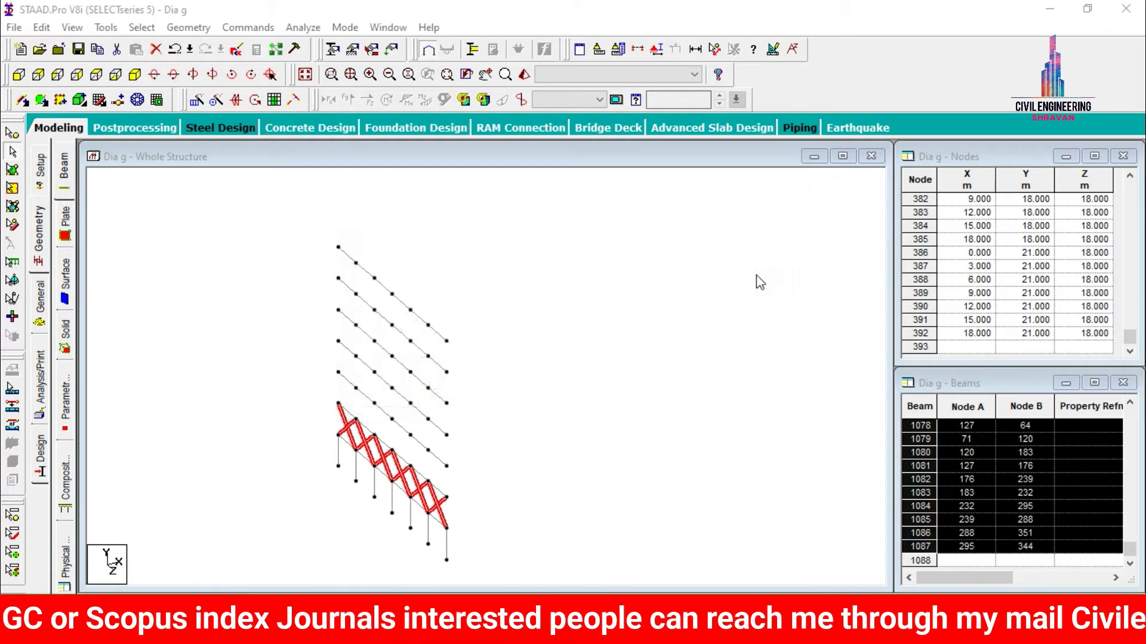
{"action": "left_click", "coordinate": [677, 347]}
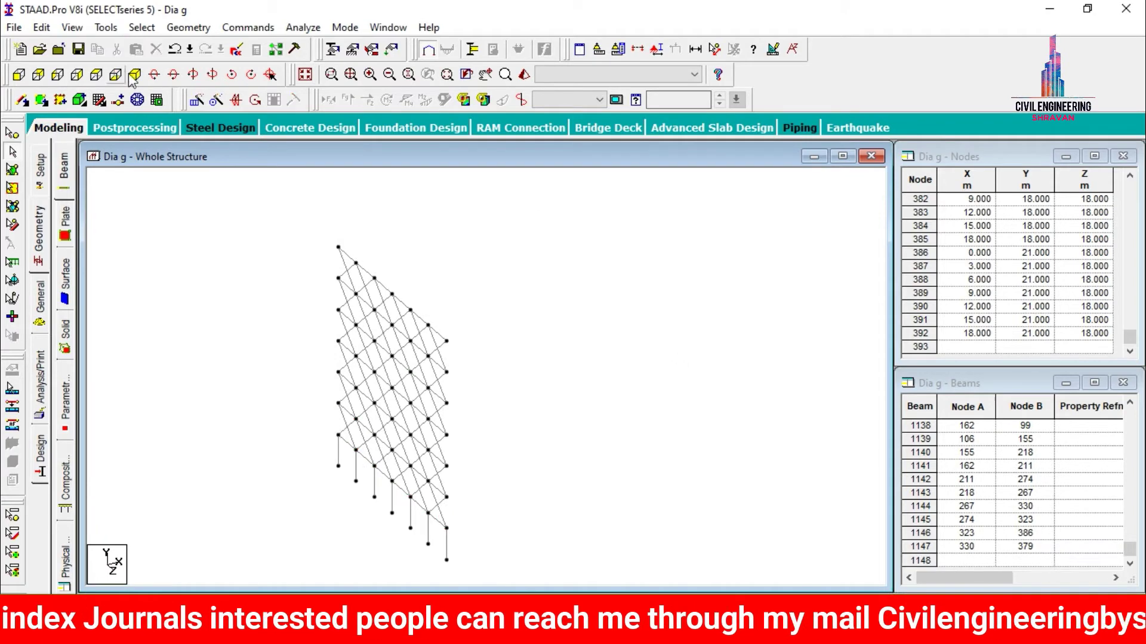
Restore the whole structure and cut a plan-view section that keeps only the right side-face frame at X = 18 m, shown in 3D.
{"action": "left_click", "coordinate": [305, 72]}
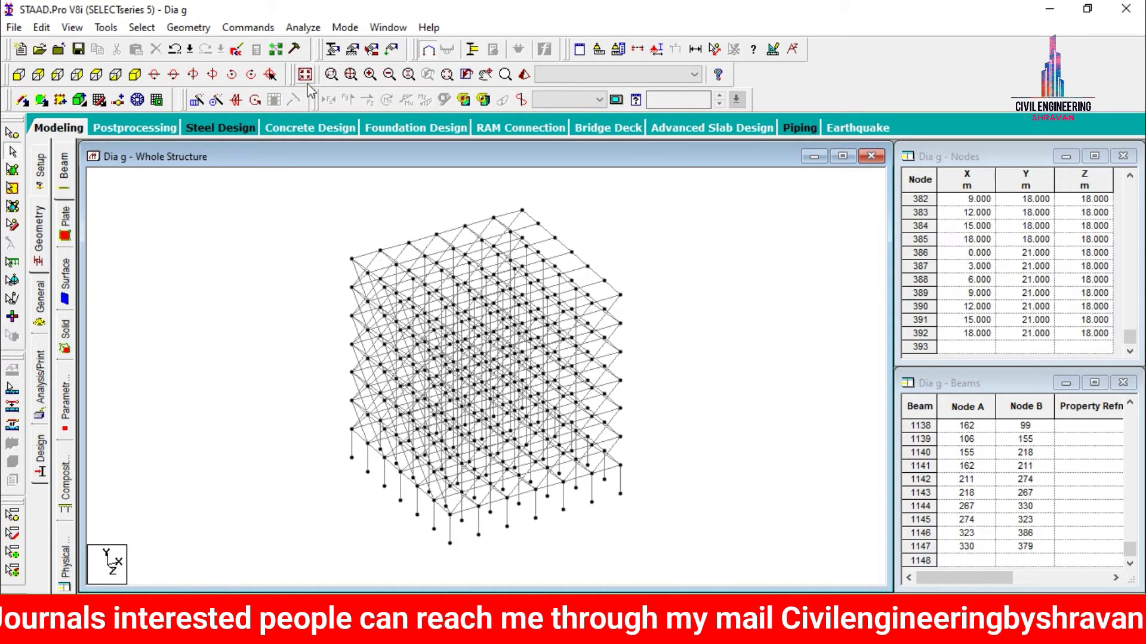
{"action": "left_click", "coordinate": [115, 75]}
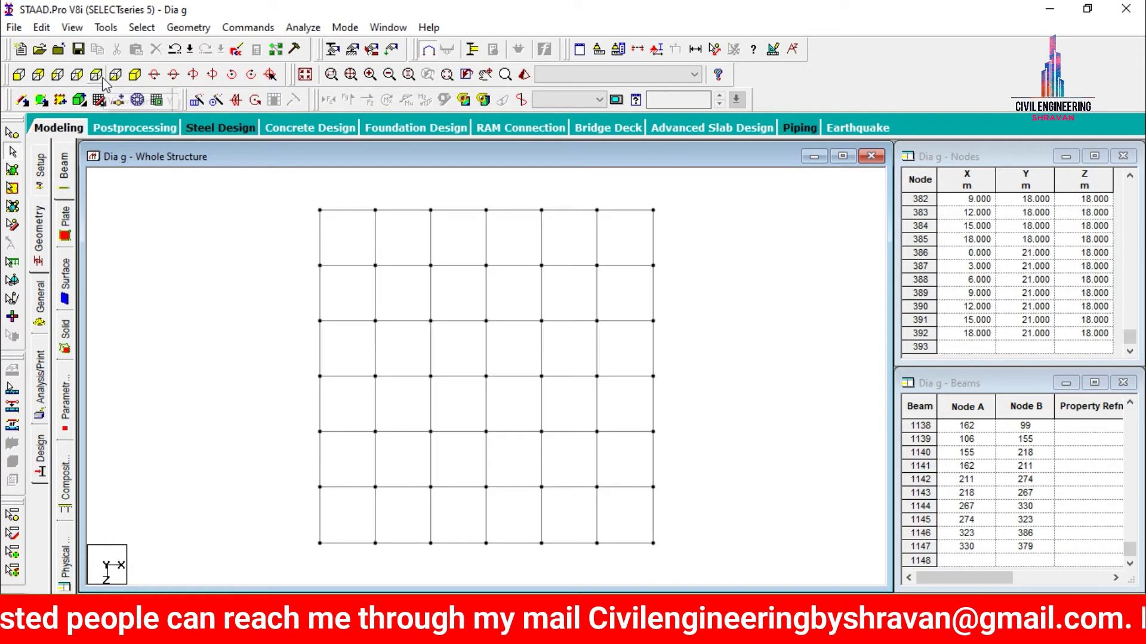
{"action": "left_click", "coordinate": [637, 50]}
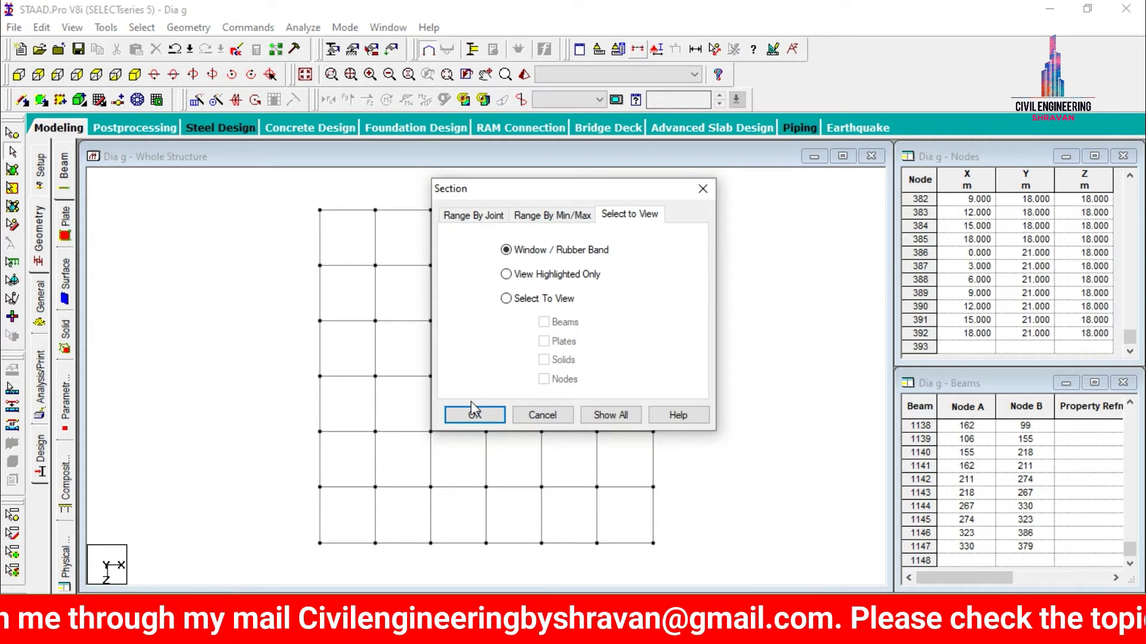
{"action": "left_click", "coordinate": [474, 413]}
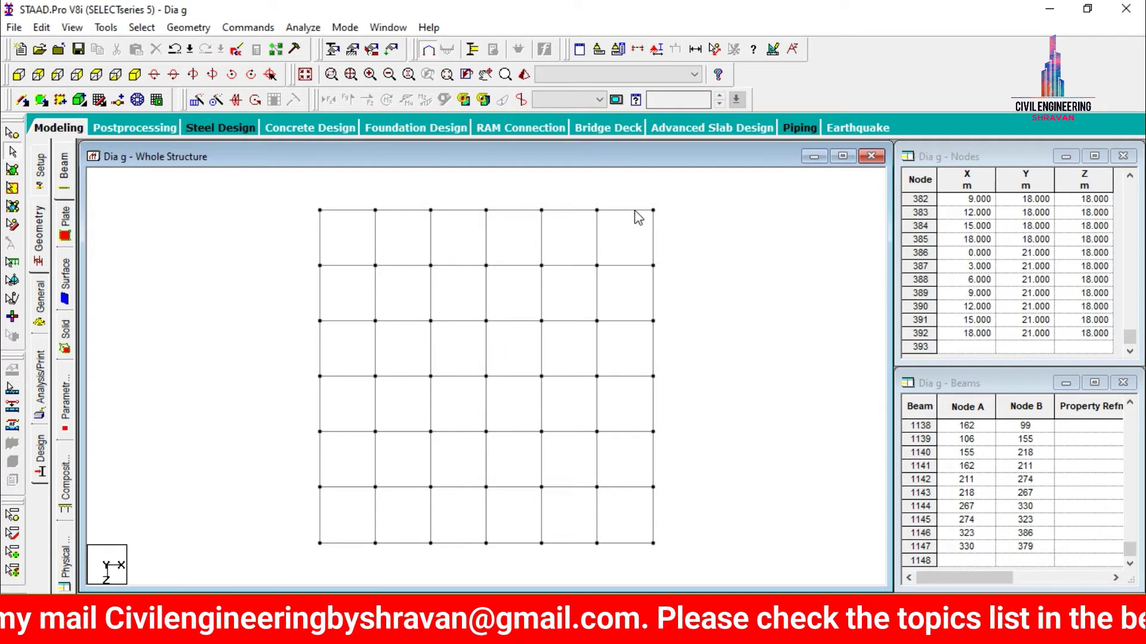
{"action": "left_click_drag", "start_coordinate": [645, 197], "coordinate": [674, 558]}
{"action": "left_click", "coordinate": [135, 74]}
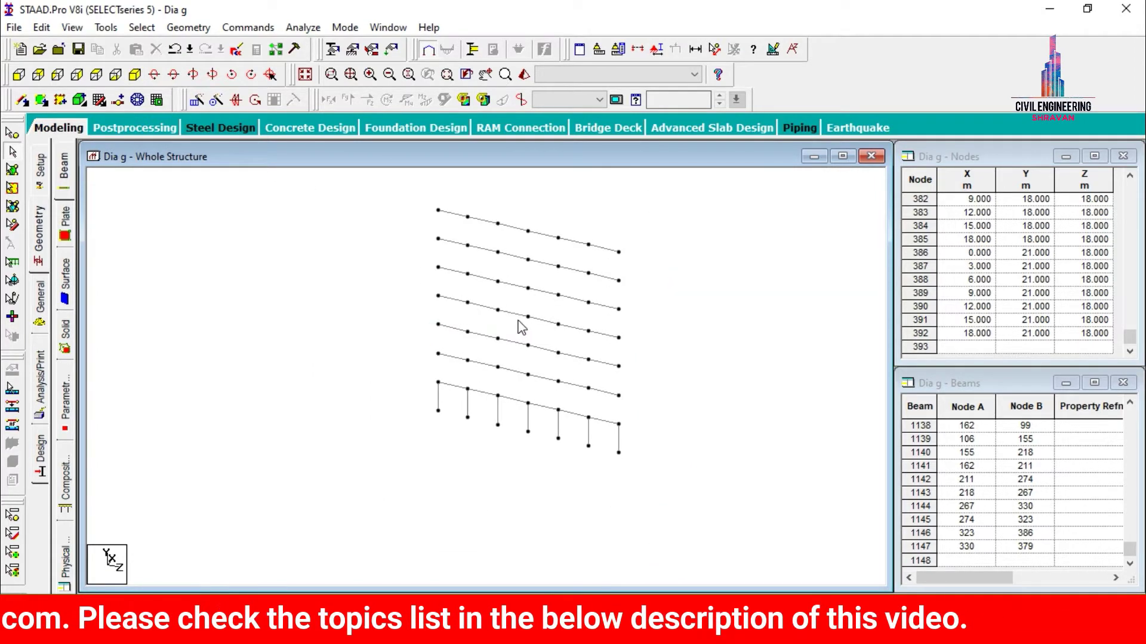
Draw crossed diagonal beams between the nodes of all six right side-face bays in the storey just above the lowest columns.
{"action": "left_click", "coordinate": [22, 100]}
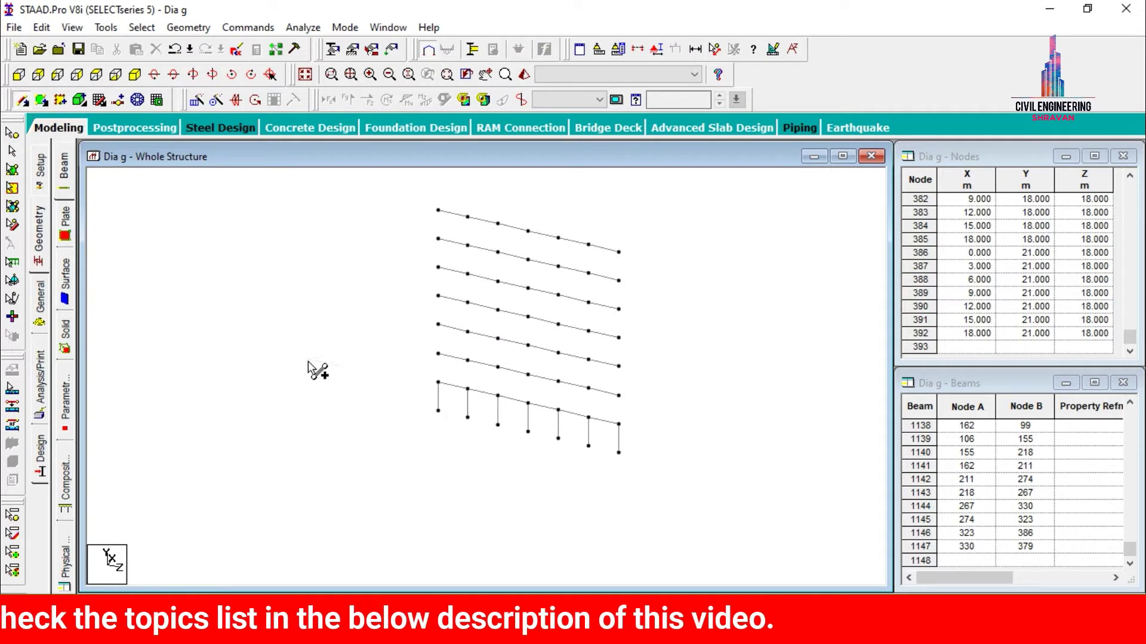
{"action": "left_click", "coordinate": [438, 382]}
{"action": "left_click", "coordinate": [467, 361]}
{"action": "left_click", "coordinate": [438, 354]}
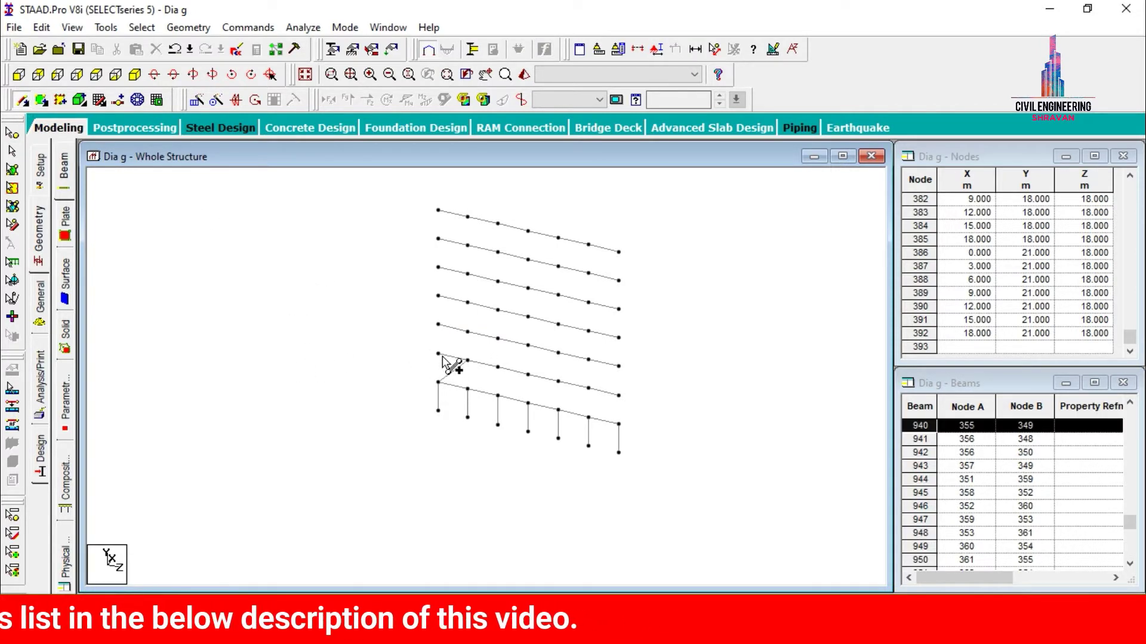
{"action": "left_click", "coordinate": [467, 389]}
{"action": "left_click", "coordinate": [467, 388]}
{"action": "left_click", "coordinate": [498, 367]}
{"action": "left_click", "coordinate": [467, 360]}
{"action": "left_click", "coordinate": [497, 395]}
{"action": "left_click", "coordinate": [497, 396]}
{"action": "left_click", "coordinate": [528, 375]}
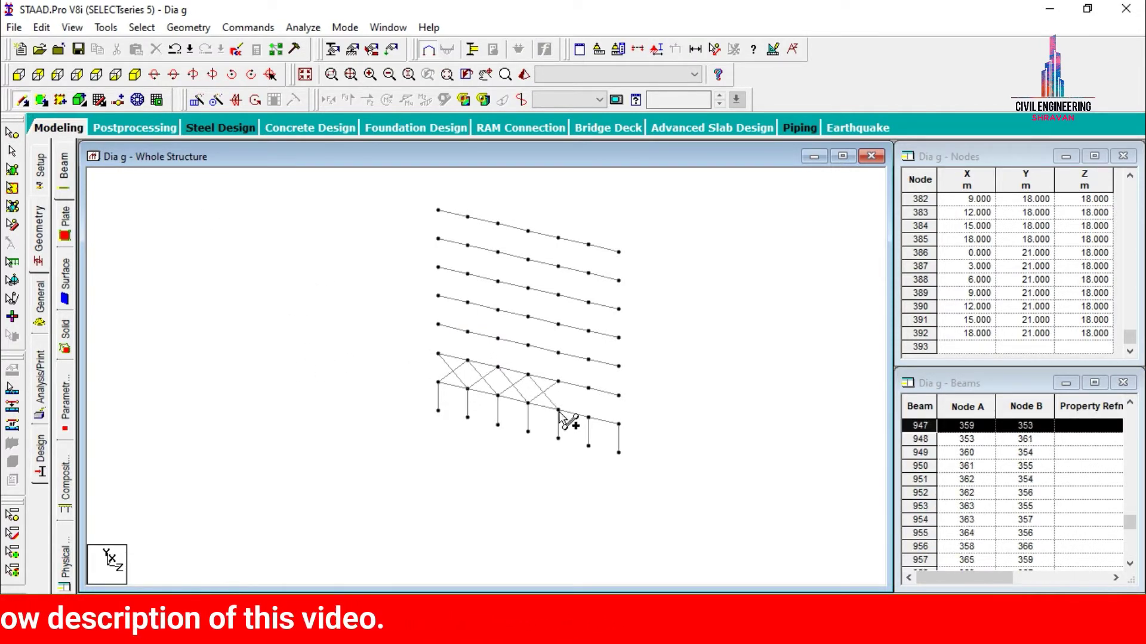
{"action": "key", "text": "Escape"}
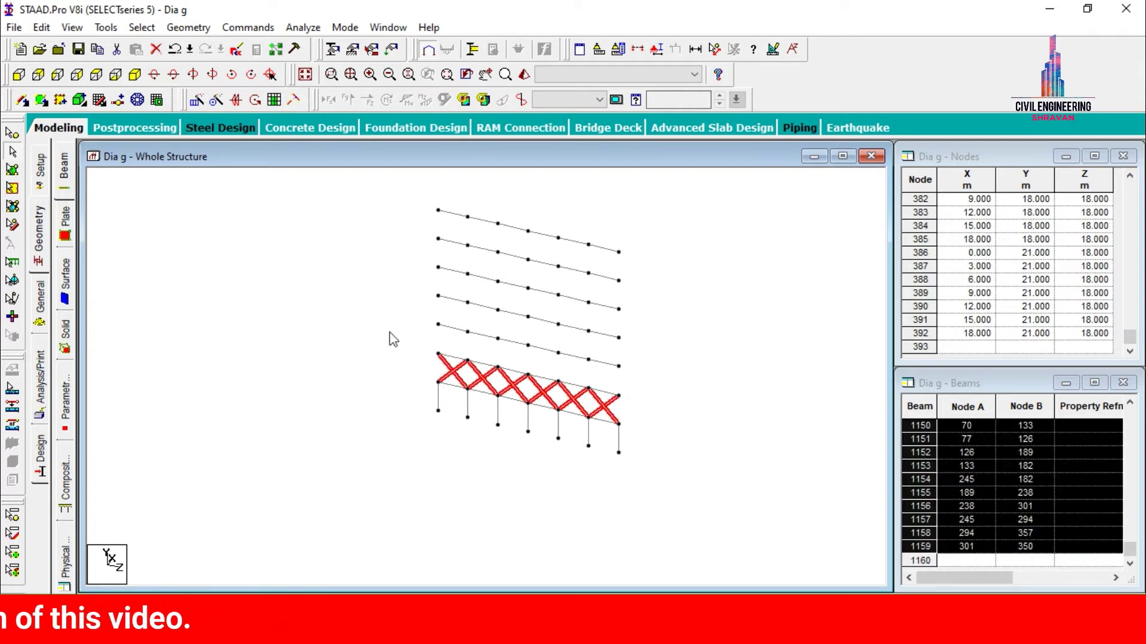
Copy the right side-face diagonals upward with a Translational Repeat in global Y, 5 steps at 3 m spacing, and restore the whole structure.
{"action": "left_click", "coordinate": [197, 102]}
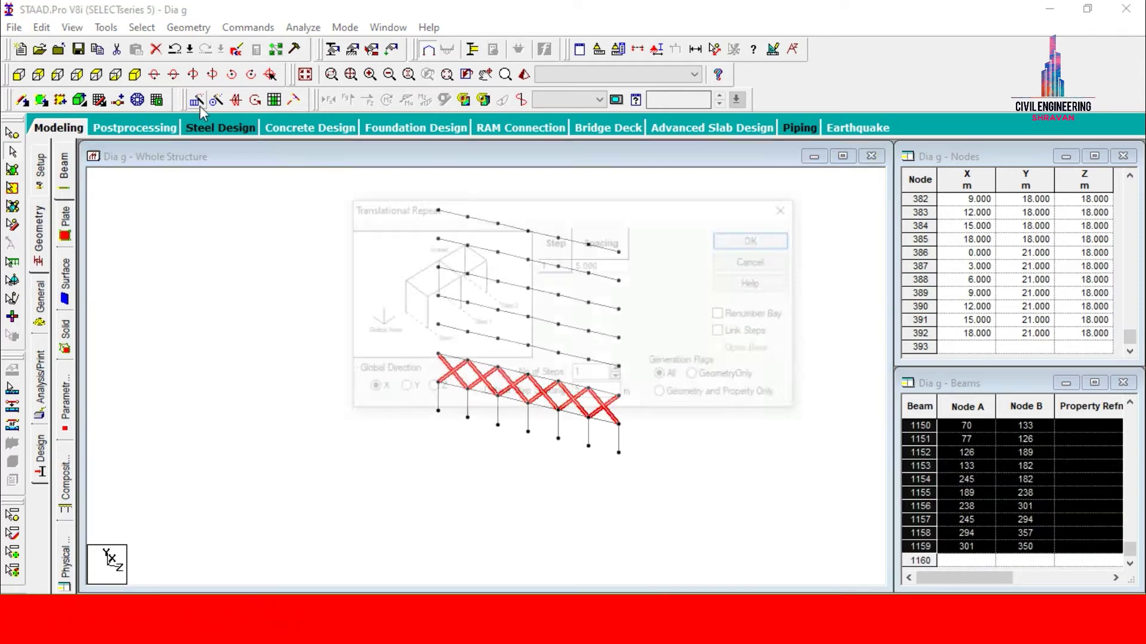
{"action": "left_click", "coordinate": [403, 389]}
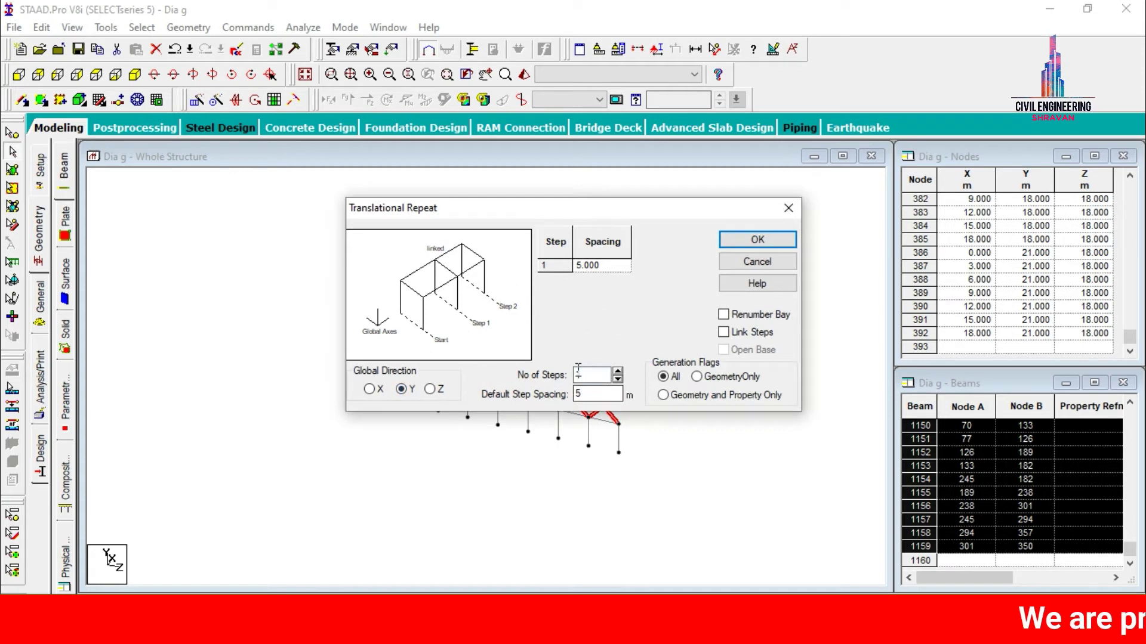
{"action": "type", "text": "5"}
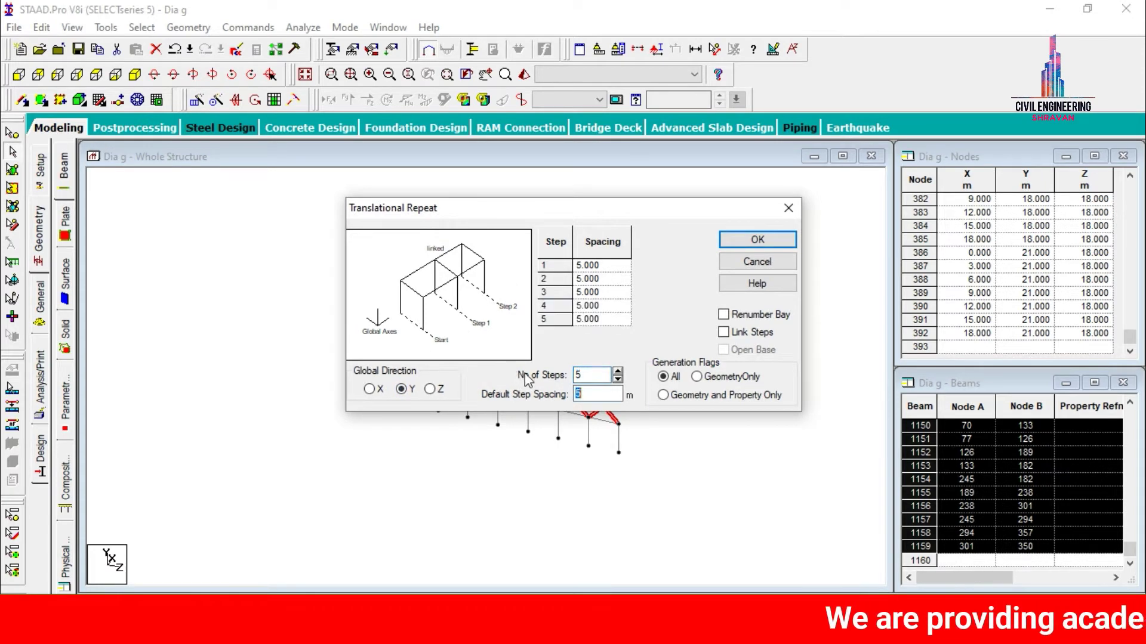
{"action": "left_click", "coordinate": [769, 242]}
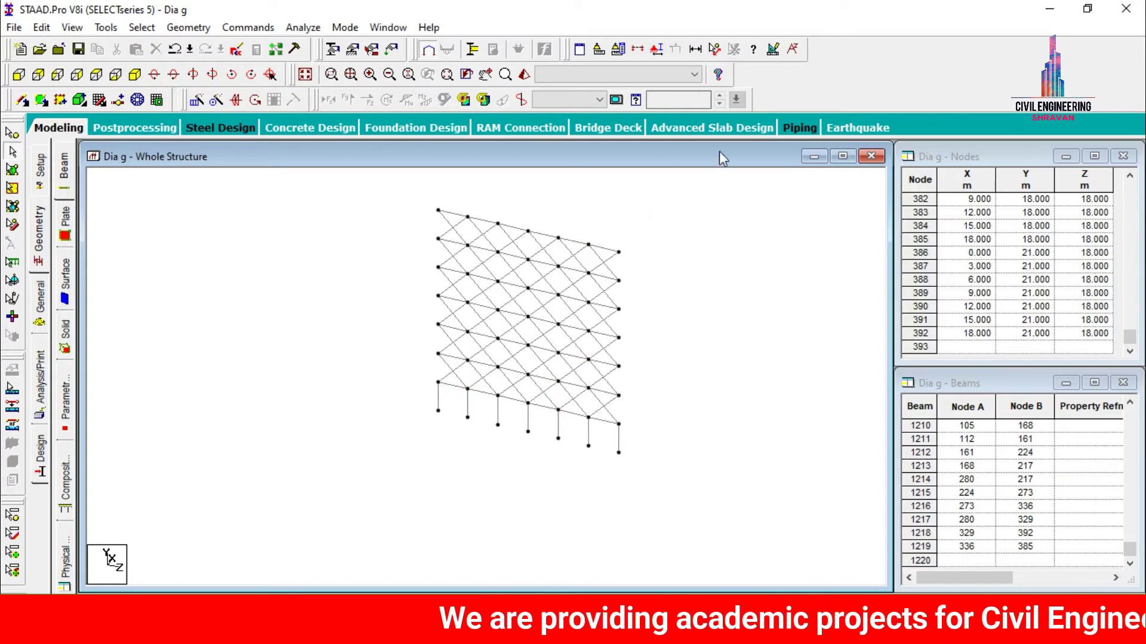
{"action": "left_click", "coordinate": [309, 77]}
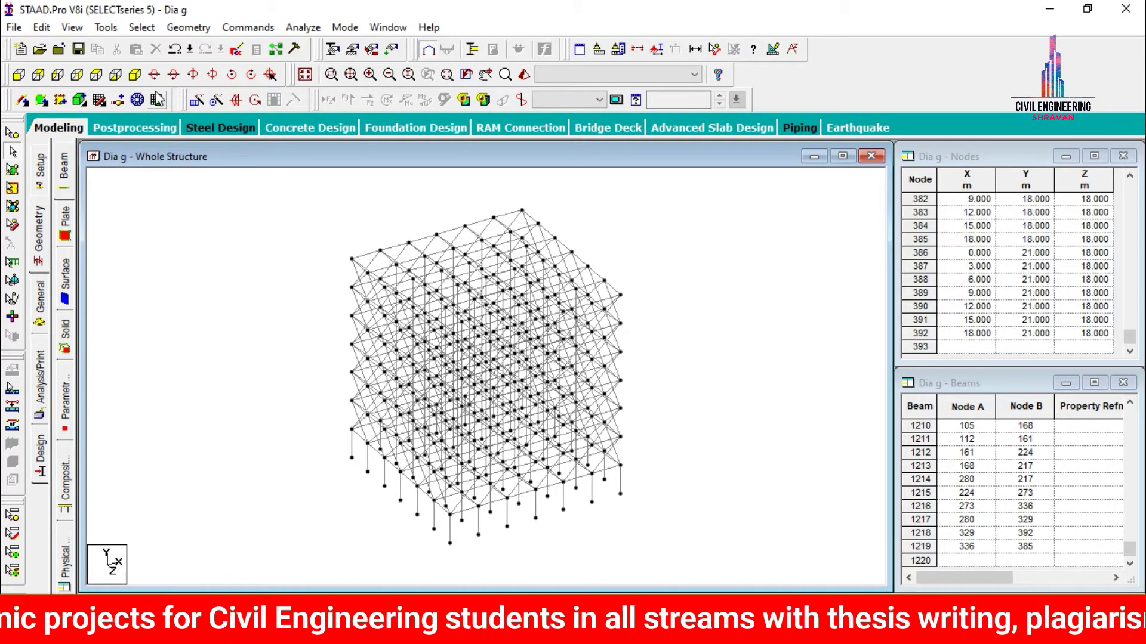
Cut a front-view section that keeps only the lowest storey with its columns and floor beams, and show it in isometric view.
{"action": "left_click", "coordinate": [19, 77]}
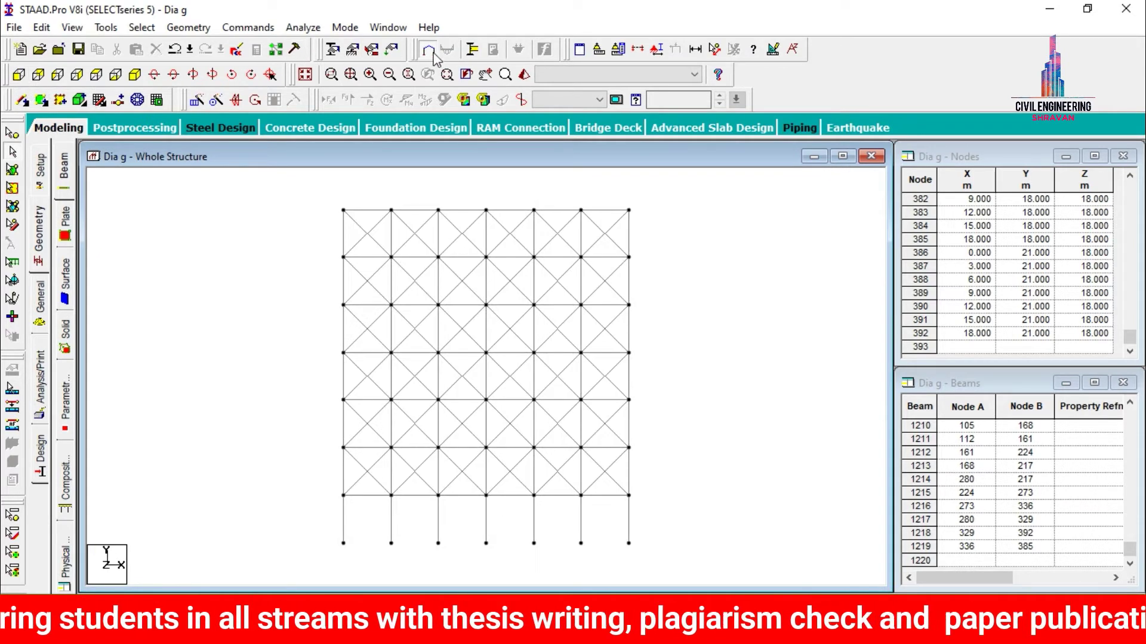
{"action": "left_click", "coordinate": [647, 51]}
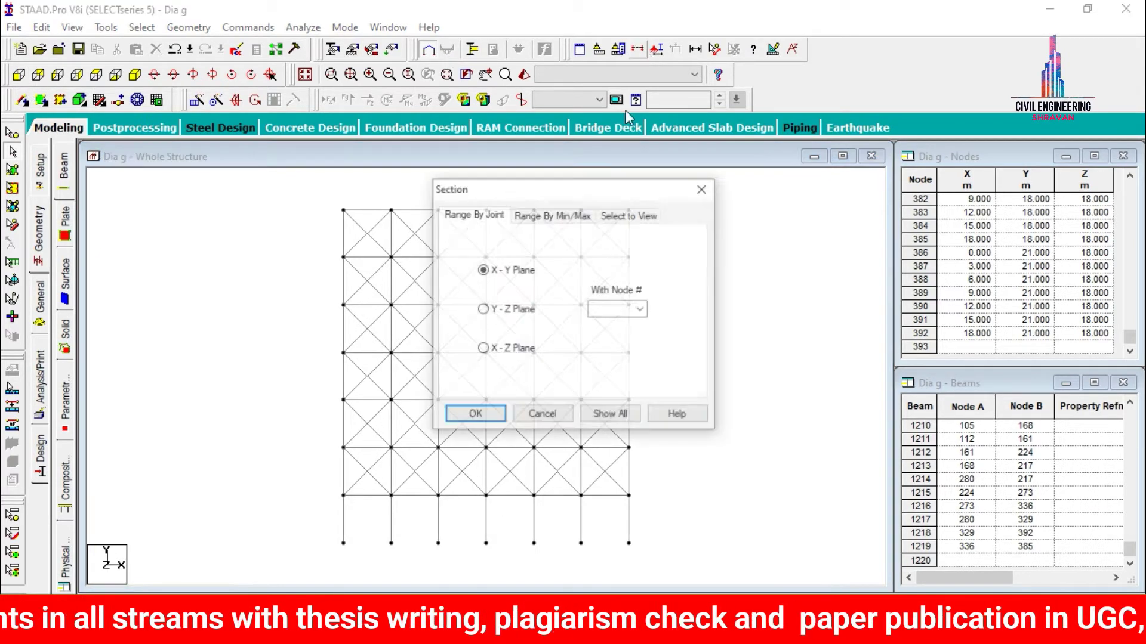
{"action": "left_click", "coordinate": [630, 215]}
{"action": "left_click", "coordinate": [475, 415]}
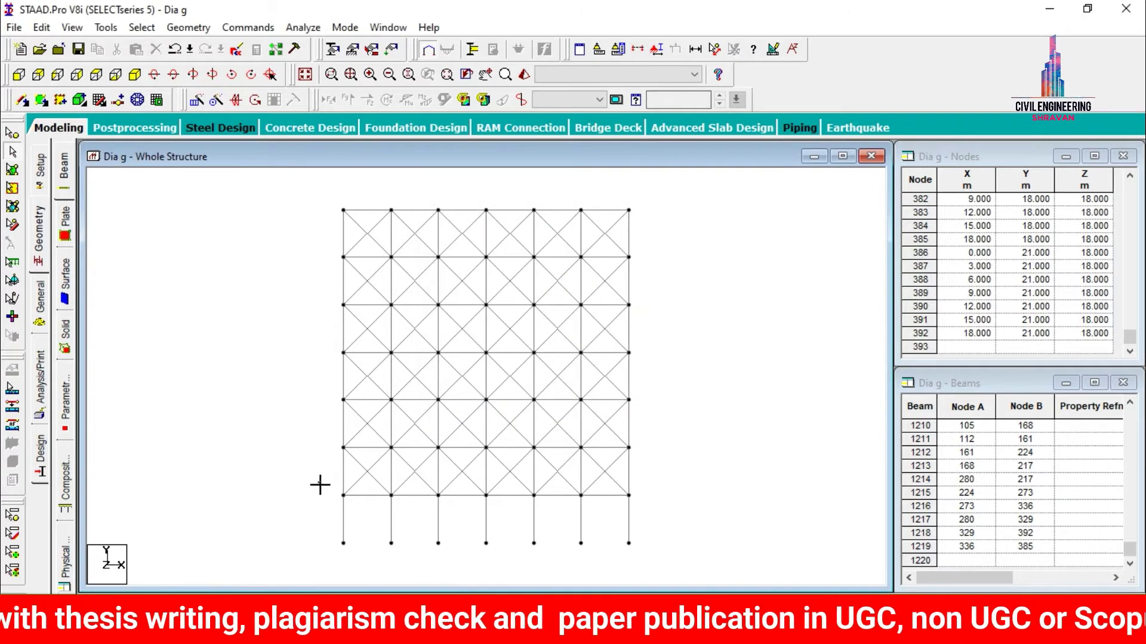
{"action": "left_click_drag", "start_coordinate": [319, 485], "coordinate": [651, 551]}
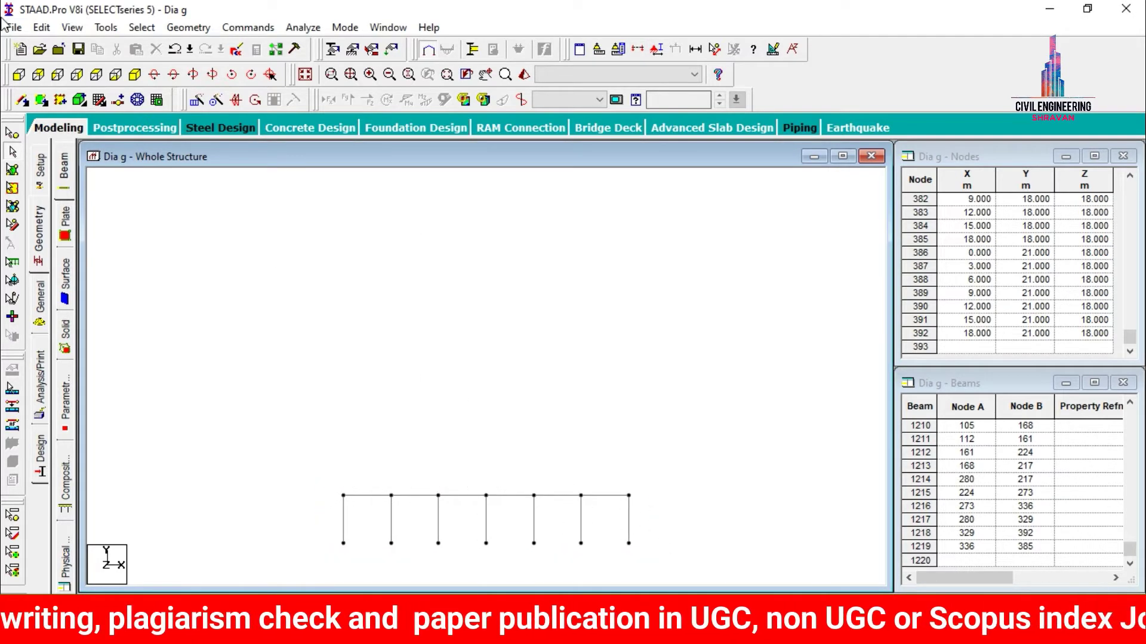
{"action": "left_click", "coordinate": [134, 75]}
Draw a four-noded plate between the nodes of the back-left corner bay at the first floor level.
{"action": "left_click", "coordinate": [41, 100]}
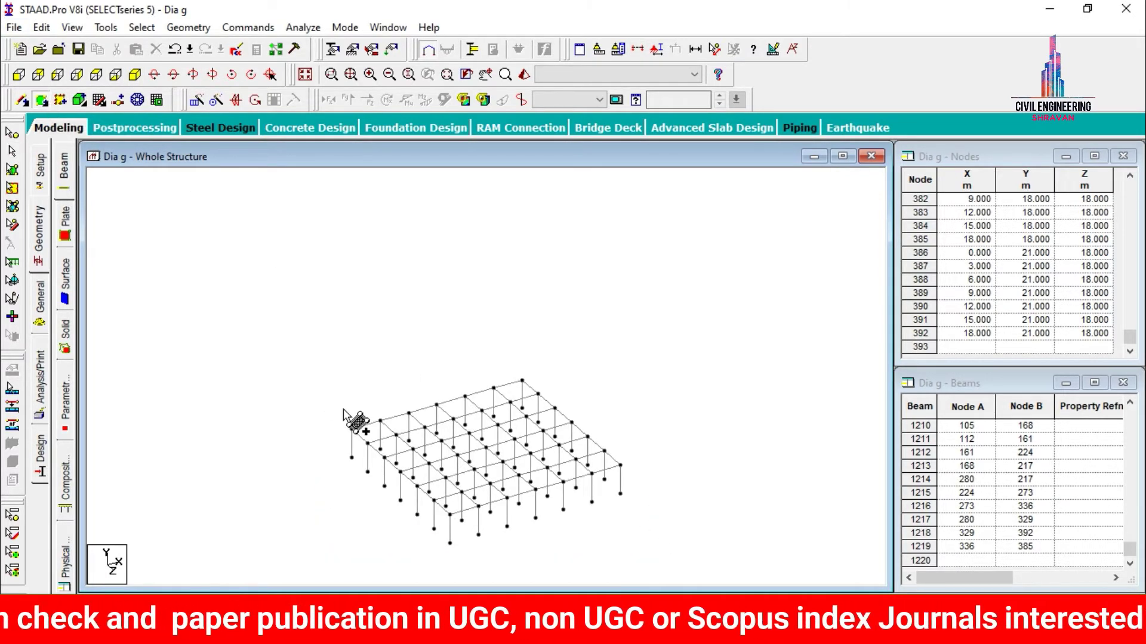
{"action": "left_click", "coordinate": [353, 430]}
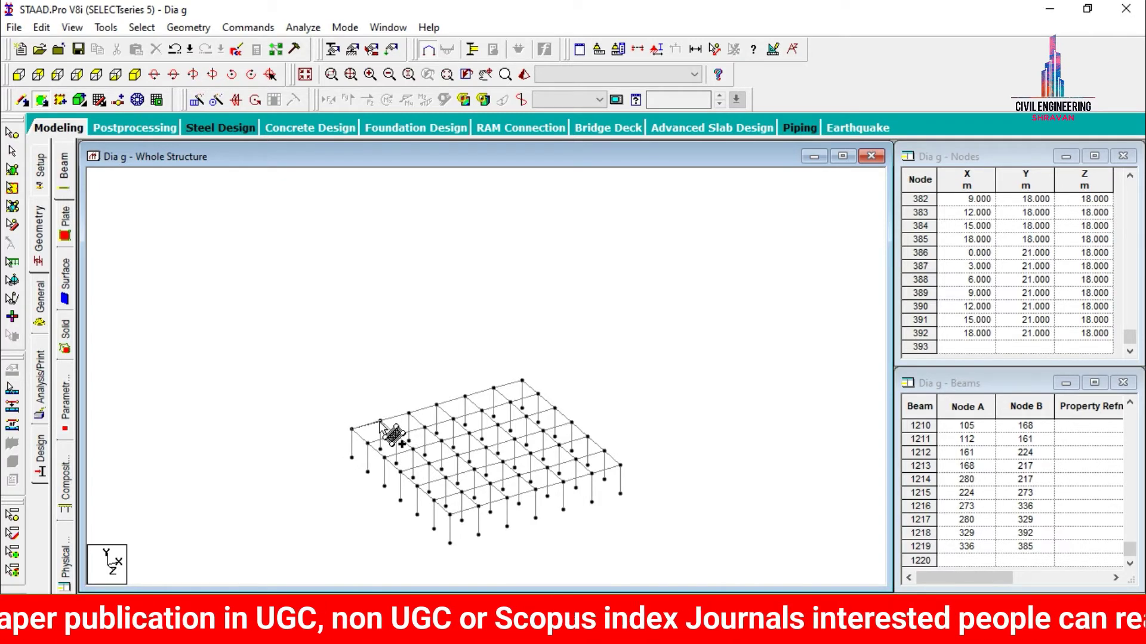
{"action": "left_click", "coordinate": [381, 422]}
{"action": "left_click", "coordinate": [397, 436]}
{"action": "left_click", "coordinate": [369, 443]}
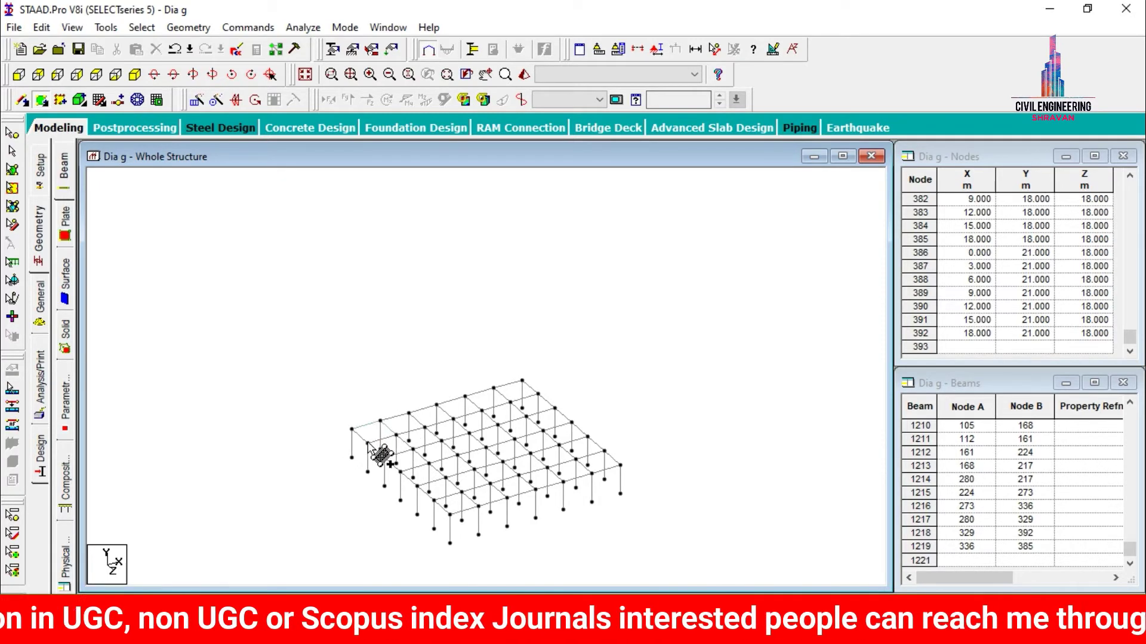
Copy the corner plate along the back row of bays with a Translational Repeat in global X, using 5 steps at 3 m spacing.
{"action": "left_click", "coordinate": [12, 171]}
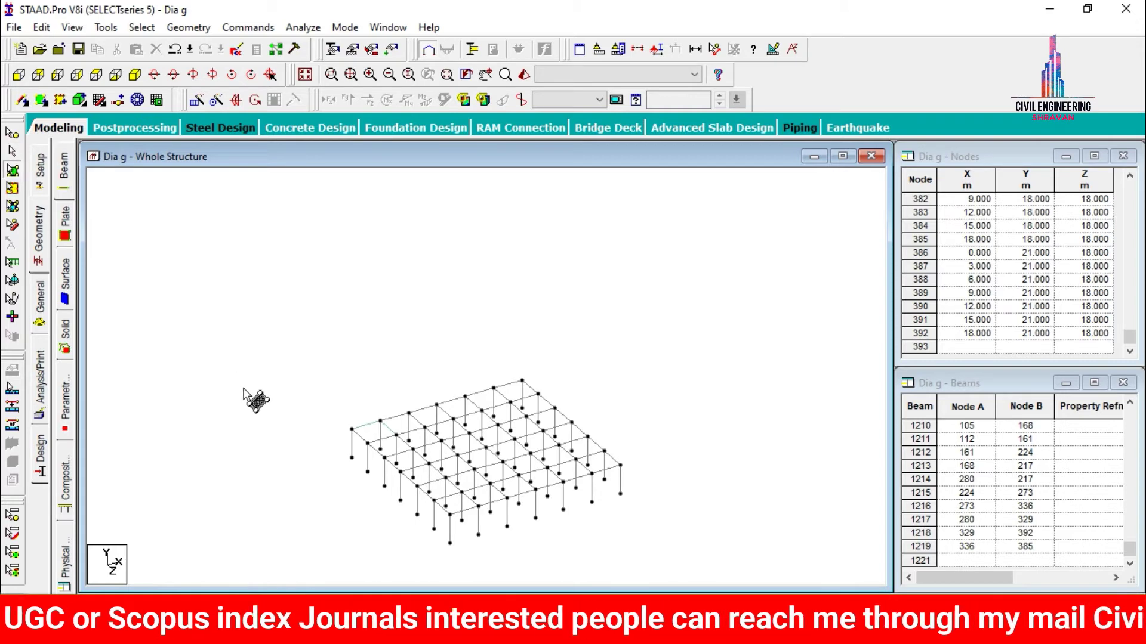
{"action": "left_click", "coordinate": [375, 433]}
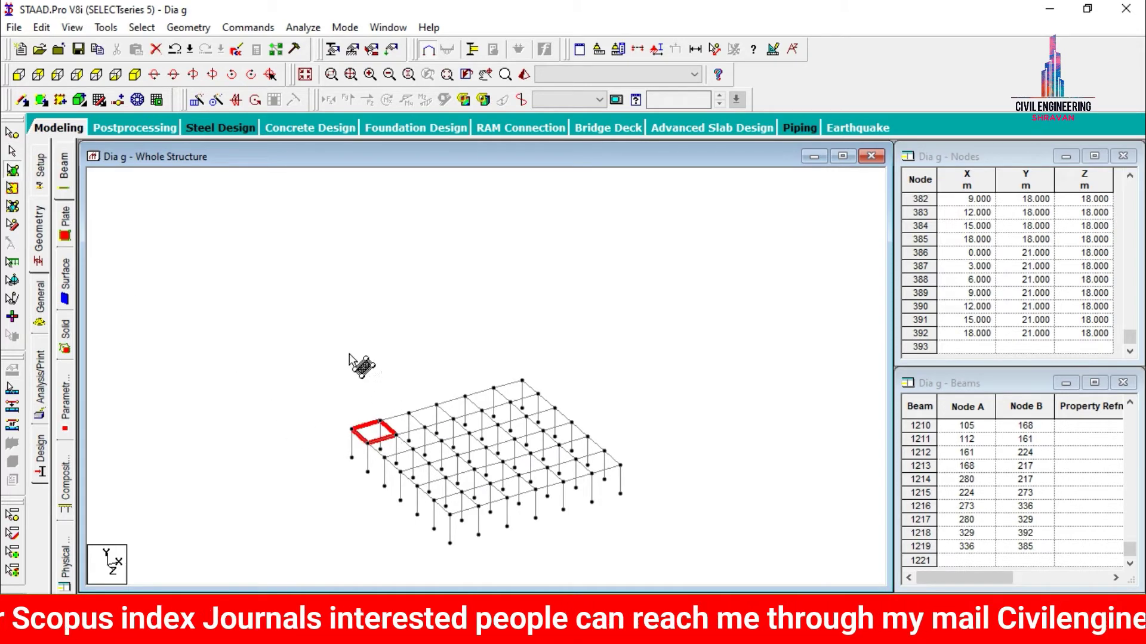
{"action": "left_click", "coordinate": [197, 103]}
{"action": "left_click_drag", "start_coordinate": [511, 208], "coordinate": [600, 136]}
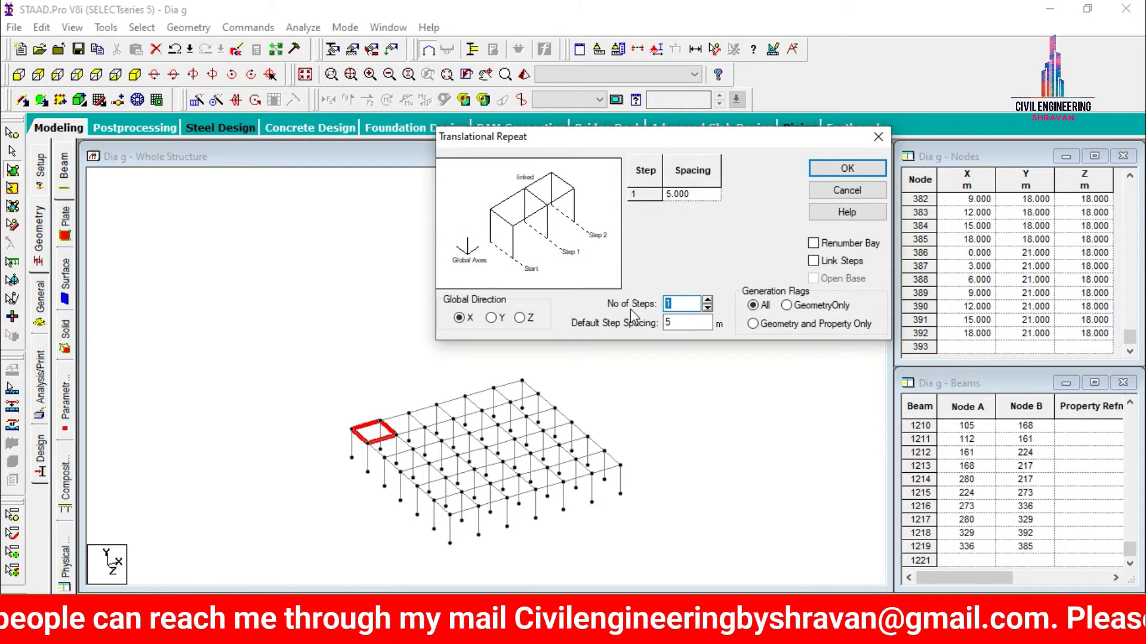
{"action": "type", "text": "5"}
{"action": "key", "text": "Tab"}
{"action": "type", "text": "3"}
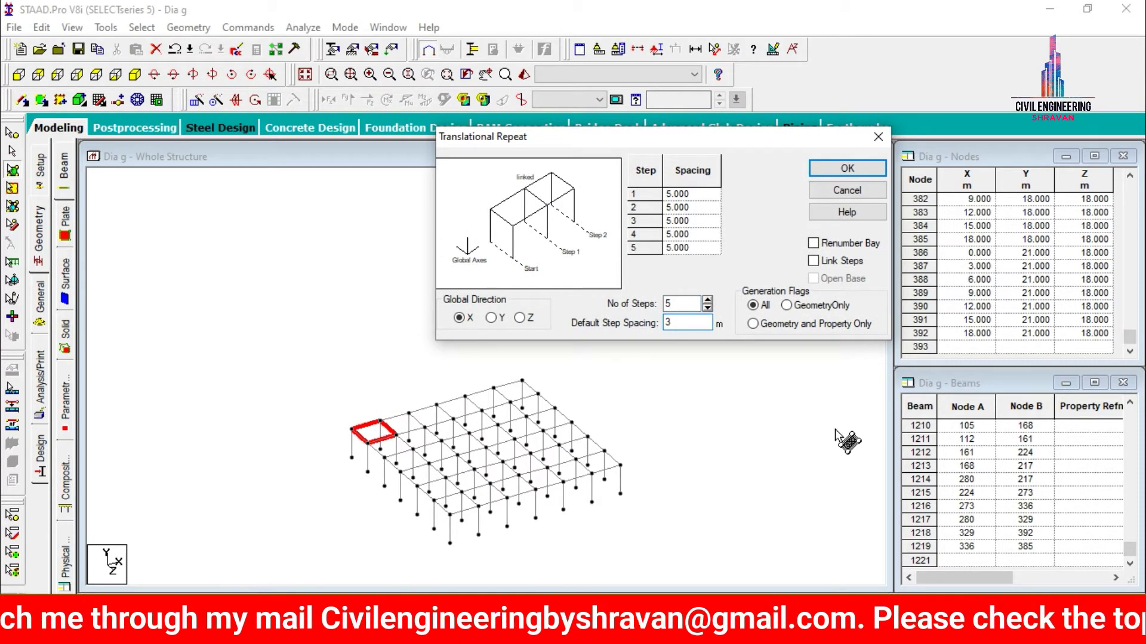
{"action": "left_click", "coordinate": [847, 168]}
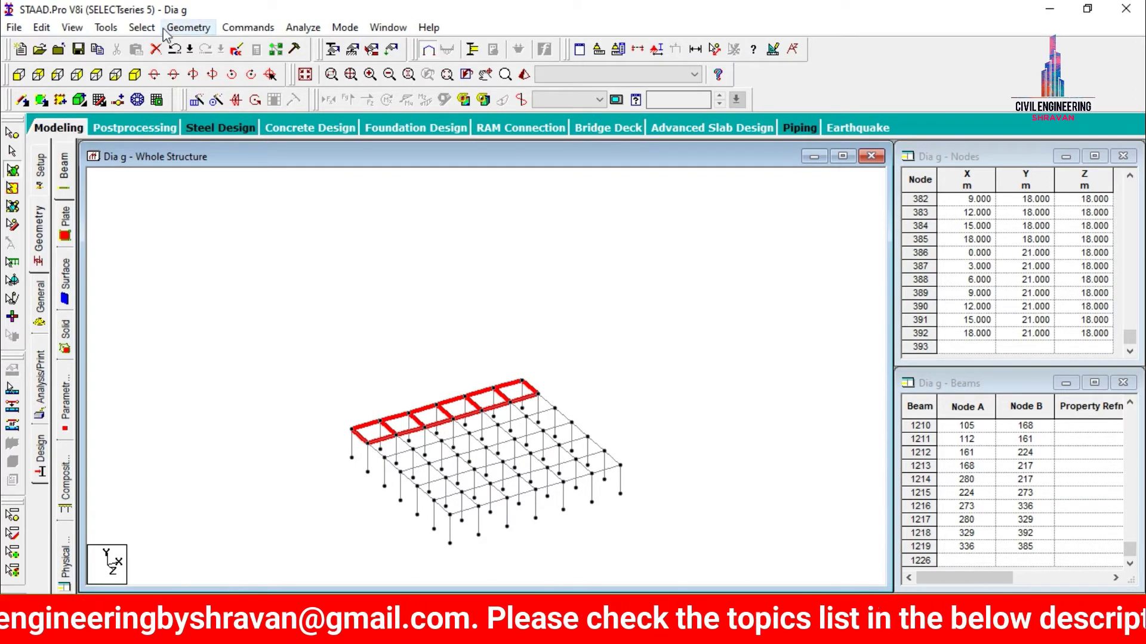
Copy the row of plates across the floor with a Translational Repeat in global Z, 5 steps at 3 m spacing, and restore the whole structure.
{"action": "left_click", "coordinate": [198, 101]}
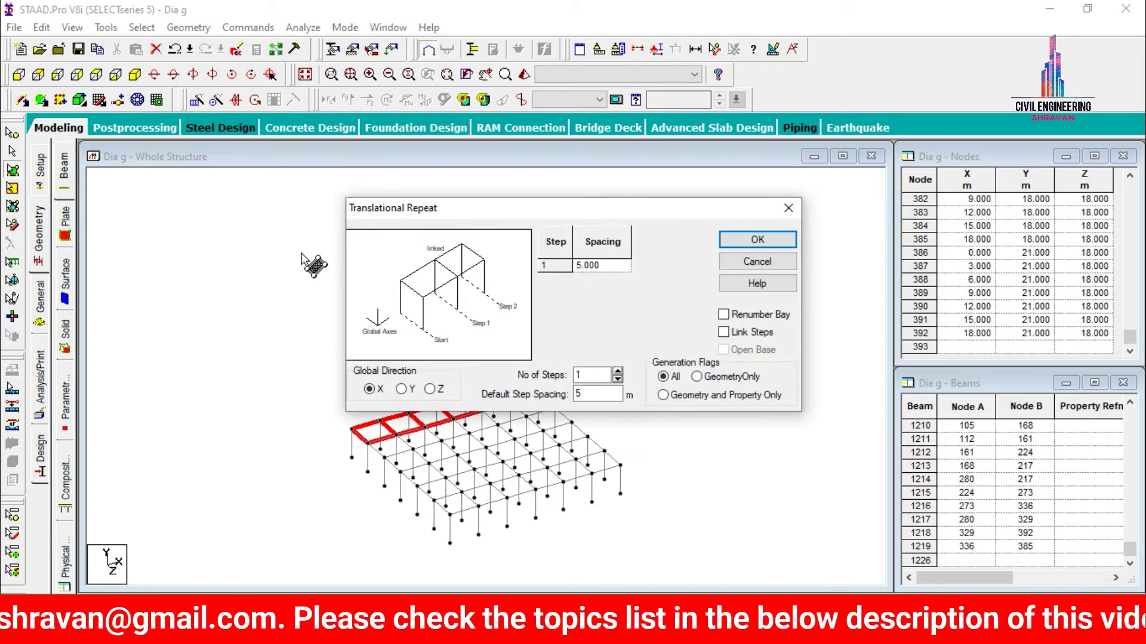
{"action": "double_click", "coordinate": [606, 376]}
{"action": "type", "text": "5"}
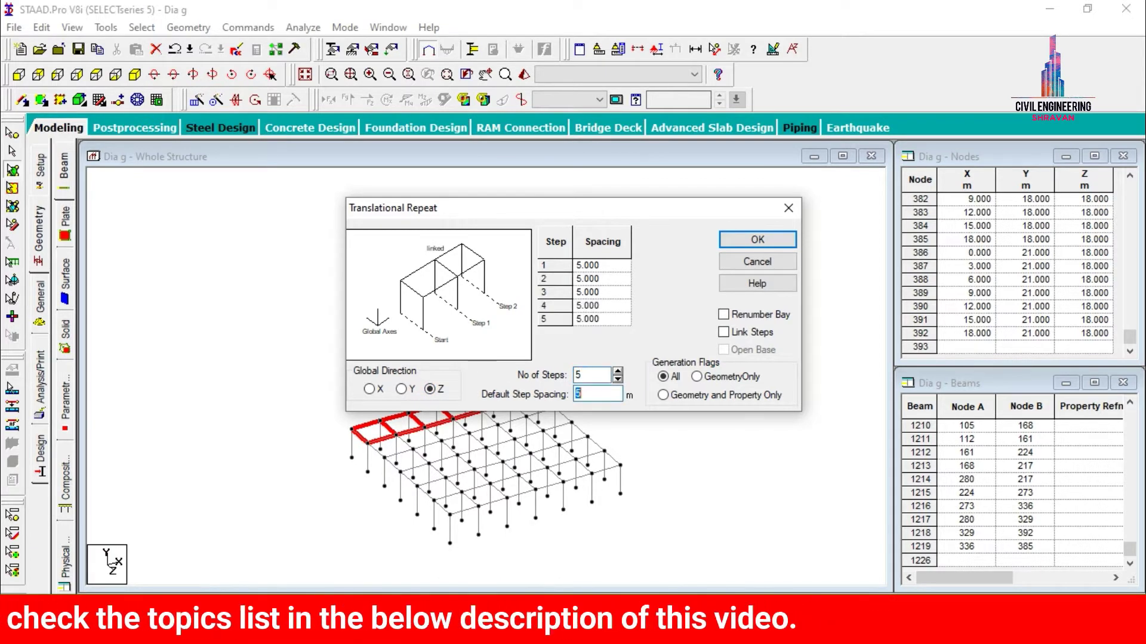
{"action": "type", "text": "3"}
{"action": "key", "text": "Return"}
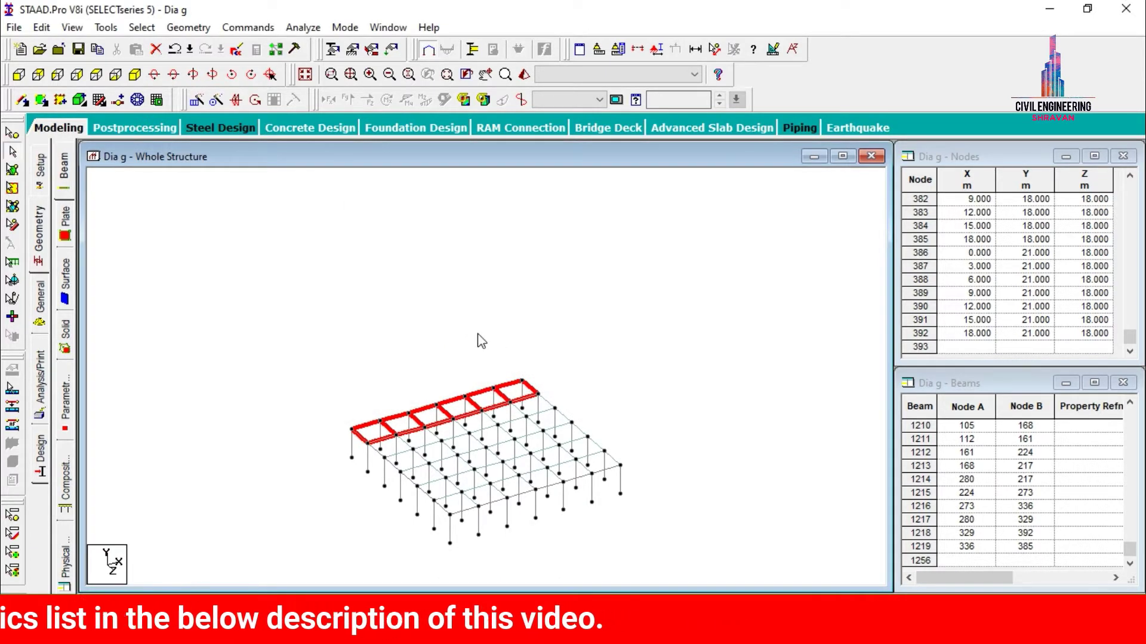
{"action": "left_click", "coordinate": [310, 259]}
{"action": "left_click", "coordinate": [304, 74]}
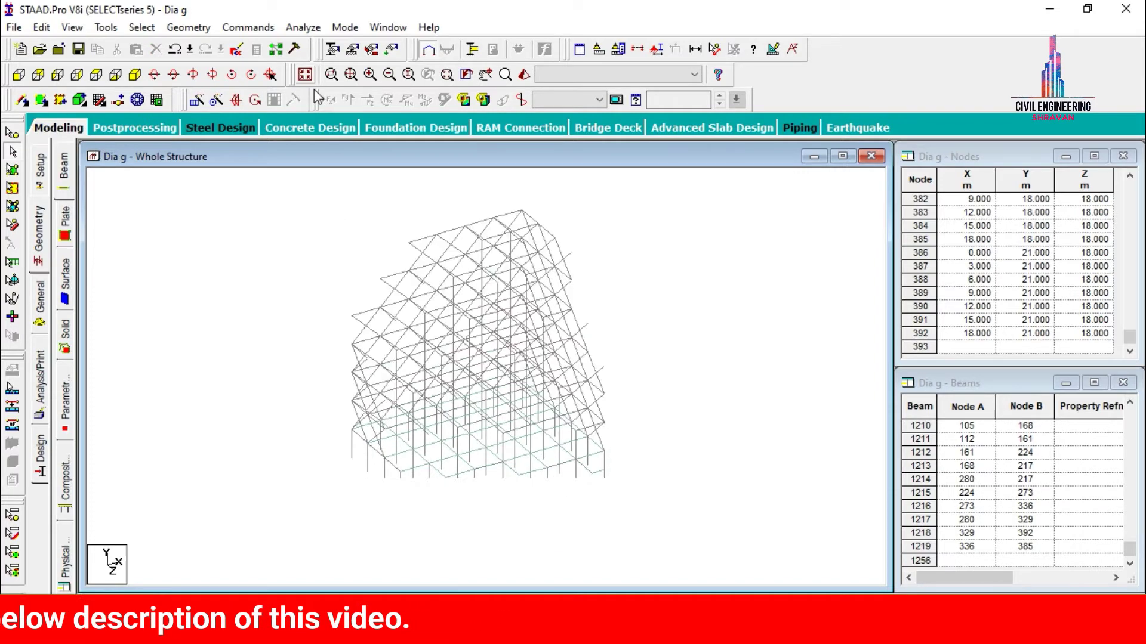
Copy all the floor plates upward with a Translational Repeat in global Y, using 6 steps at 3 m spacing.
{"action": "left_click", "coordinate": [12, 171]}
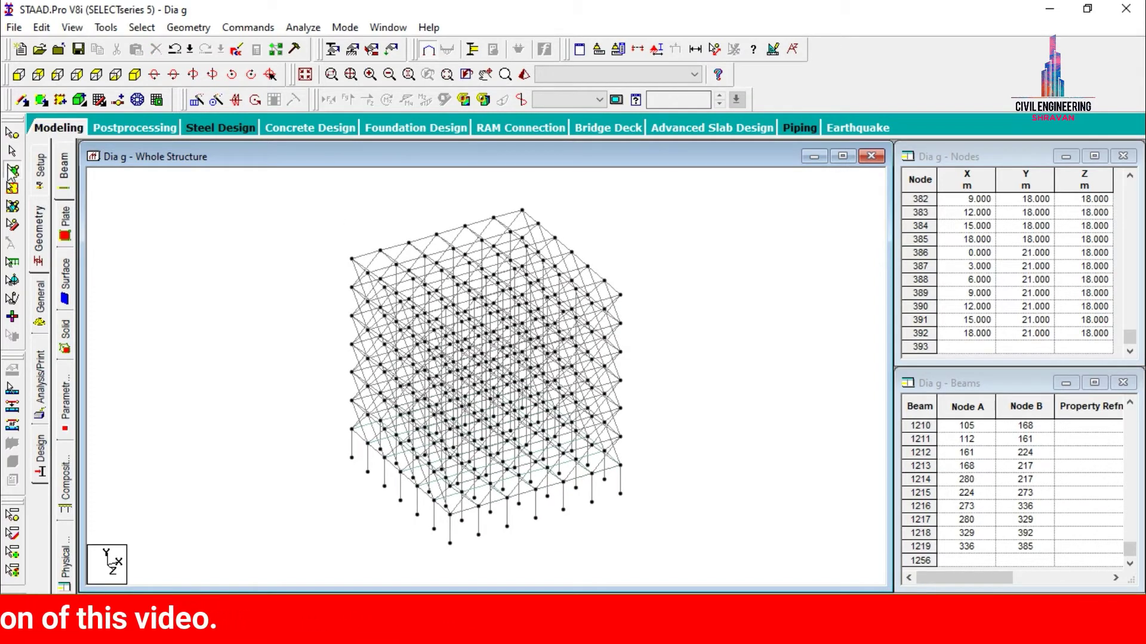
{"action": "key", "text": "ctrl+a"}
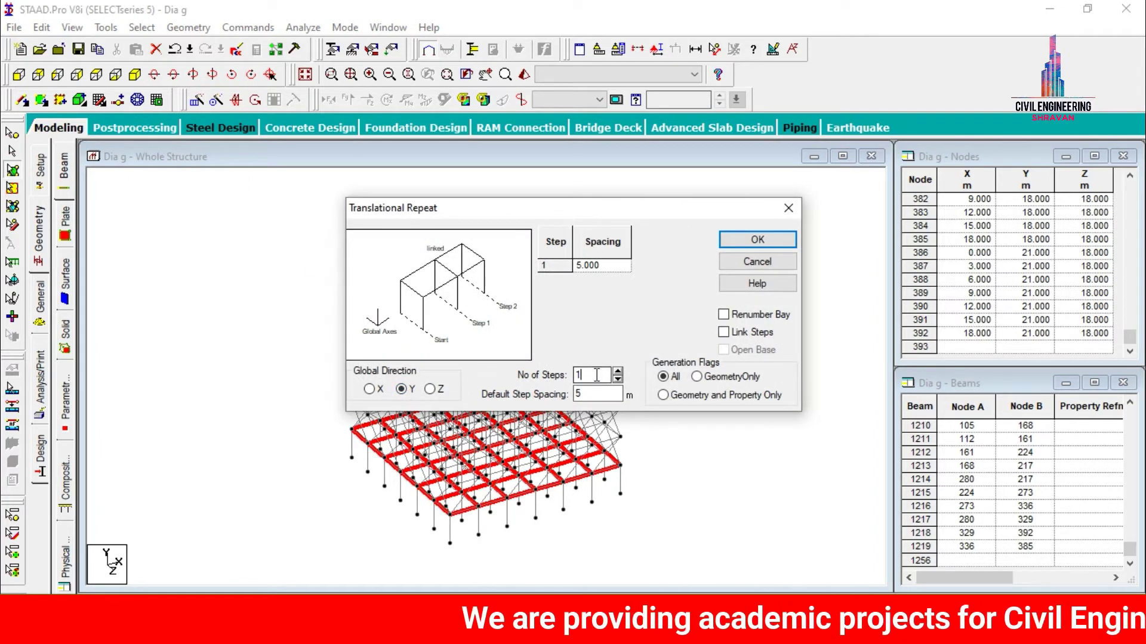
{"action": "type", "text": "6"}
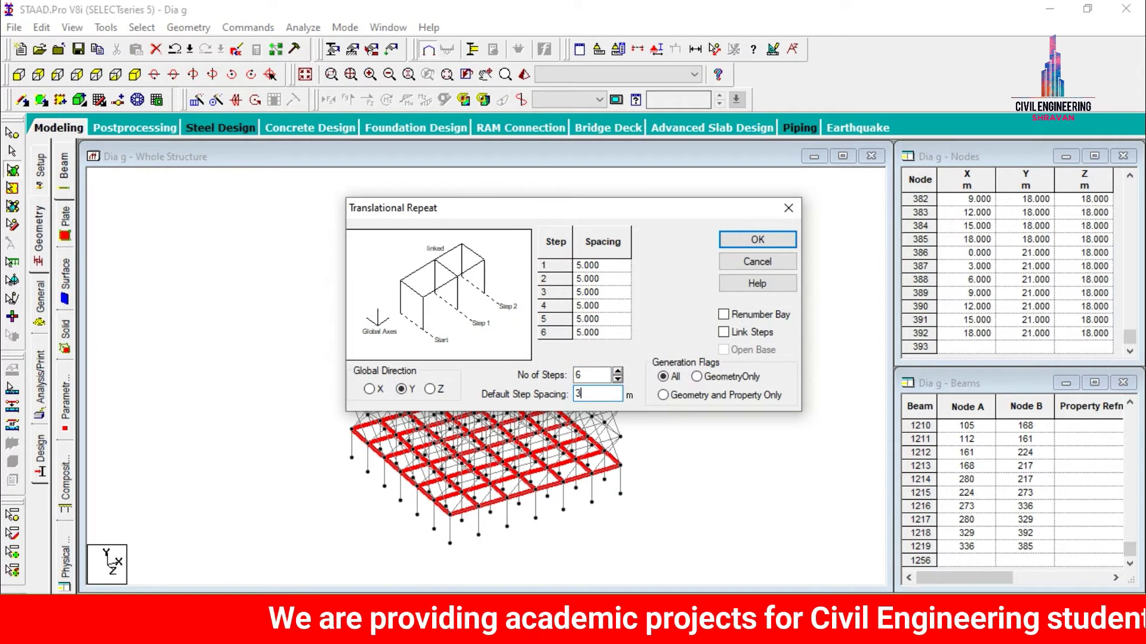
{"action": "key", "text": "Return"}
{"action": "left_click", "coordinate": [719, 328]}
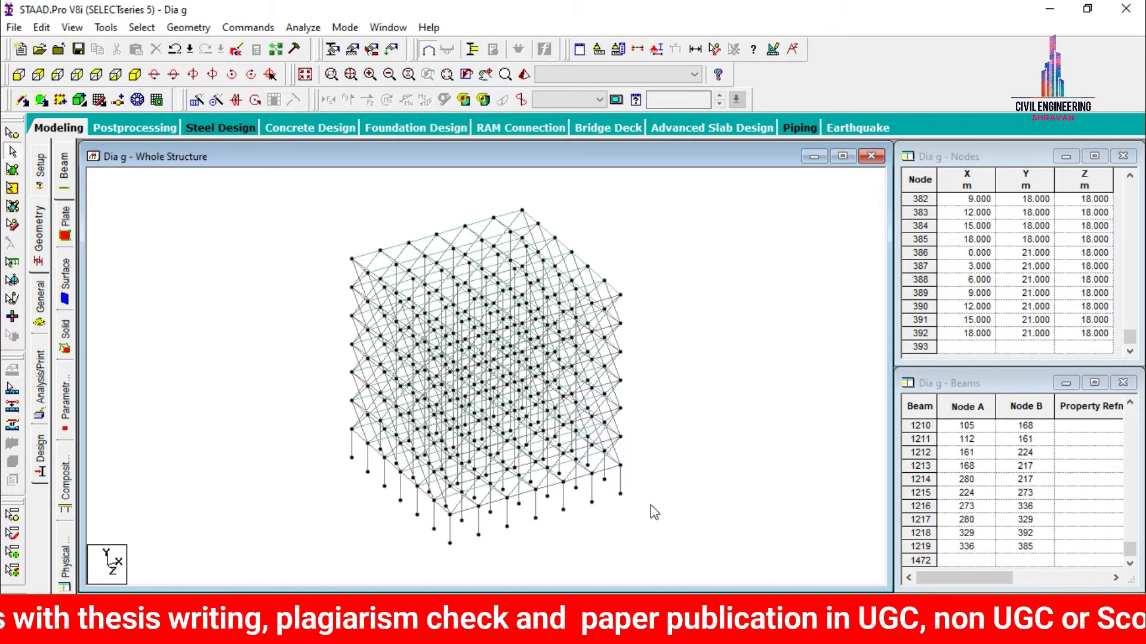
Define a rectangular concrete section property with YD 0.23 m and ZD 0.5 m.
{"action": "left_click", "coordinate": [38, 301]}
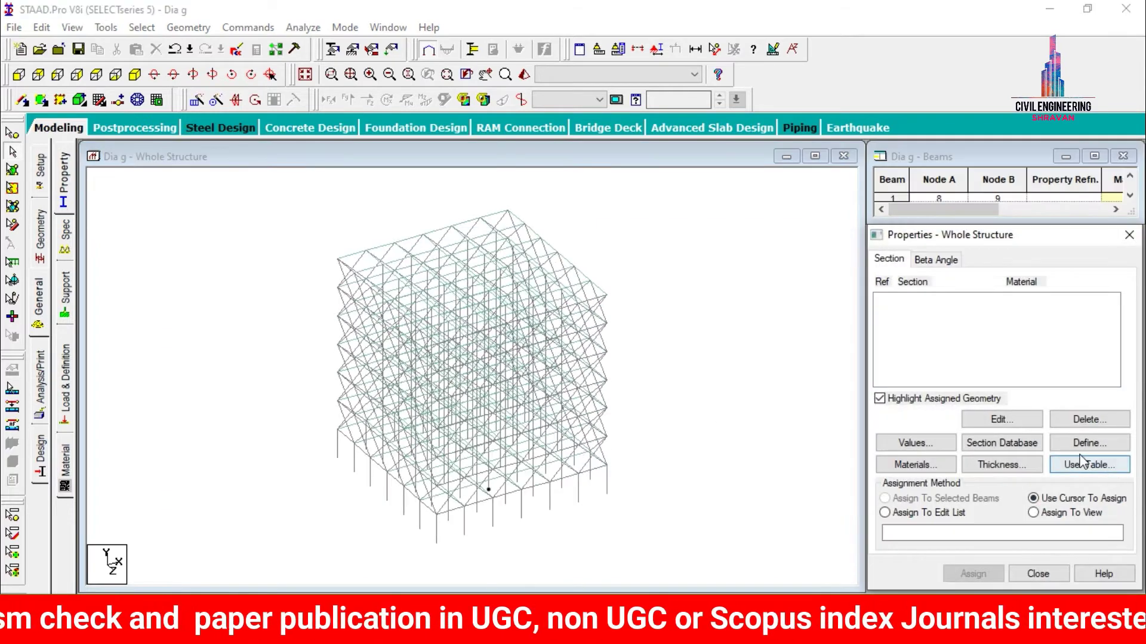
{"action": "left_click", "coordinate": [1081, 445]}
{"action": "left_click", "coordinate": [335, 180]}
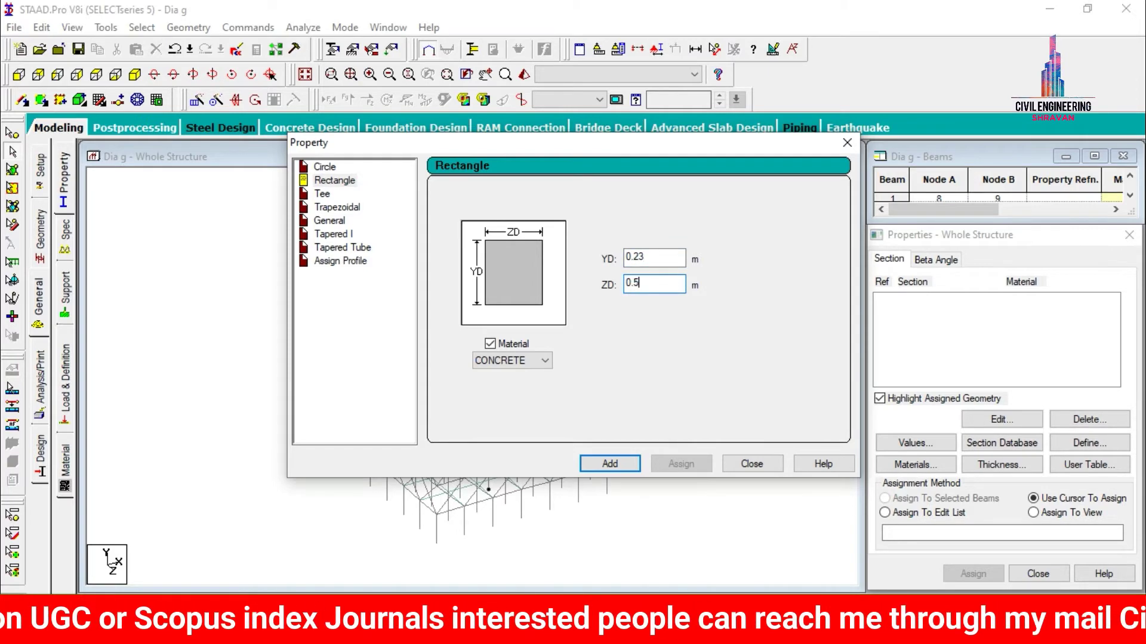
{"action": "key", "text": "Return"}
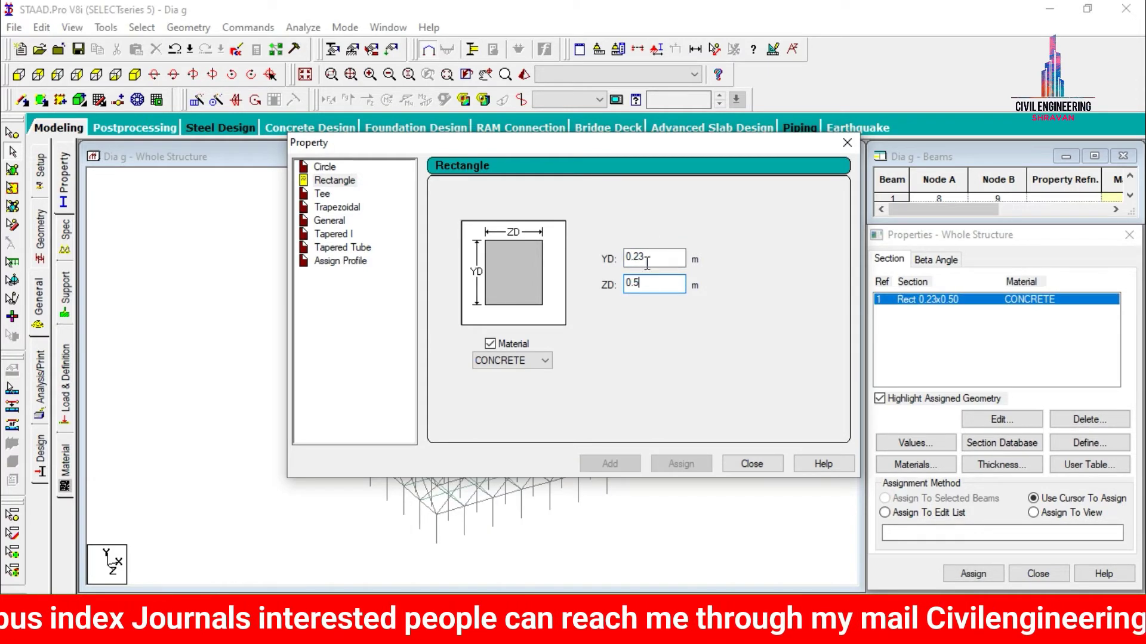
Define two more rectangular concrete sections, one 0.23 × 0.35 m and one 0.3 × 0.3 m (YD × ZD).
{"action": "key", "text": "BackSpace"}
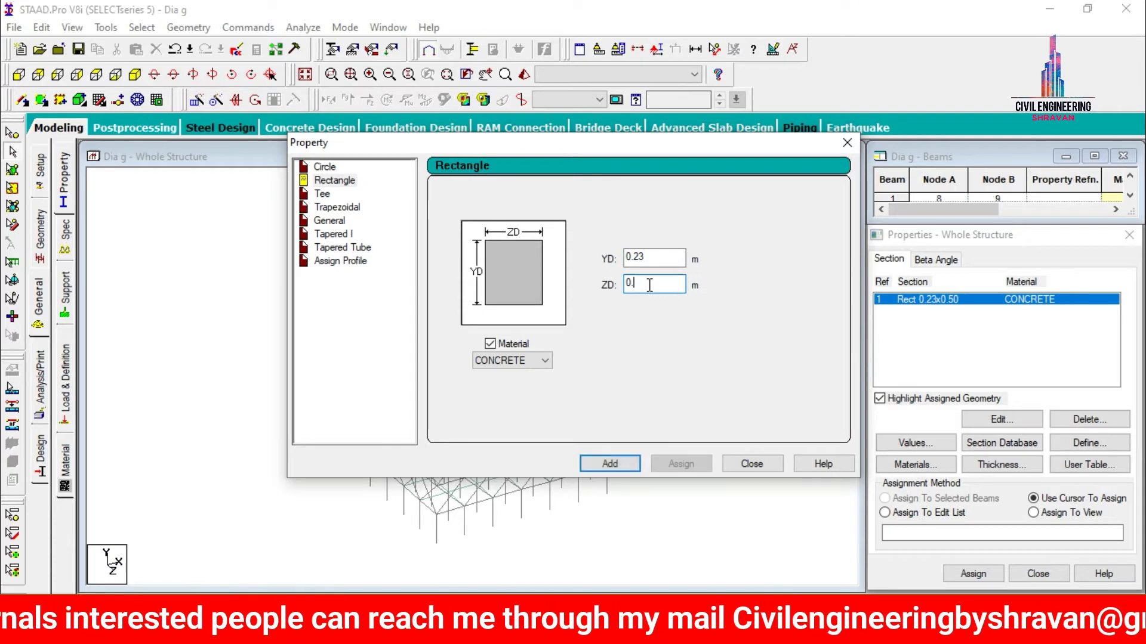
{"action": "type", "text": "35"}
{"action": "key", "text": "Return"}
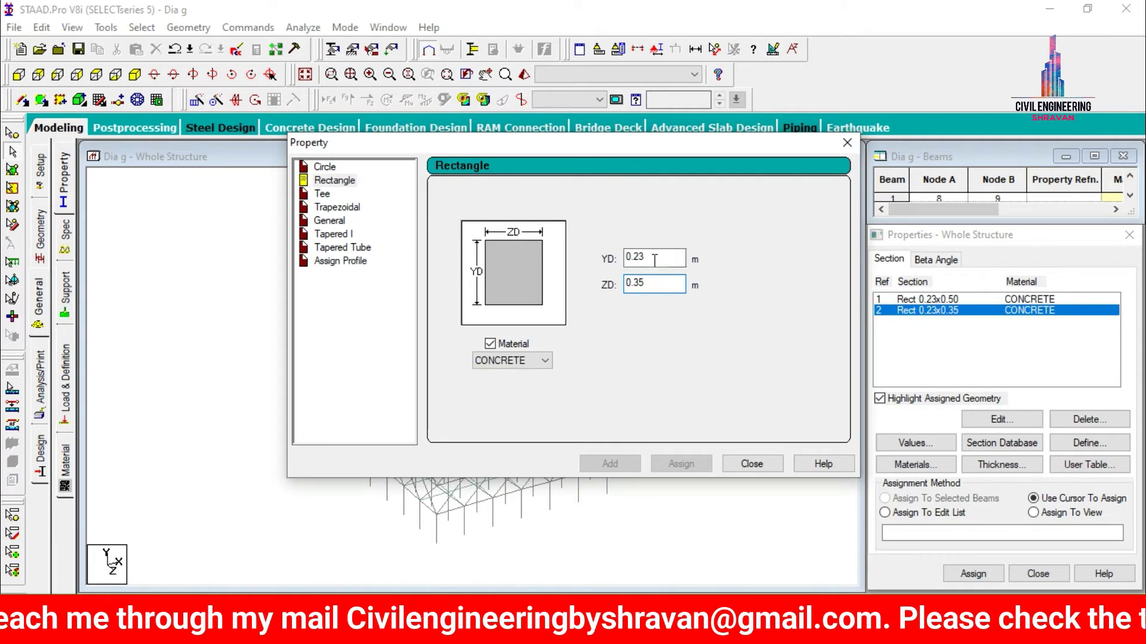
{"action": "key", "text": "BackSpace"}
{"action": "key", "text": "BackSpace"}
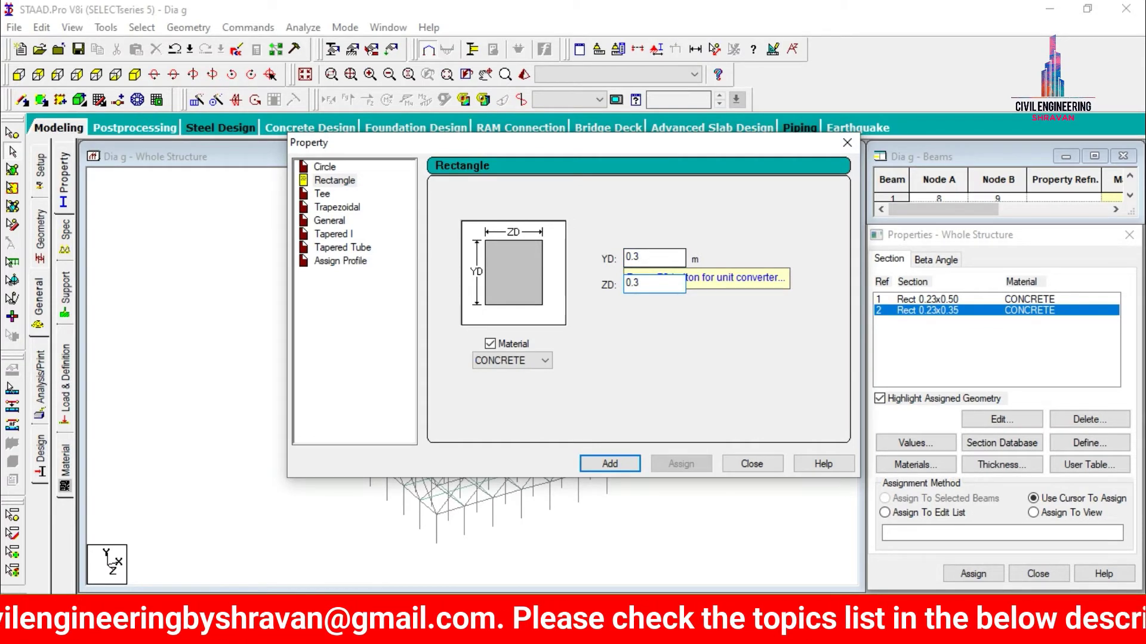
{"action": "key", "text": "Return"}
{"action": "left_click", "coordinate": [752, 463]}
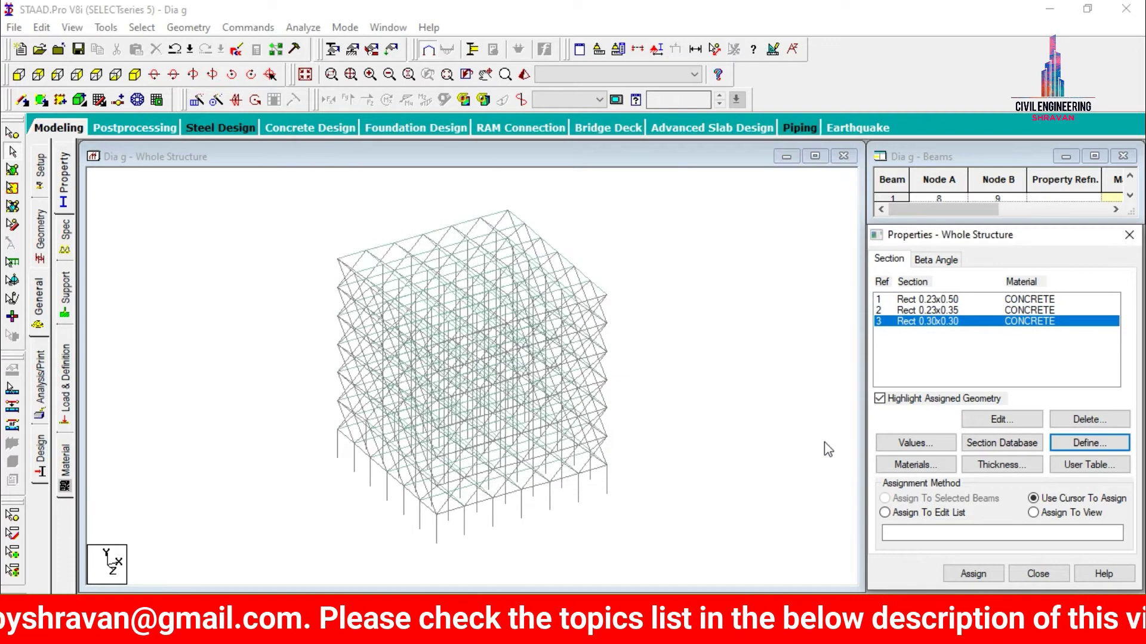
Define a concrete plate element thickness of 0.150 m at all four nodes.
{"action": "left_click", "coordinate": [1001, 465]}
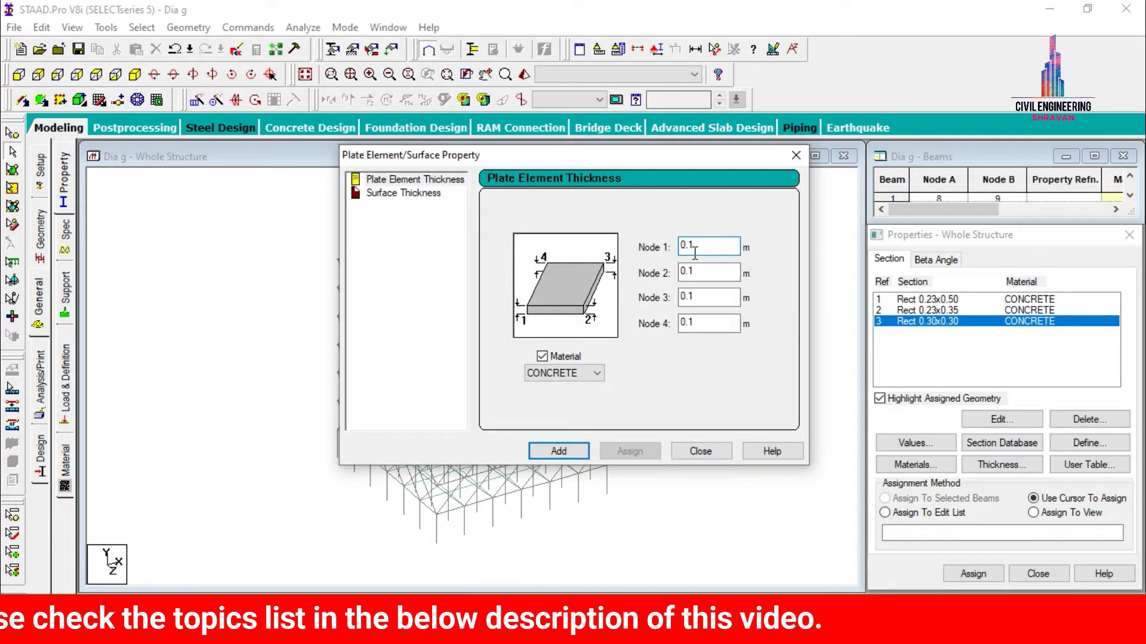
{"action": "key", "text": "Return"}
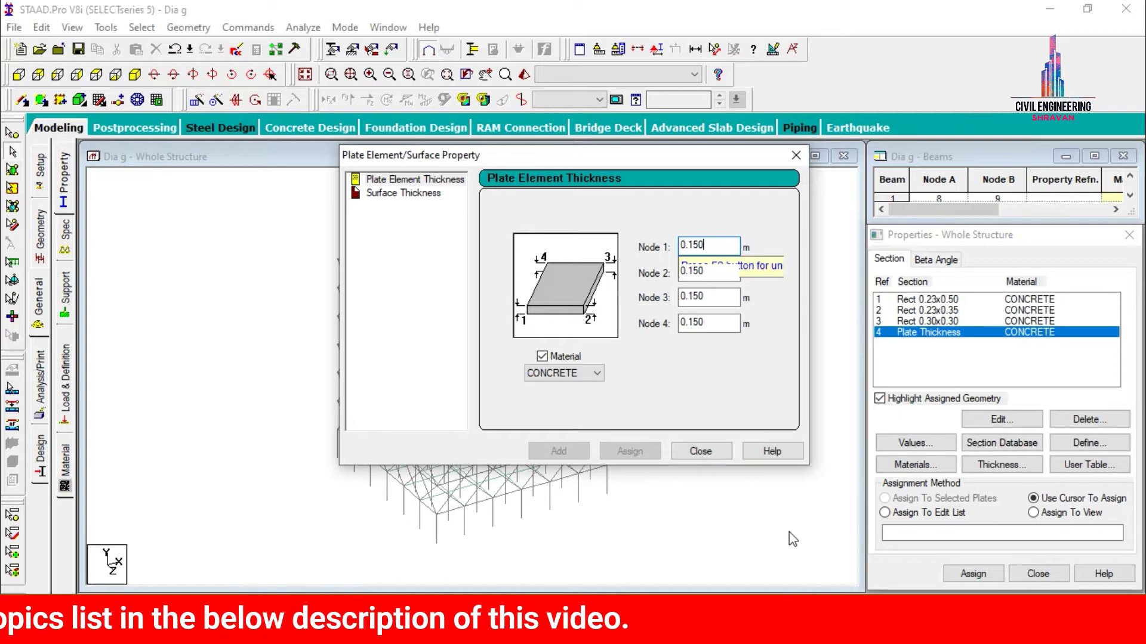
{"action": "left_click", "coordinate": [700, 452]}
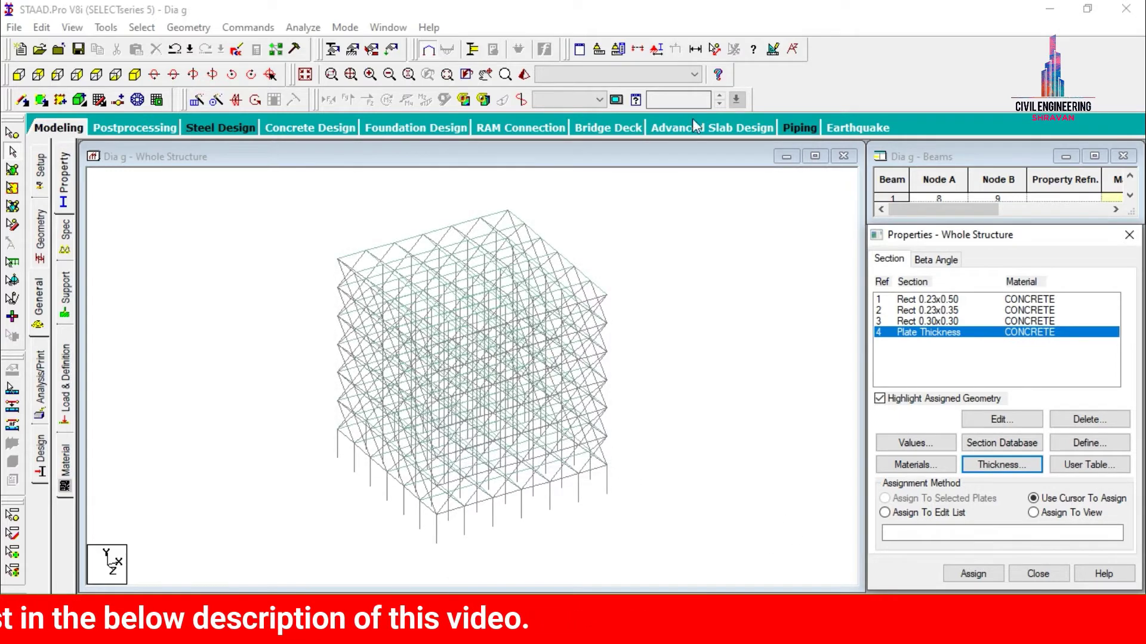
Assign the Rect 0.23x0.50 section to all members parallel to the Y axis.
{"action": "left_click", "coordinate": [939, 301]}
{"action": "left_click", "coordinate": [142, 28]}
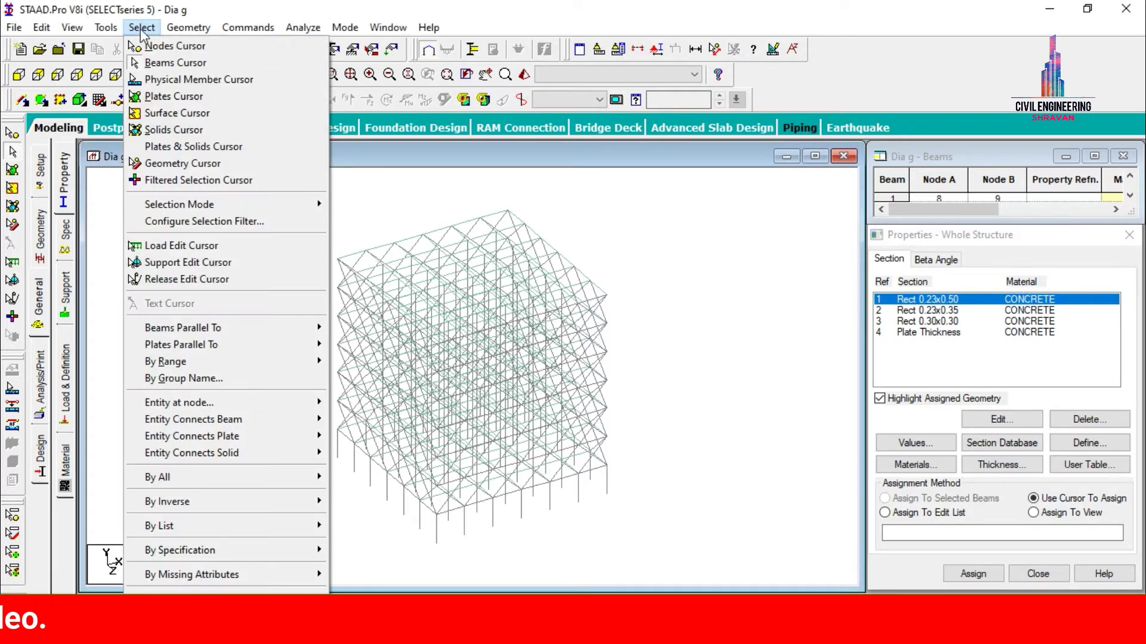
{"action": "mouse_move", "coordinate": [309, 337]}
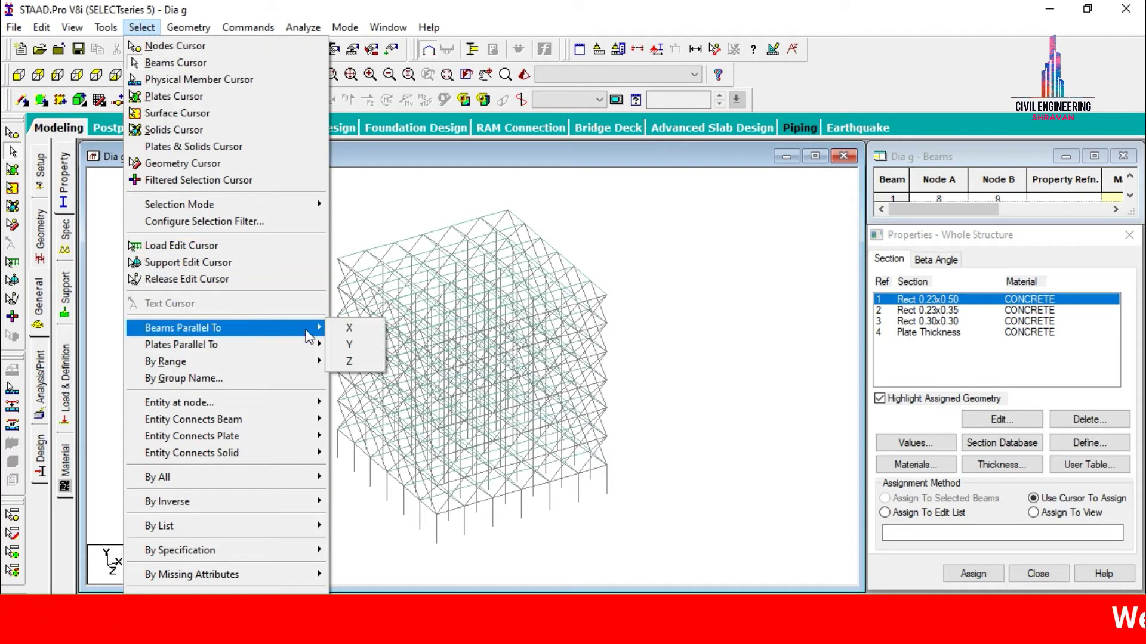
{"action": "left_click", "coordinate": [349, 345]}
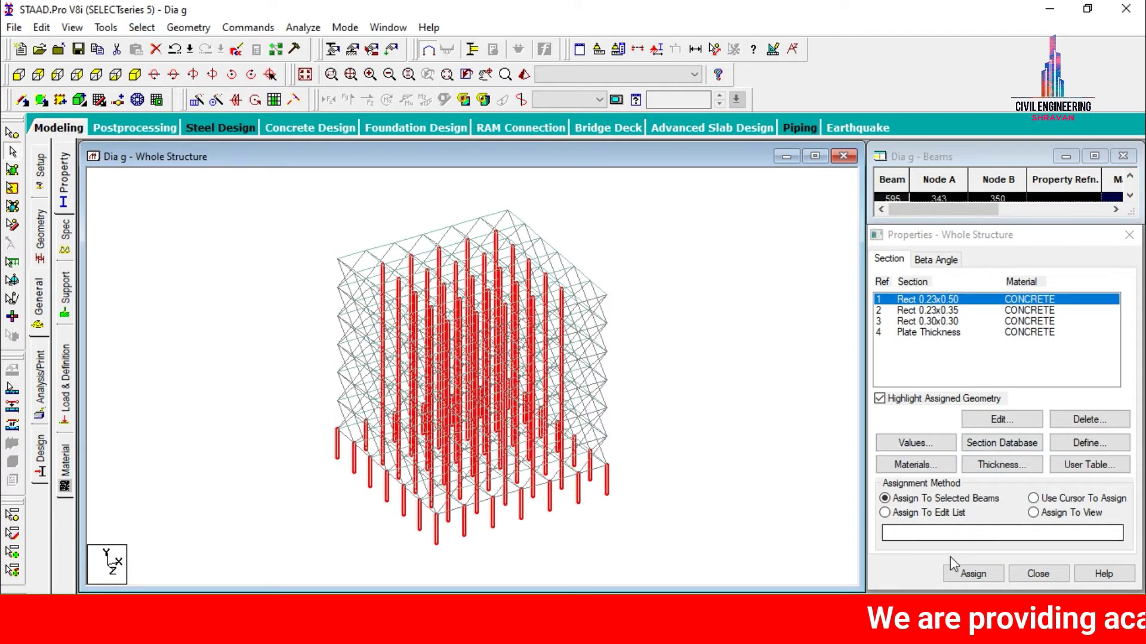
{"action": "left_click", "coordinate": [973, 573]}
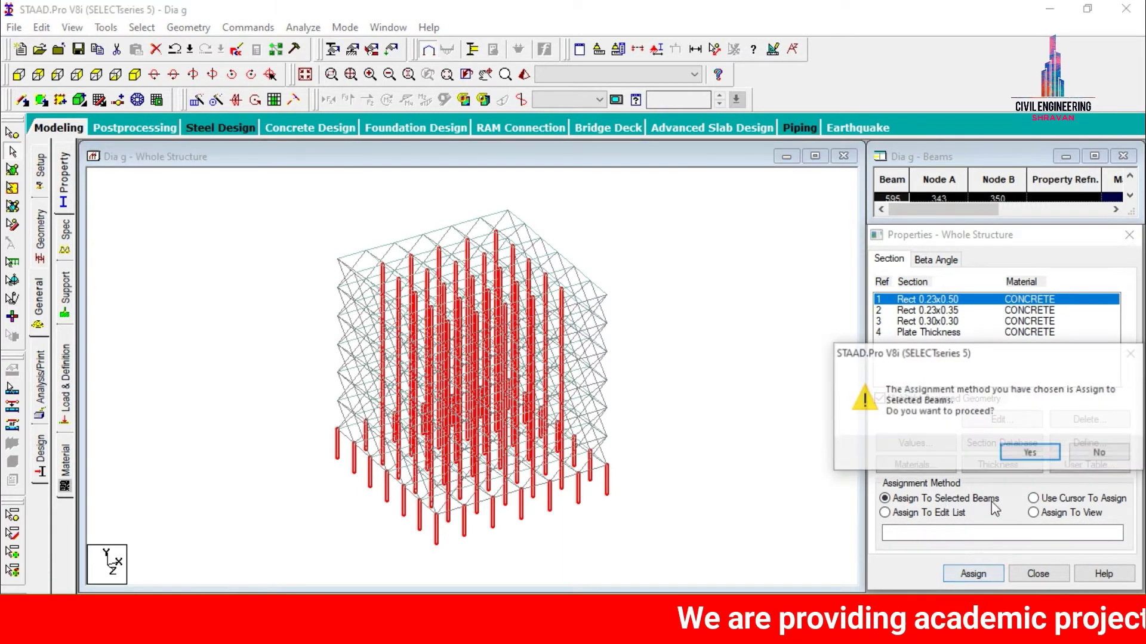
{"action": "left_click", "coordinate": [953, 450]}
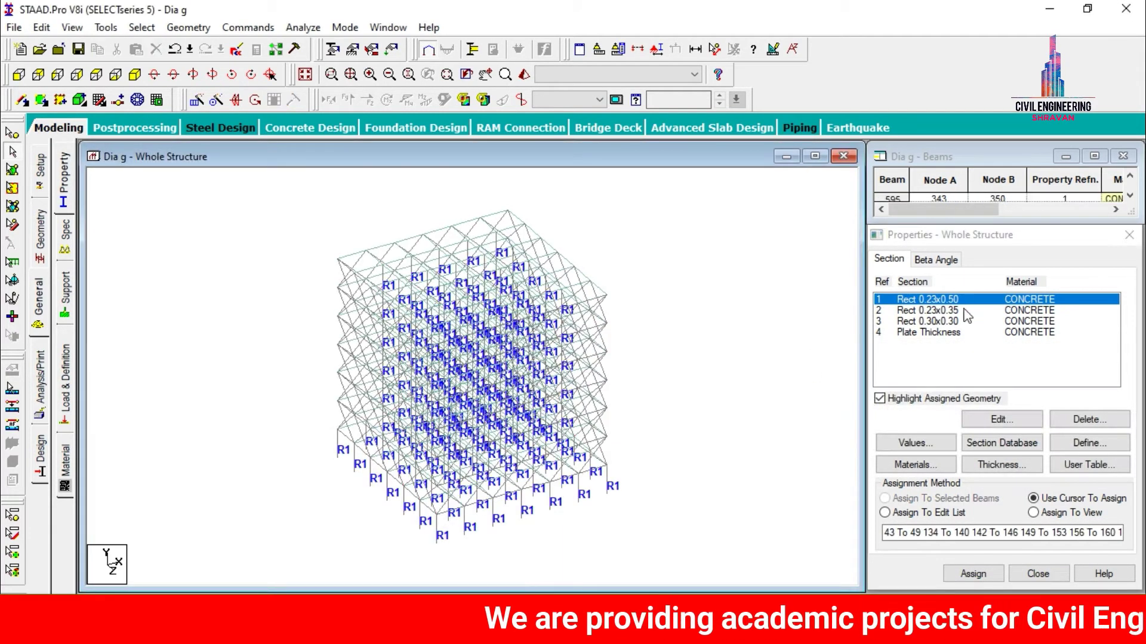
Assign the Rect 0.23x0.35 section to all beams parallel to the X and Z axes.
{"action": "left_click", "coordinate": [949, 311]}
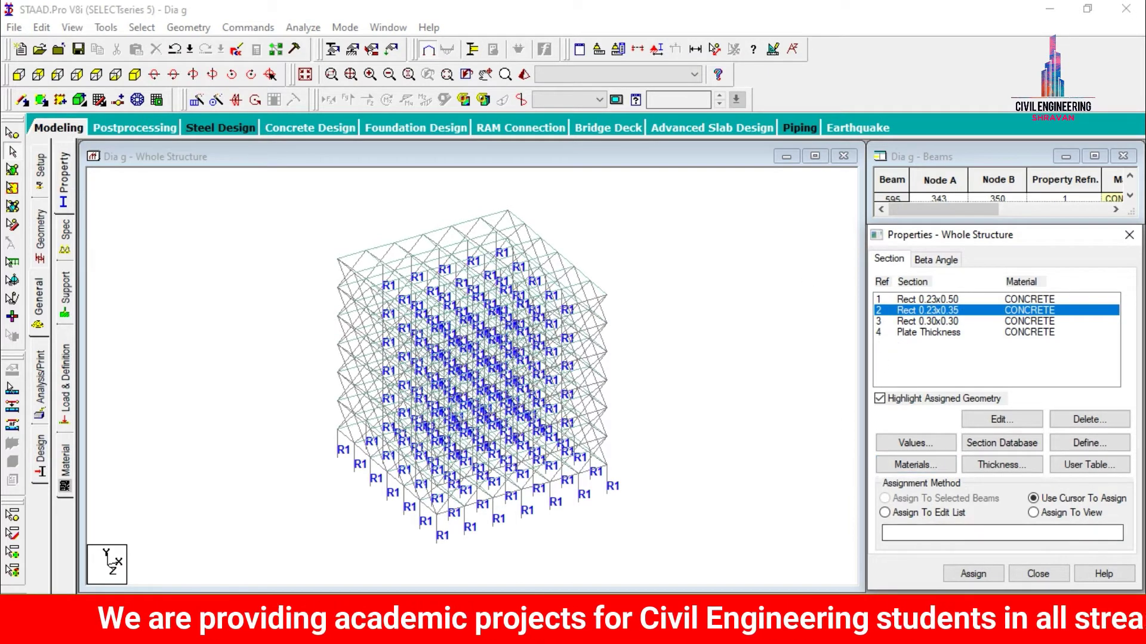
{"action": "left_click", "coordinate": [142, 27]}
{"action": "mouse_move", "coordinate": [189, 328]}
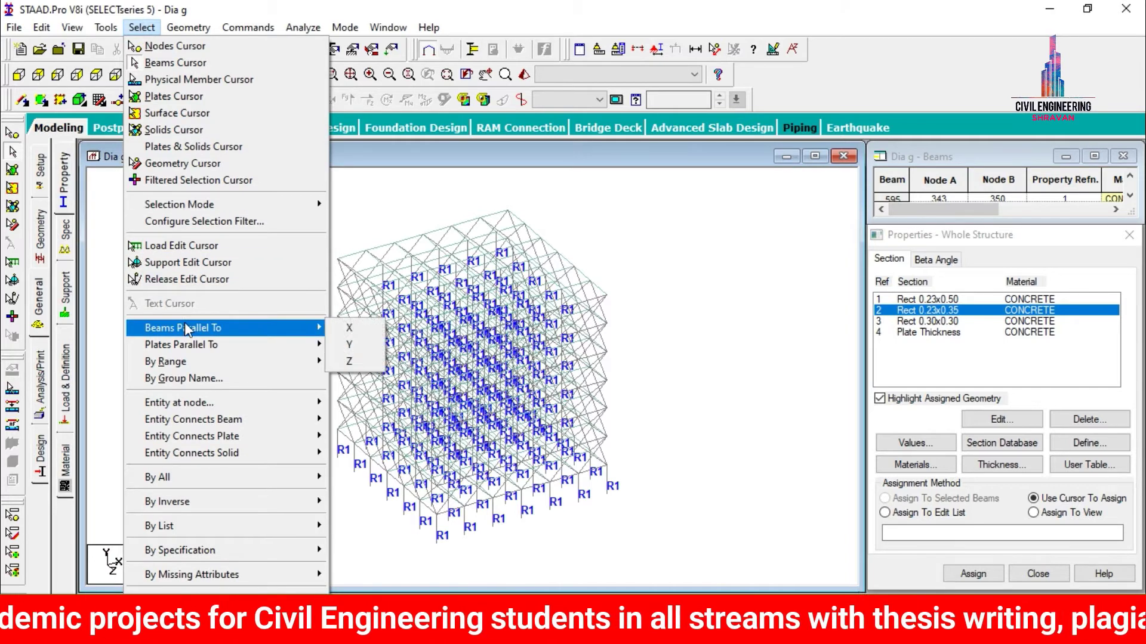
{"action": "left_click", "coordinate": [349, 329]}
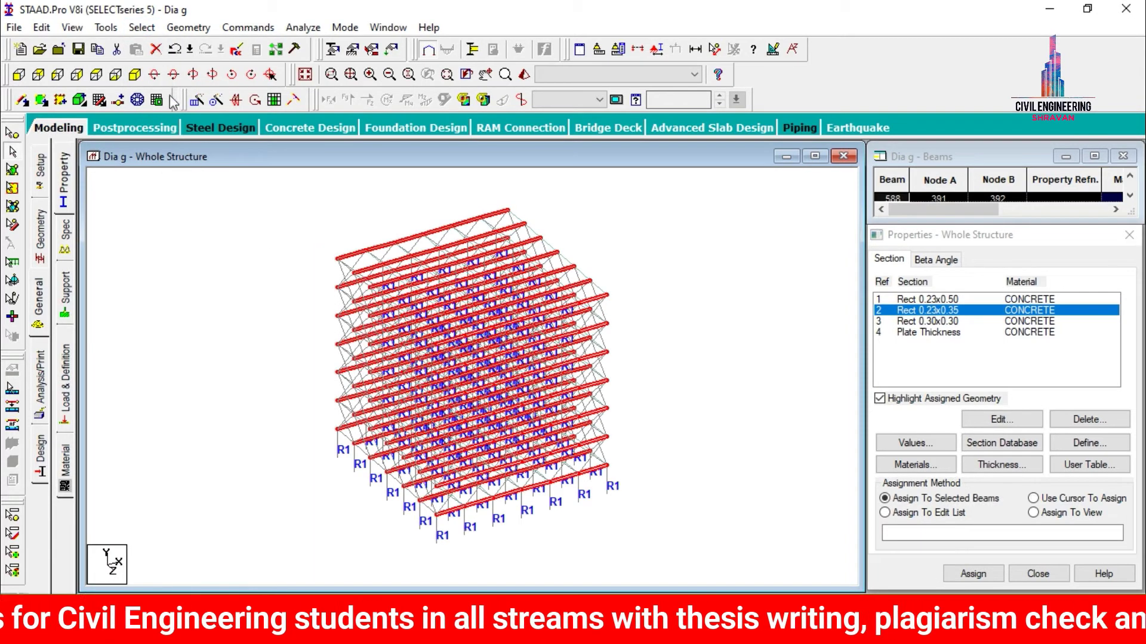
{"action": "left_click", "coordinate": [142, 28]}
{"action": "mouse_move", "coordinate": [225, 327]}
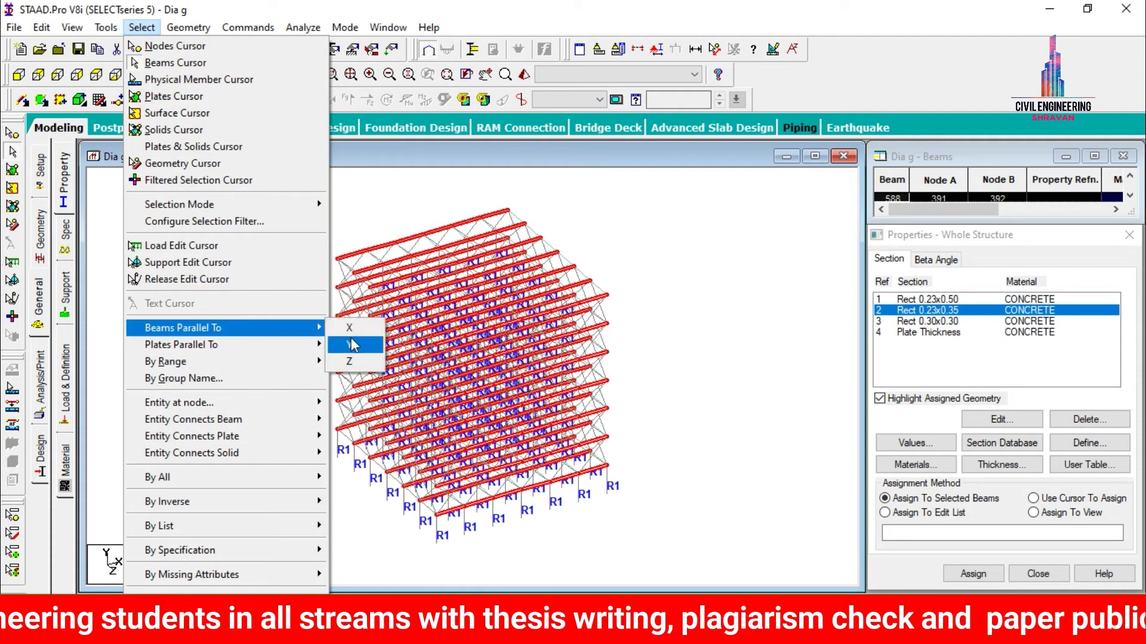
{"action": "left_click", "coordinate": [350, 361]}
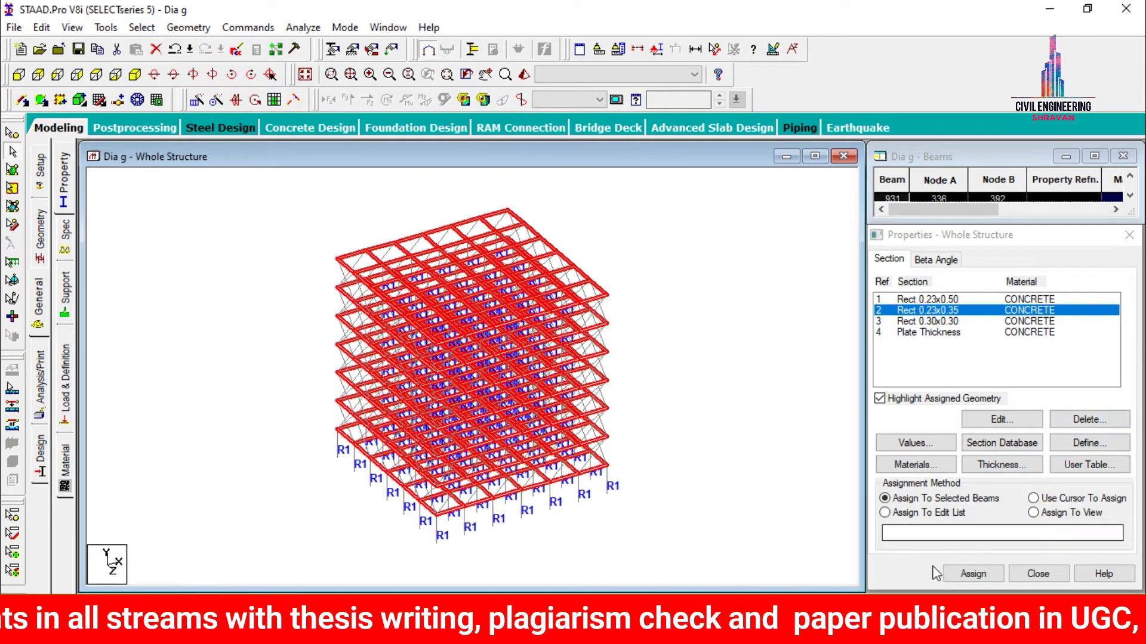
{"action": "left_click", "coordinate": [962, 576]}
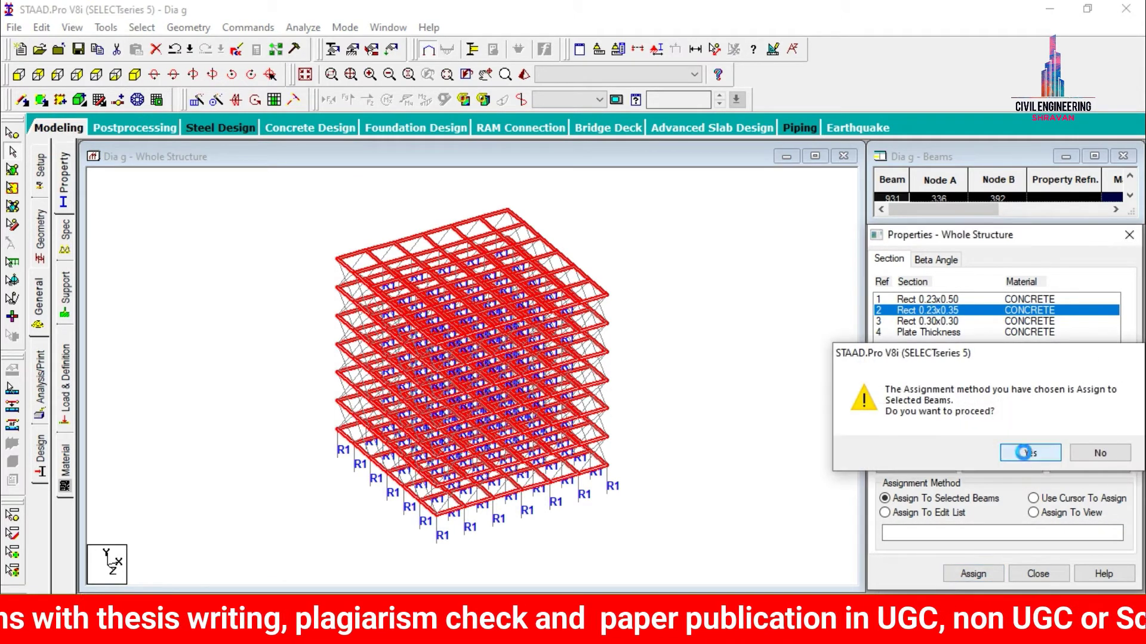
{"action": "left_click", "coordinate": [952, 450]}
Assign the concrete plate thickness property to all plates in the view.
{"action": "left_click", "coordinate": [927, 332]}
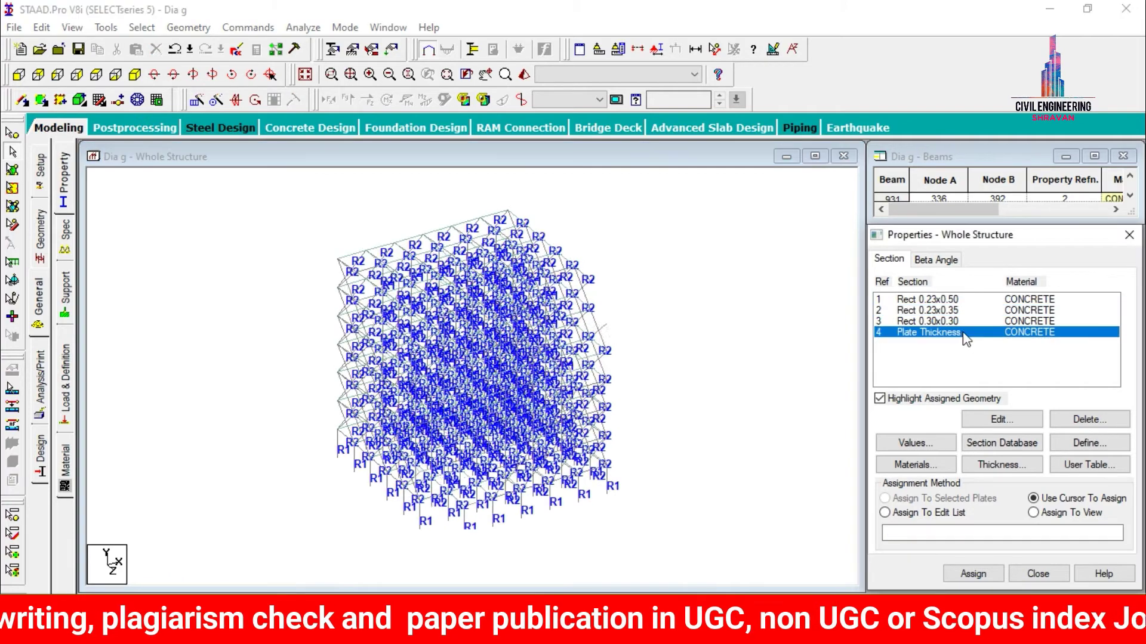
{"action": "left_click", "coordinate": [1049, 513]}
{"action": "left_click", "coordinate": [973, 574]}
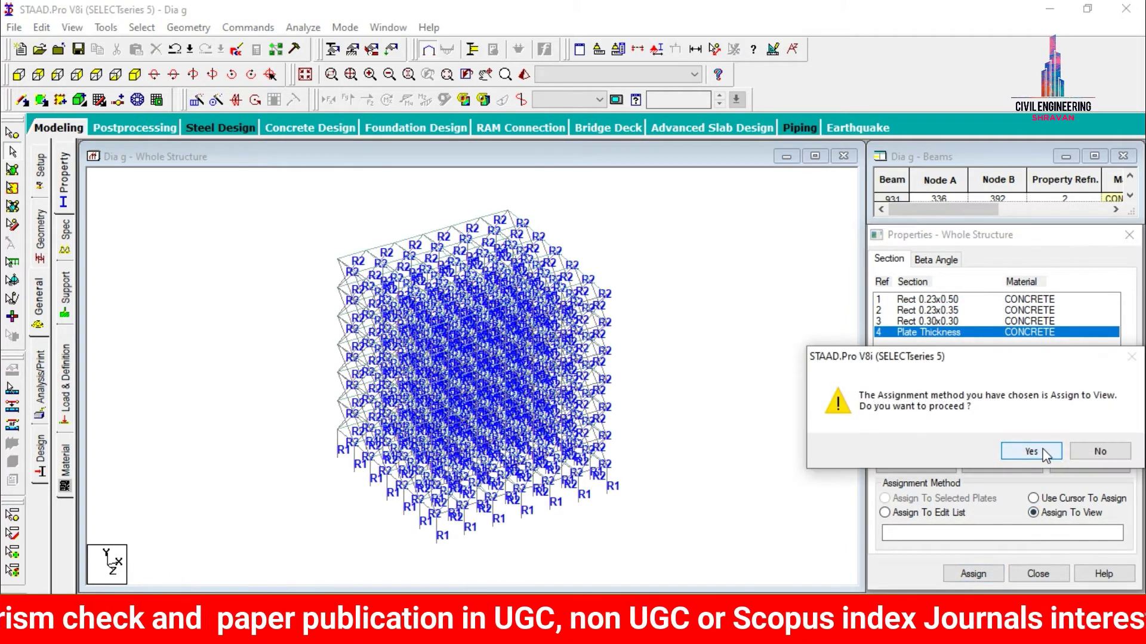
{"action": "left_click", "coordinate": [959, 450]}
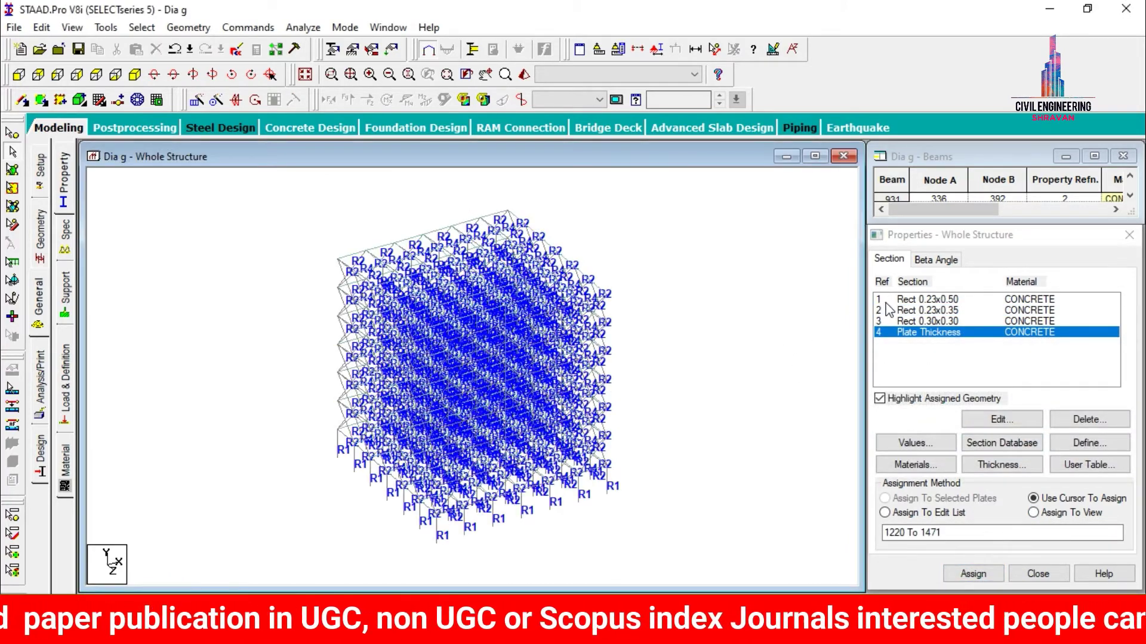
Create a new group named Dia of type Beam, declining the auto save.
{"action": "left_click", "coordinate": [899, 321]}
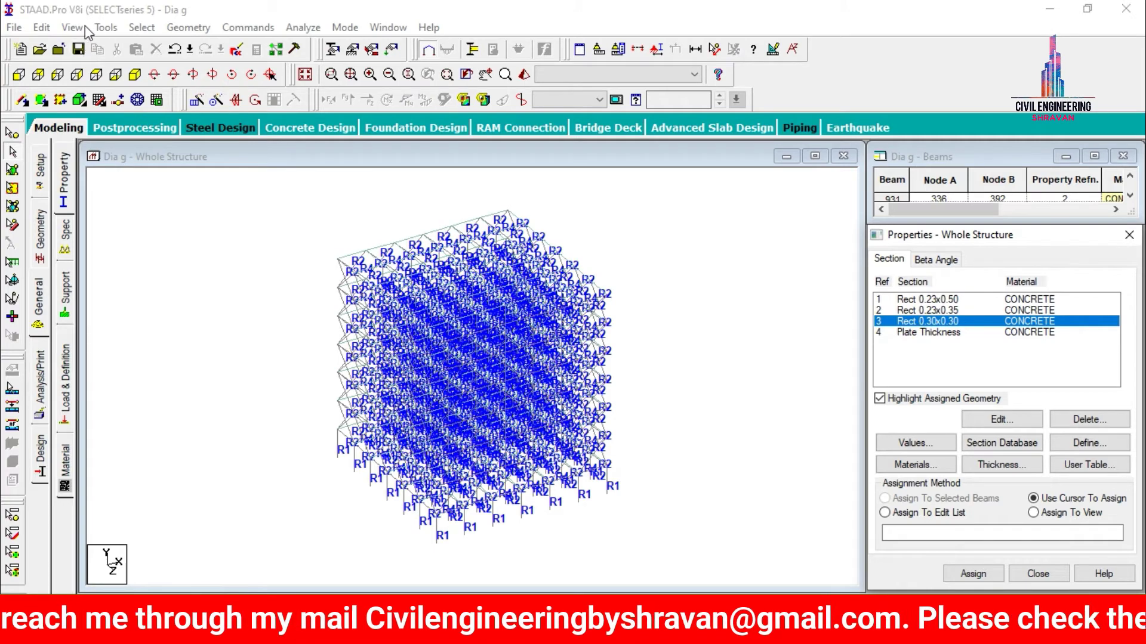
{"action": "left_click", "coordinate": [105, 27]}
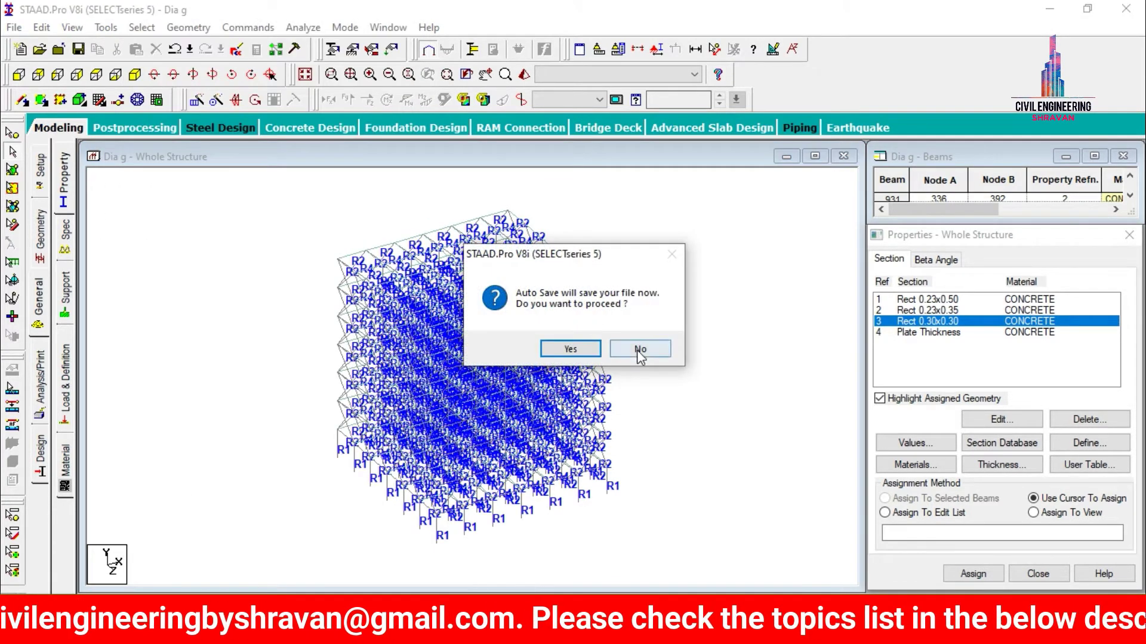
{"action": "left_click", "coordinate": [640, 352]}
{"action": "left_click", "coordinate": [105, 27]}
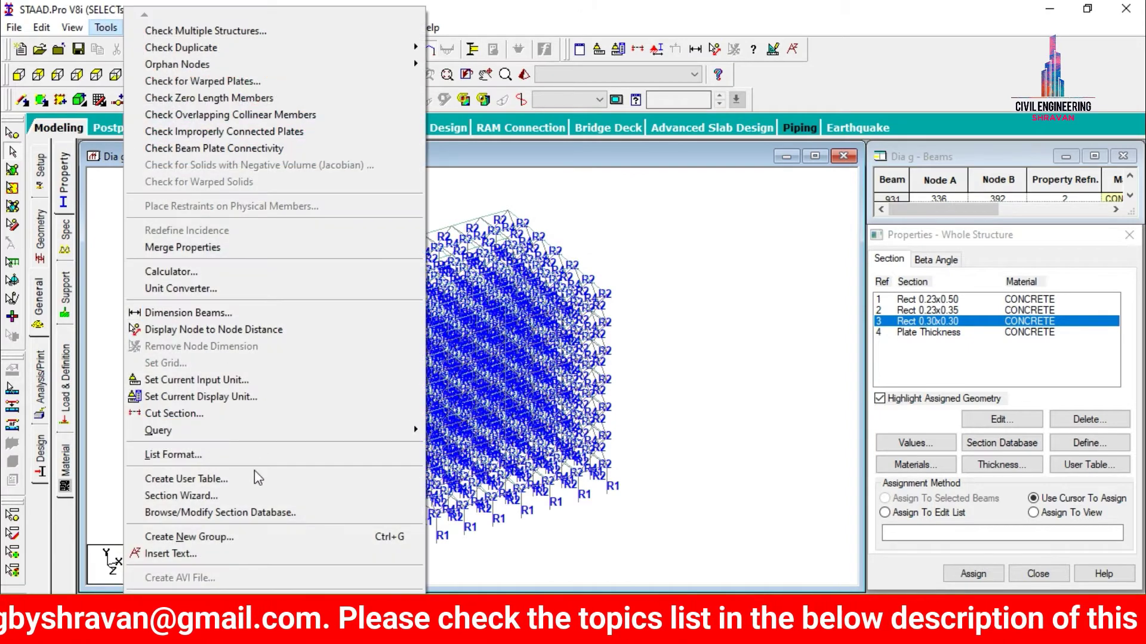
{"action": "left_click", "coordinate": [237, 540]}
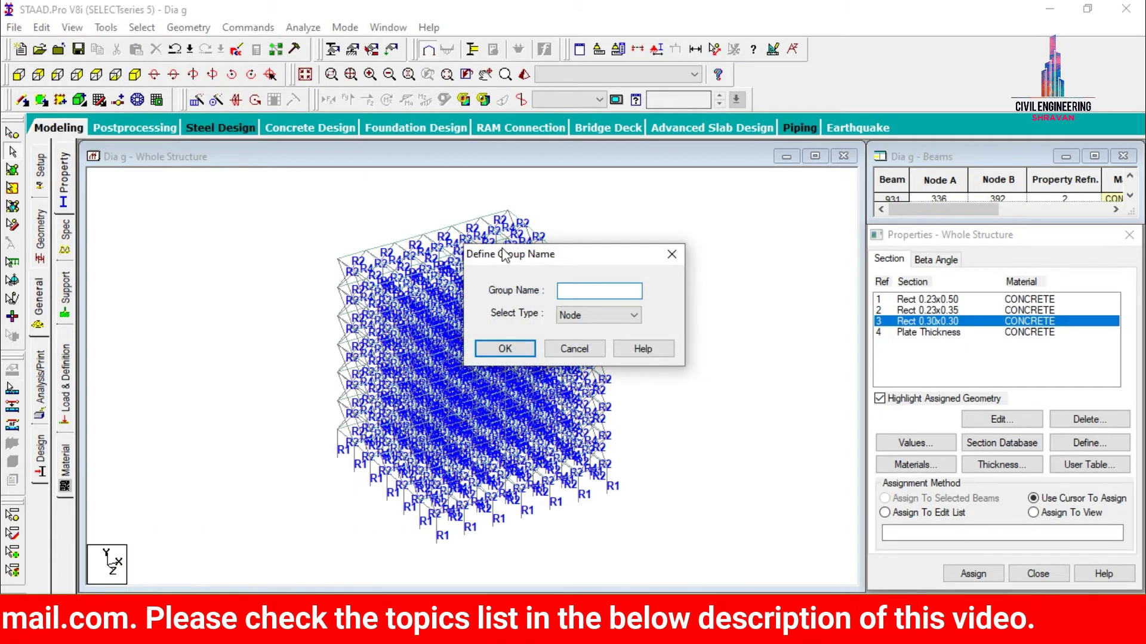
{"action": "left_click_drag", "start_coordinate": [504, 254], "coordinate": [728, 123]}
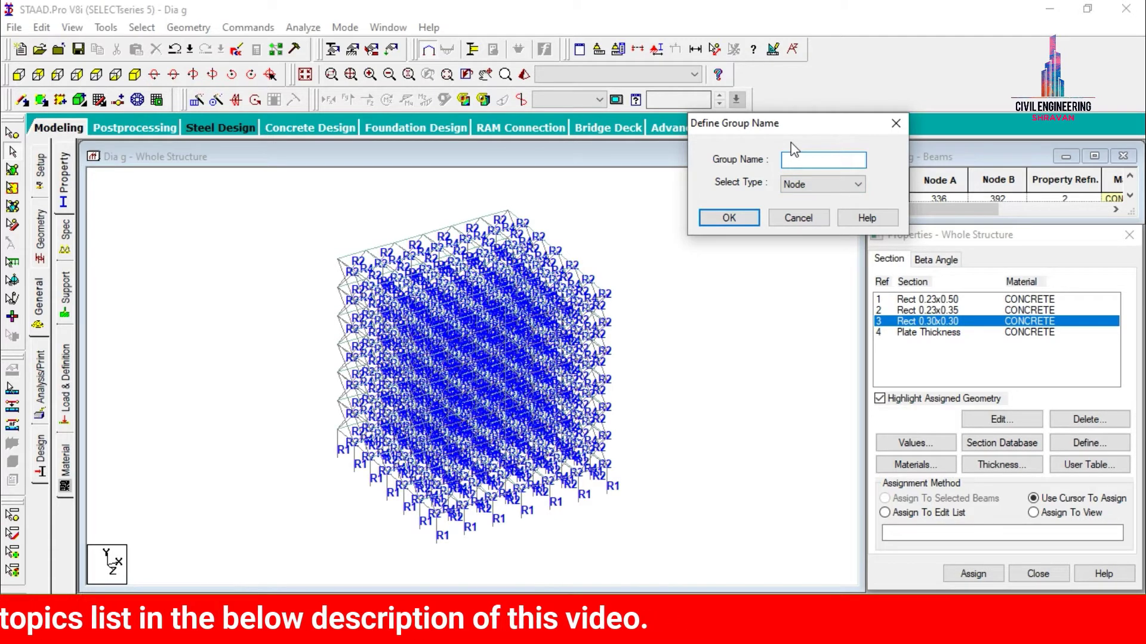
{"action": "left_click", "coordinate": [803, 185]}
{"action": "left_click", "coordinate": [803, 216]}
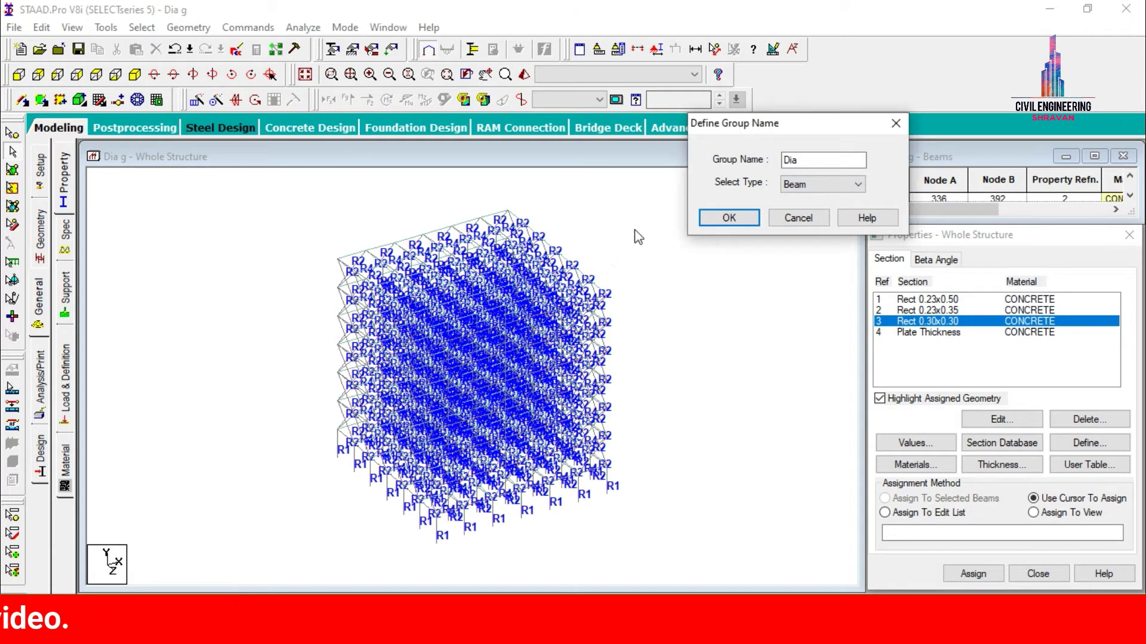
{"action": "left_click", "coordinate": [727, 218]}
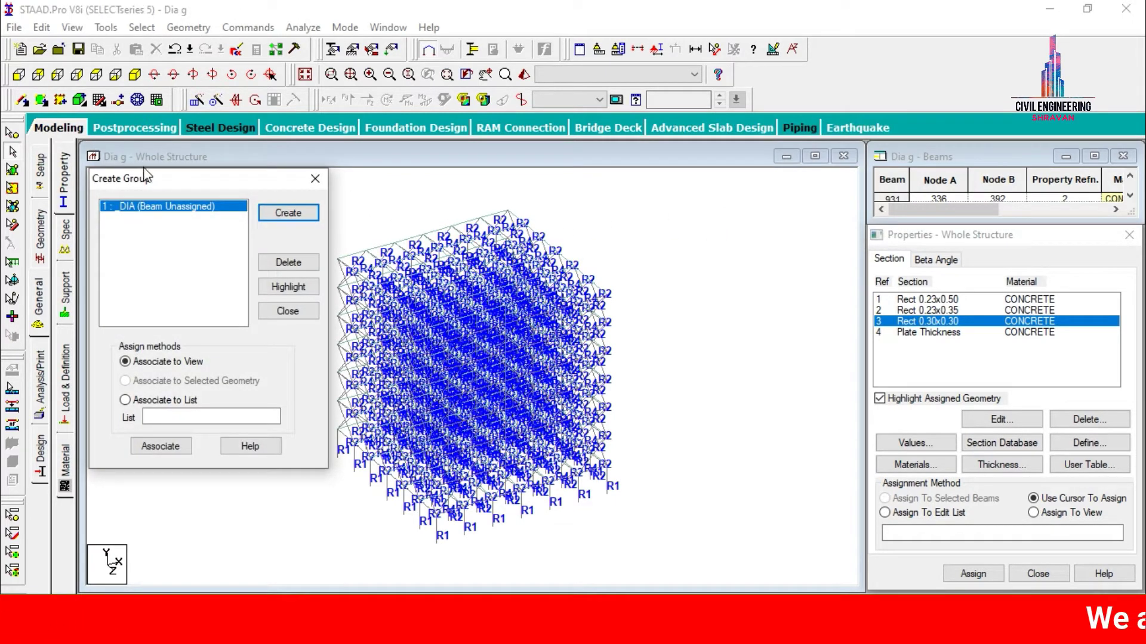
Select the members with missing property, associate them with the Dia group, and assign them the Rect 0.30x0.30 section.
{"action": "left_click_drag", "start_coordinate": [144, 177], "coordinate": [755, 72]}
{"action": "left_click", "coordinate": [143, 28]}
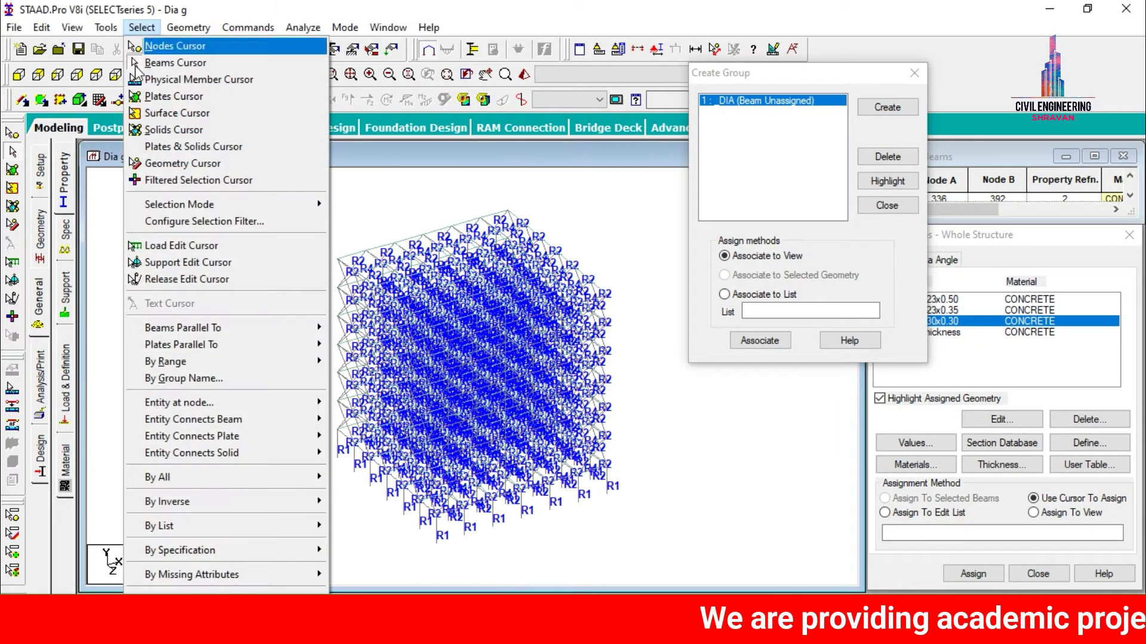
{"action": "mouse_move", "coordinate": [191, 574]}
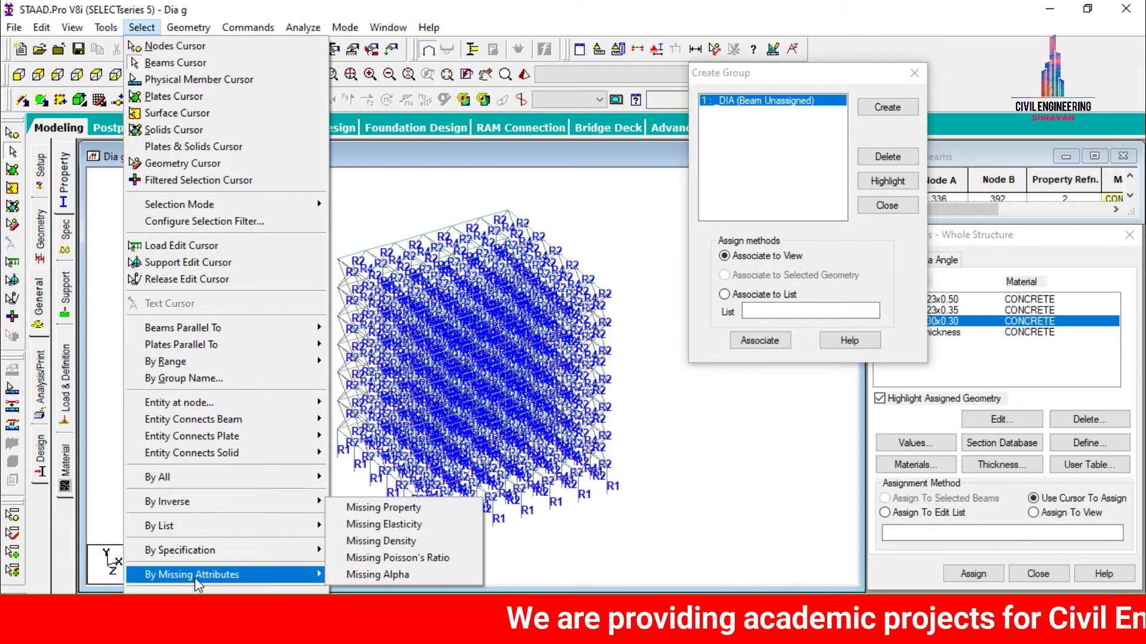
{"action": "left_click", "coordinate": [375, 506]}
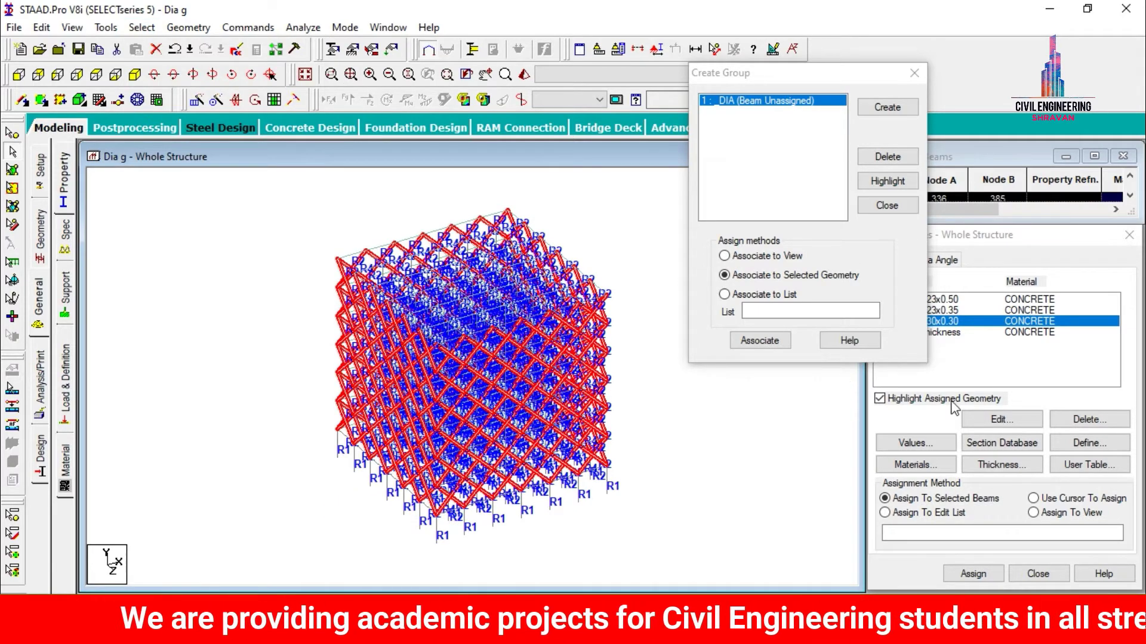
{"action": "left_click_drag", "start_coordinate": [801, 73], "coordinate": [682, 75]}
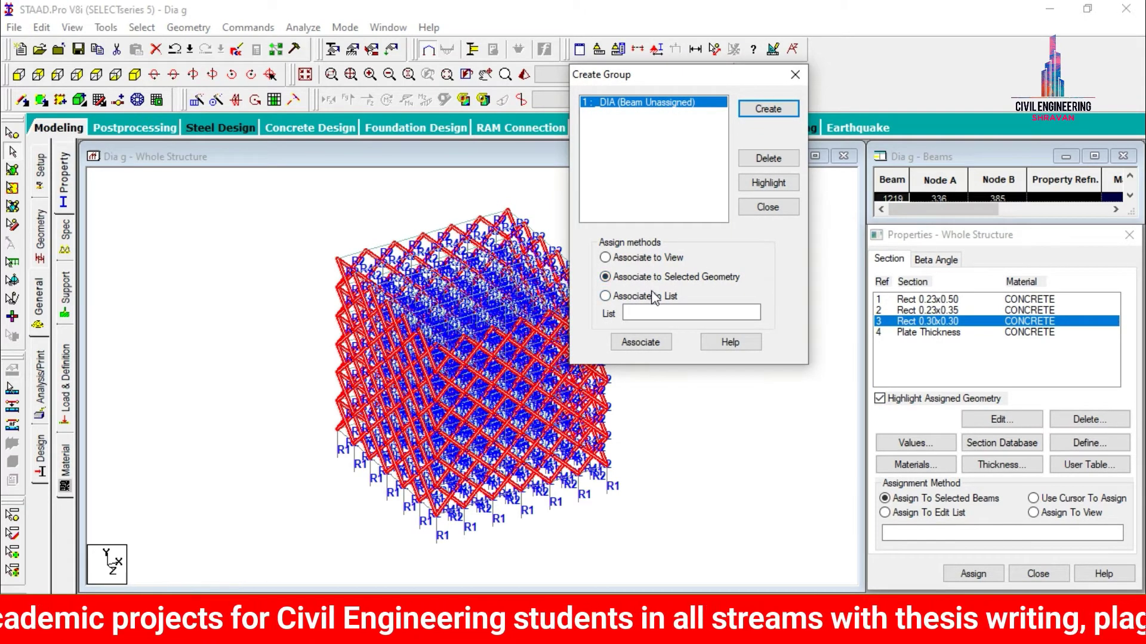
{"action": "left_click", "coordinate": [640, 342]}
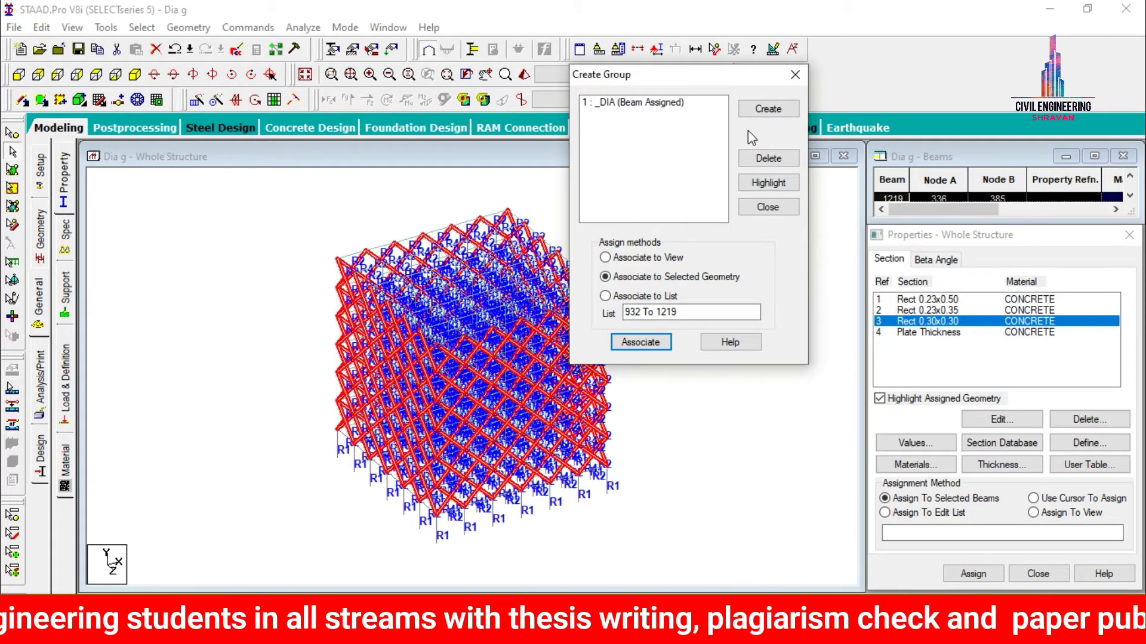
{"action": "left_click", "coordinate": [794, 82]}
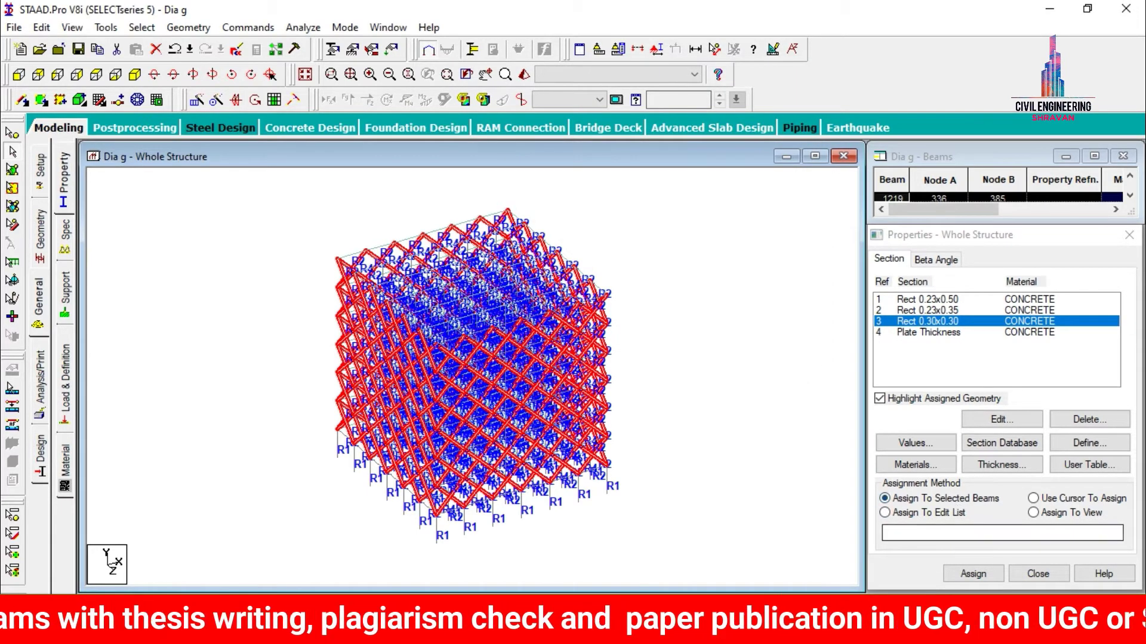
{"action": "left_click", "coordinate": [973, 574]}
{"action": "left_click", "coordinate": [1029, 454]}
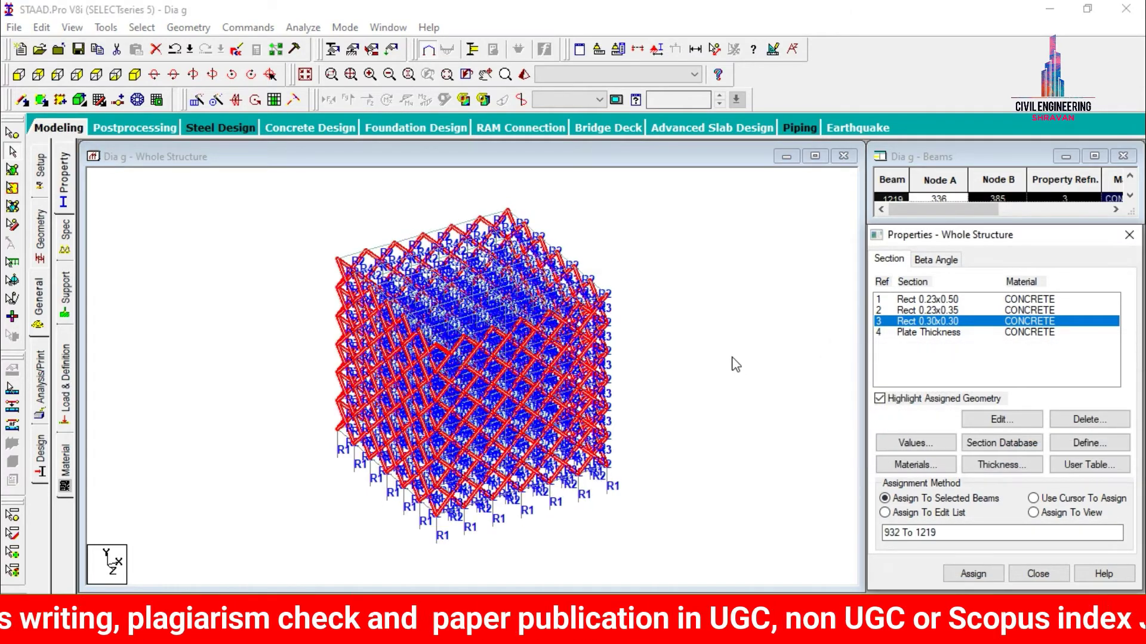
Create a fixed support definition for the structure.
{"action": "left_click", "coordinate": [66, 315]}
{"action": "left_click", "coordinate": [1014, 451]}
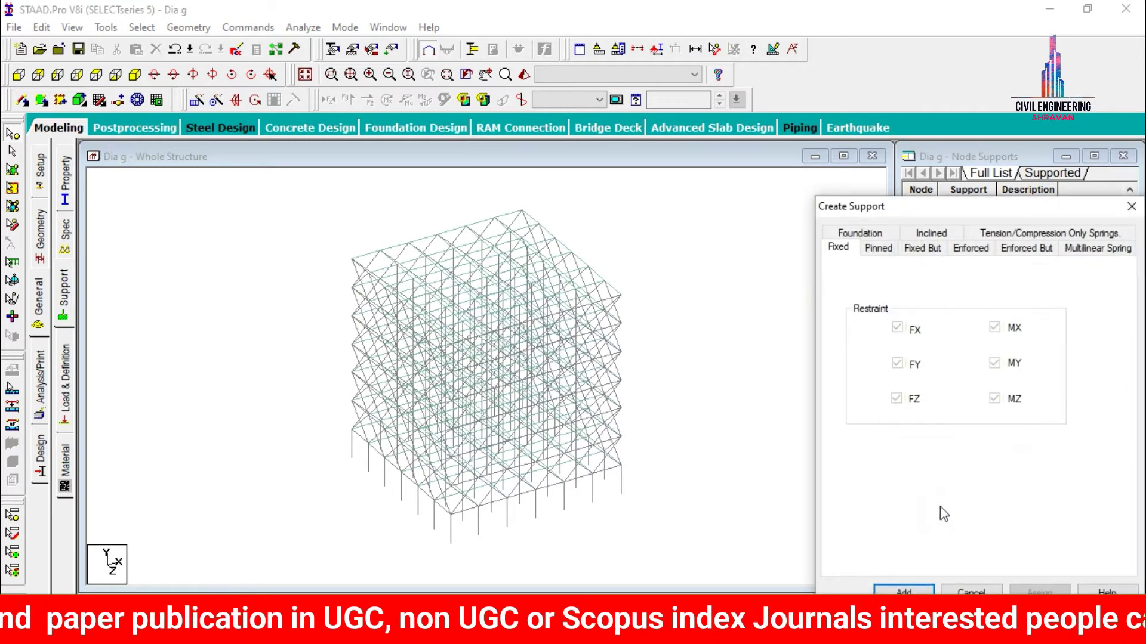
{"action": "left_click", "coordinate": [922, 624]}
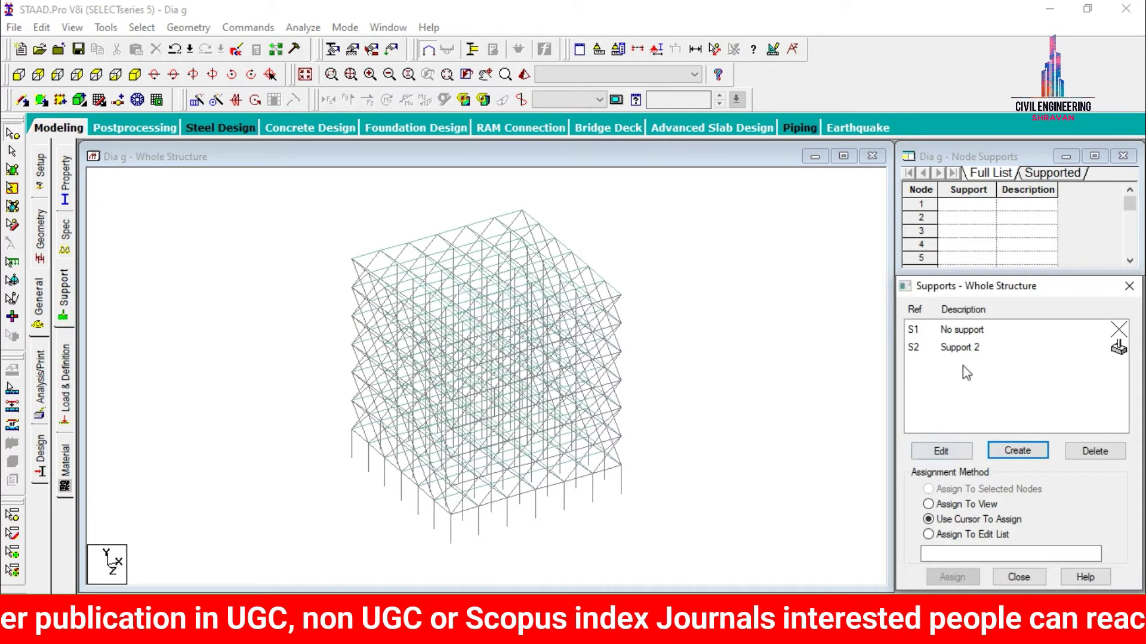
Assign the fixed support to all nodes at the base of the columns.
{"action": "left_click", "coordinate": [19, 75]}
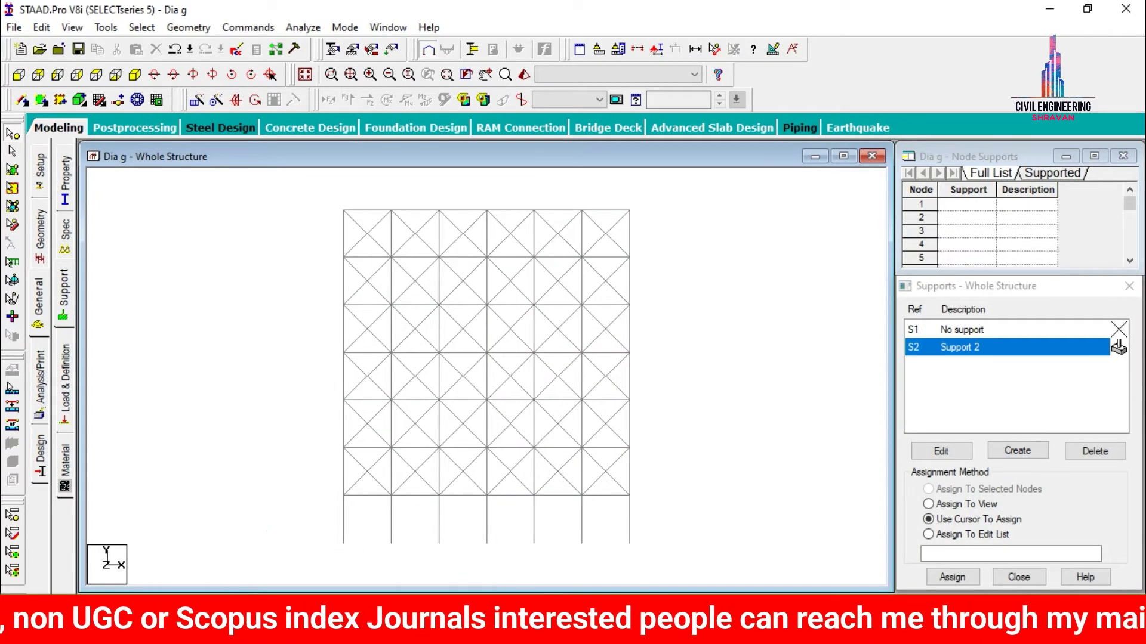
{"action": "left_click_drag", "start_coordinate": [268, 531], "coordinate": [736, 583]}
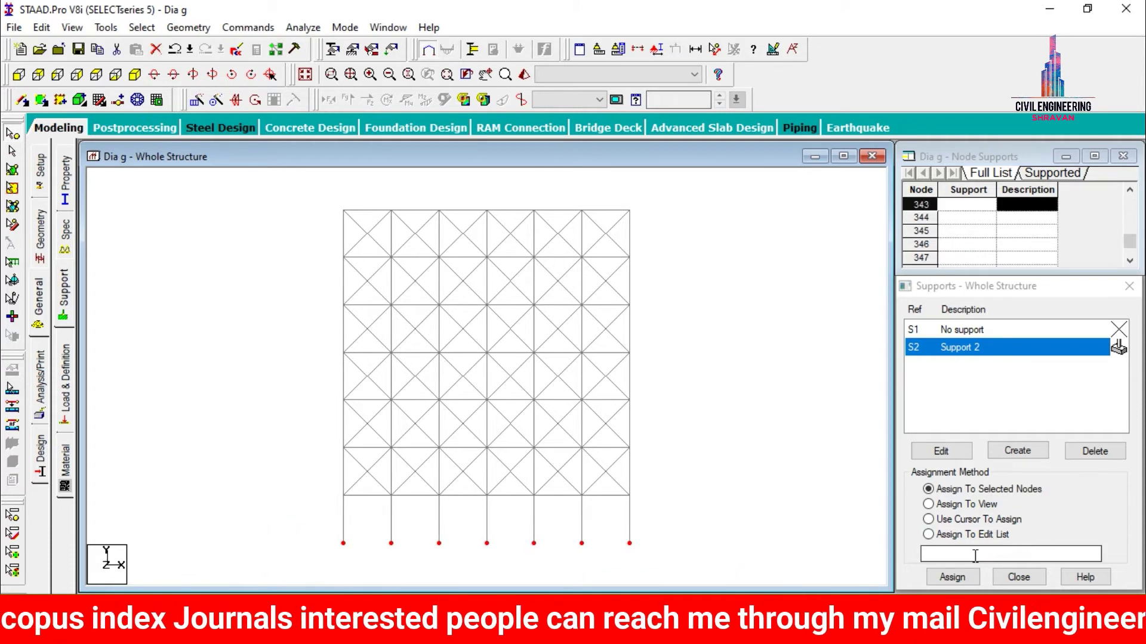
{"action": "left_click", "coordinate": [952, 577]}
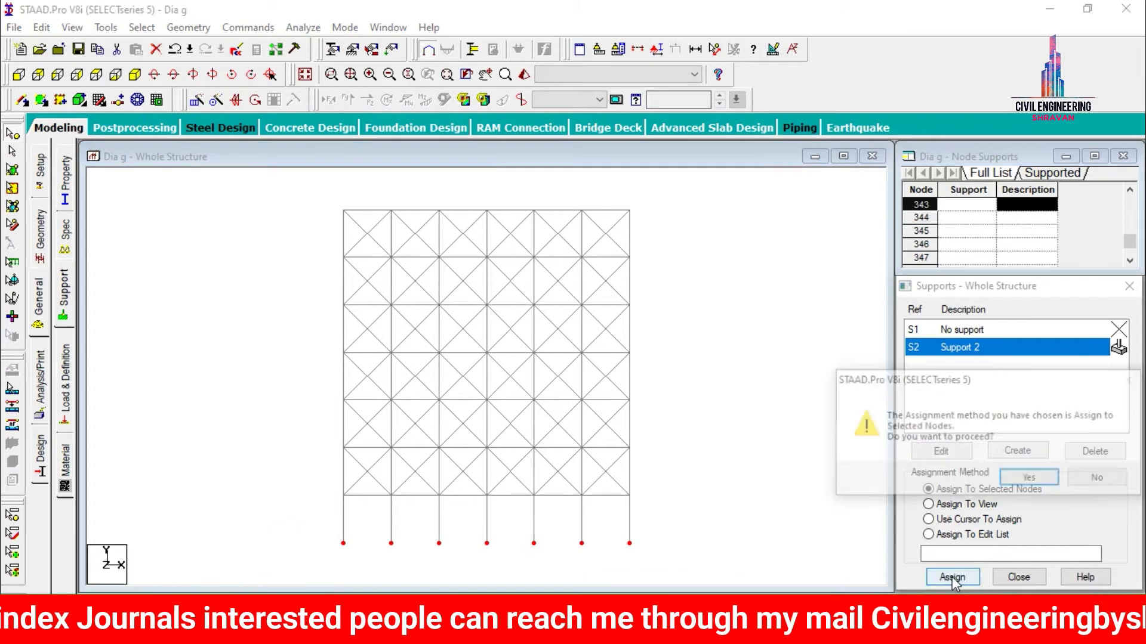
{"action": "left_click", "coordinate": [1029, 478]}
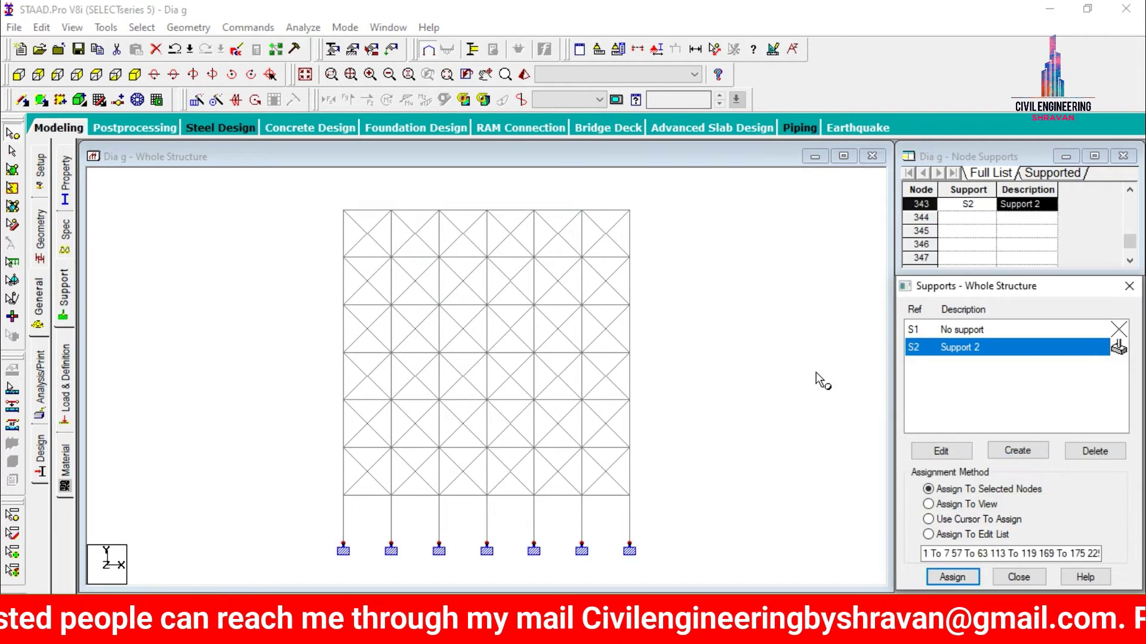
{"action": "left_click", "coordinate": [135, 74]}
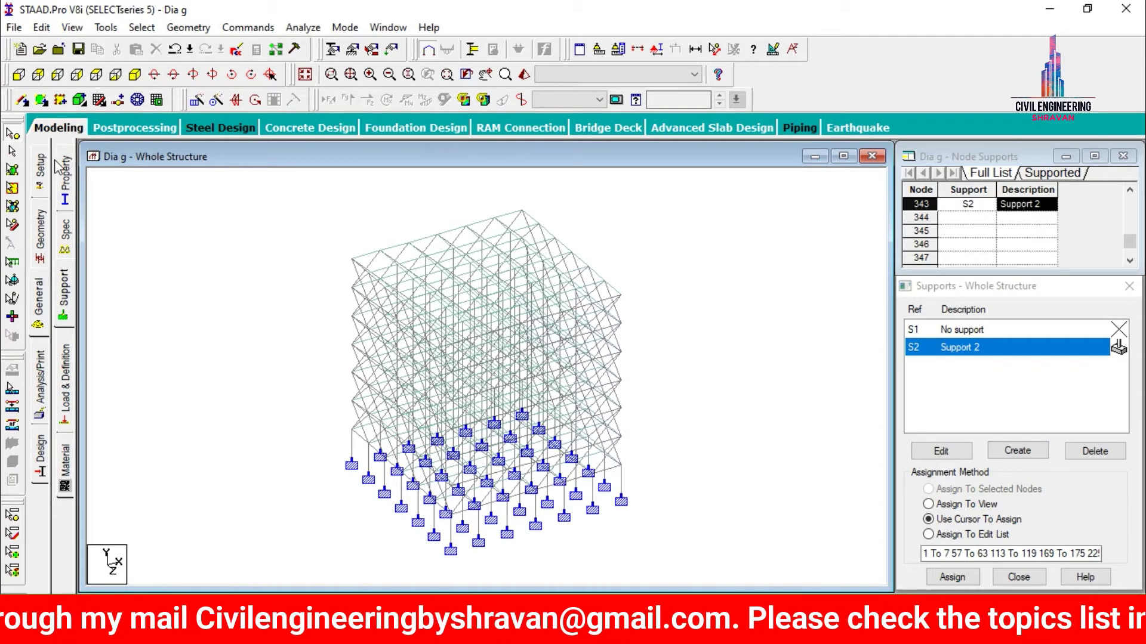
Examine the diagrid frame, floor plates and columns from several sides in a maximized 3D rendered view.
{"action": "left_click", "coordinate": [58, 124]}
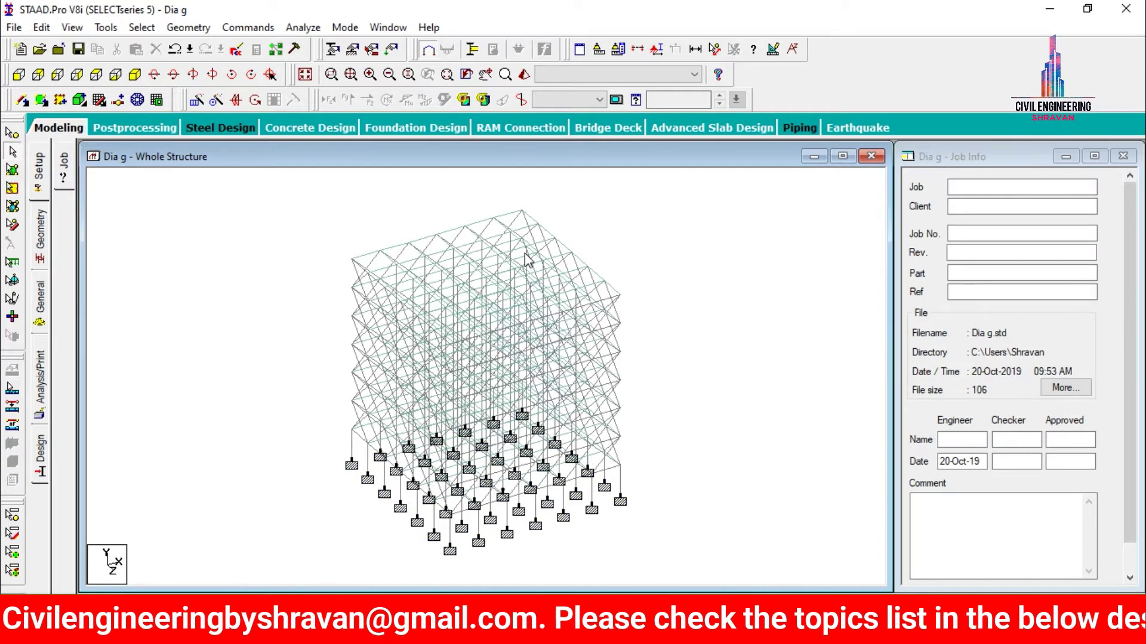
{"action": "left_click", "coordinate": [523, 75]}
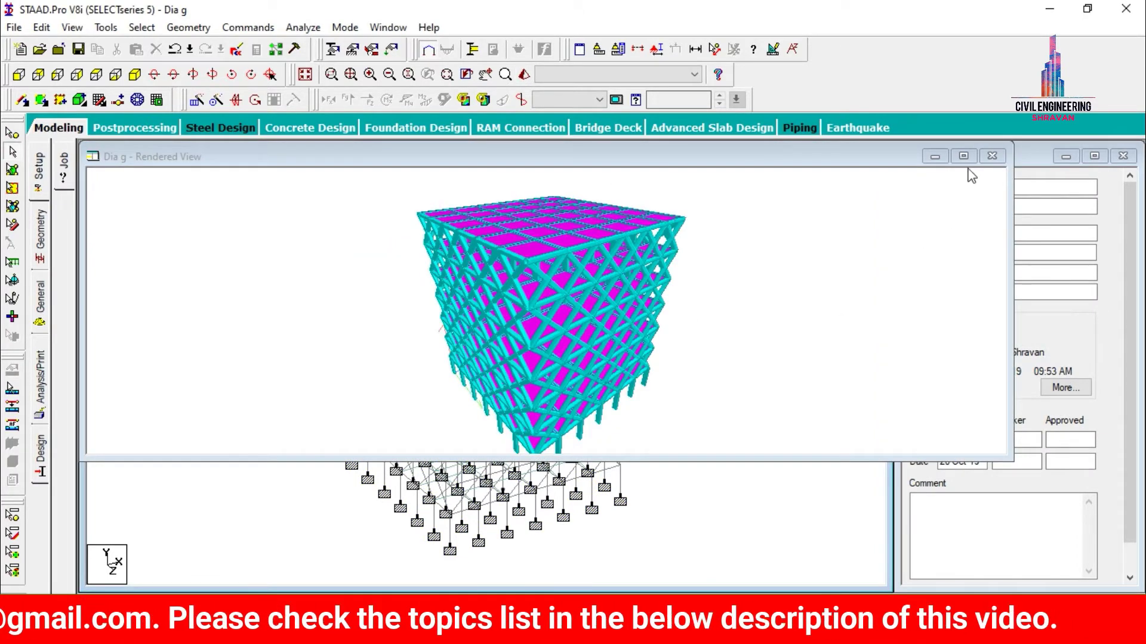
{"action": "left_click", "coordinate": [963, 155]}
{"action": "left_click_drag", "start_coordinate": [639, 571], "coordinate": [744, 380]}
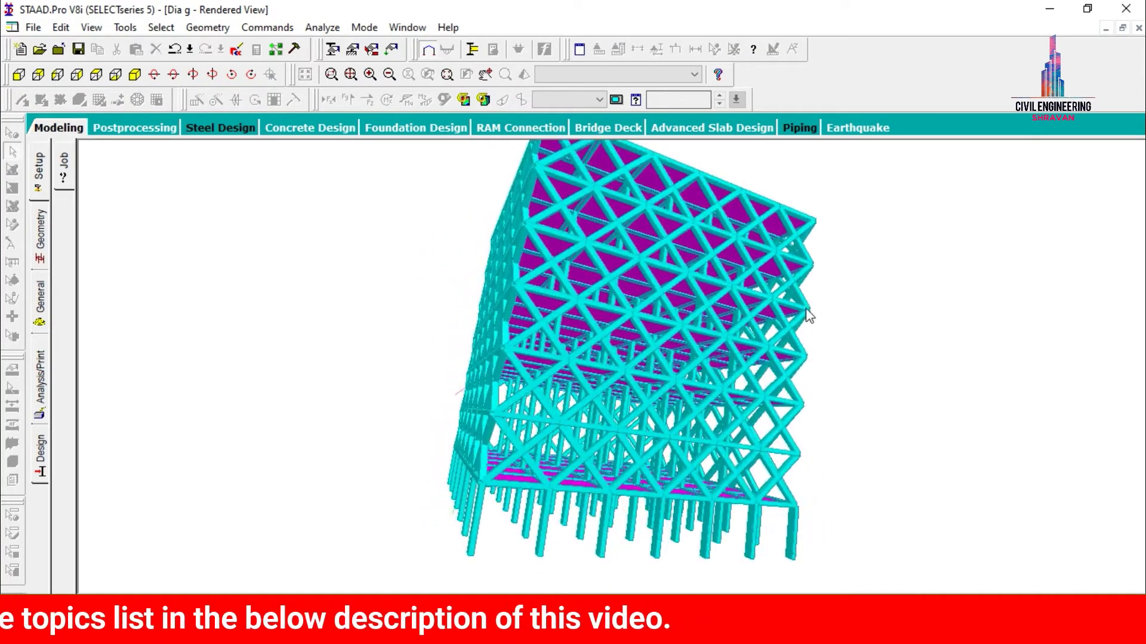
{"action": "left_click_drag", "start_coordinate": [808, 316], "coordinate": [426, 394]}
{"action": "left_click_drag", "start_coordinate": [640, 247], "coordinate": [756, 256]}
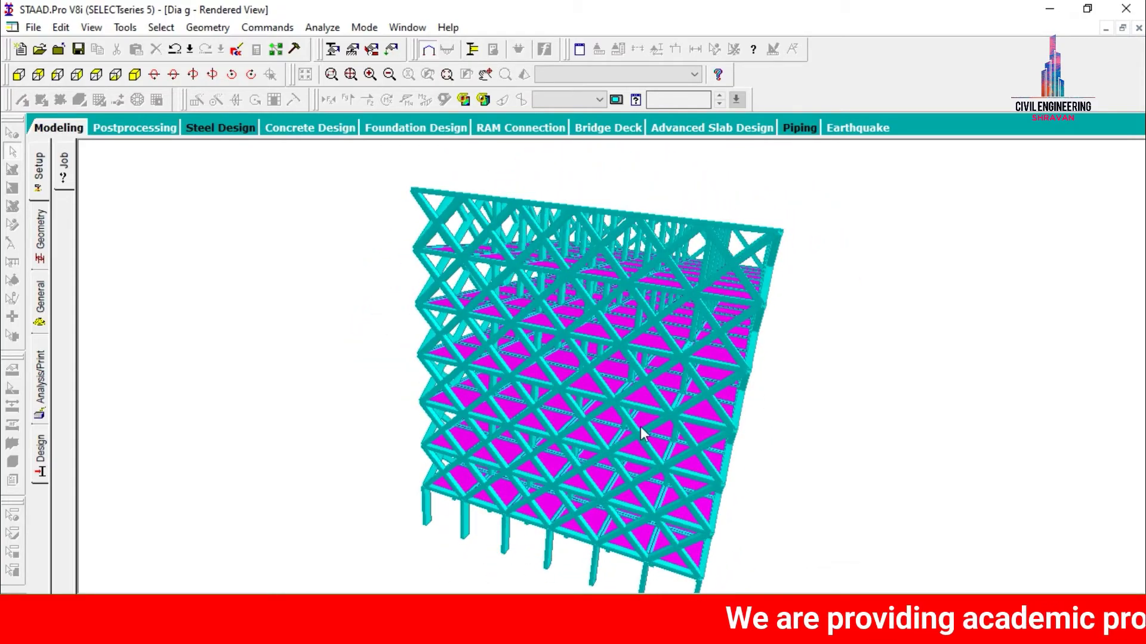
{"action": "left_click_drag", "start_coordinate": [641, 432], "coordinate": [675, 352]}
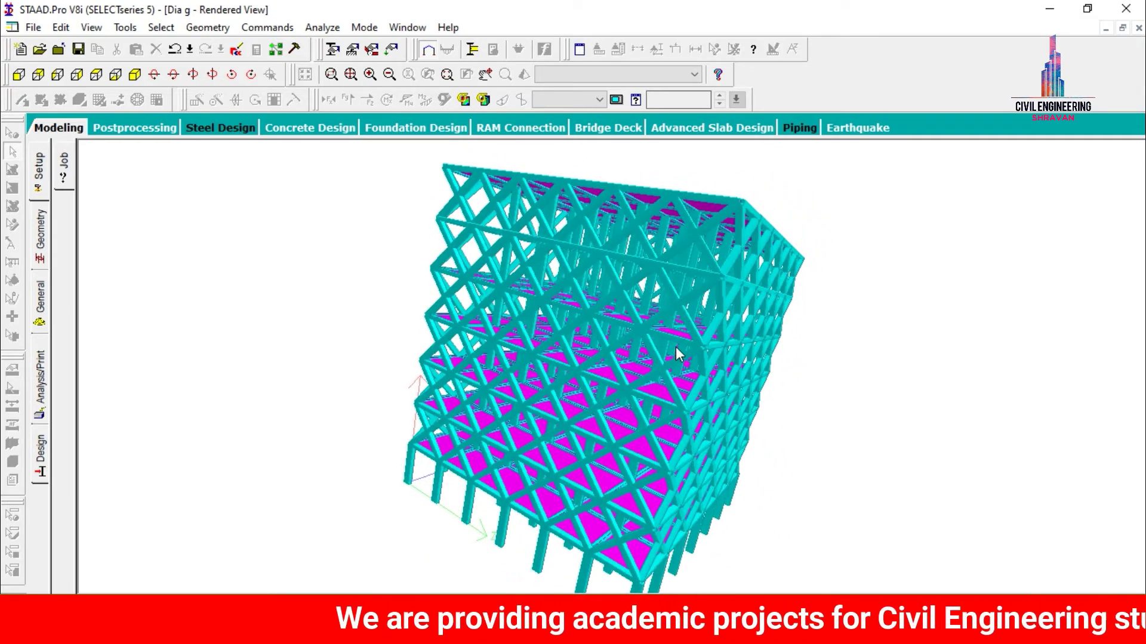
Leave the 3D rendered view for the whole-structure model and open the load and definition settings.
{"action": "left_click_drag", "start_coordinate": [452, 377], "coordinate": [640, 456]}
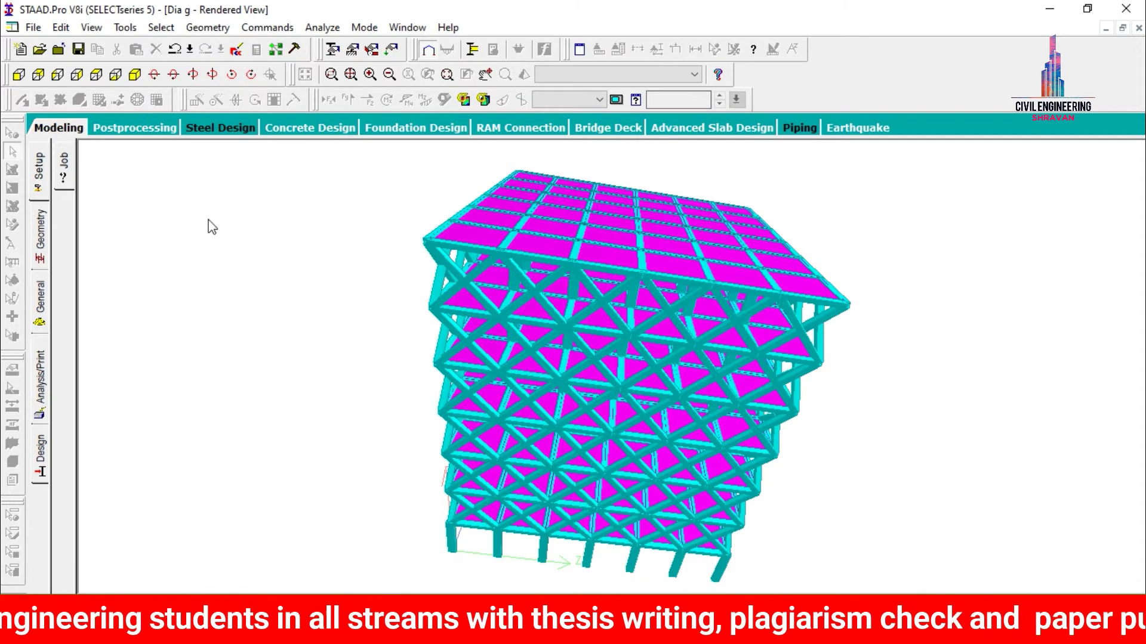
{"action": "left_click", "coordinate": [64, 127]}
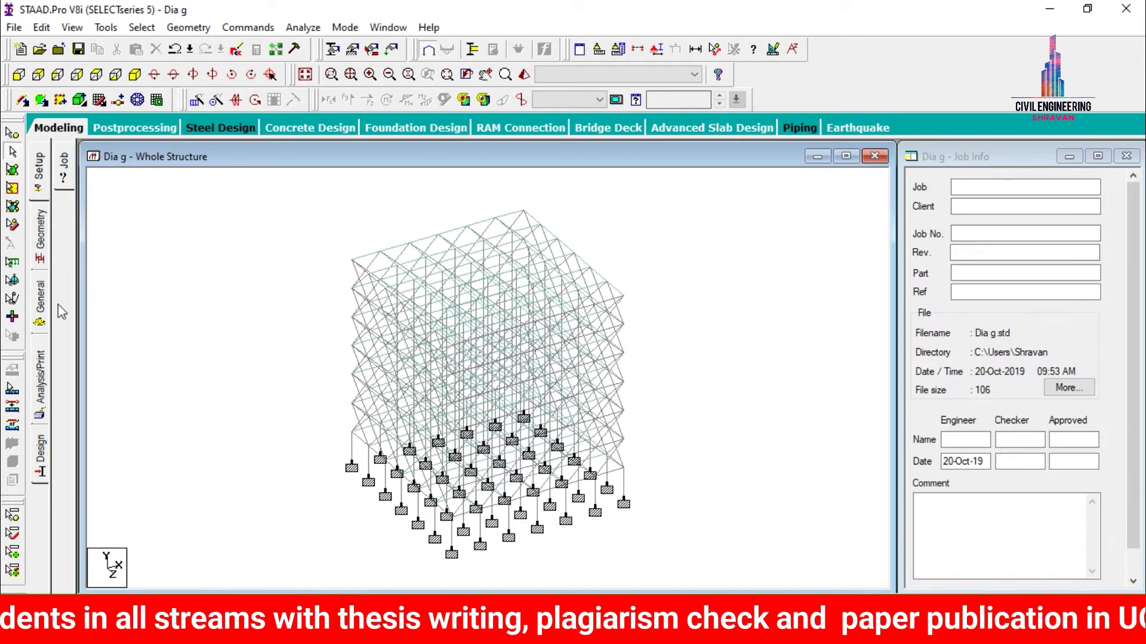
{"action": "left_click", "coordinate": [38, 325]}
{"action": "left_click", "coordinate": [66, 376]}
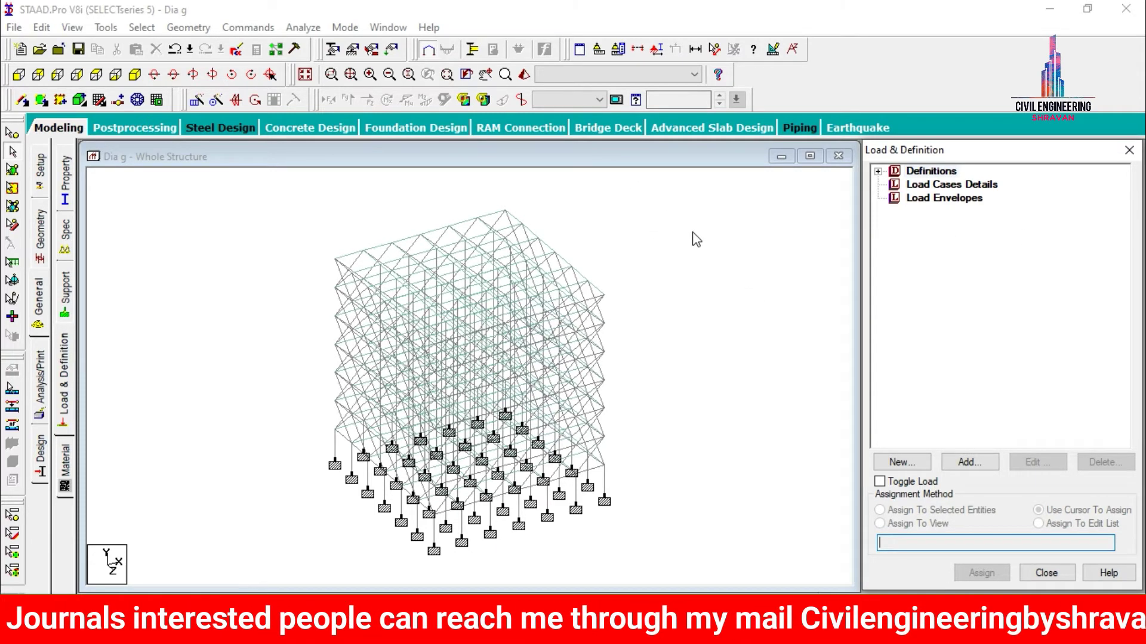
Start a new seismic definition and set its code type to IS 1893 - 2002/2005.
{"action": "left_click", "coordinate": [878, 171]}
{"action": "left_click", "coordinate": [950, 255]}
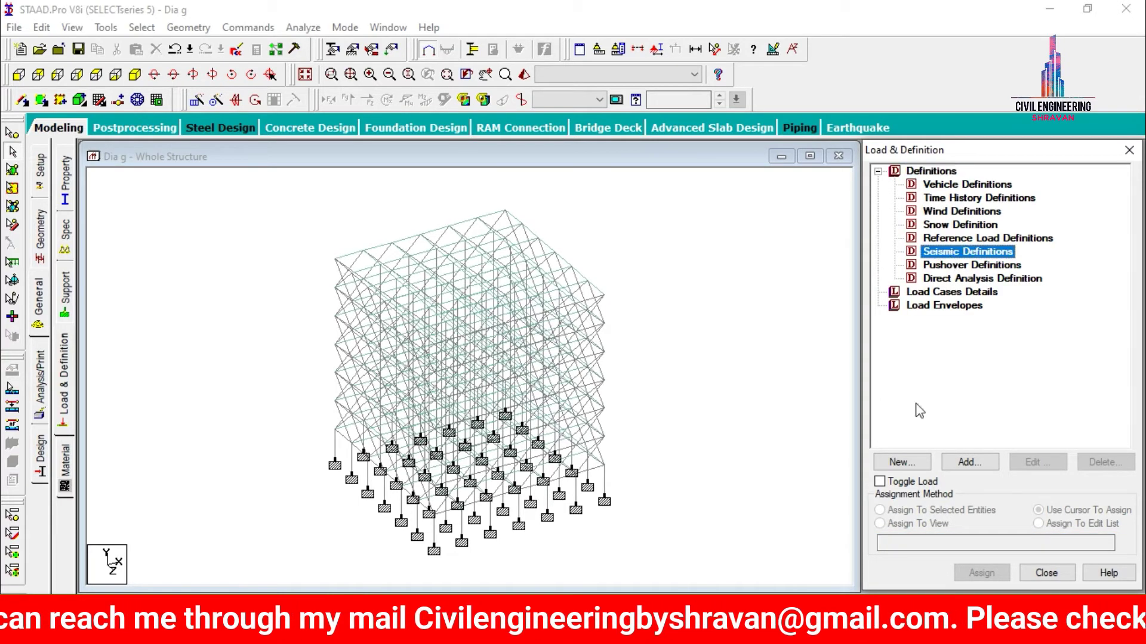
{"action": "left_click", "coordinate": [969, 461]}
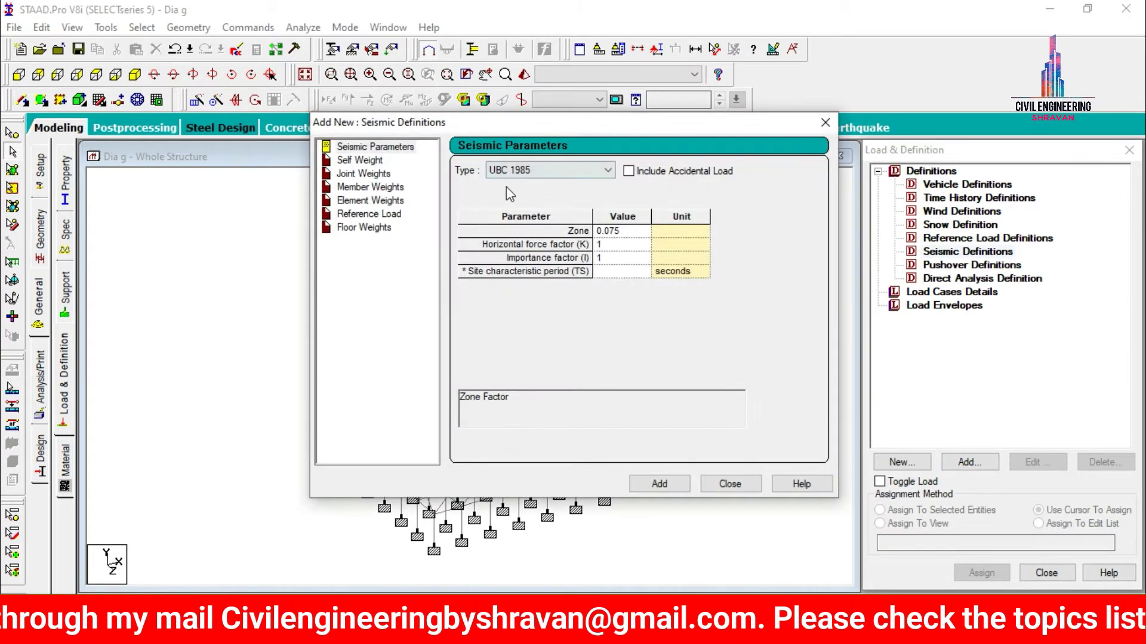
{"action": "left_click", "coordinate": [505, 173]}
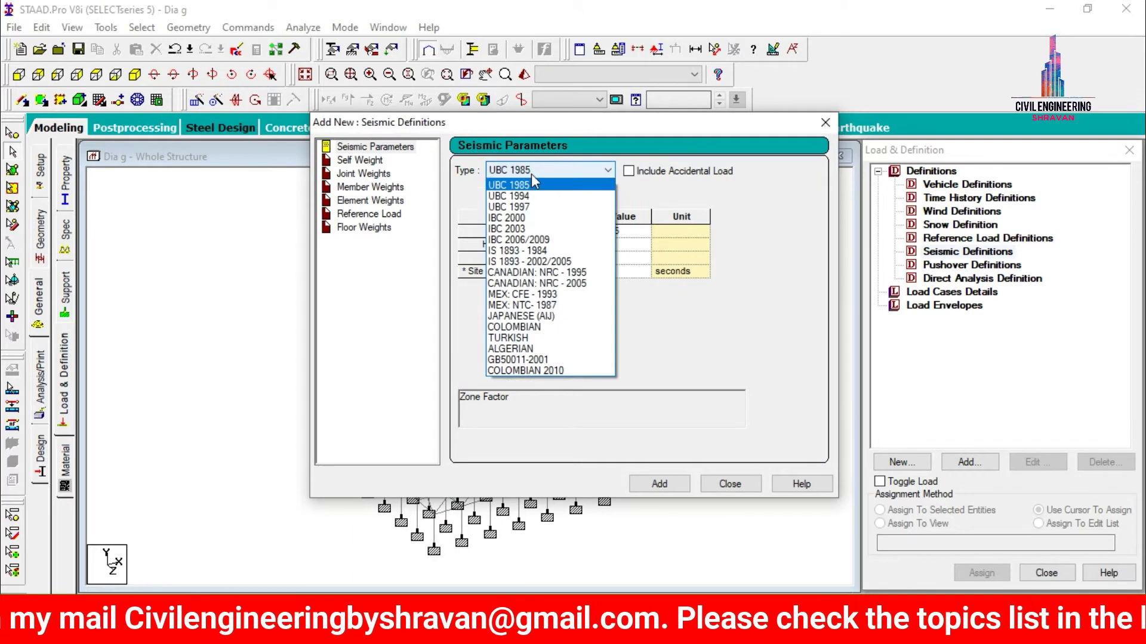
{"action": "left_click", "coordinate": [524, 270]}
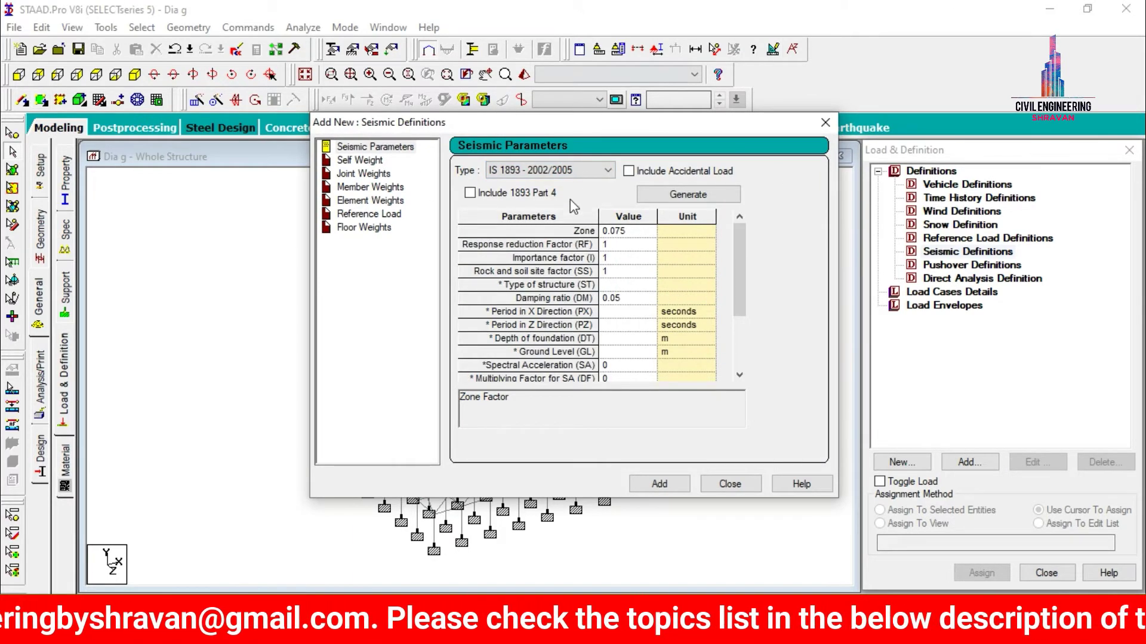
Start generating the IS:1893 seismic parameters and choose the zone factor by zone, using Zone V.
{"action": "left_click", "coordinate": [687, 195]}
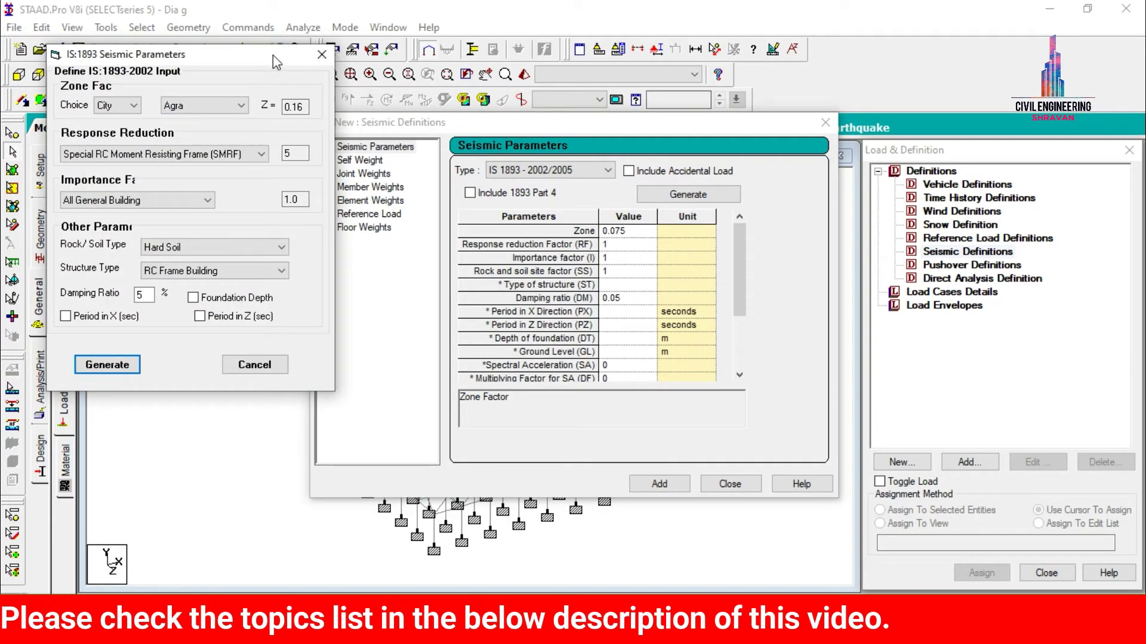
{"action": "left_click_drag", "start_coordinate": [188, 54], "coordinate": [312, 147]}
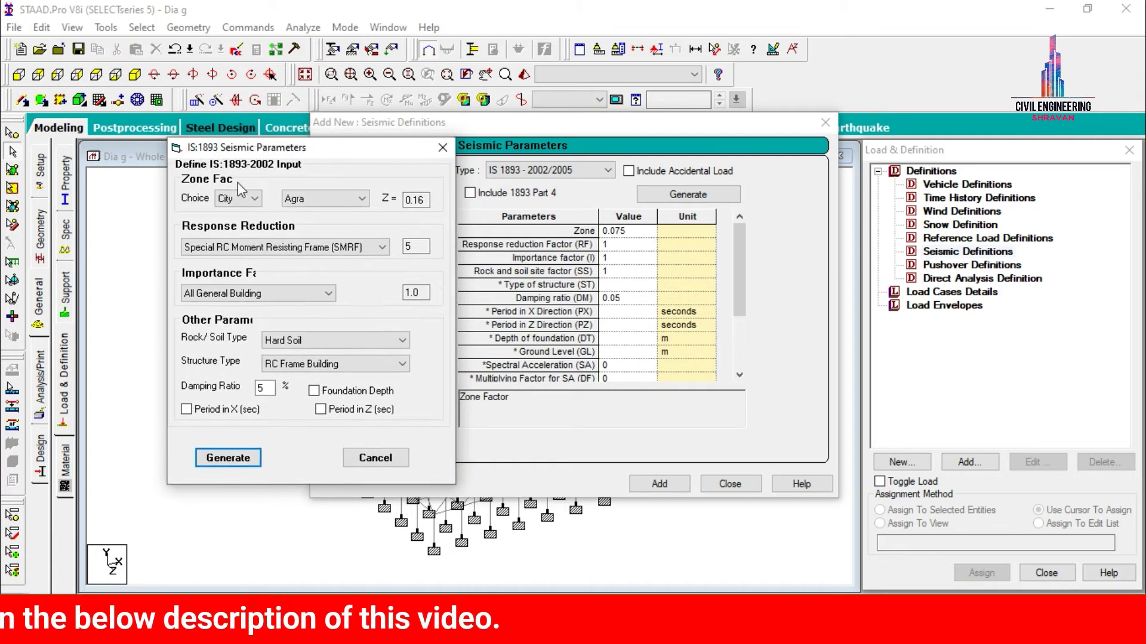
{"action": "left_click", "coordinate": [245, 200]}
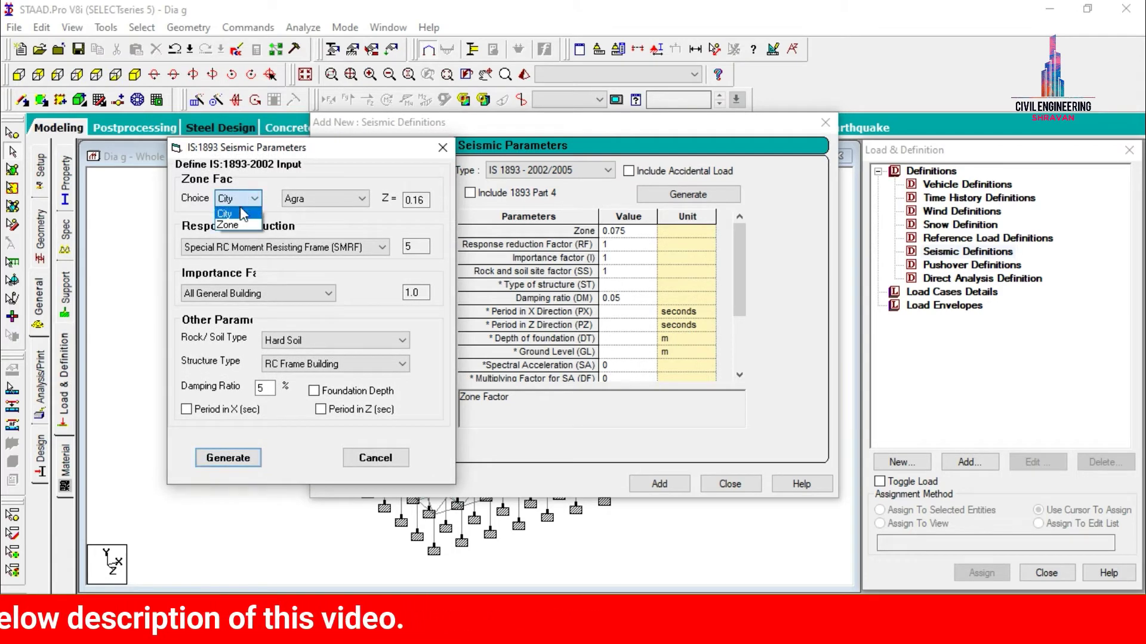
{"action": "left_click", "coordinate": [287, 201]}
{"action": "left_click", "coordinate": [290, 250]}
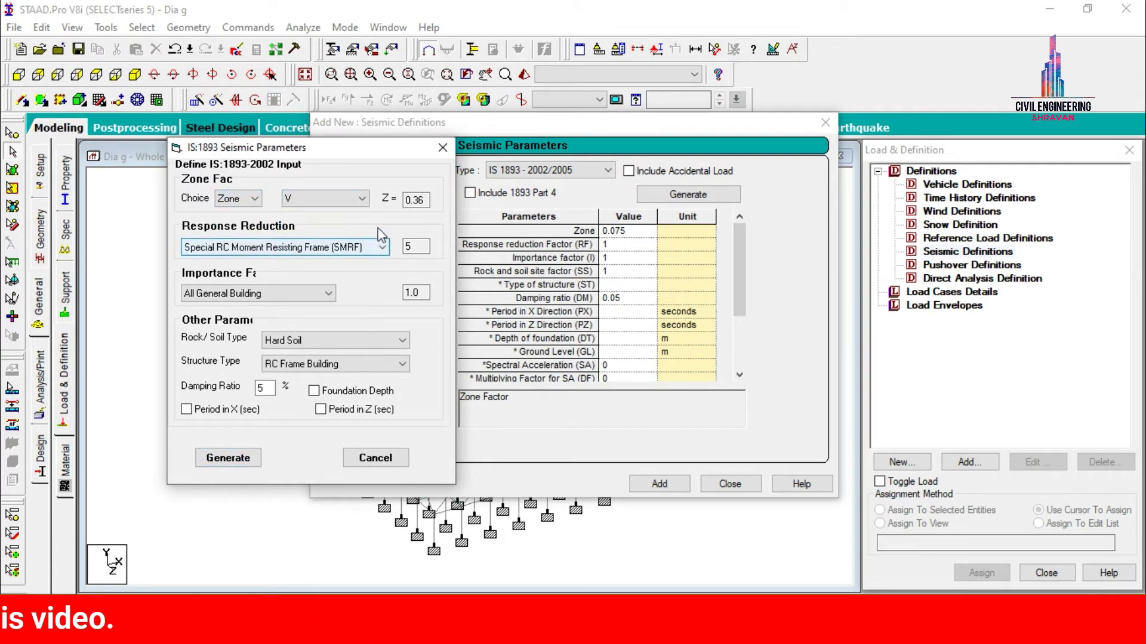
{"action": "left_click", "coordinate": [424, 201]}
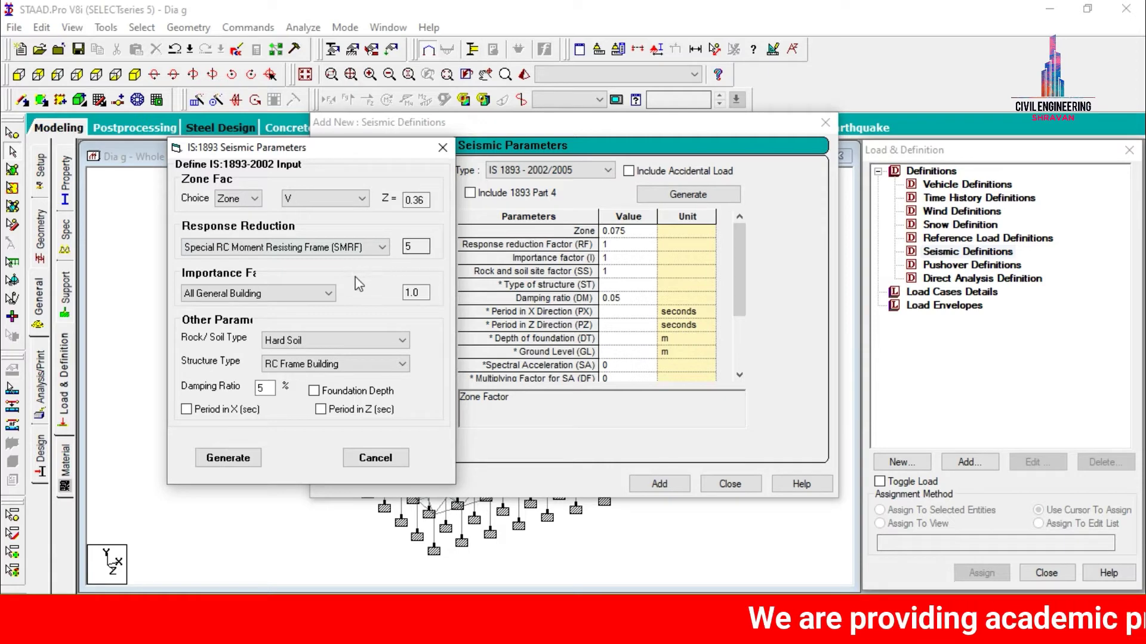
Set the importance factor to Important Building, the soil type to Medium Soil and the damping ratio to 0.05.
{"action": "left_click", "coordinate": [332, 292]}
{"action": "left_click", "coordinate": [282, 312]}
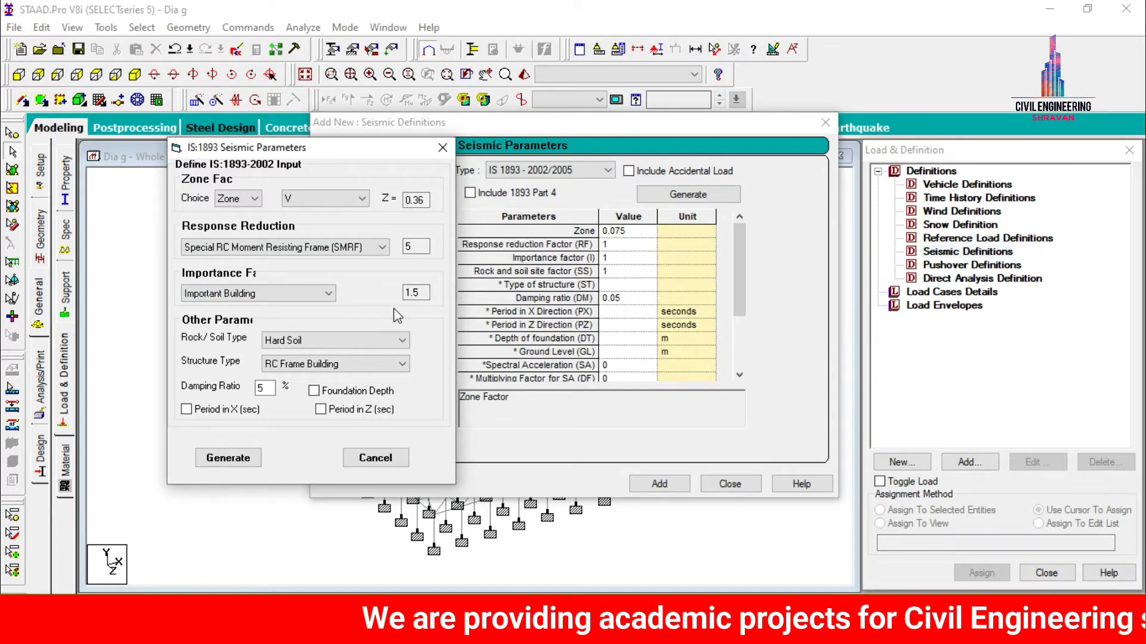
{"action": "left_click", "coordinate": [396, 341]}
{"action": "left_click", "coordinate": [332, 368]}
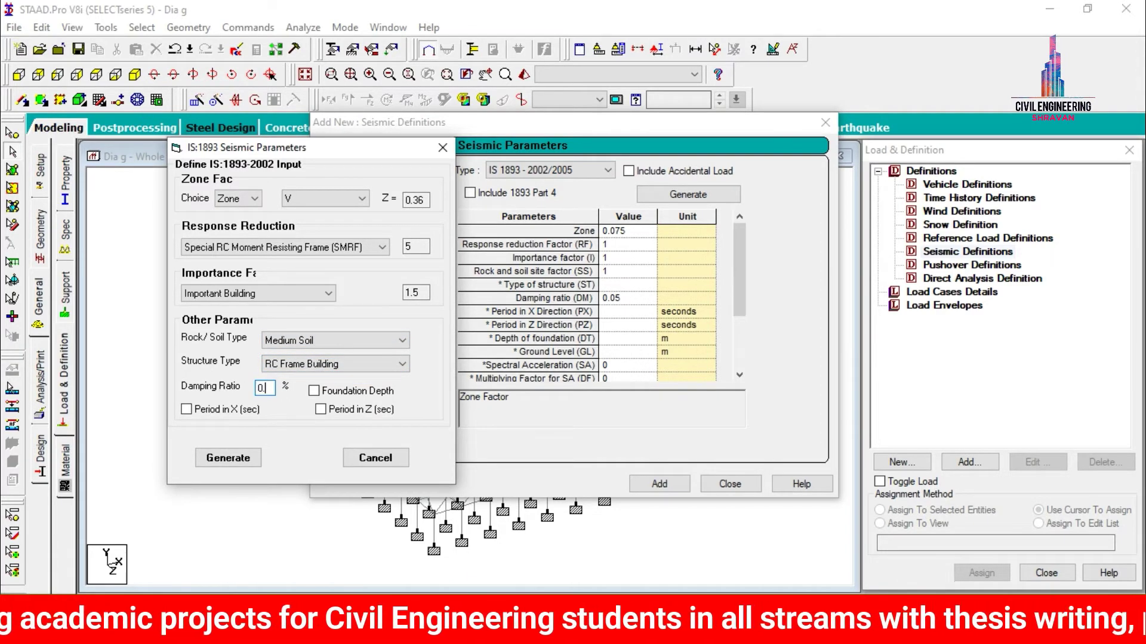
Generate the seismic parameters and add them to the definition with a self weight factor of 1.
{"action": "left_click", "coordinate": [203, 457]}
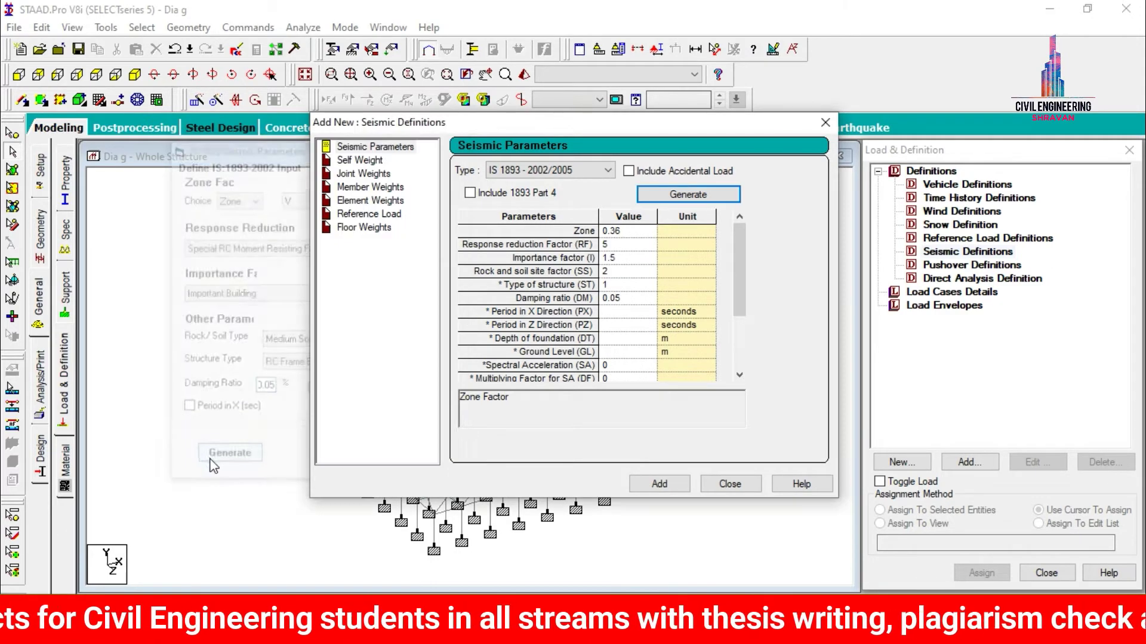
{"action": "left_click", "coordinate": [659, 483]}
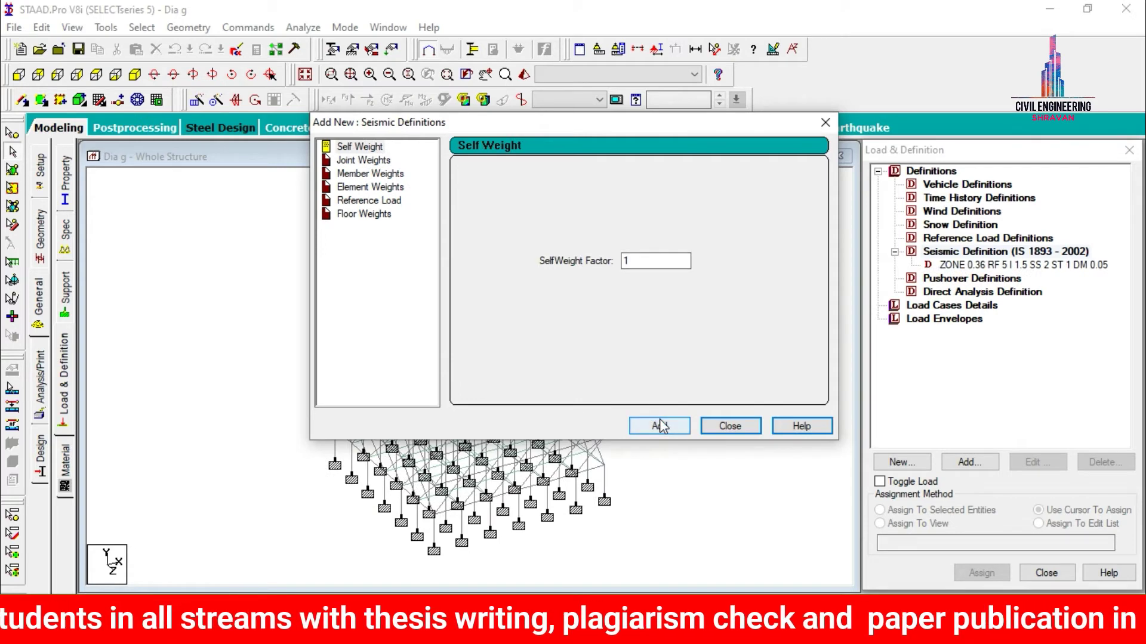
{"action": "left_click", "coordinate": [660, 425]}
Start a seismic member weight and set its loading type to UNI.
{"action": "left_click", "coordinate": [358, 174]}
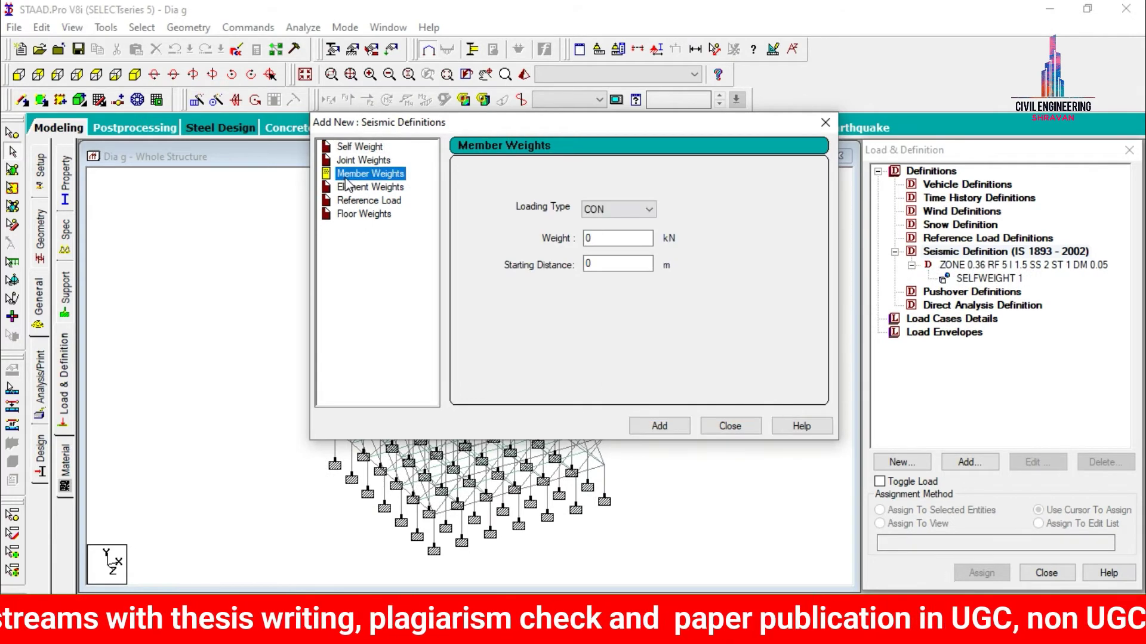
{"action": "left_click", "coordinate": [617, 209]}
{"action": "left_click", "coordinate": [596, 233]}
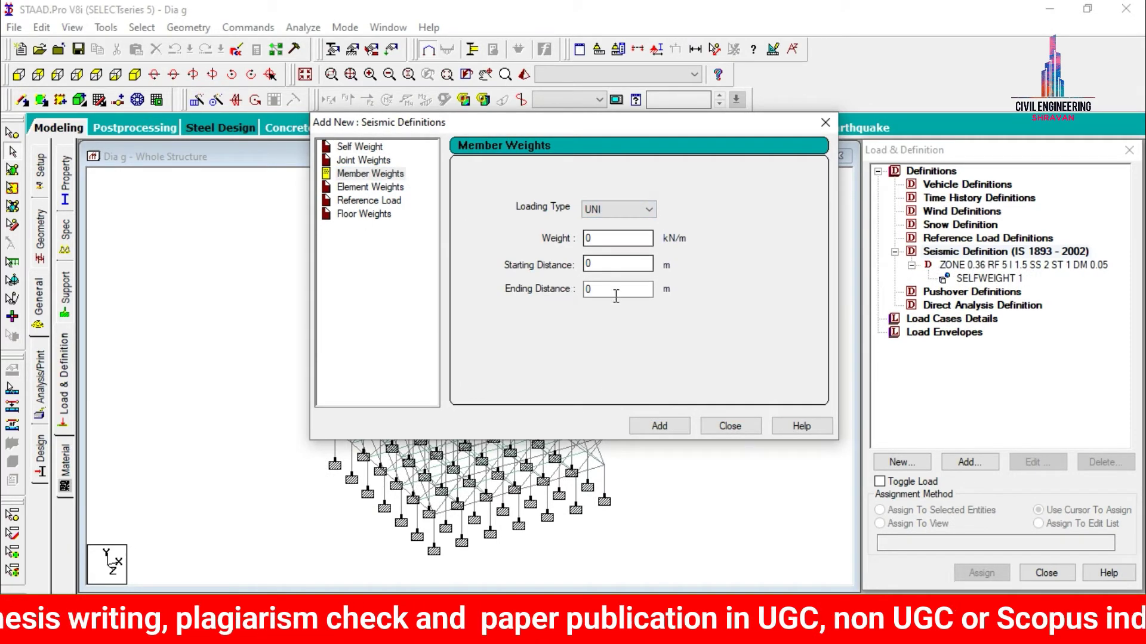
Switch to Calculator and compute the member weight as 0.23 × 0.5 × 25.
{"action": "key", "text": "super"}
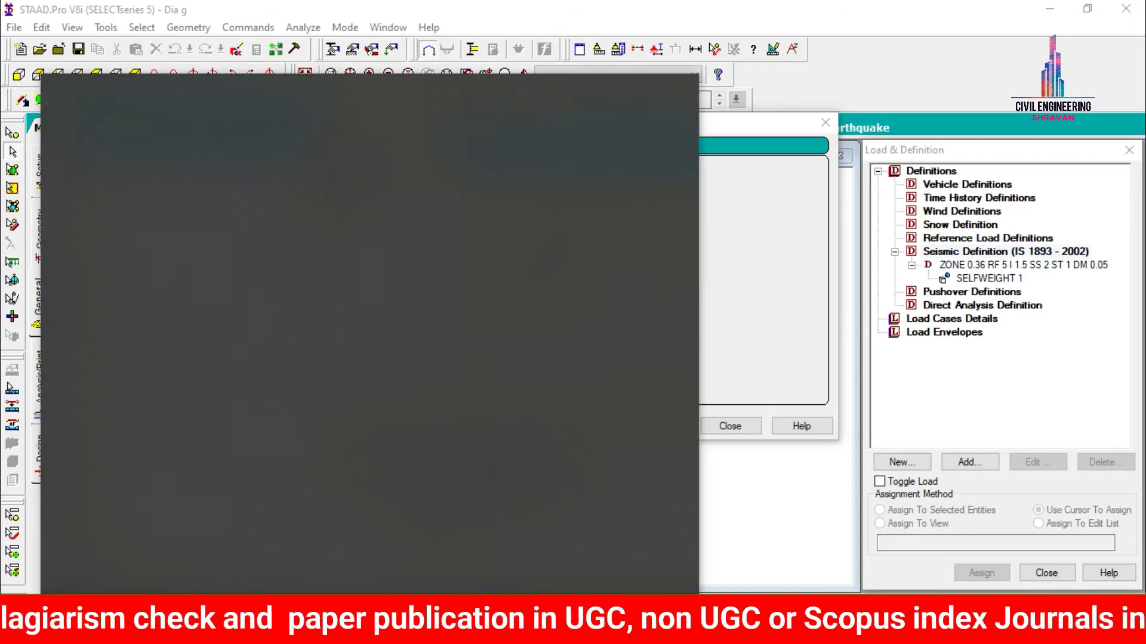
{"action": "type", "text": "cal"}
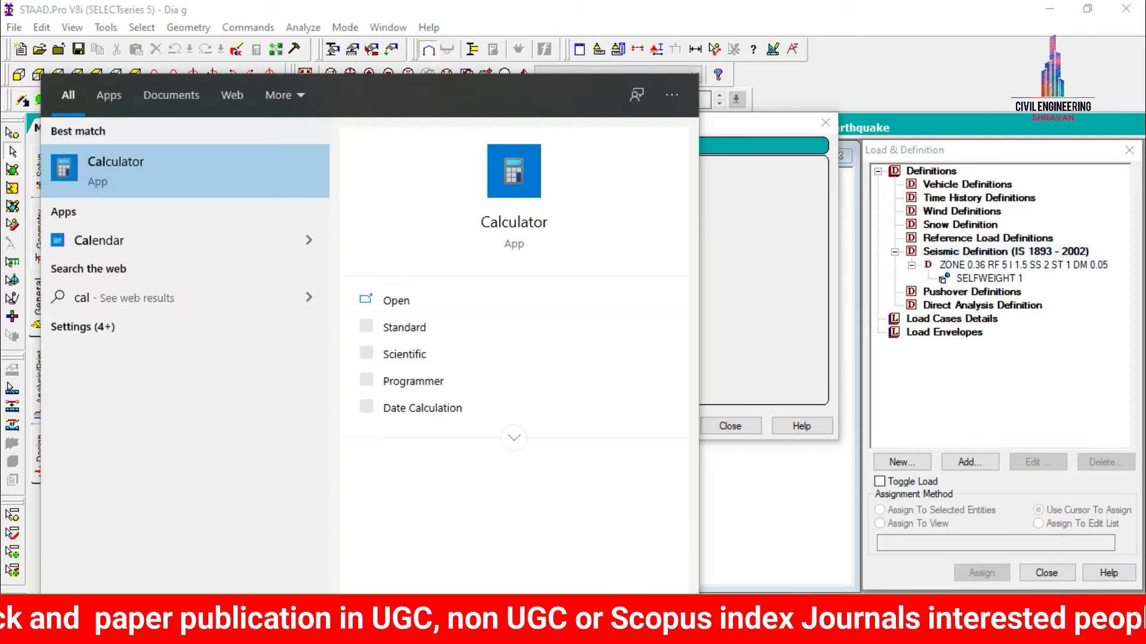
{"action": "key", "text": "Return"}
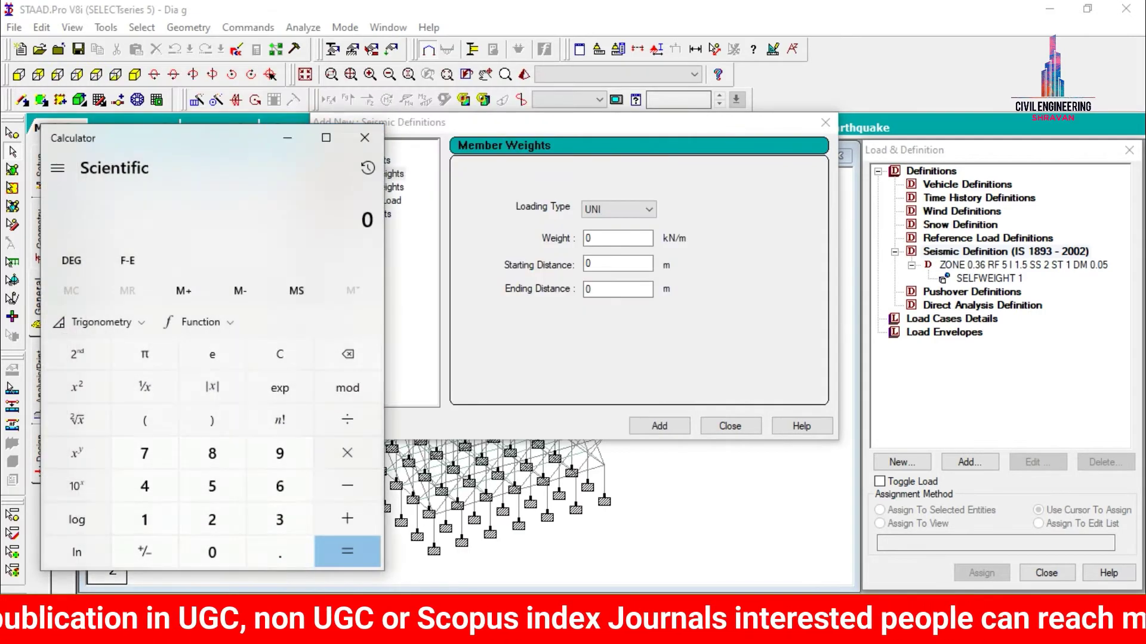
{"action": "type", "text": ".23"}
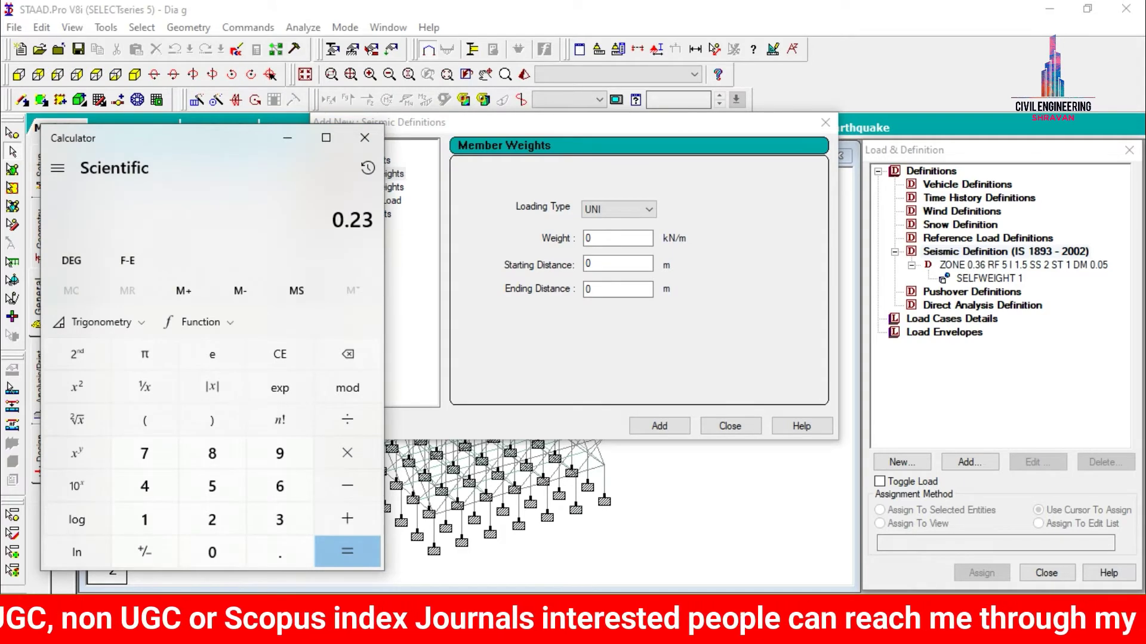
{"action": "type", "text": "*0."}
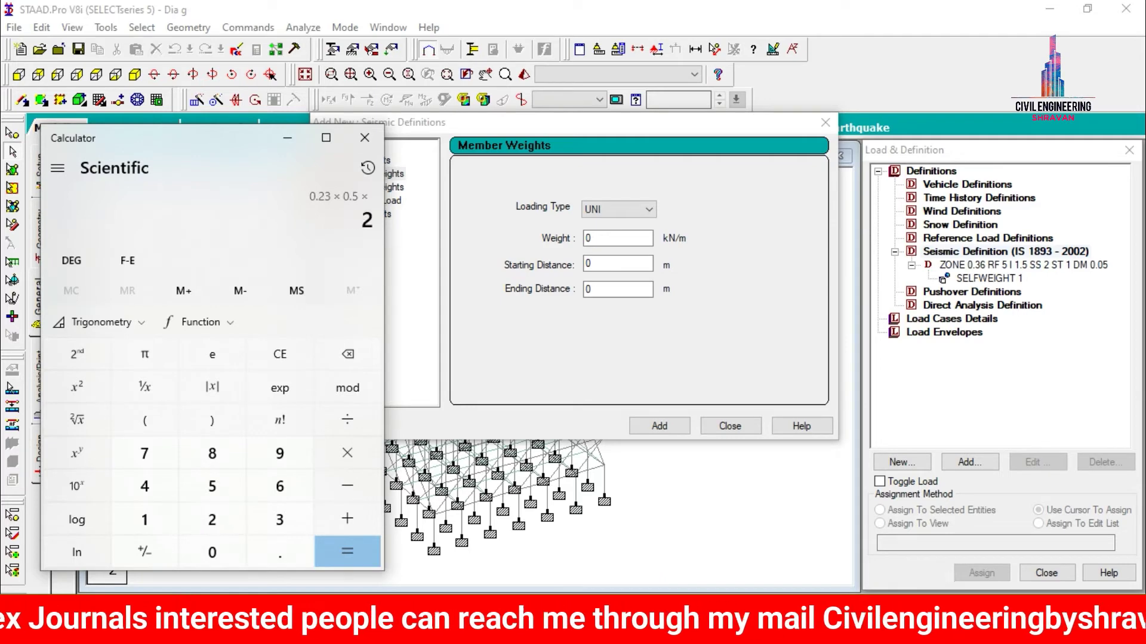
{"action": "key", "text": "Return"}
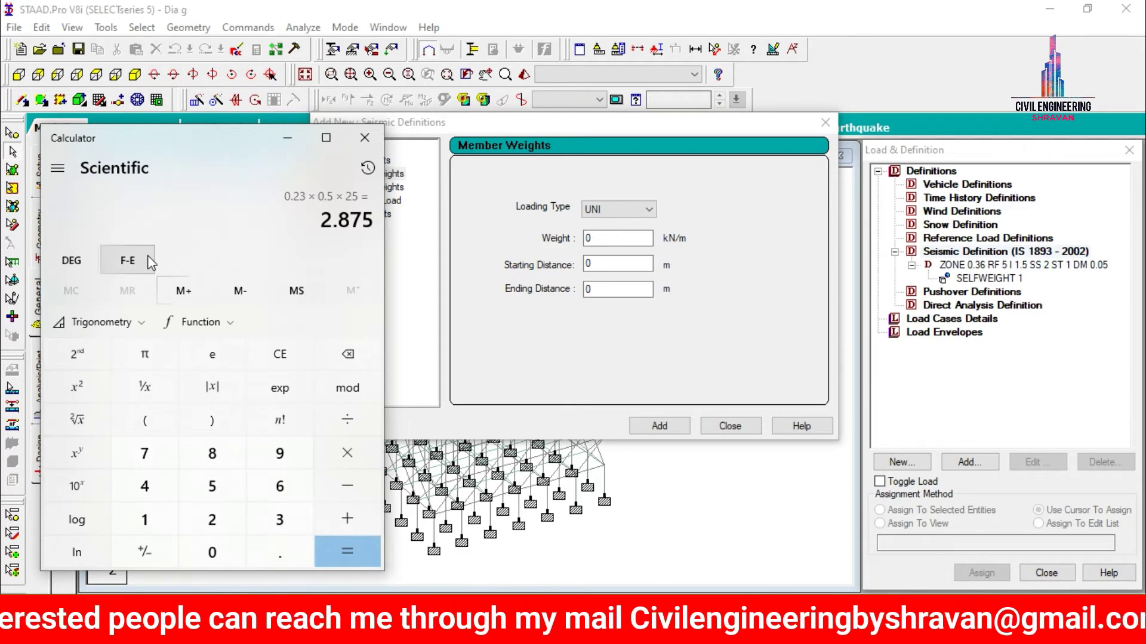
Back in STAAD.Pro, set the uniform member weight to 2.875 kN/m and add it to the seismic definition.
{"action": "left_click", "coordinate": [288, 139]}
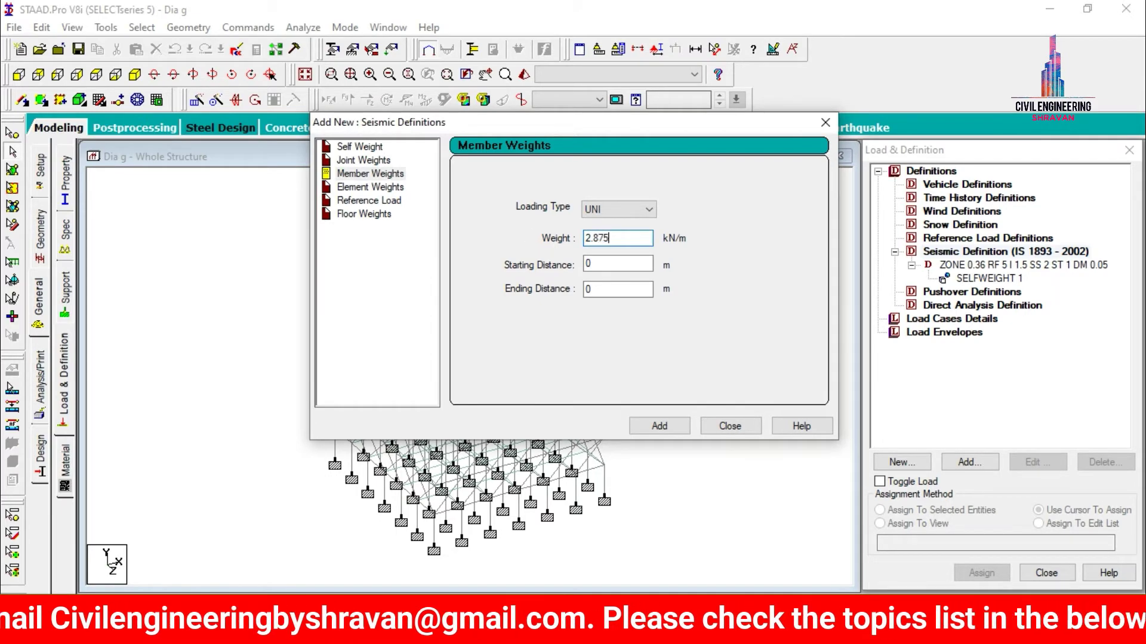
{"action": "left_click", "coordinate": [657, 426]}
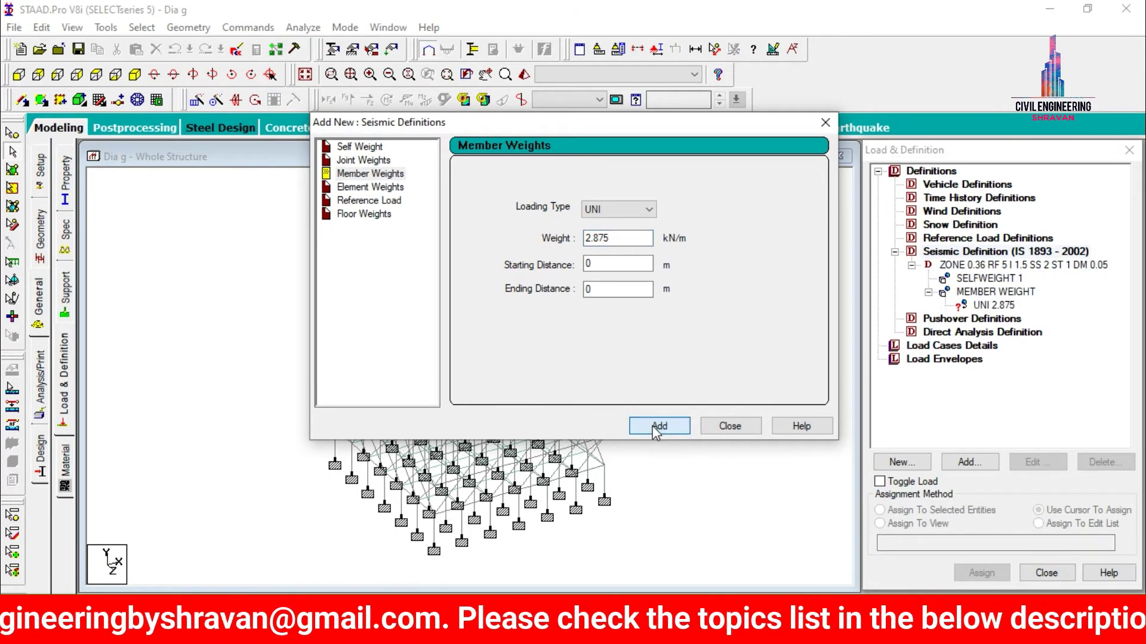
{"action": "left_click", "coordinate": [721, 426]}
Assign the UNI 2.875 member weight to all beams parallel to X and Z.
{"action": "left_click", "coordinate": [992, 305]}
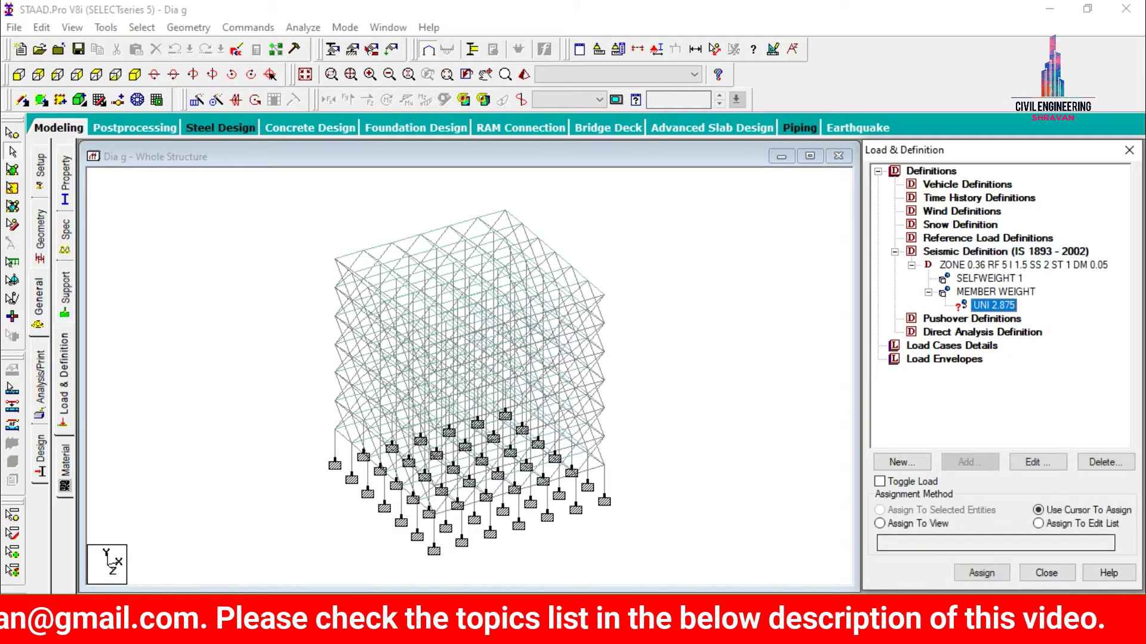
{"action": "left_click", "coordinate": [142, 27]}
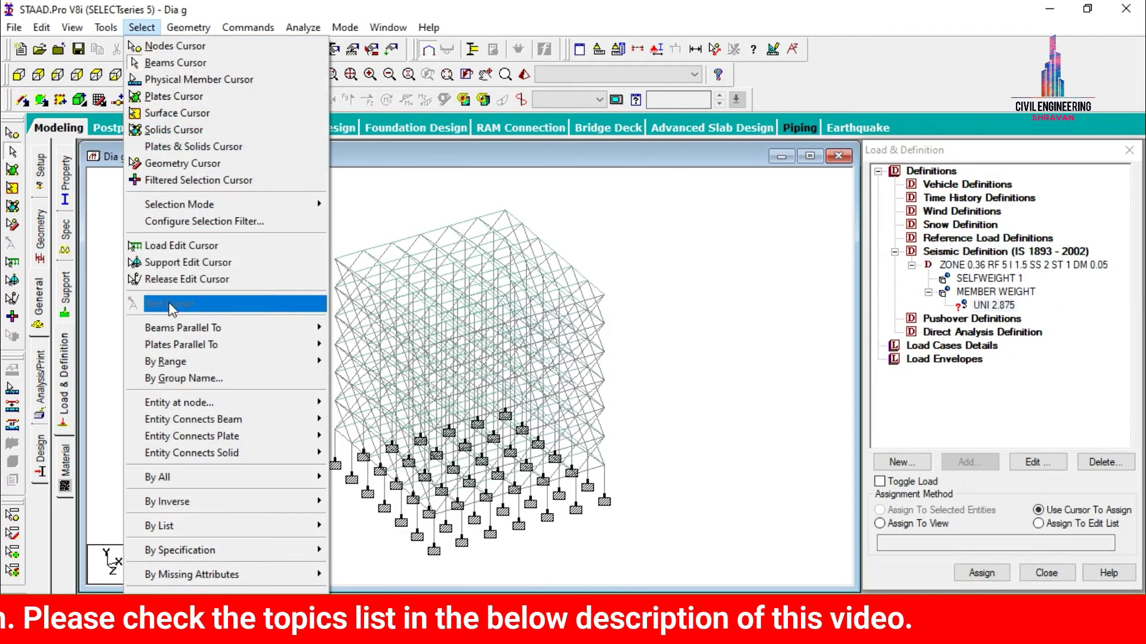
{"action": "mouse_move", "coordinate": [176, 328]}
{"action": "left_click", "coordinate": [346, 329]}
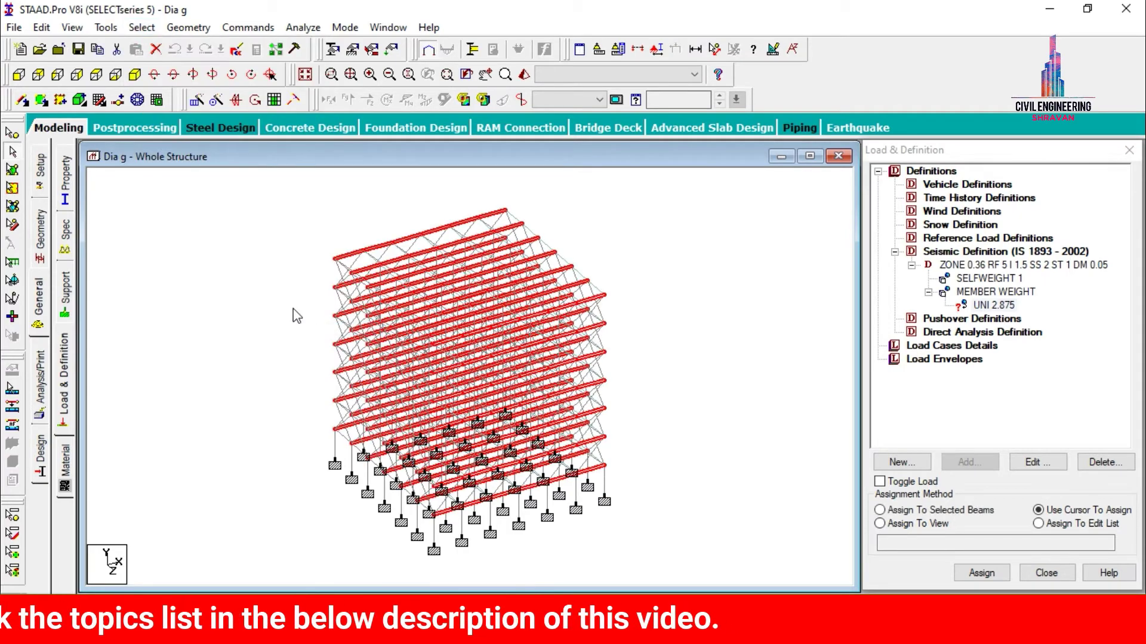
{"action": "left_click", "coordinate": [142, 27]}
{"action": "mouse_move", "coordinate": [190, 334]}
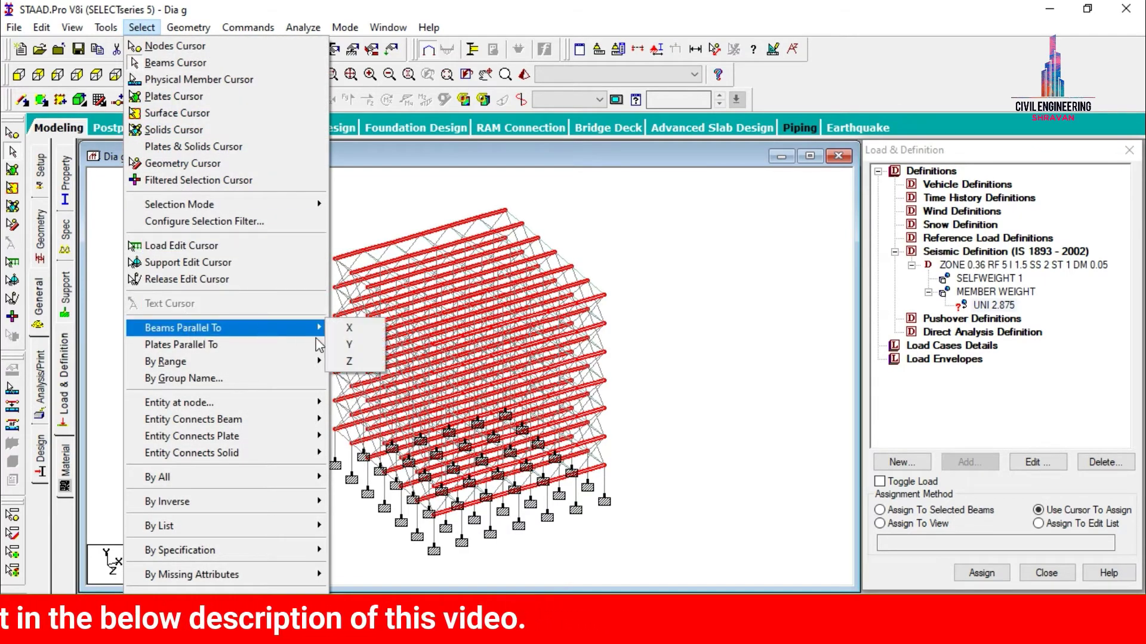
{"action": "left_click", "coordinate": [344, 358]}
{"action": "left_click", "coordinate": [881, 510]}
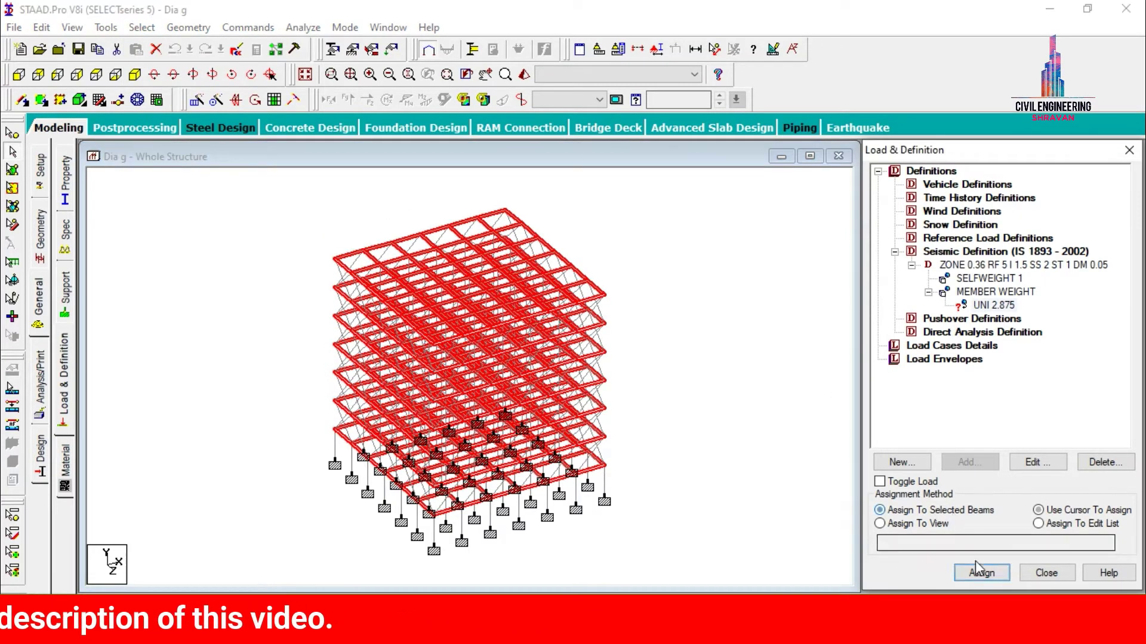
{"action": "left_click", "coordinate": [981, 573]}
{"action": "left_click", "coordinate": [1030, 410]}
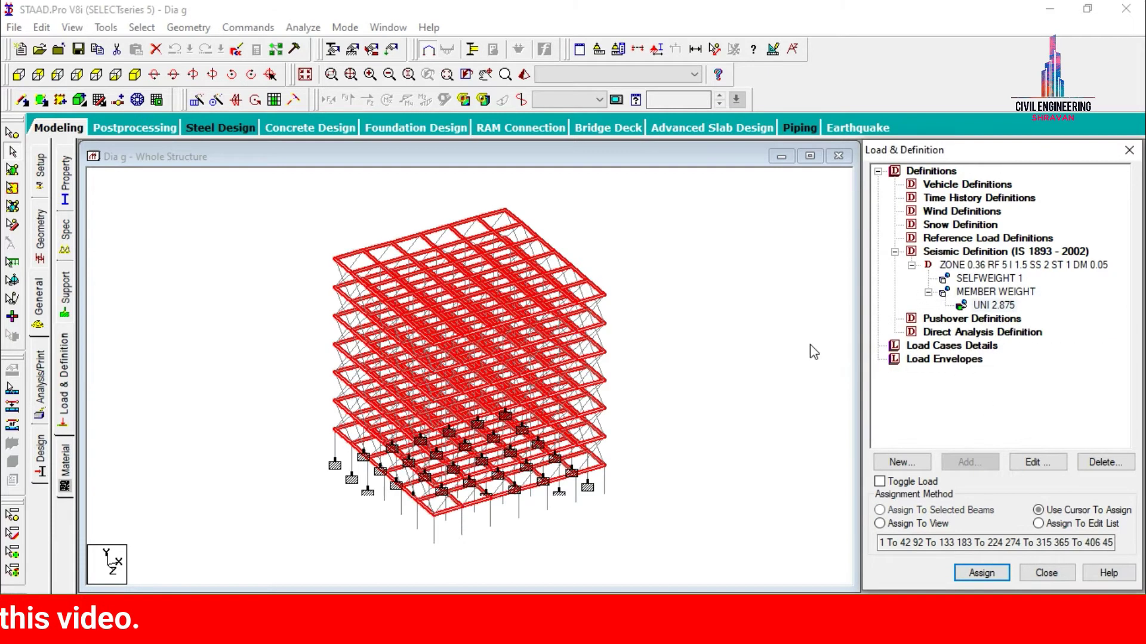
{"action": "left_click", "coordinate": [721, 299]}
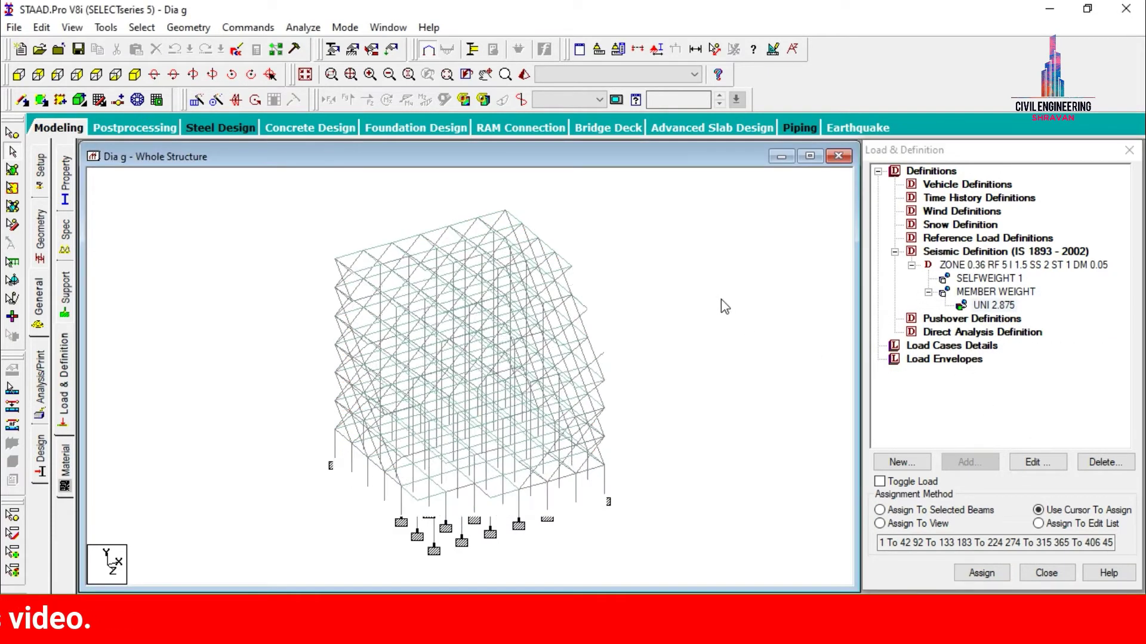
Add a wind definition with type number 1 and the comment WIND 1, and select it.
{"action": "left_click", "coordinate": [962, 211]}
{"action": "left_click", "coordinate": [968, 462]}
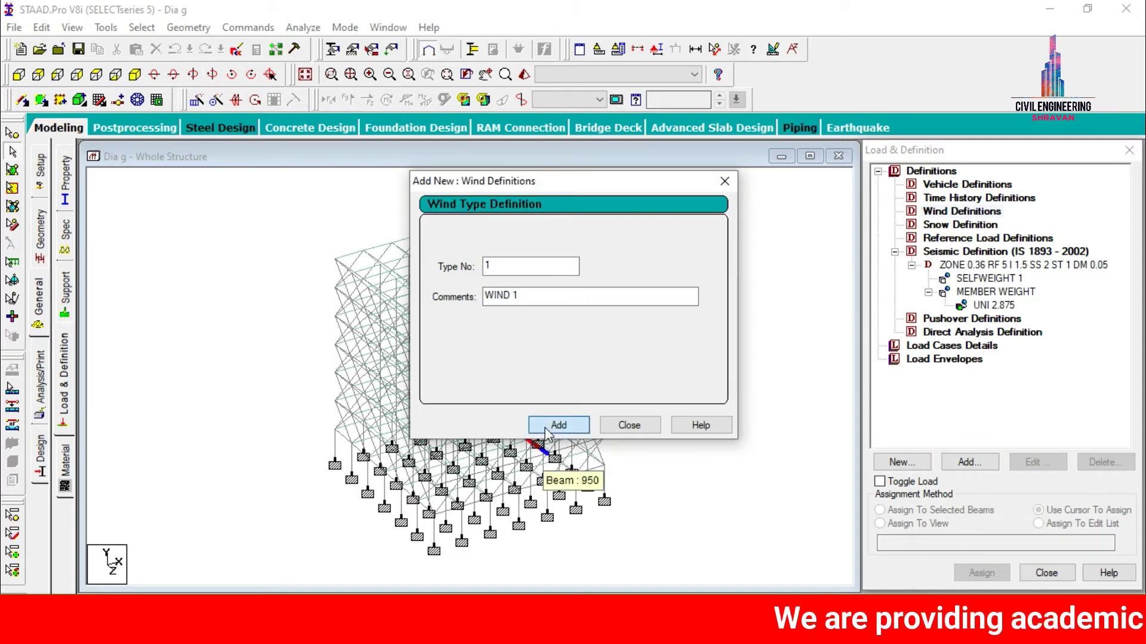
{"action": "left_click", "coordinate": [545, 426]}
{"action": "left_click", "coordinate": [625, 426]}
{"action": "left_click", "coordinate": [974, 225]}
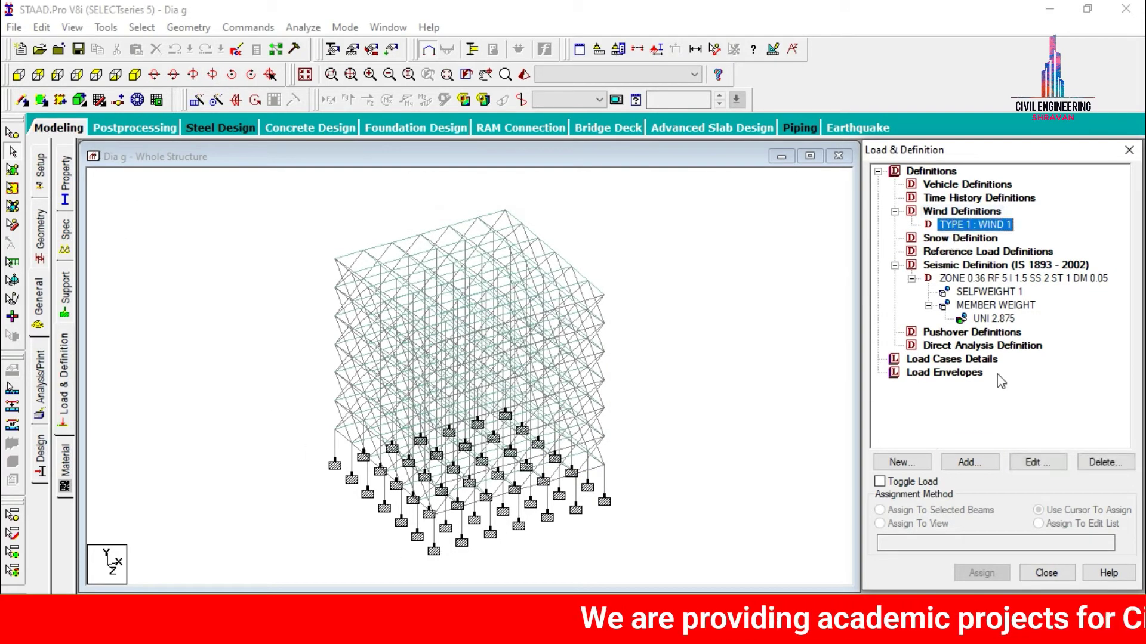
Start a custom intensity table for wind type 1 with 1.5 kN/m² at 21 m and 1.2 kN/m² at 18 m.
{"action": "left_click", "coordinate": [969, 462]}
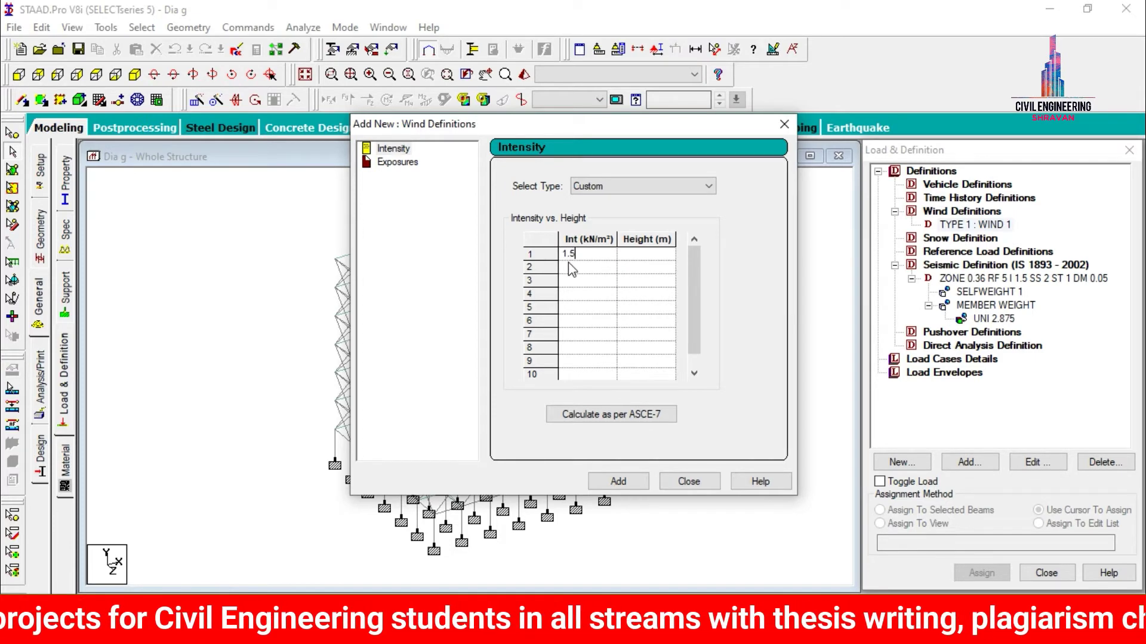
{"action": "key", "text": "Tab"}
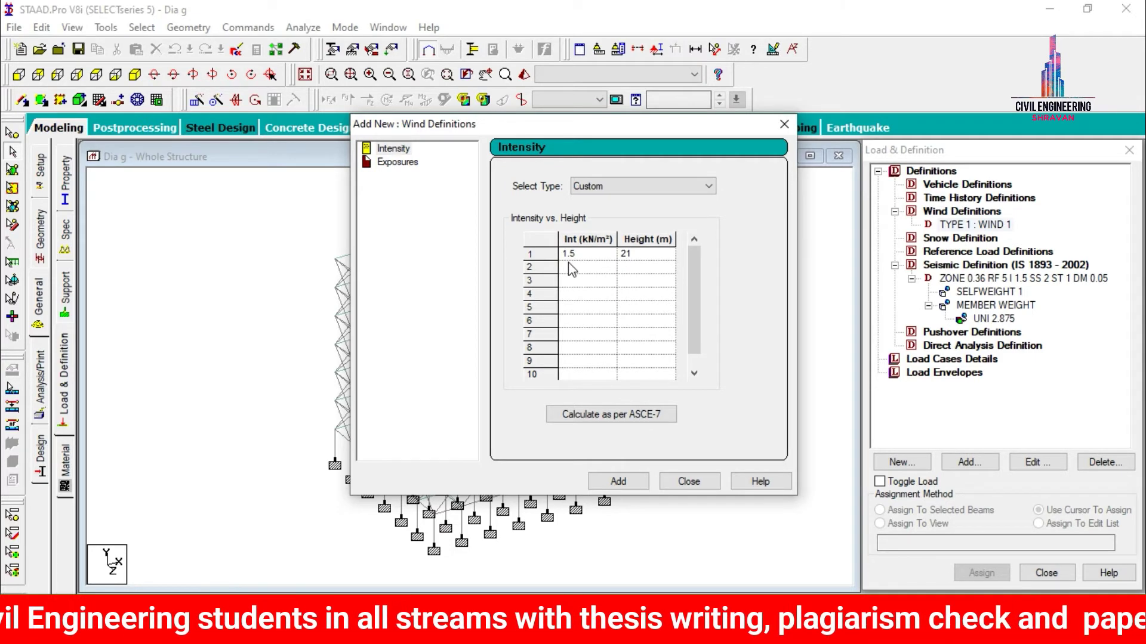
{"action": "left_click", "coordinate": [571, 267]}
{"action": "key", "text": "Tab"}
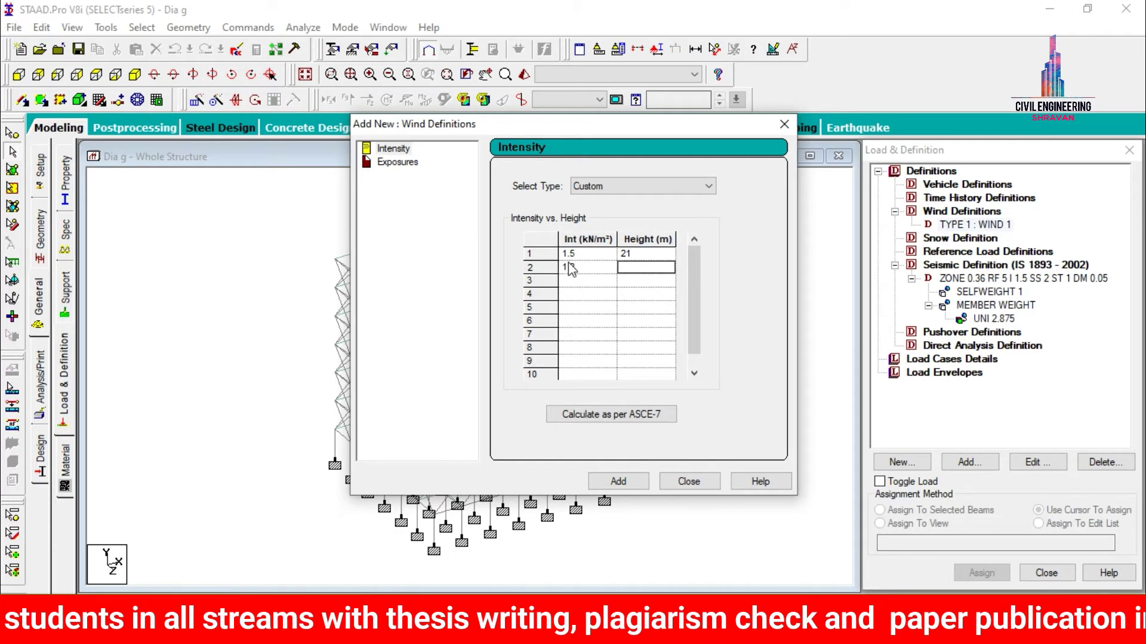
{"action": "type", "text": "18"}
{"action": "key", "text": "Tab"}
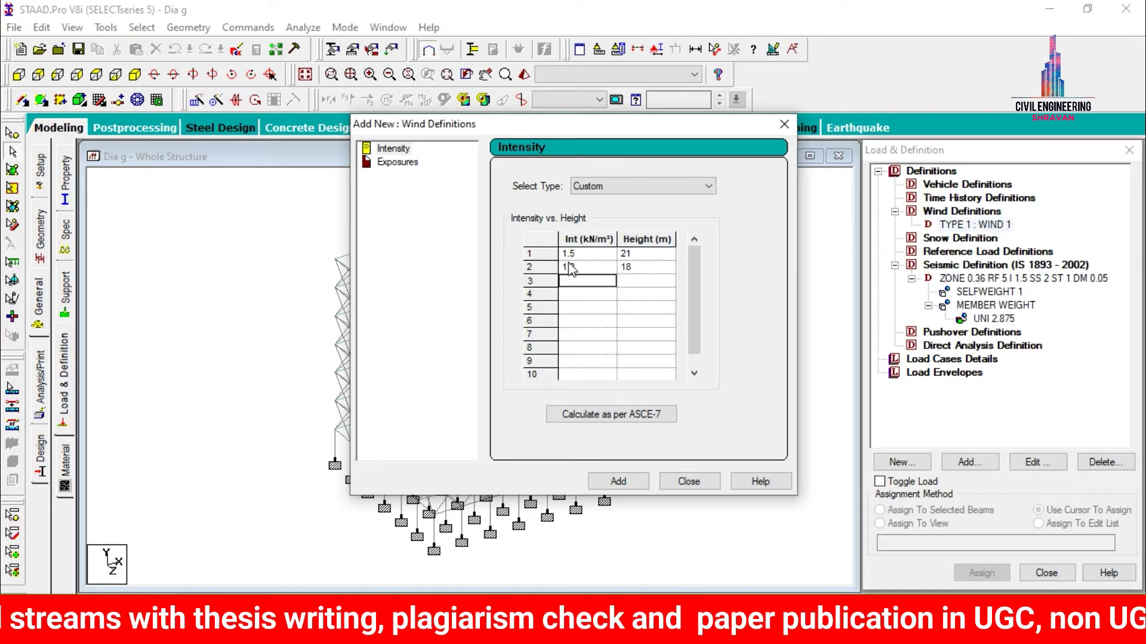
Enter wind intensities of 1 kN/m² at 12 m and 0.5 kN/m² at 6 m, and add the intensity table.
{"action": "type", "text": "1"}
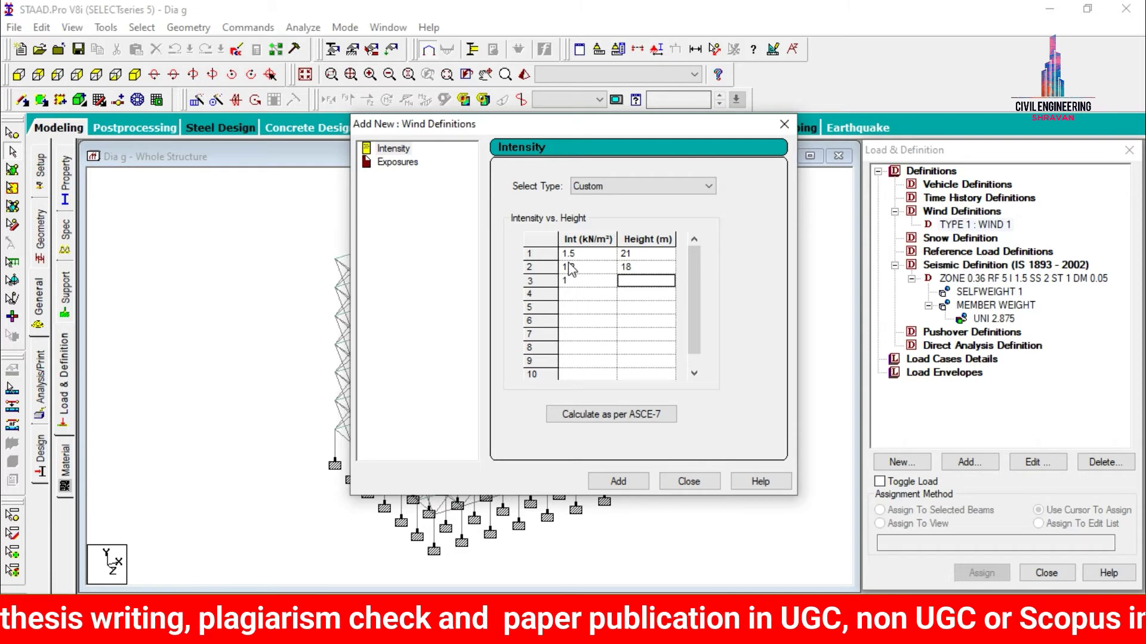
{"action": "key", "text": "Tab"}
{"action": "type", "text": "12"}
{"action": "key", "text": "Tab"}
{"action": "type", "text": "0.5"}
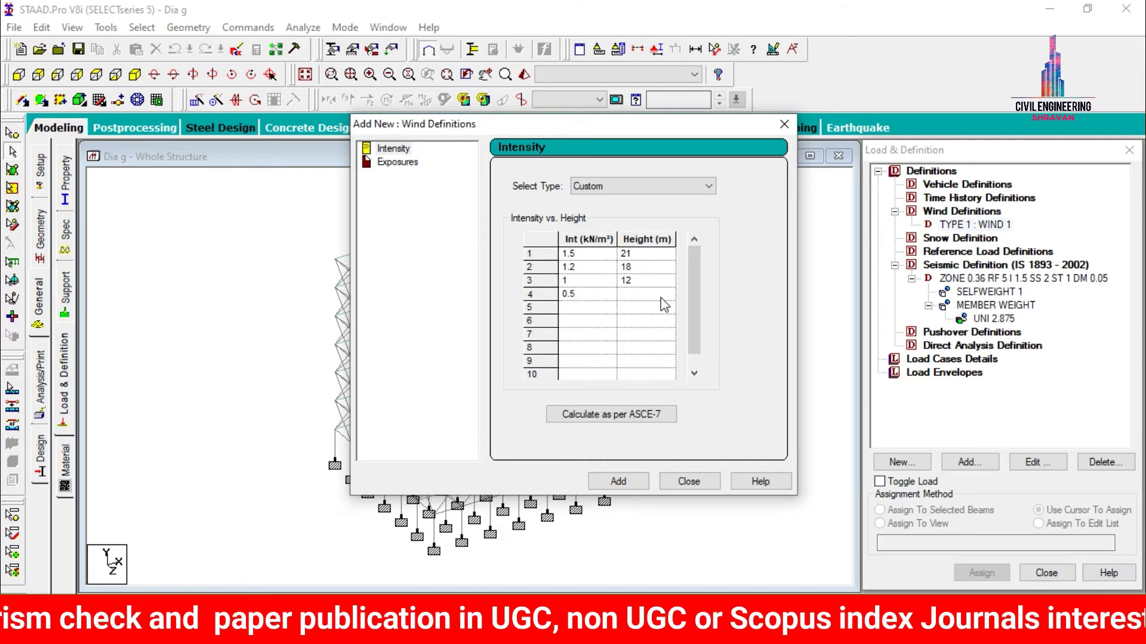
{"action": "key", "text": "Tab"}
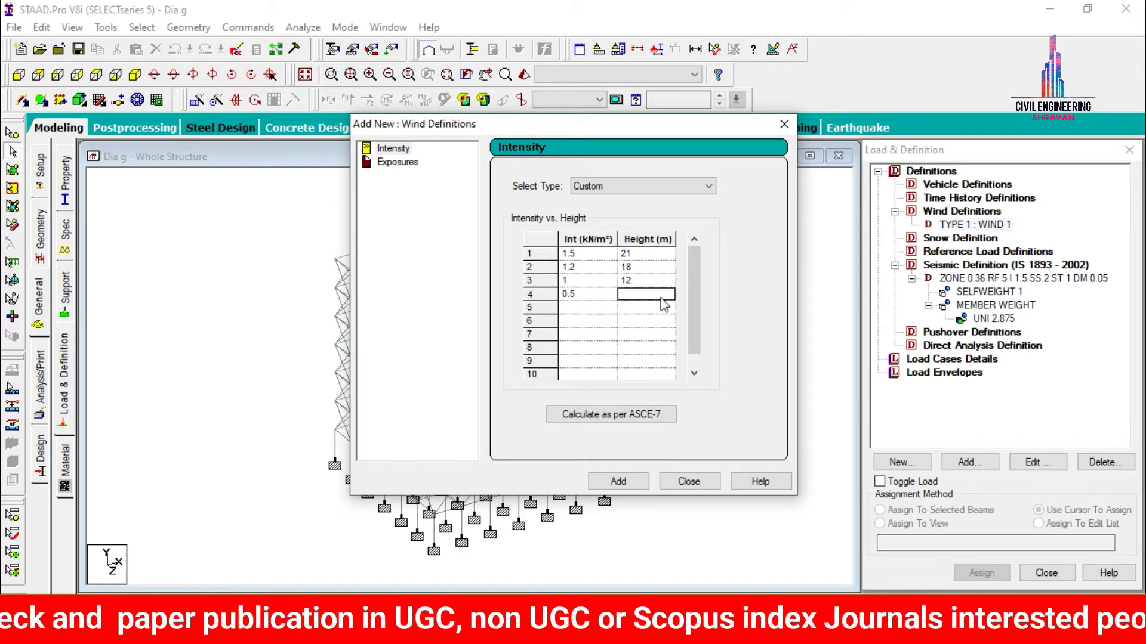
{"action": "type", "text": "6"}
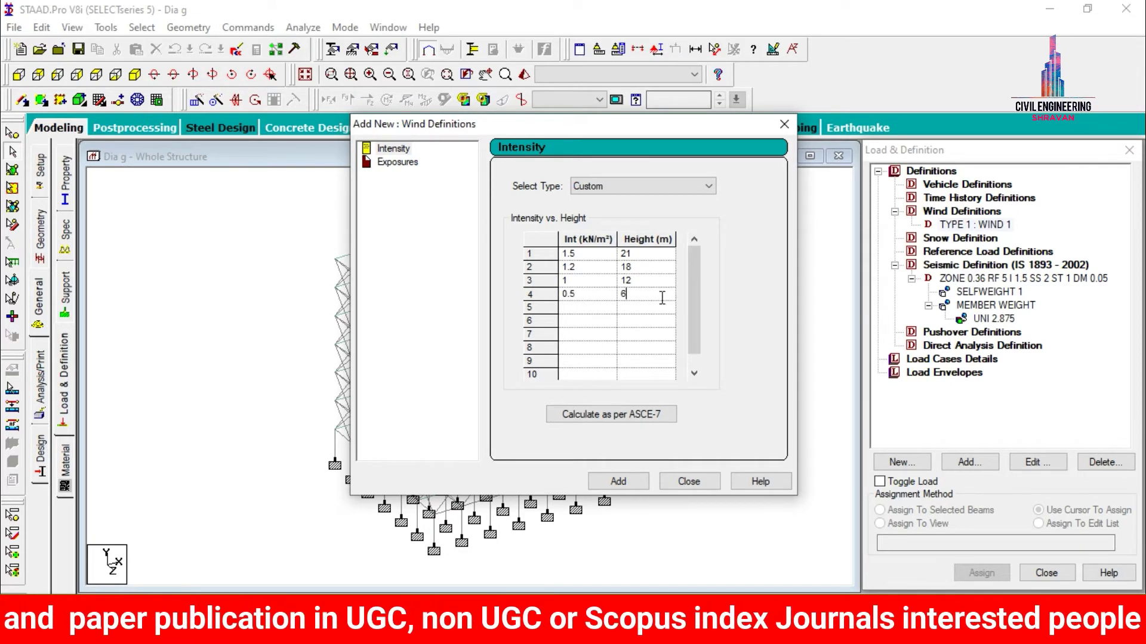
{"action": "left_click", "coordinate": [619, 481]}
Add an exposure with factor 1 to the WIND 1 definition.
{"action": "left_click_drag", "start_coordinate": [522, 241], "coordinate": [277, 224]}
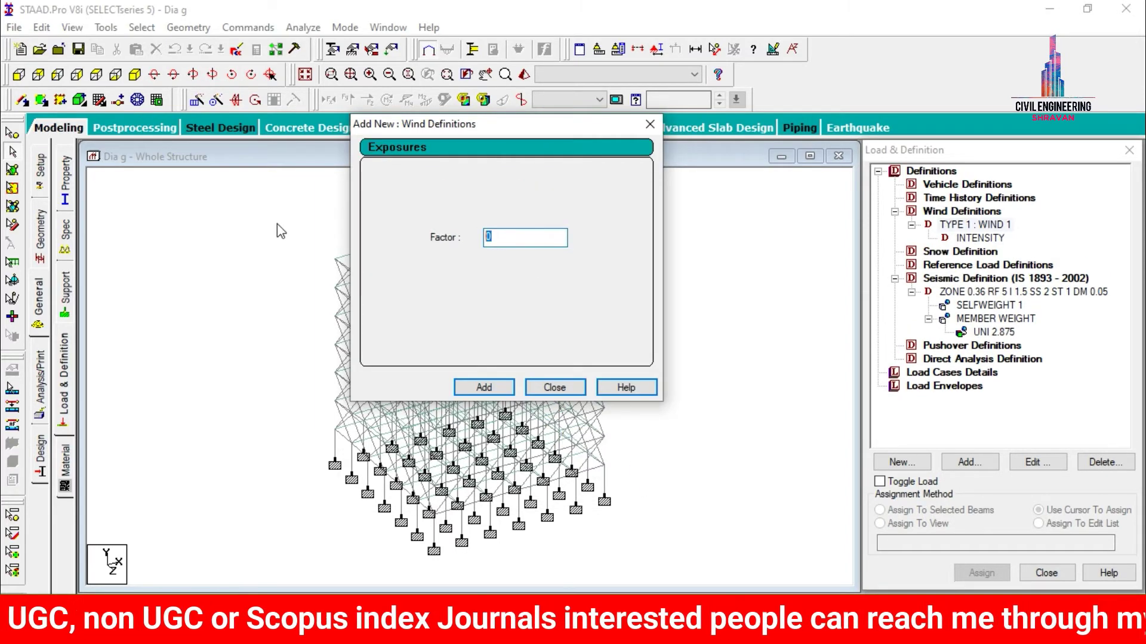
{"action": "type", "text": "1"}
{"action": "key", "text": "Return"}
{"action": "left_click", "coordinate": [555, 387]}
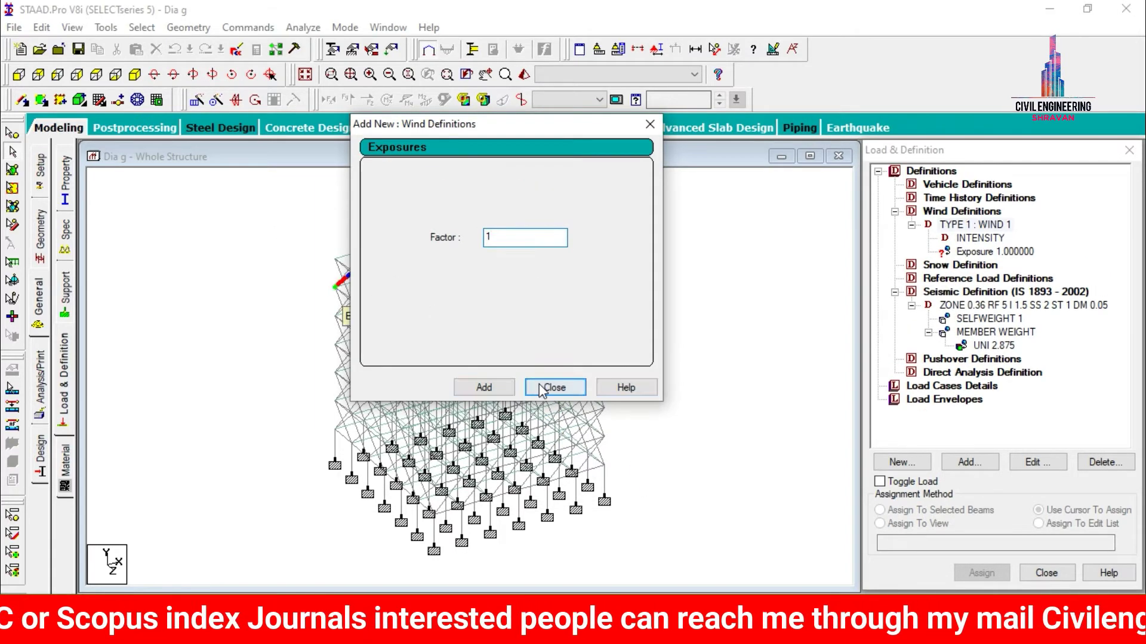
Assign the wind exposure of factor 1 to the whole structure in view.
{"action": "left_click", "coordinate": [957, 251]}
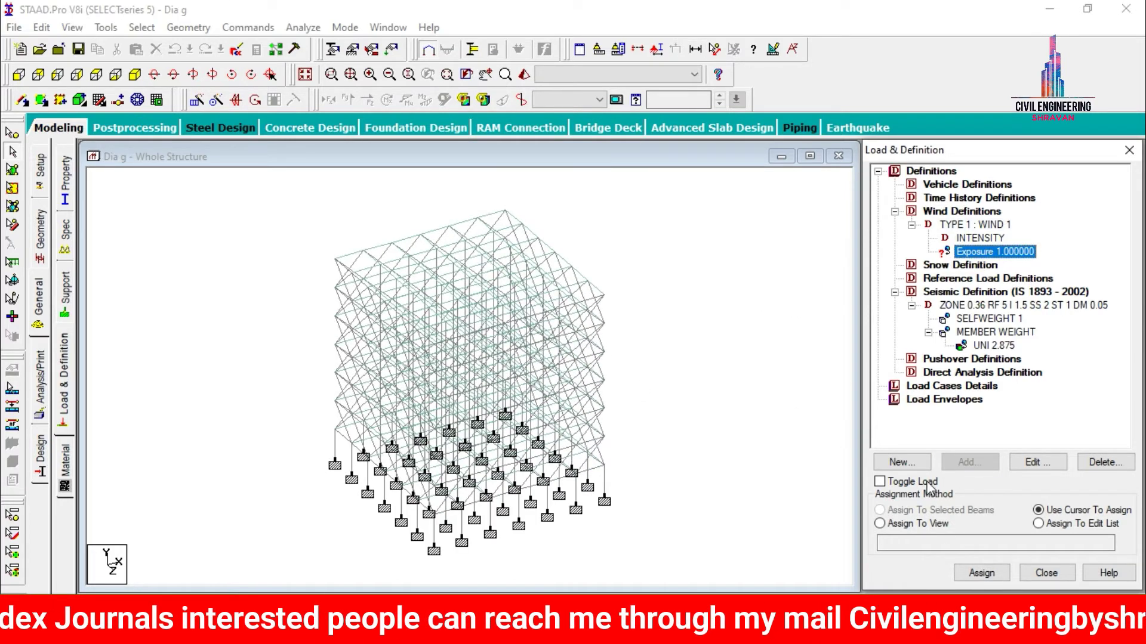
{"action": "left_click", "coordinate": [912, 525]}
{"action": "left_click", "coordinate": [981, 573]}
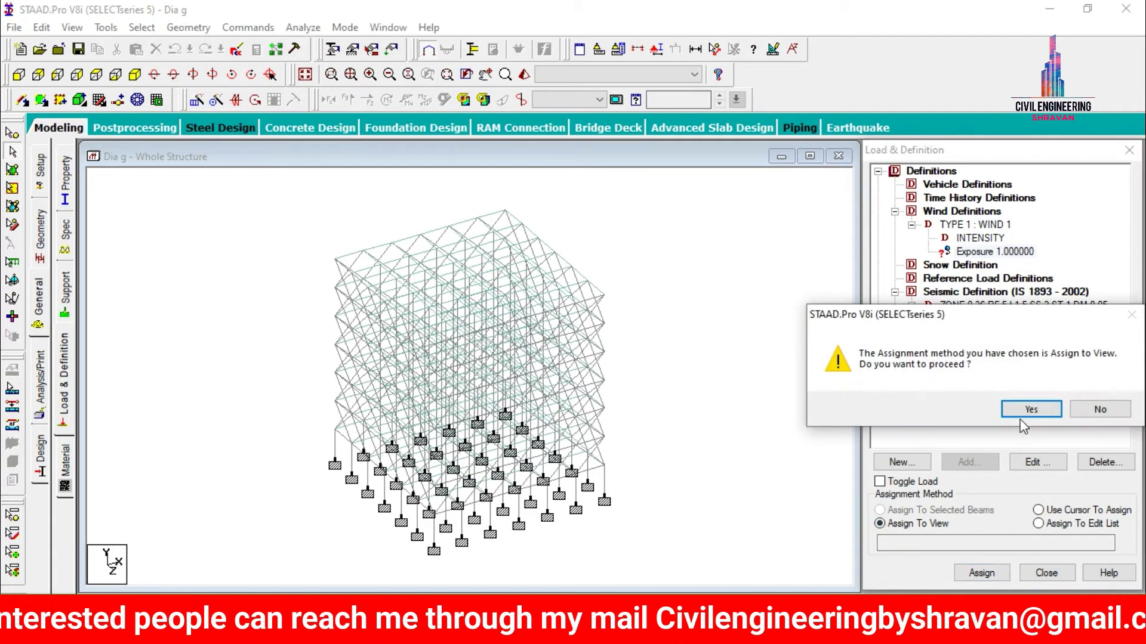
{"action": "left_click", "coordinate": [1007, 408]}
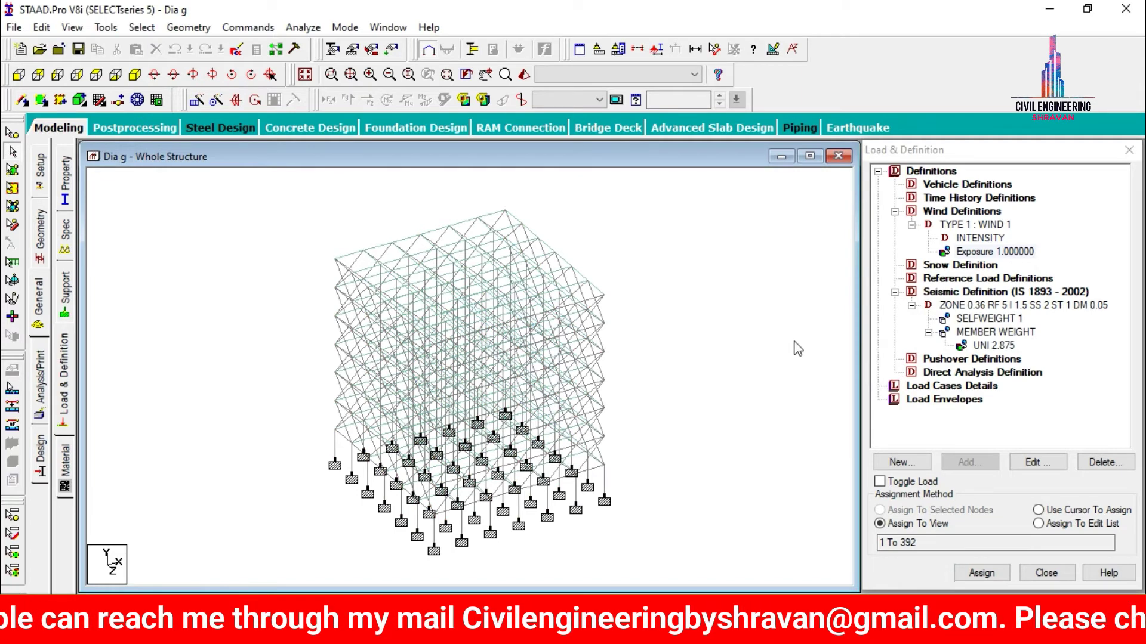
Create two primary load cases of loading type Seismic, number 1 titled EQ X and number 2 titled EQ Z.
{"action": "left_click", "coordinate": [952, 387]}
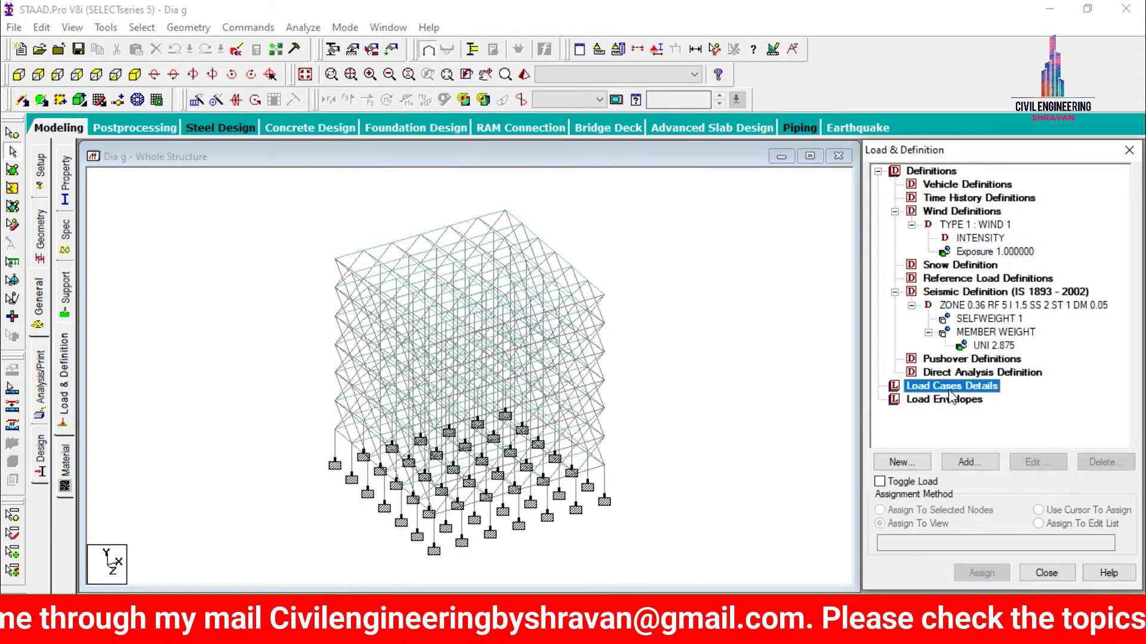
{"action": "left_click", "coordinate": [969, 462]}
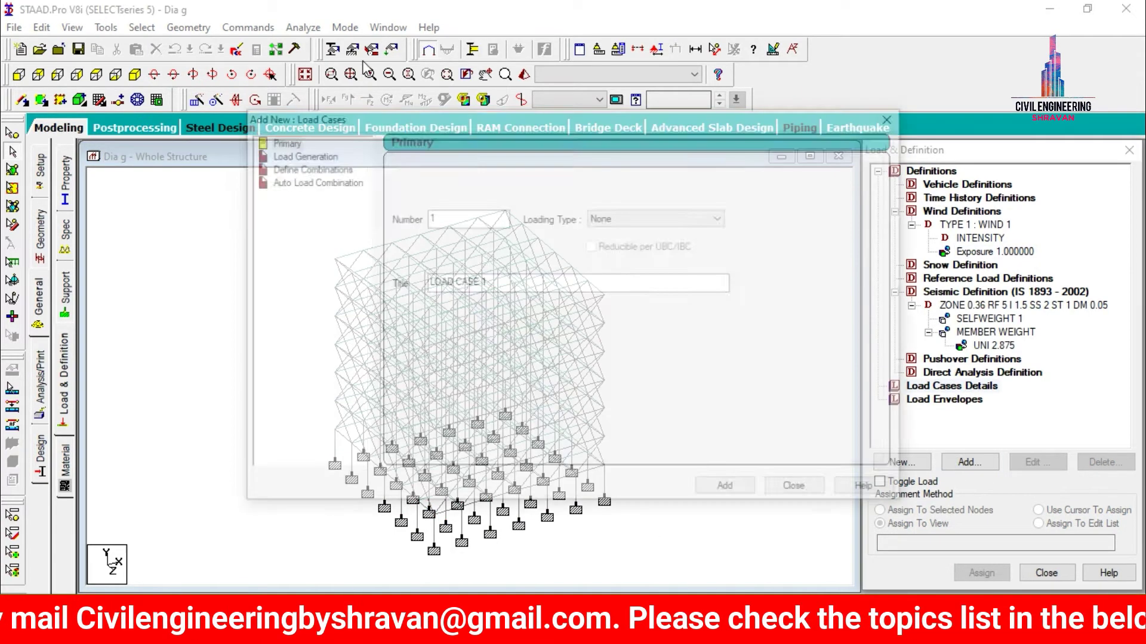
{"action": "left_click", "coordinate": [656, 217]}
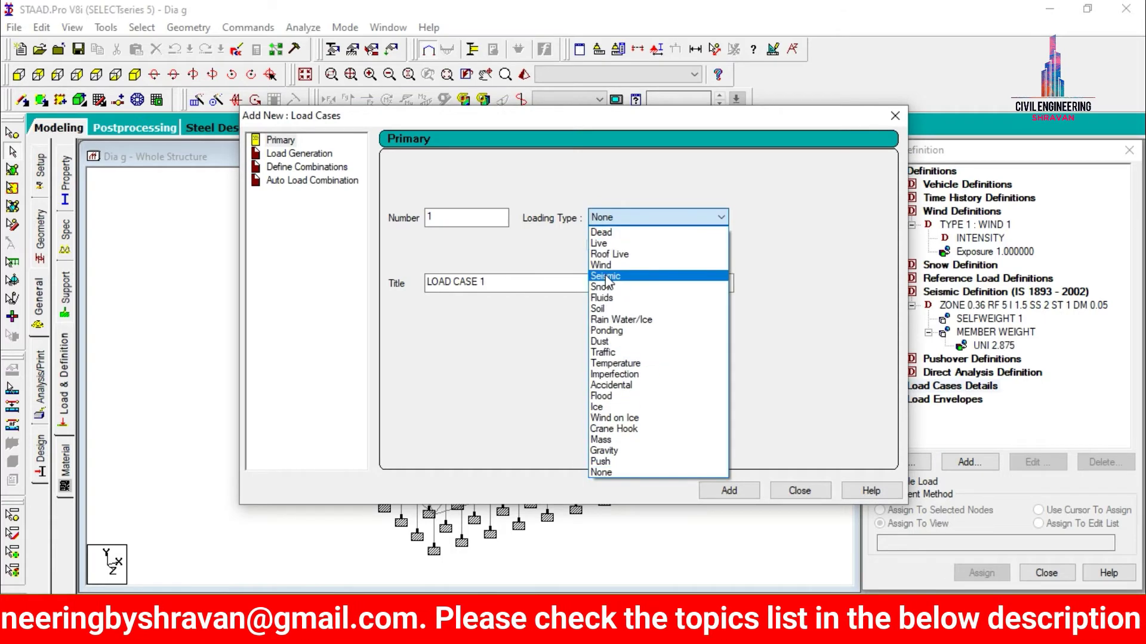
{"action": "left_click", "coordinate": [615, 277]}
{"action": "left_click_drag", "start_coordinate": [557, 283], "coordinate": [168, 258]}
{"action": "type", "text": "eq"}
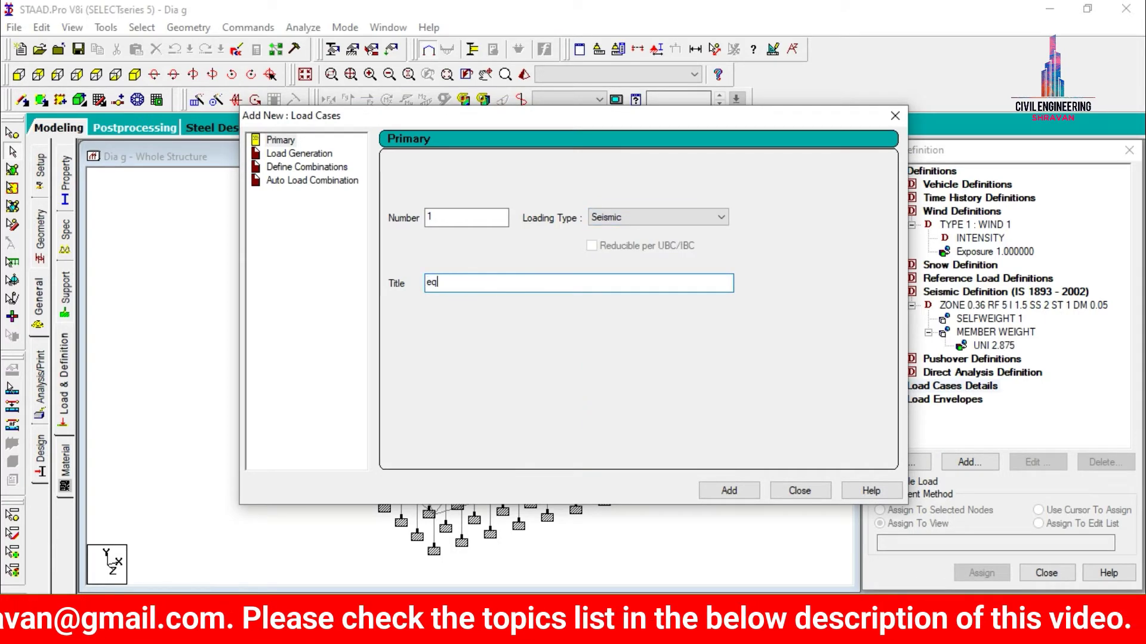
{"action": "key", "text": "BackSpace"}
{"action": "key", "text": "BackSpace"}
{"action": "key", "text": "BackSpace"}
{"action": "type", "text": "E"}
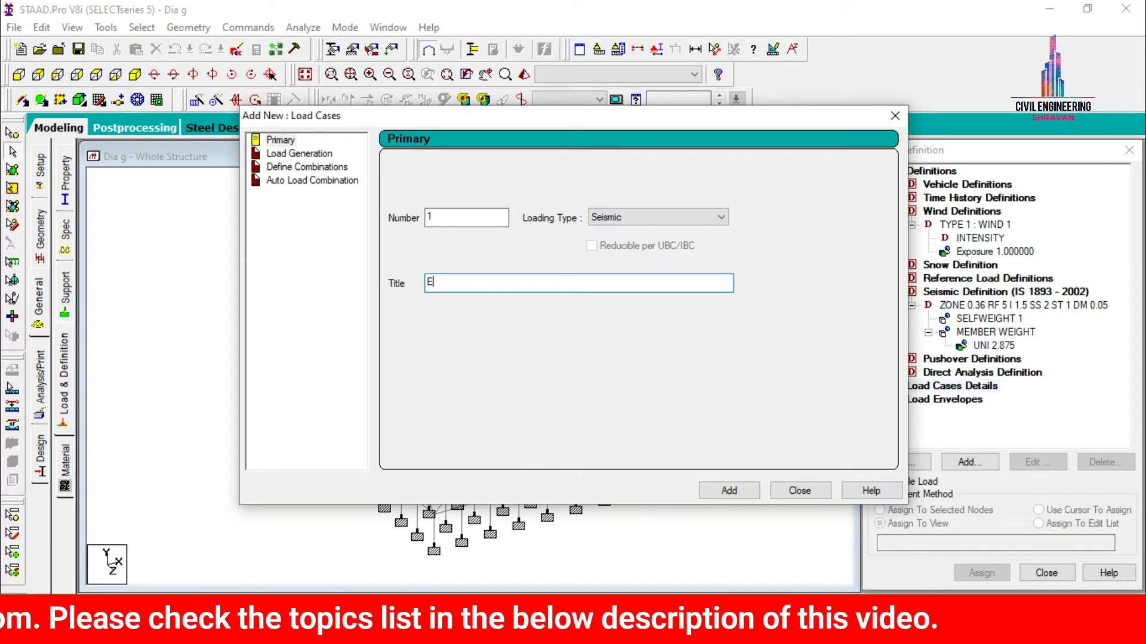
{"action": "type", "text": "Q X"}
{"action": "key", "text": "Return"}
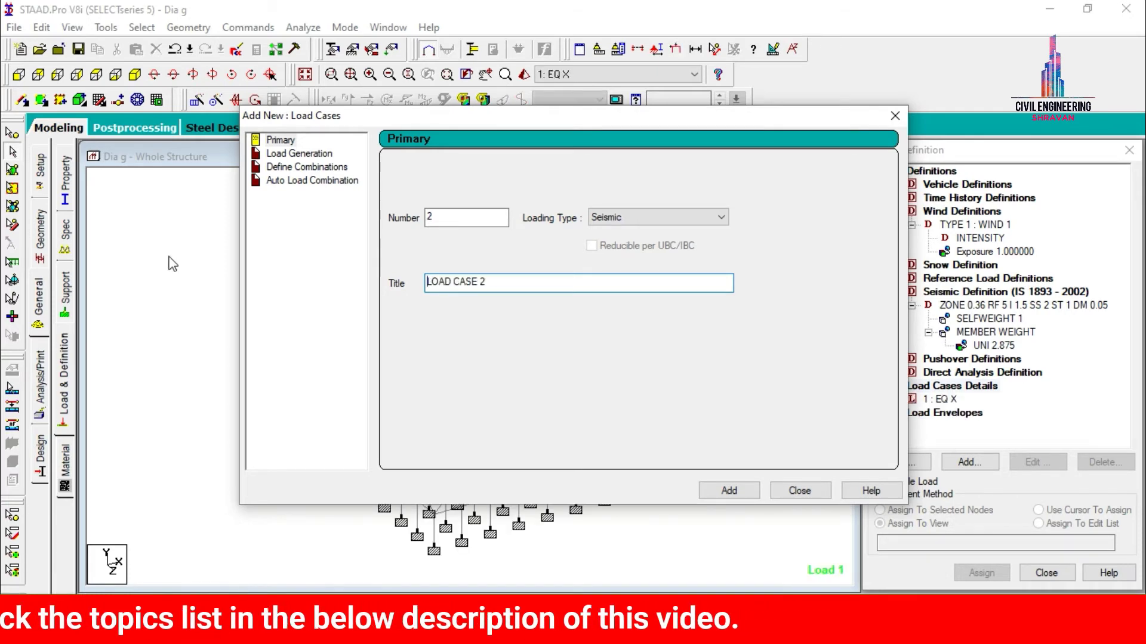
{"action": "key", "text": "BackSpace"}
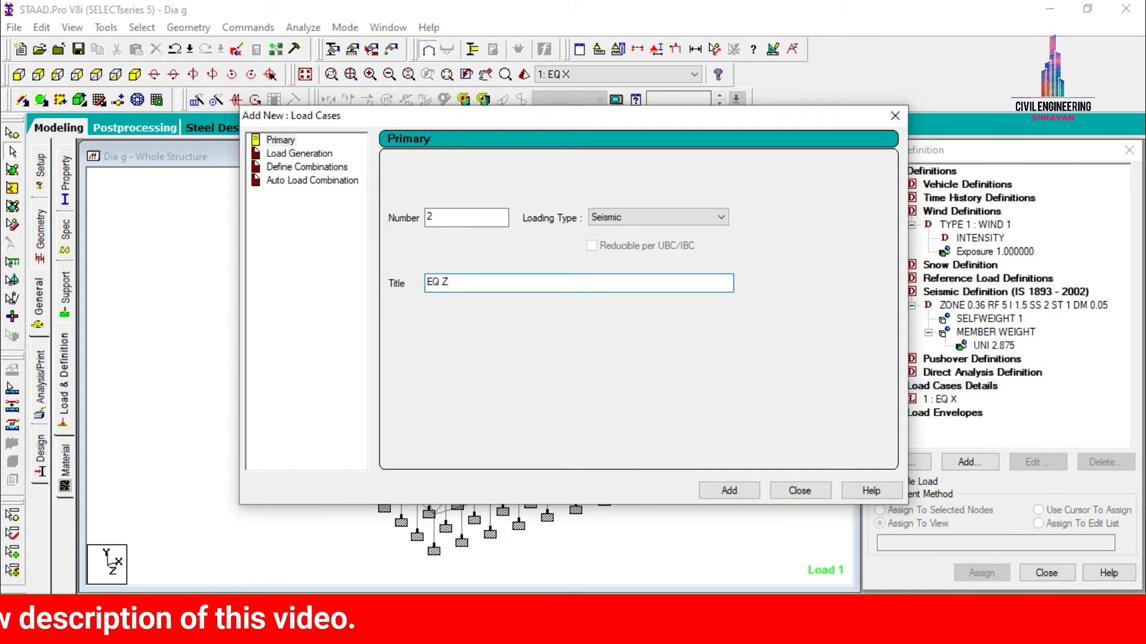
{"action": "key", "text": "Return"}
Add two Wind load cases, number 3 titled W X and number 4 titled W Z, and decline the auto save.
{"action": "left_click", "coordinate": [659, 212]}
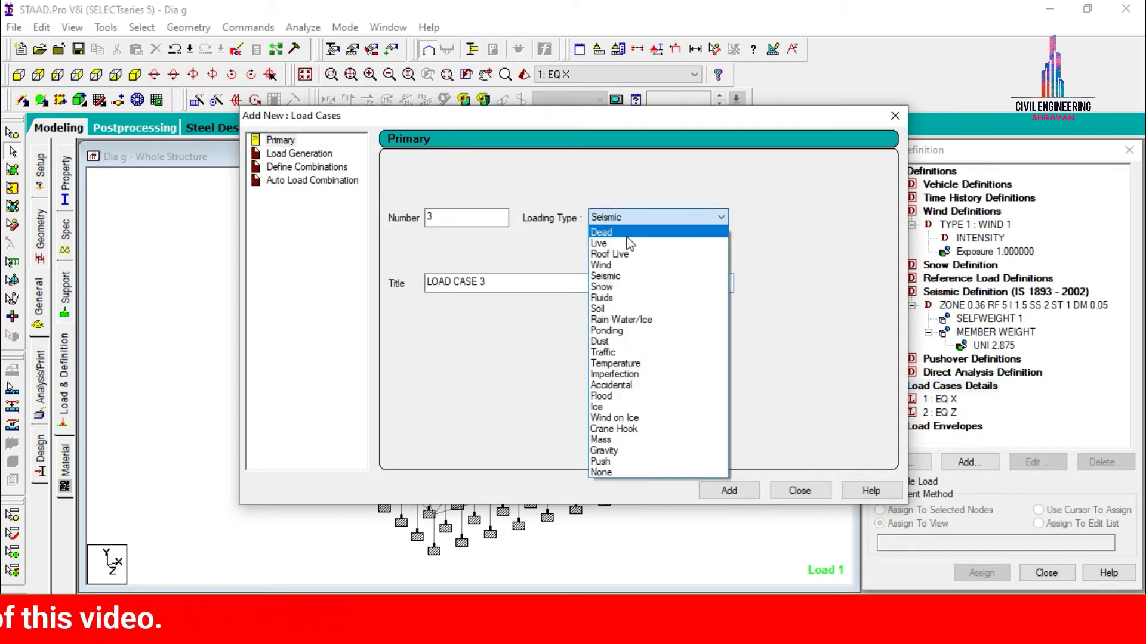
{"action": "left_click", "coordinate": [615, 263]}
{"action": "left_click_drag", "start_coordinate": [495, 281], "coordinate": [330, 322]}
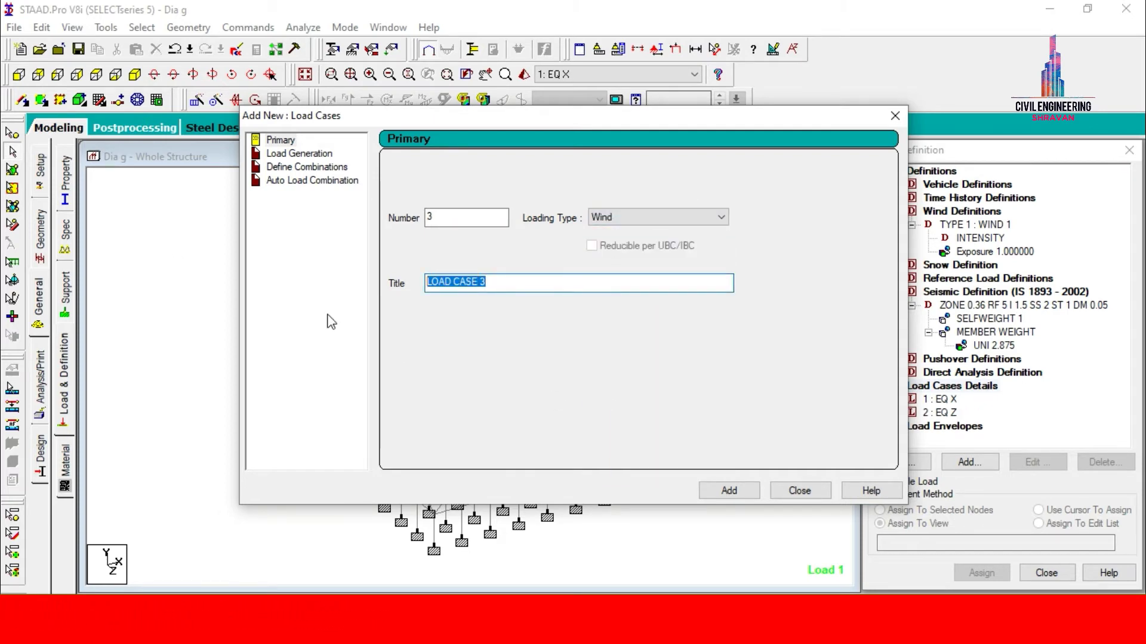
{"action": "type", "text": "W X"}
{"action": "key", "text": "Return"}
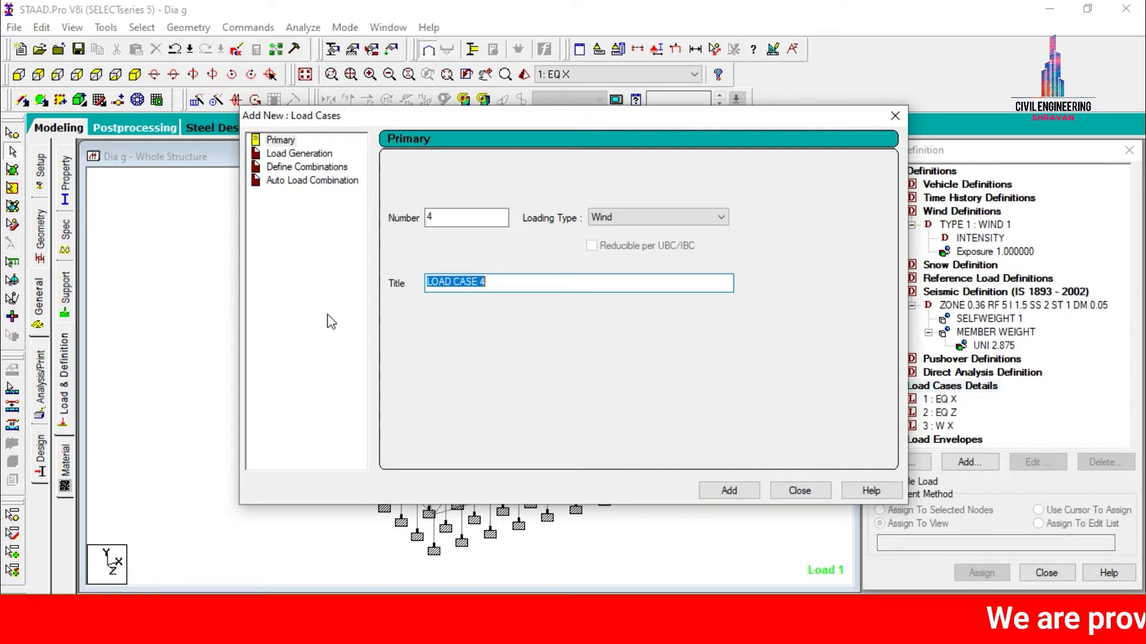
{"action": "key", "text": "BackSpace"}
{"action": "type", "text": "W Z"}
{"action": "key", "text": "Return"}
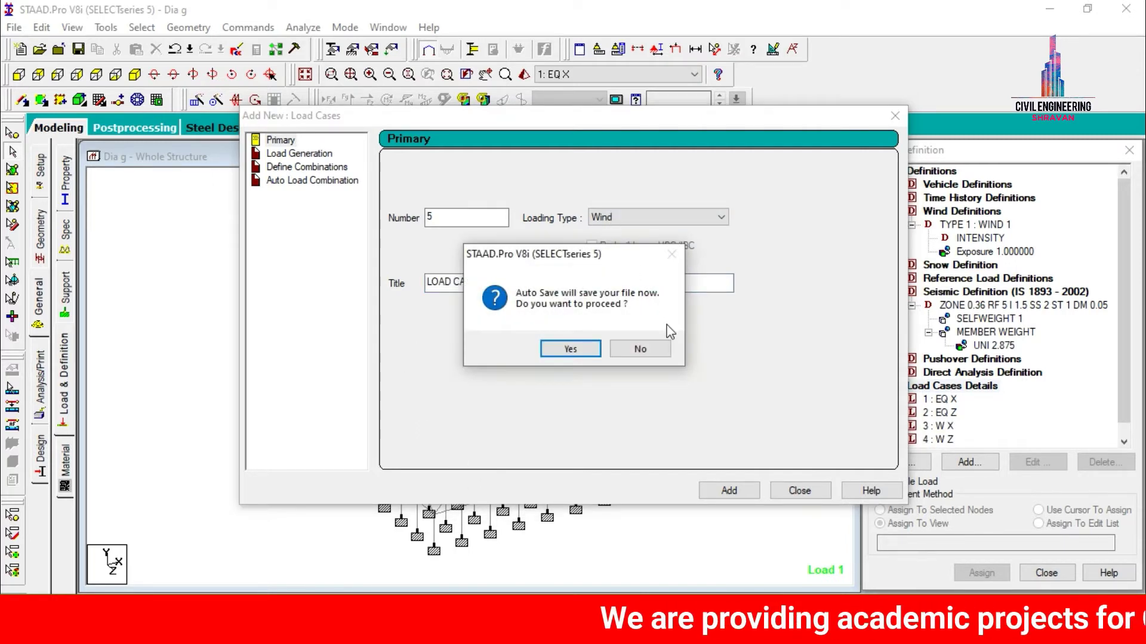
{"action": "left_click", "coordinate": [645, 345]}
Add load case 5 with loading type Dead and the title DL.
{"action": "left_click", "coordinate": [619, 219]}
{"action": "left_click", "coordinate": [615, 232]}
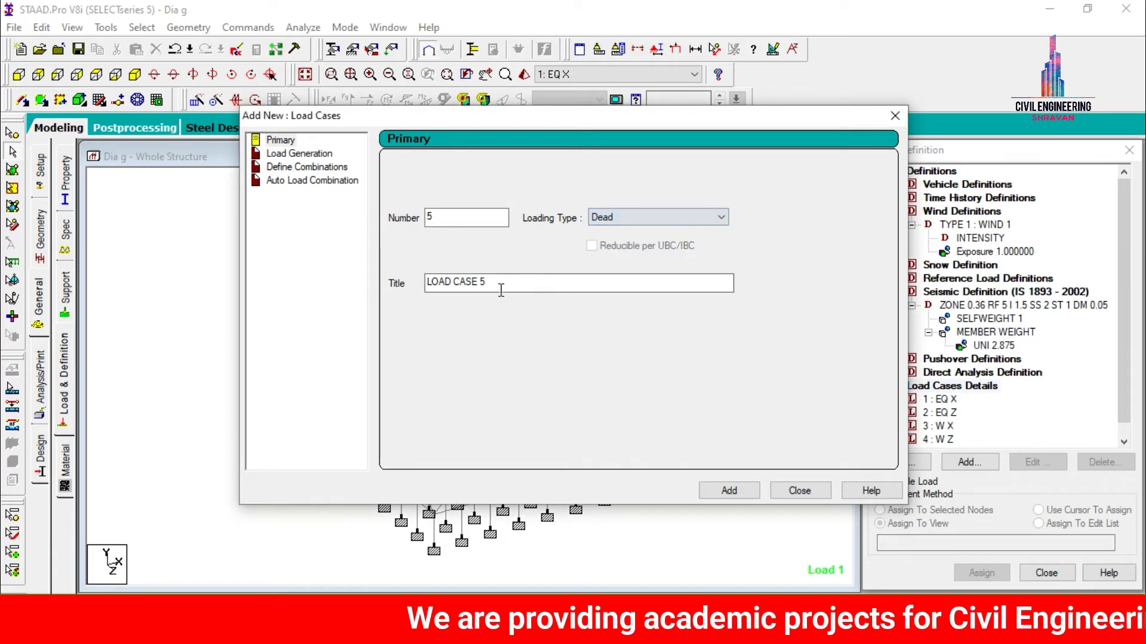
{"action": "left_click_drag", "start_coordinate": [504, 286], "coordinate": [316, 316]}
{"action": "type", "text": "DL"}
{"action": "key", "text": "Return"}
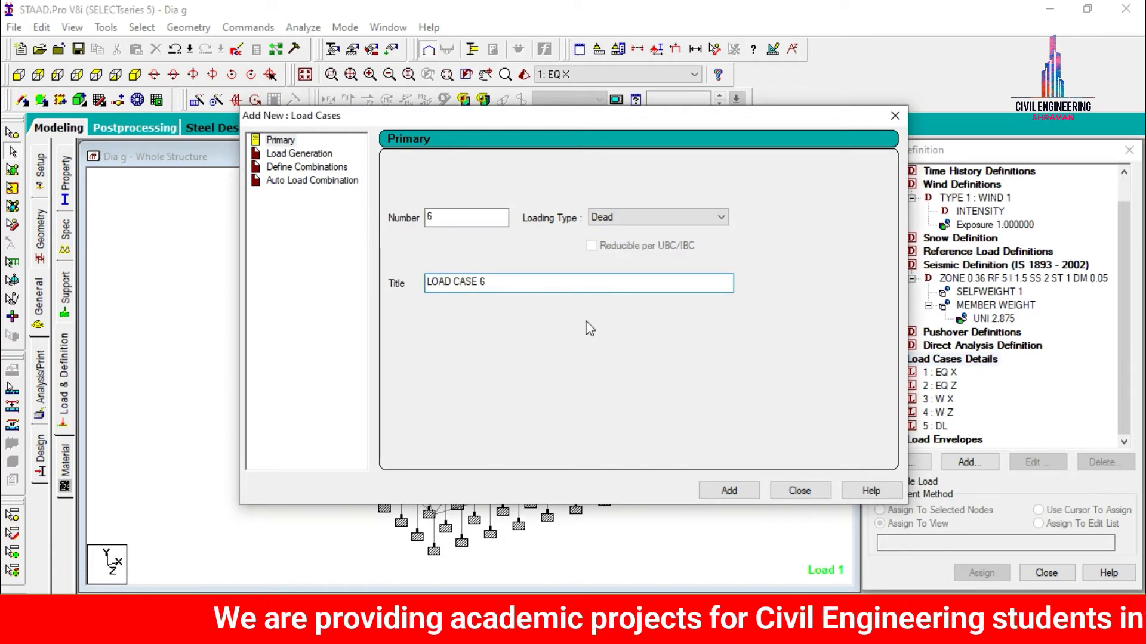
Add load case 6 with loading type Live and the title LL, and finish creating load cases.
{"action": "left_click", "coordinate": [608, 218]}
{"action": "left_click", "coordinate": [599, 243]}
{"action": "left_click_drag", "start_coordinate": [502, 283], "coordinate": [153, 281]}
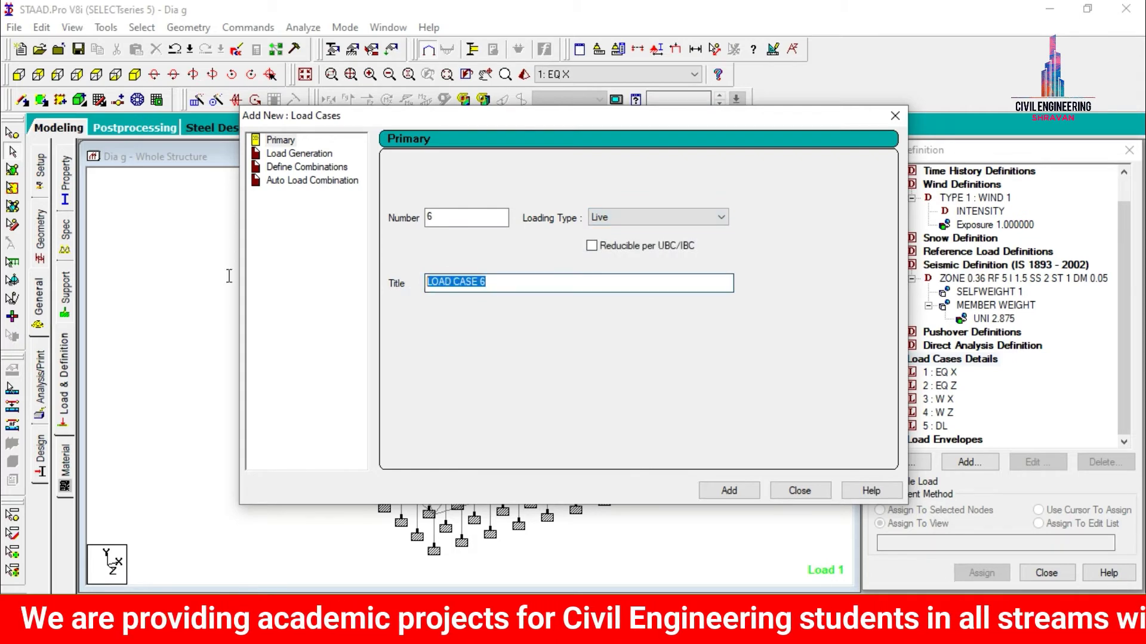
{"action": "type", "text": "LL"}
{"action": "key", "text": "Return"}
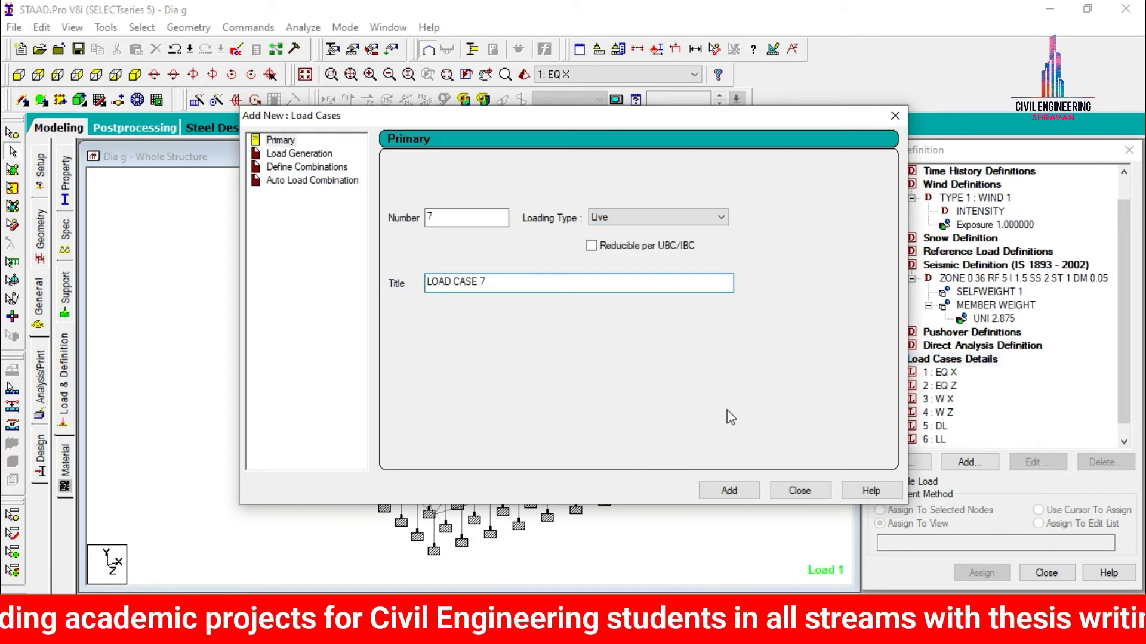
{"action": "left_click", "coordinate": [813, 488]}
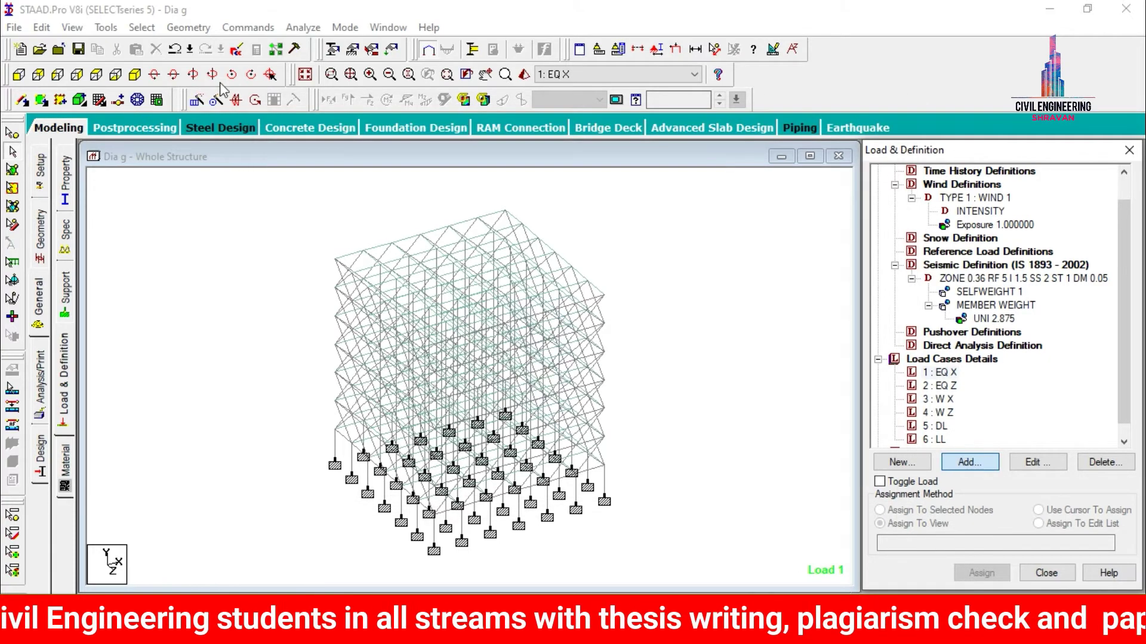
Add a seismic load in the X direction with factor 1 to the EQ X load case.
{"action": "left_click", "coordinate": [969, 461]}
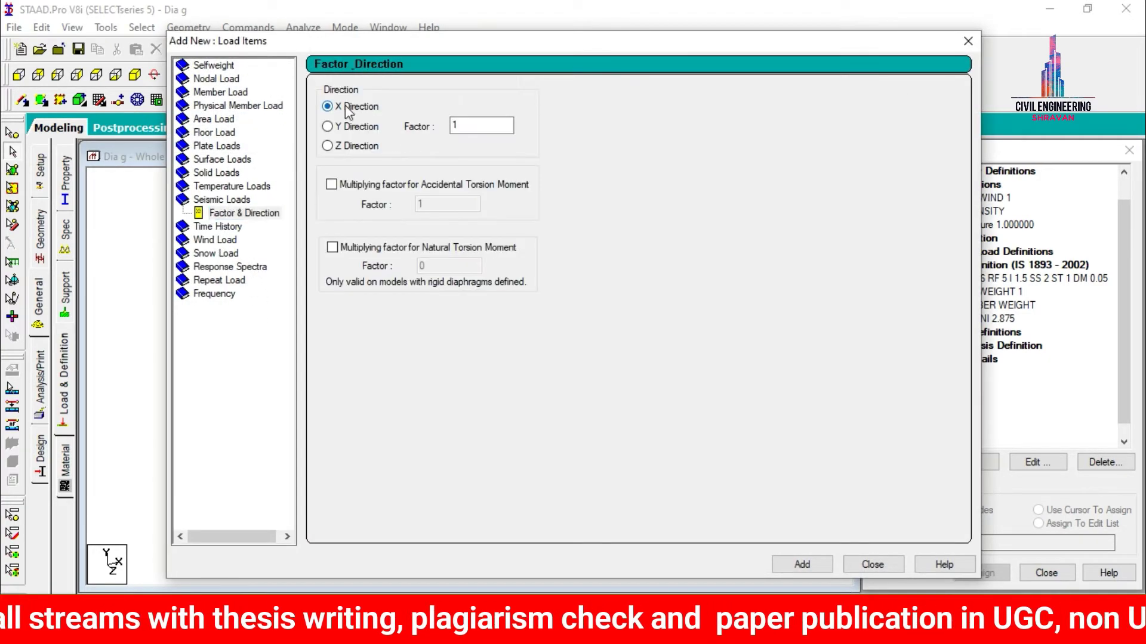
{"action": "left_click", "coordinate": [802, 565]}
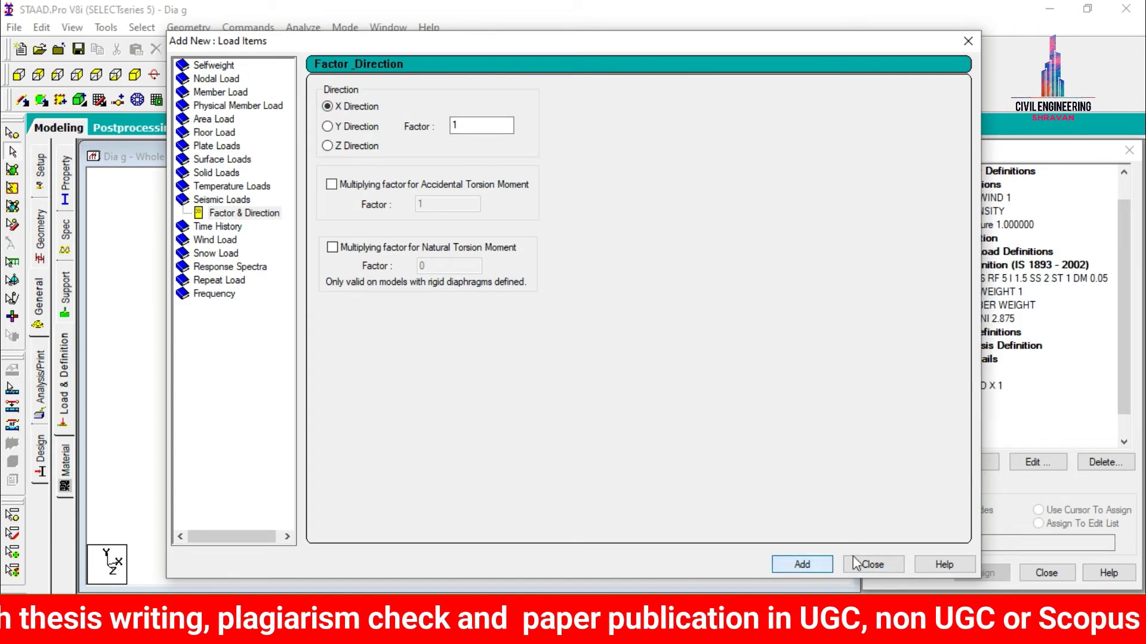
{"action": "left_click", "coordinate": [870, 564]}
Add a seismic load in the Z direction with factor 1 to the EQ Z load case, and select the W X case.
{"action": "left_click", "coordinate": [937, 401]}
{"action": "left_click", "coordinate": [969, 462]}
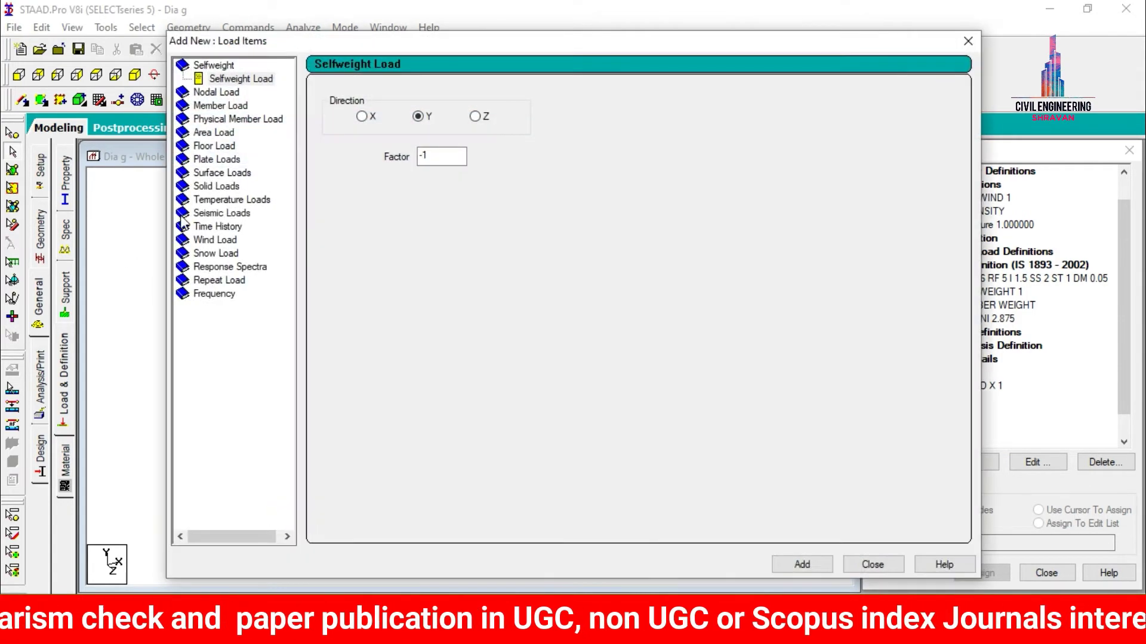
{"action": "left_click", "coordinate": [218, 213]}
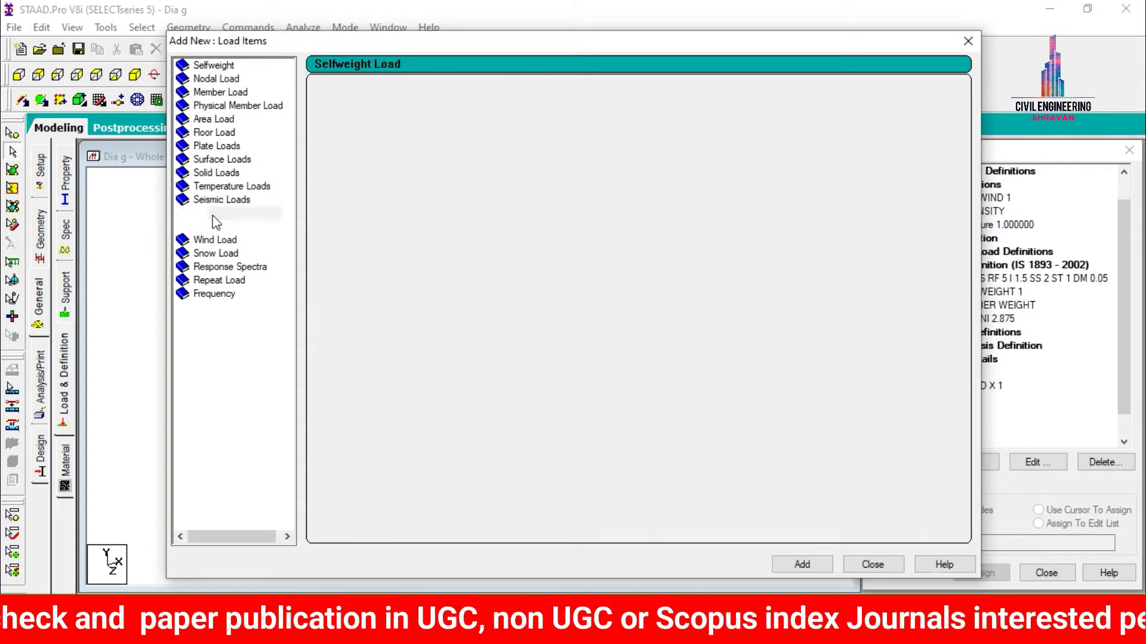
{"action": "left_click", "coordinate": [328, 146]}
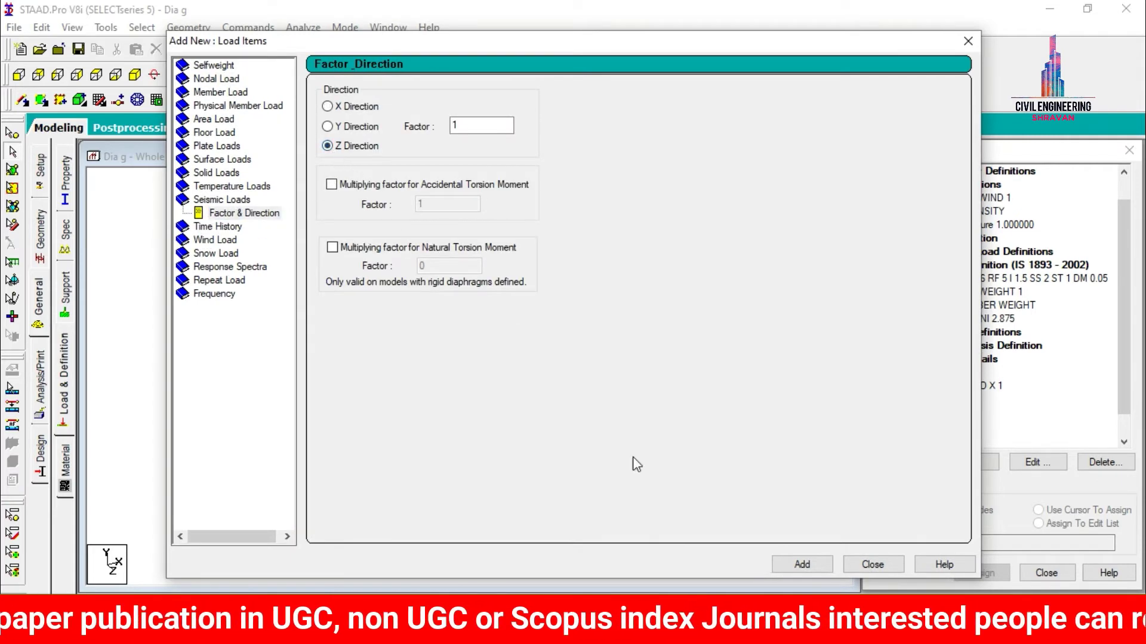
{"action": "left_click", "coordinate": [779, 559]}
{"action": "left_click", "coordinate": [869, 565]}
{"action": "left_click", "coordinate": [937, 425]}
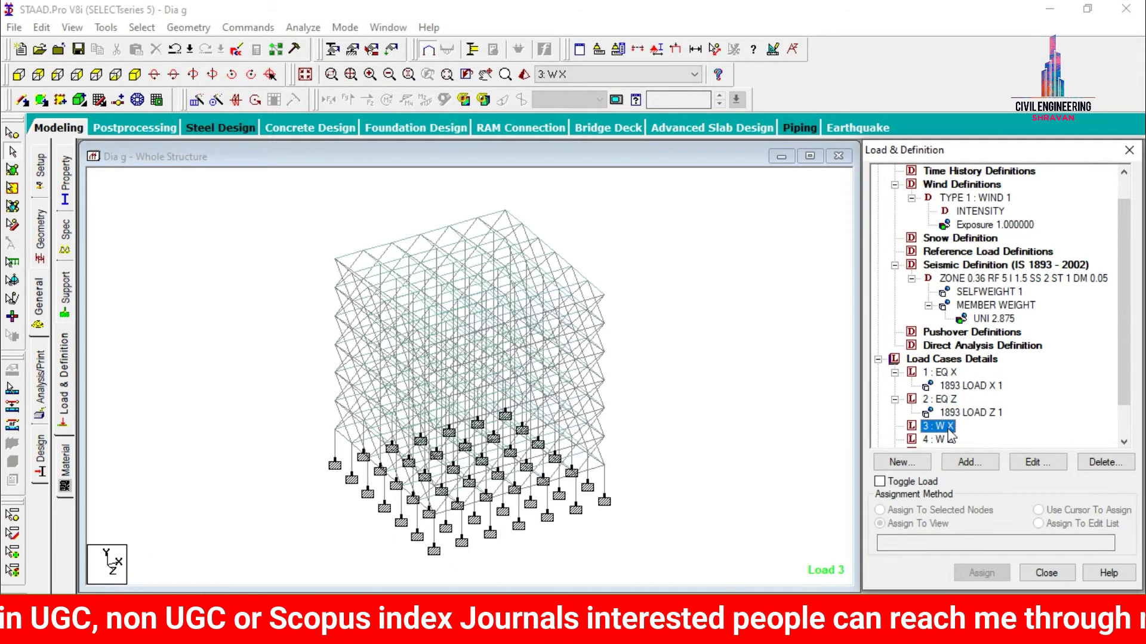
Add Type 1 wind loads on the X windward face with factors 1 and -1 to the W X load case.
{"action": "left_click", "coordinate": [970, 461]}
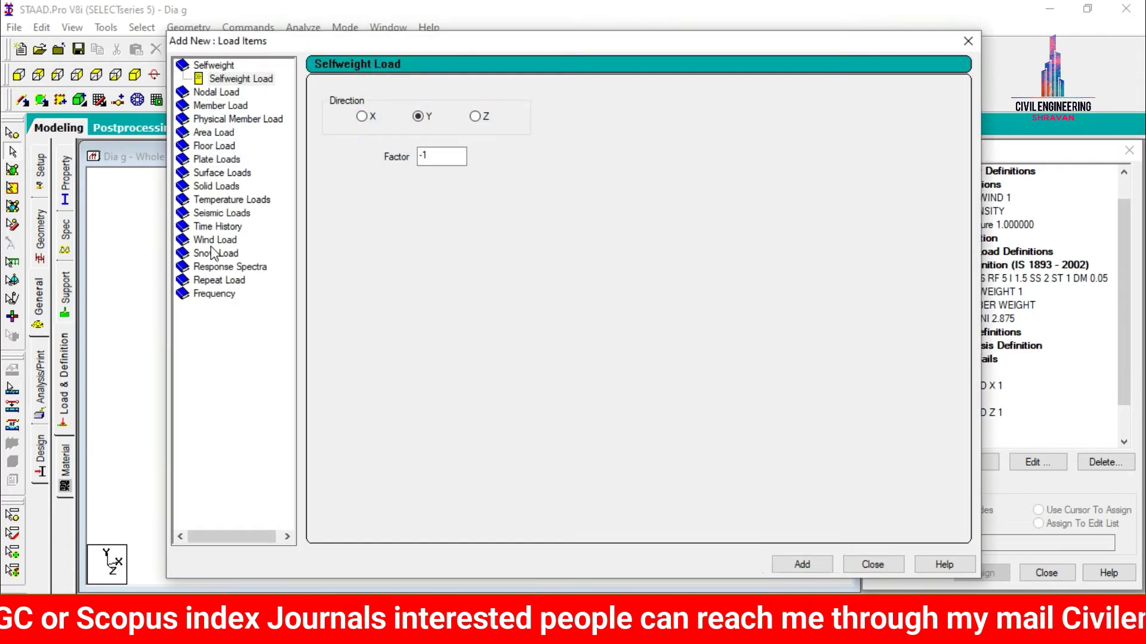
{"action": "left_click", "coordinate": [215, 226]}
{"action": "left_click", "coordinate": [343, 147]}
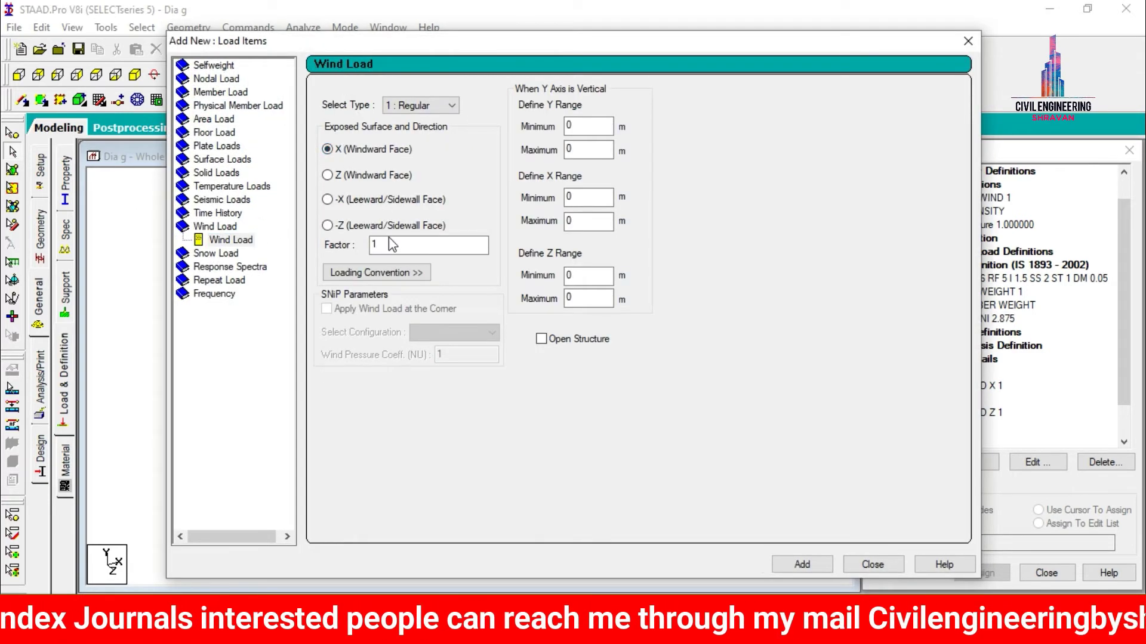
{"action": "left_click", "coordinate": [801, 564]}
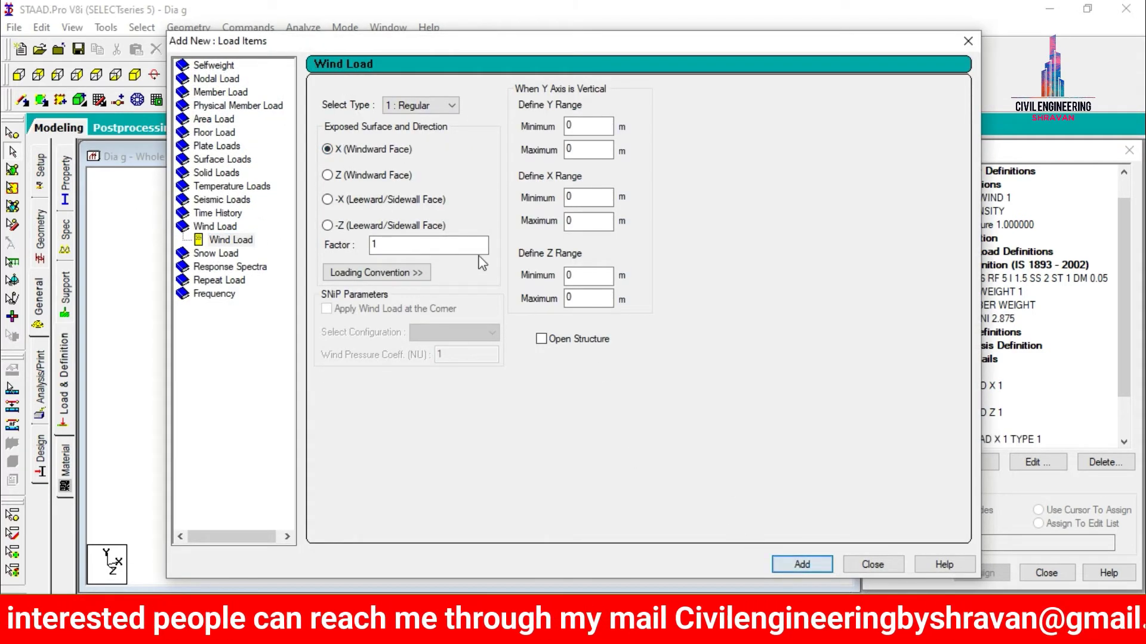
{"action": "type", "text": "-1"}
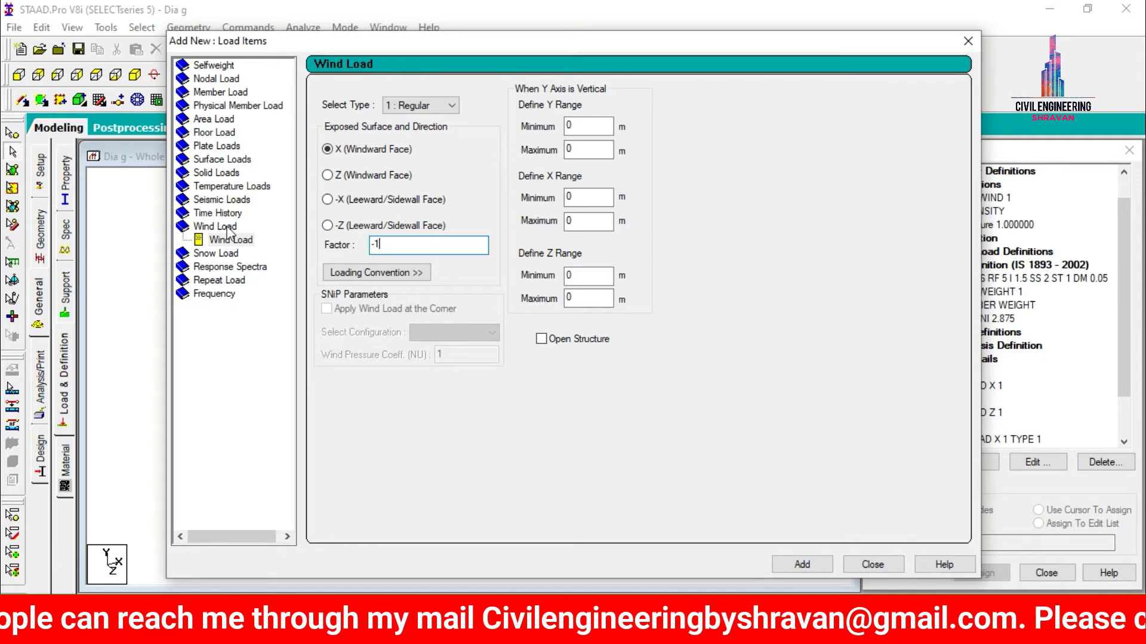
{"action": "key", "text": "Return"}
{"action": "left_click", "coordinate": [874, 565]}
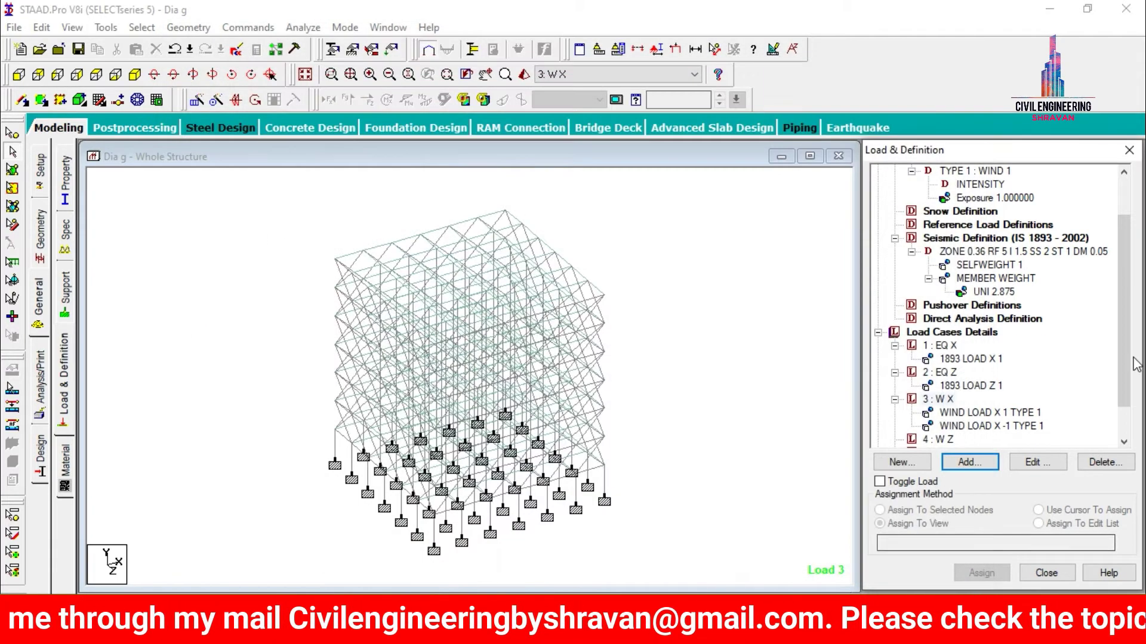
Add Type 1 wind loads on the Z windward face with factors 1 and -1 to the W Z load case.
{"action": "scroll", "coordinate": [1060, 414], "scroll_direction": "down", "scroll_amount": 1}
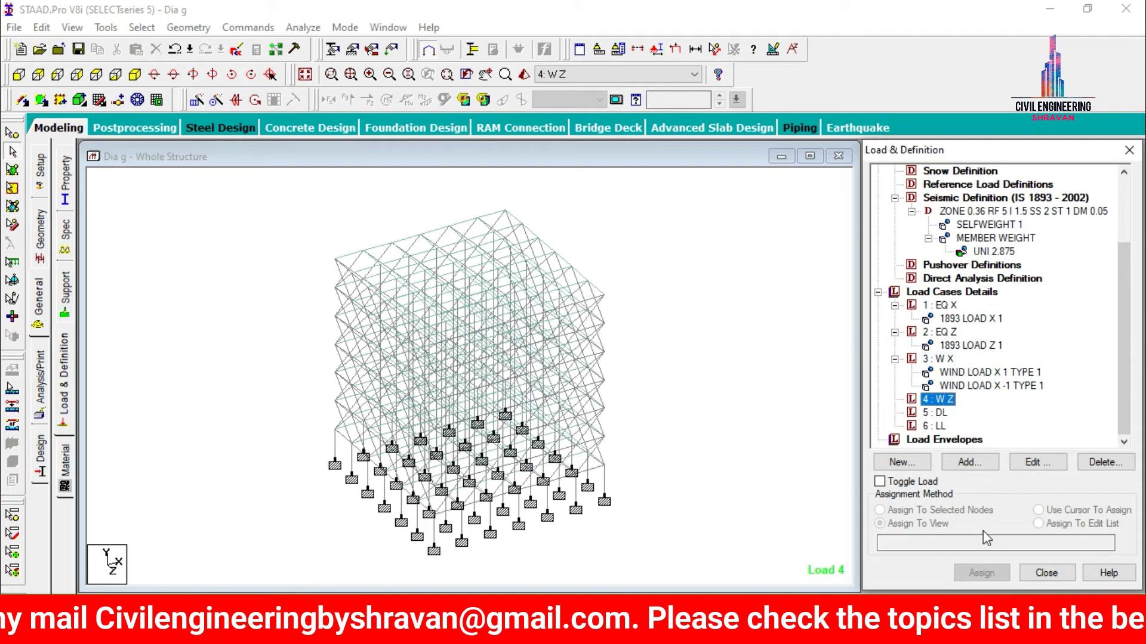
{"action": "left_click", "coordinate": [933, 399]}
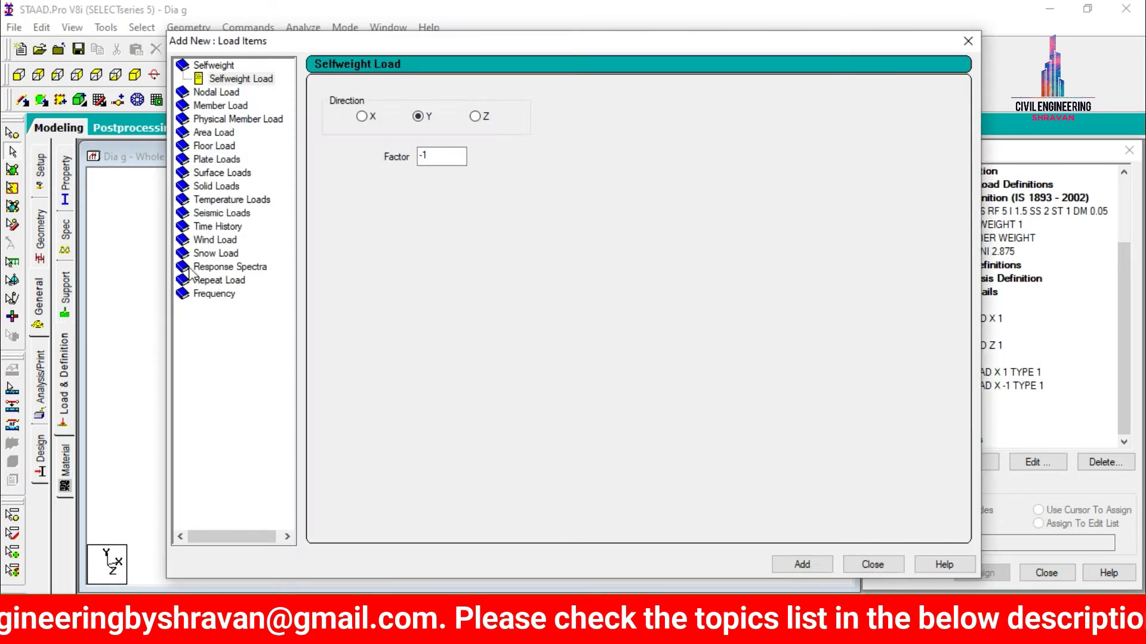
{"action": "left_click", "coordinate": [215, 226]}
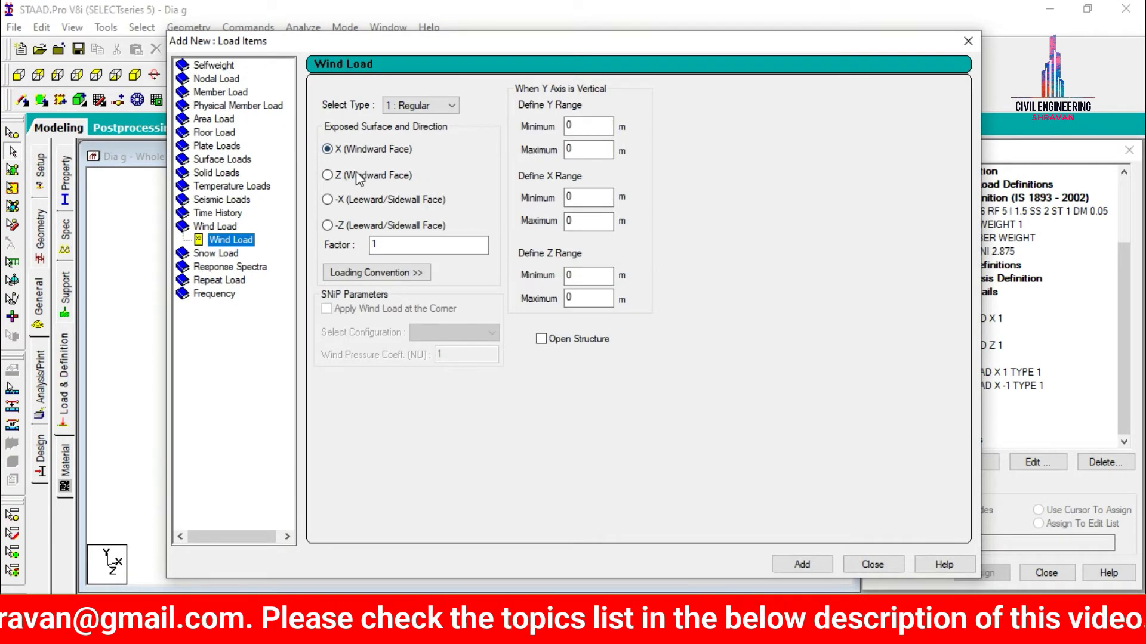
{"action": "left_click", "coordinate": [327, 175]}
{"action": "left_click", "coordinate": [802, 565]}
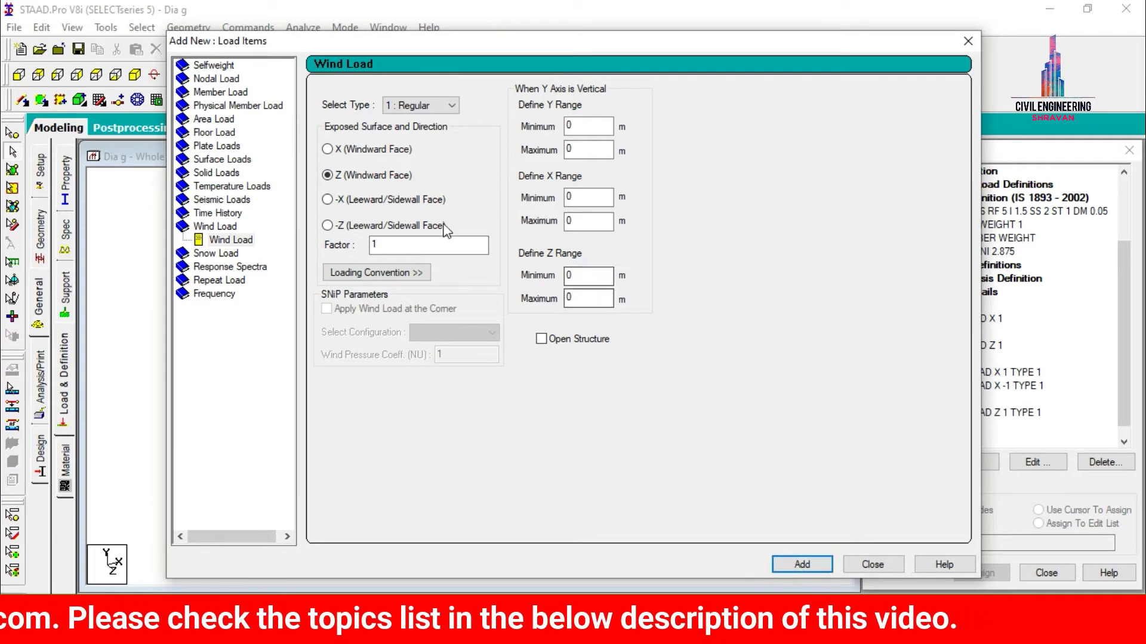
{"action": "double_click", "coordinate": [418, 245]}
{"action": "type", "text": "0"}
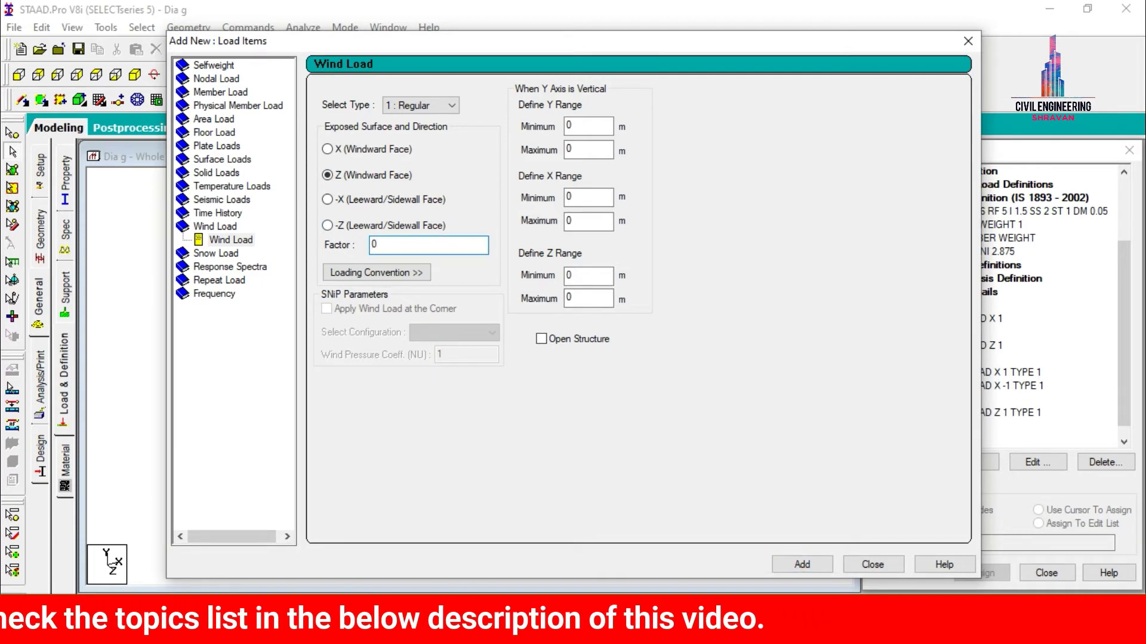
{"action": "key", "text": "Return"}
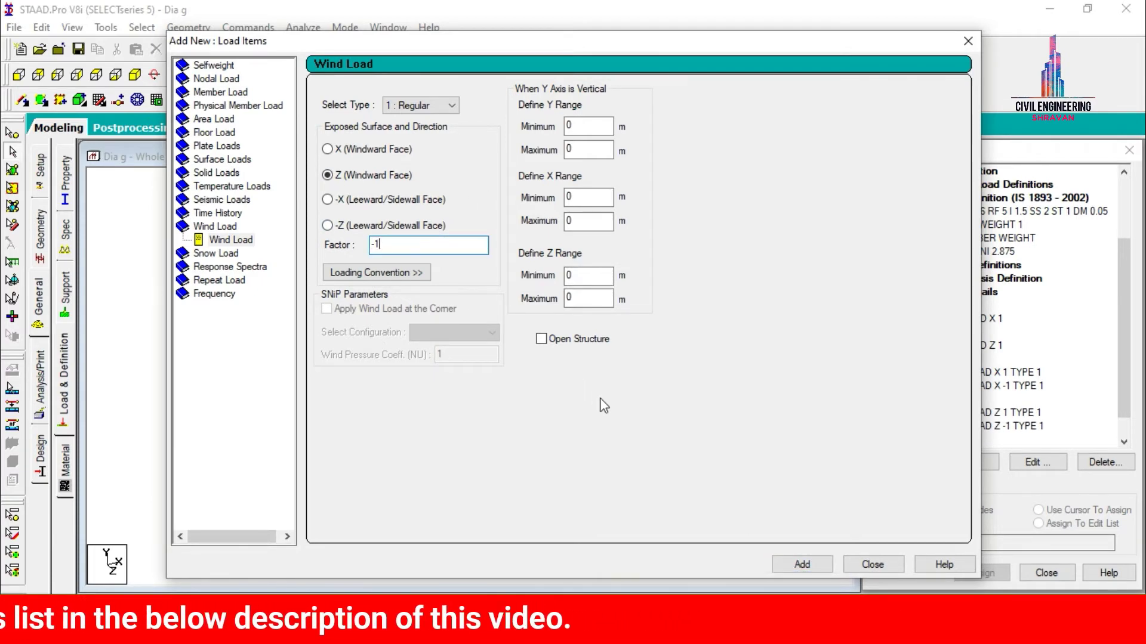
{"action": "left_click", "coordinate": [872, 565]}
Add a selfweight load in the Y direction with factor -1 to the DL load case.
{"action": "left_click", "coordinate": [935, 412]}
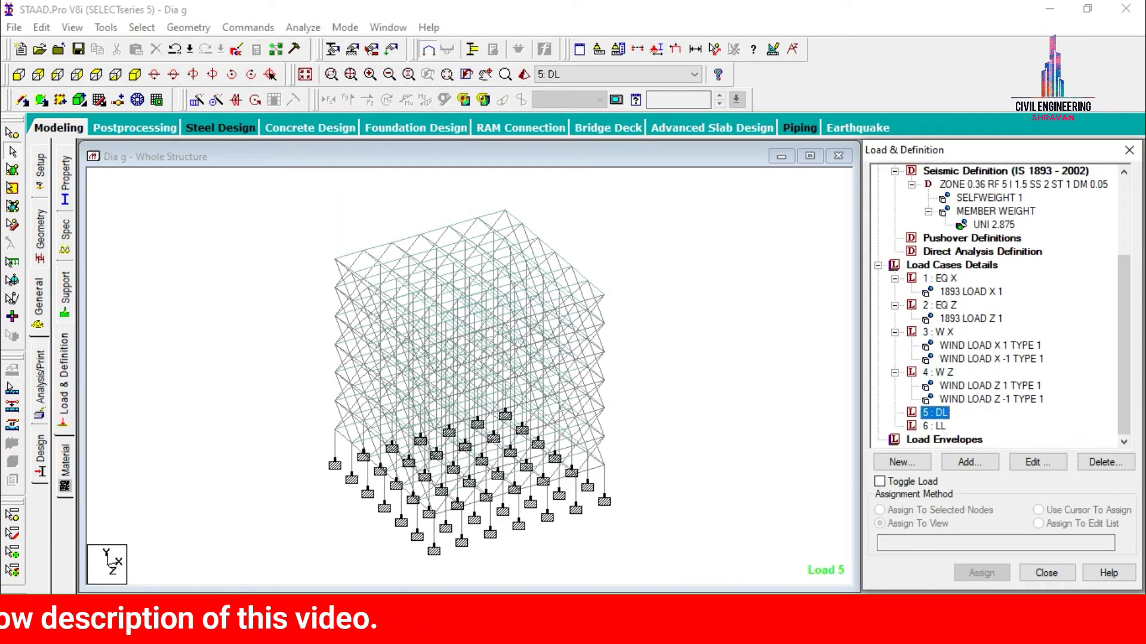
{"action": "left_click", "coordinate": [967, 464]}
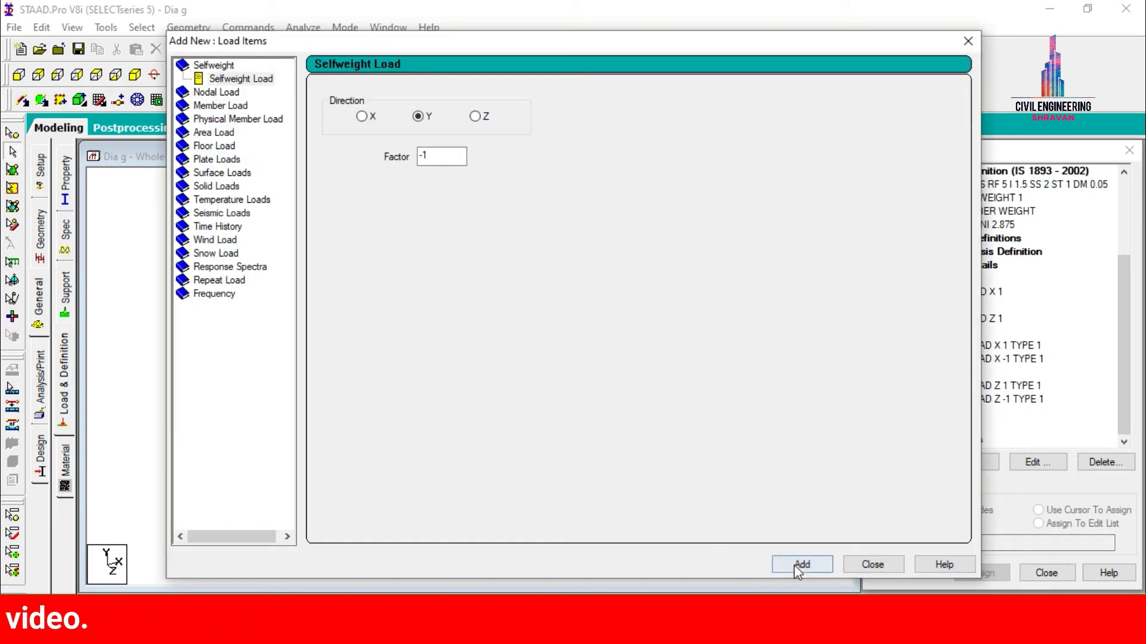
{"action": "left_click", "coordinate": [797, 567]}
{"action": "left_click", "coordinate": [859, 566]}
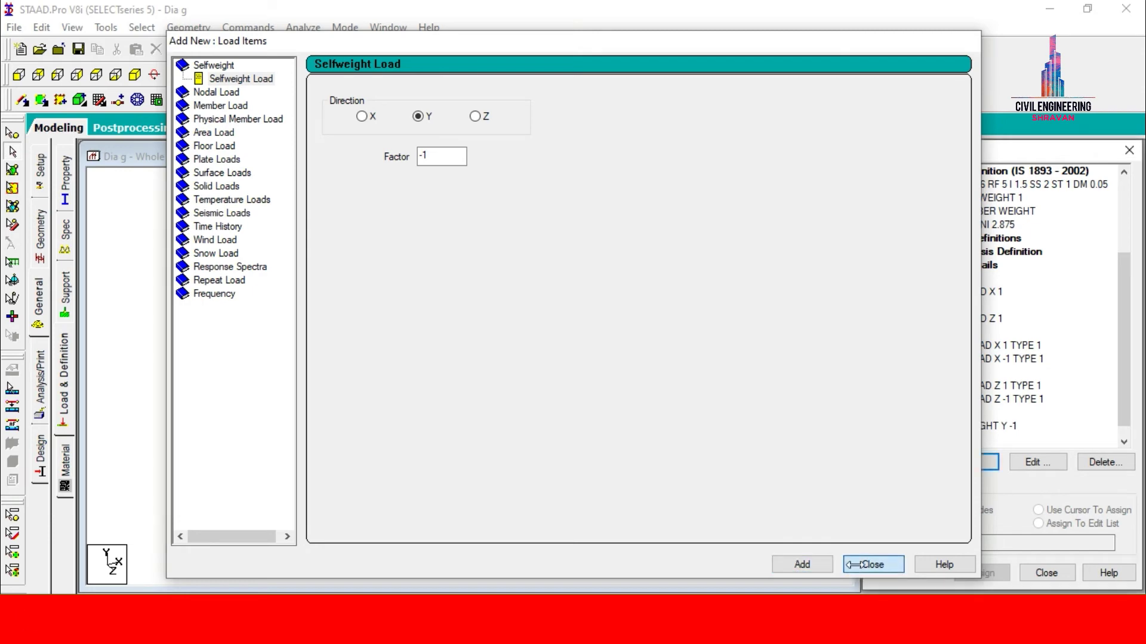
Add a floor load of -3.5 kN/m2 in Global Y over the Y range 3 to 21 m to the LL load case.
{"action": "left_click", "coordinate": [938, 442]}
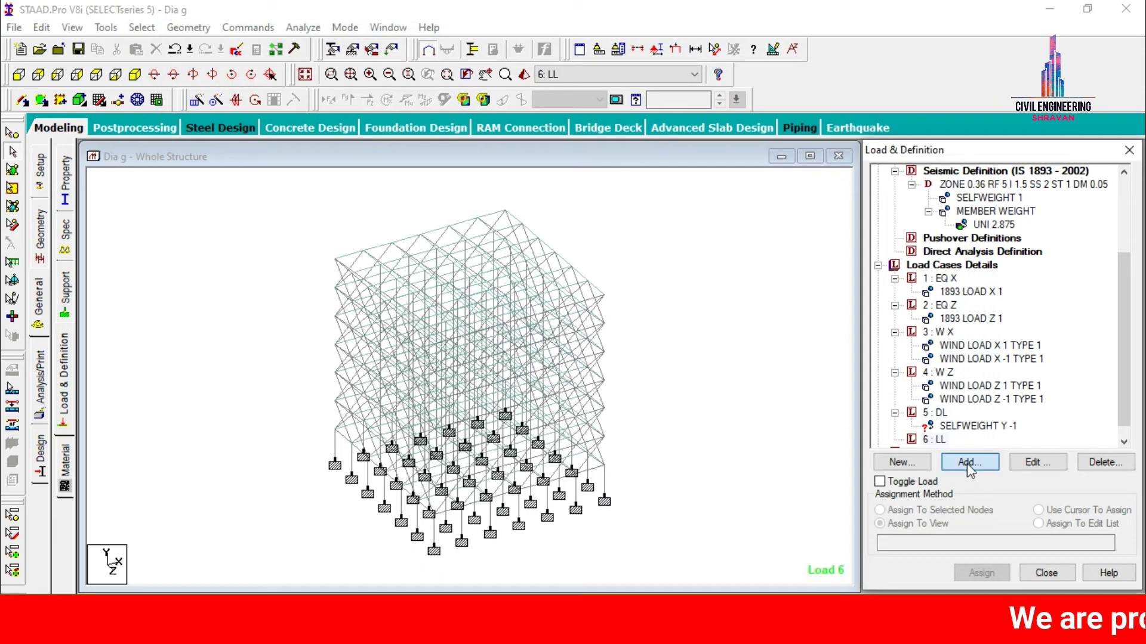
{"action": "left_click", "coordinate": [963, 468]}
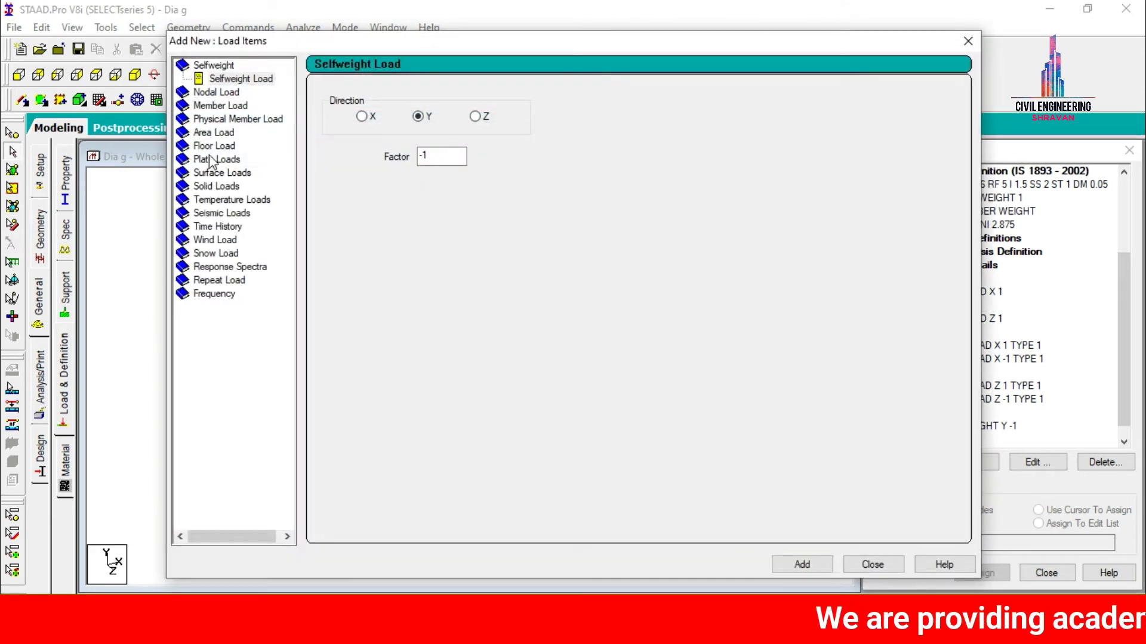
{"action": "left_click", "coordinate": [206, 147]}
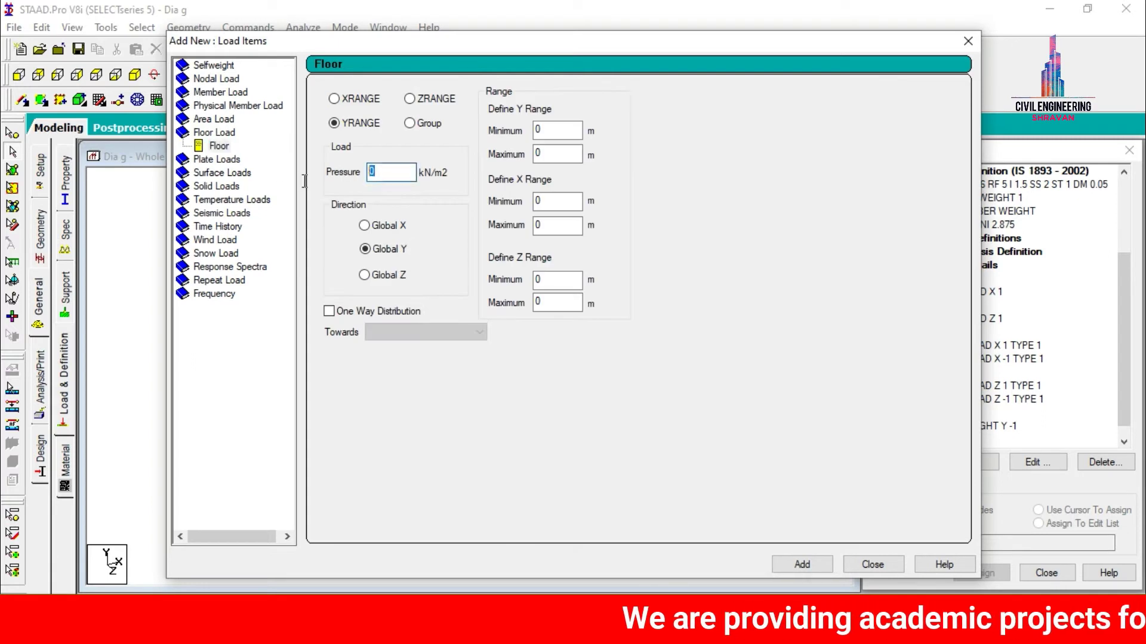
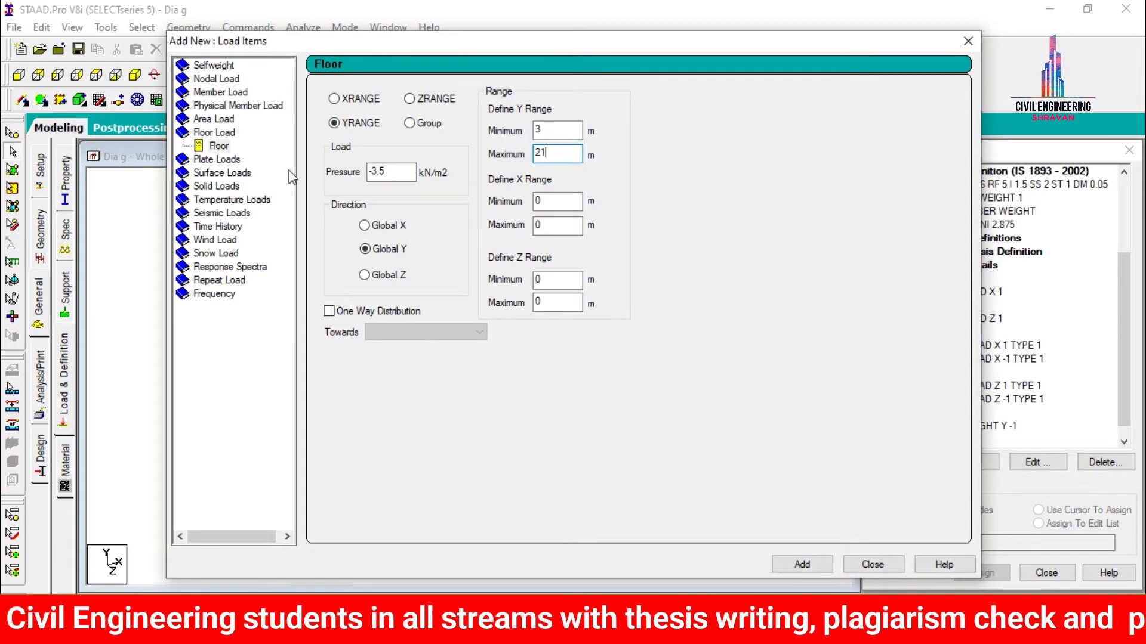
{"action": "key", "text": "Return"}
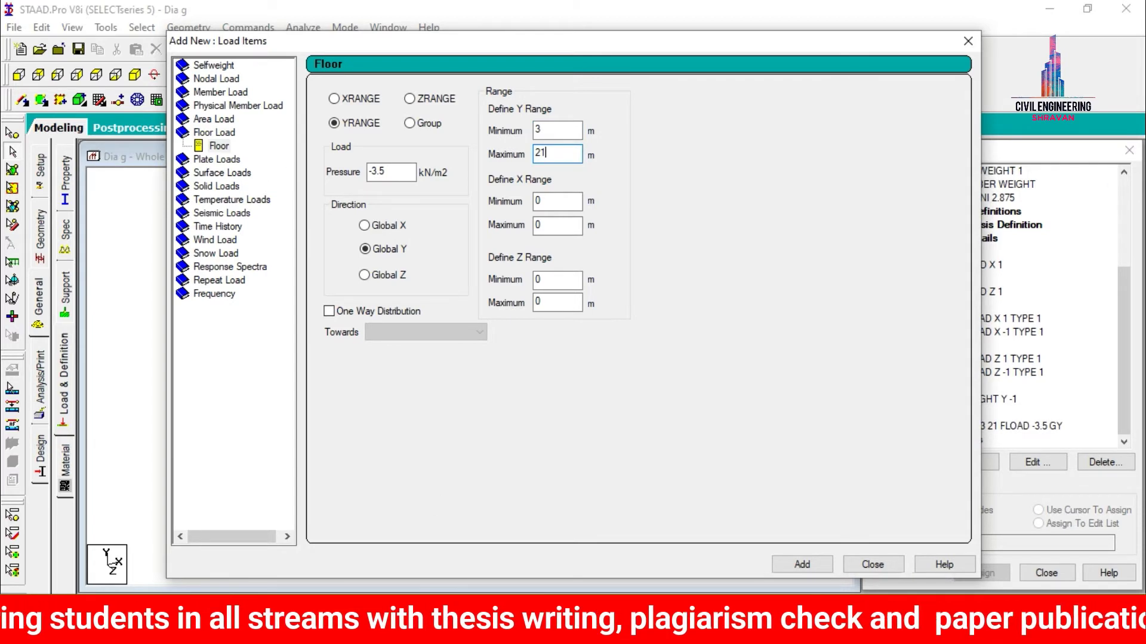
{"action": "left_click", "coordinate": [872, 564]}
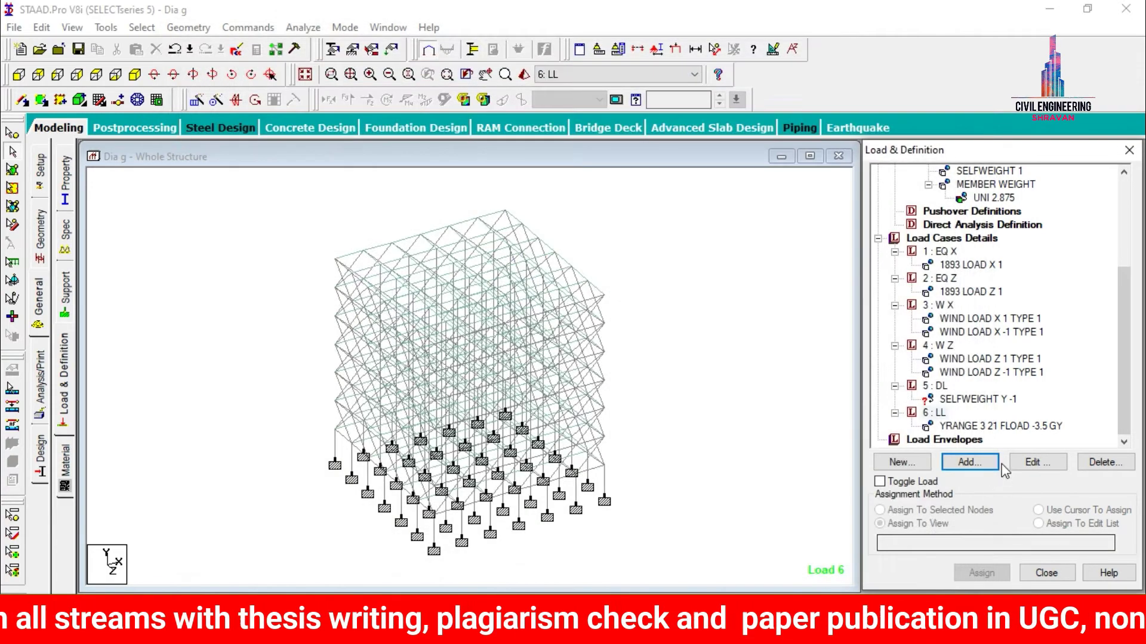
Assign the DL case's selfweight load to the whole structure in view.
{"action": "left_click", "coordinate": [978, 399]}
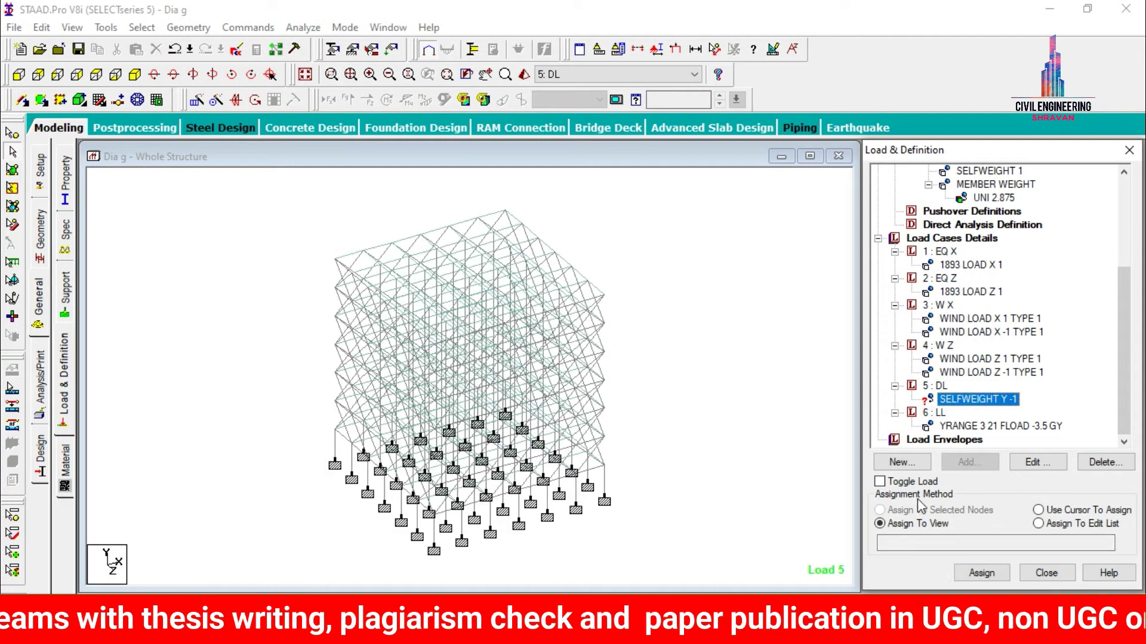
{"action": "left_click", "coordinate": [981, 574]}
{"action": "left_click", "coordinate": [1024, 411]}
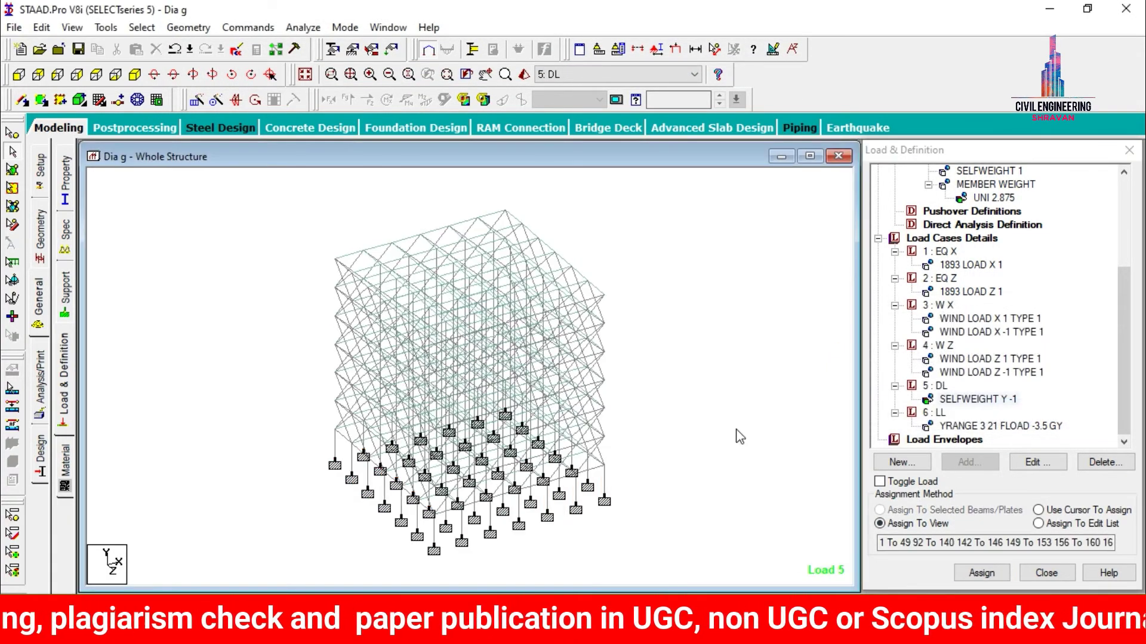
Generate automatic load combinations using the Indian Code with the Genral_Structures category, and add them to the load cases.
{"action": "left_click", "coordinate": [935, 239]}
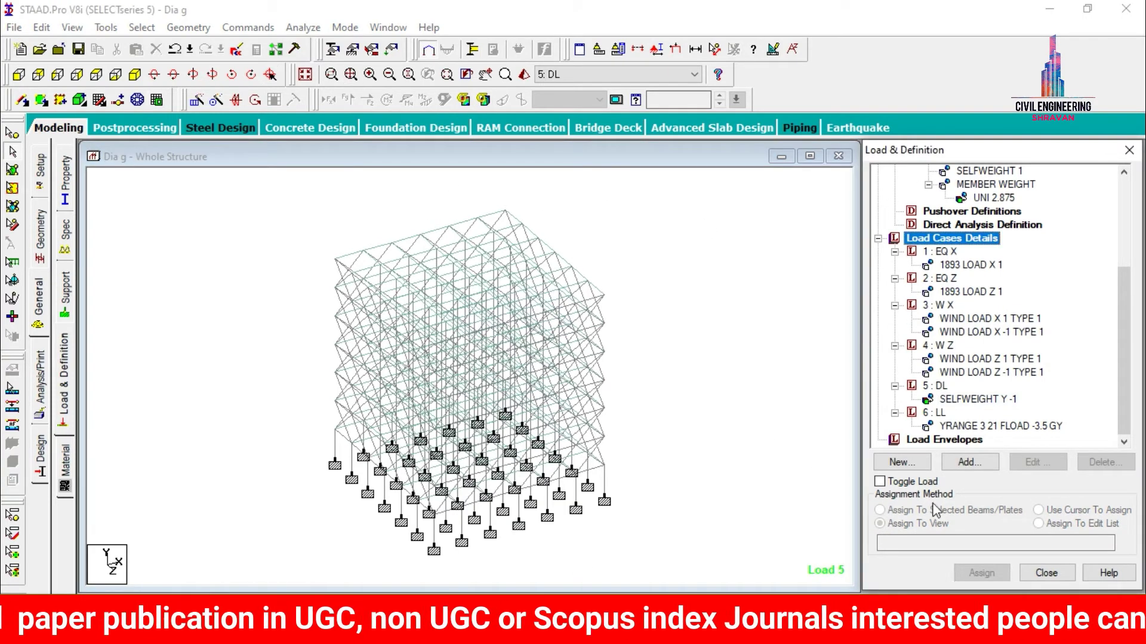
{"action": "left_click", "coordinate": [970, 462]}
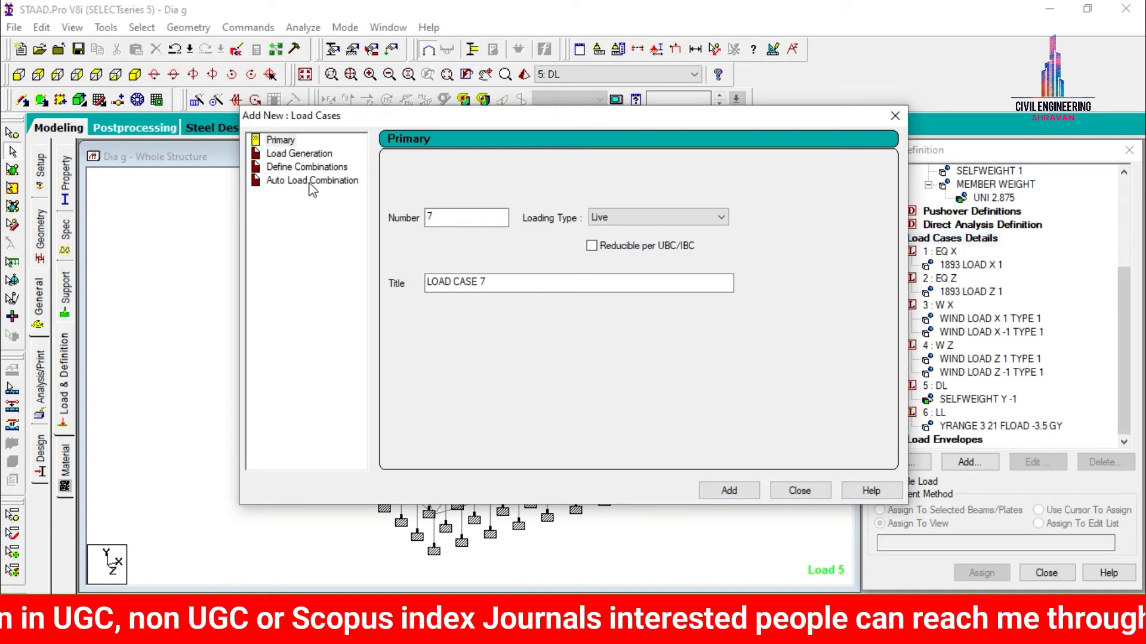
{"action": "left_click", "coordinate": [310, 181]}
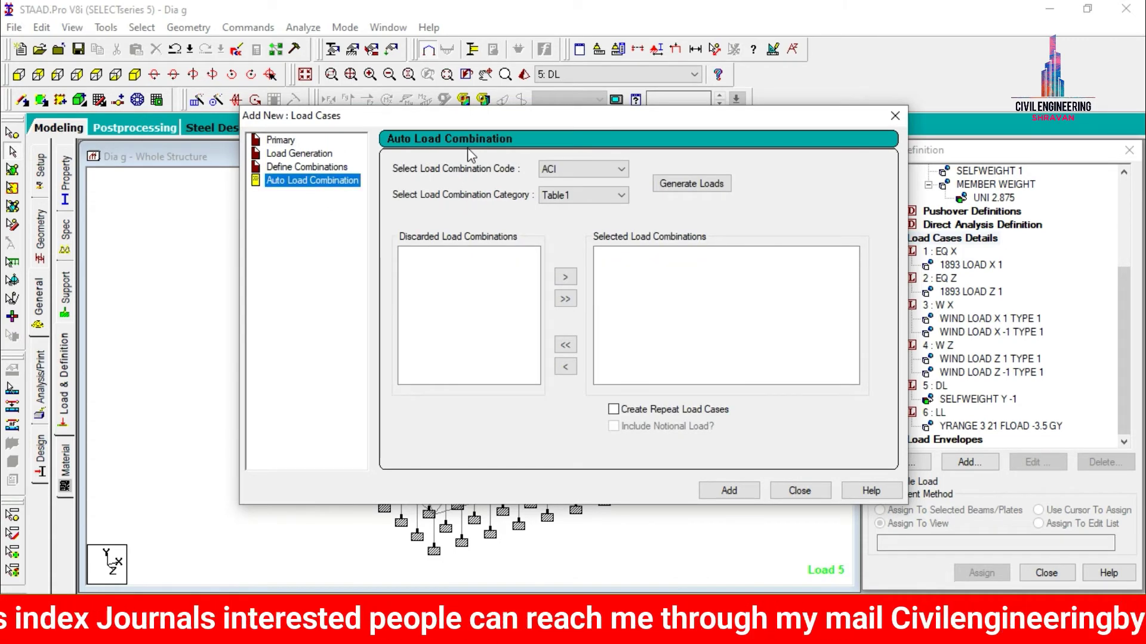
{"action": "left_click", "coordinate": [597, 170]}
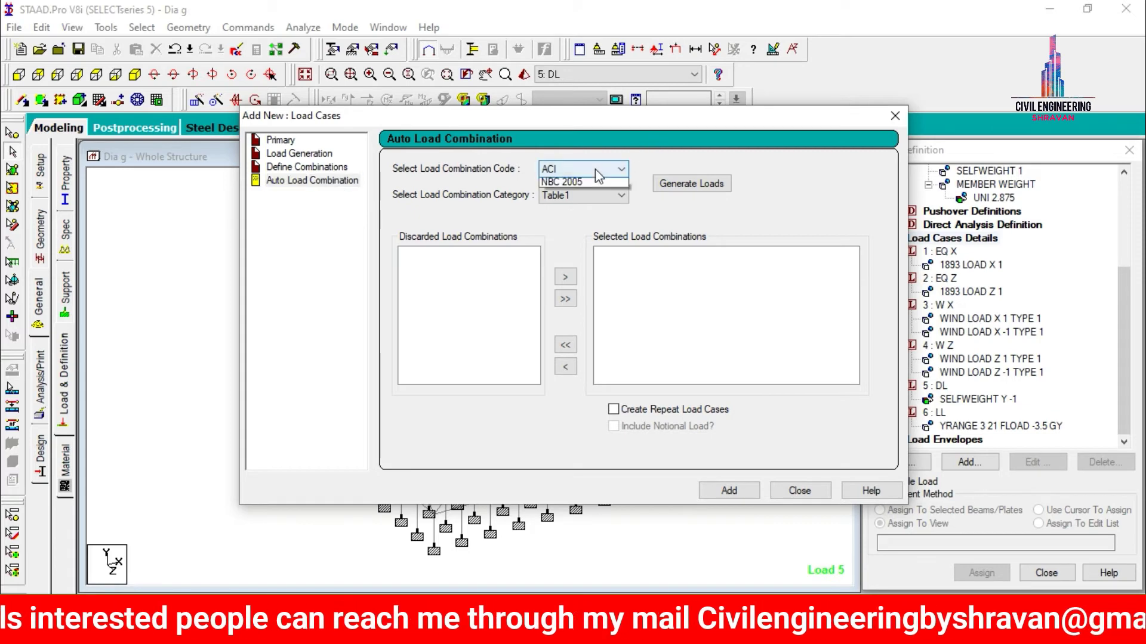
{"action": "left_click", "coordinate": [564, 250]}
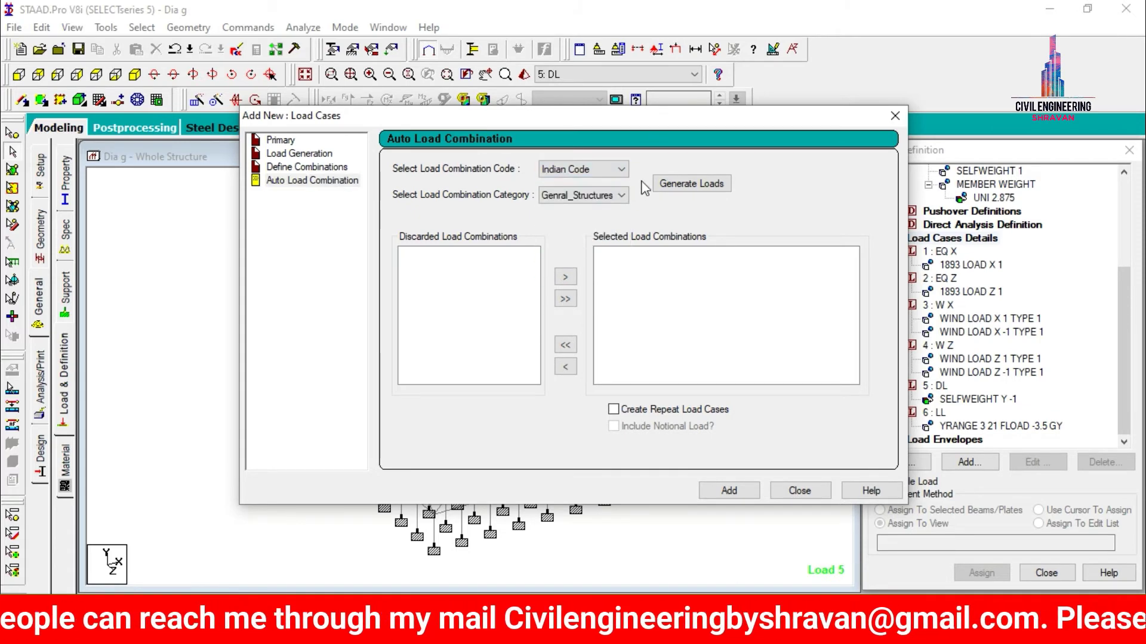
{"action": "left_click", "coordinate": [689, 183]}
{"action": "left_click", "coordinate": [729, 491]}
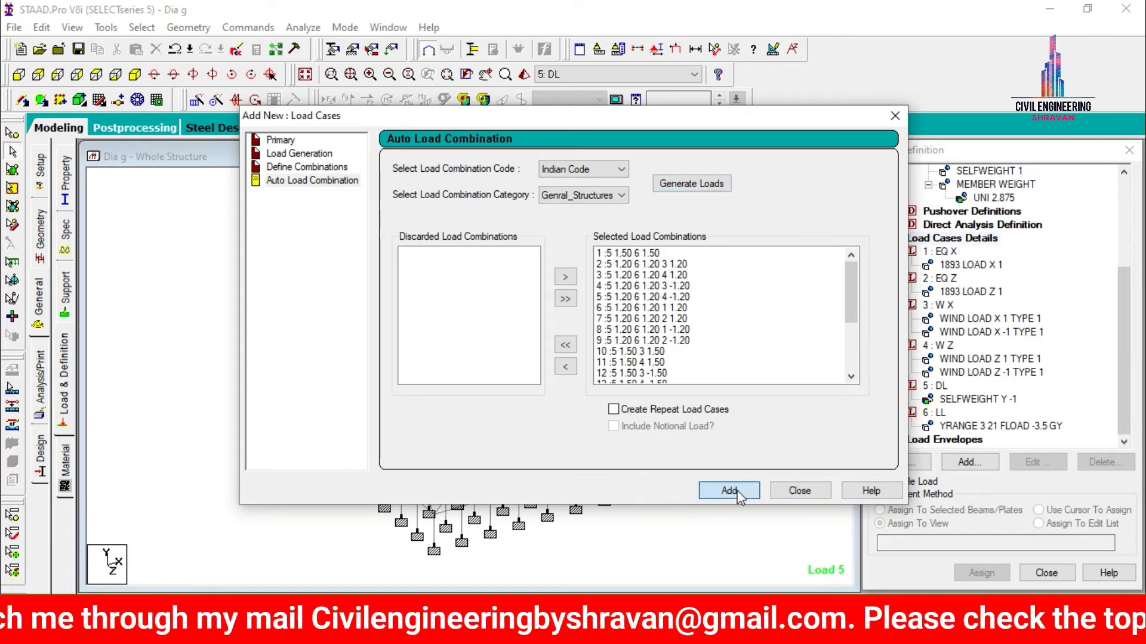
{"action": "left_click", "coordinate": [796, 491]}
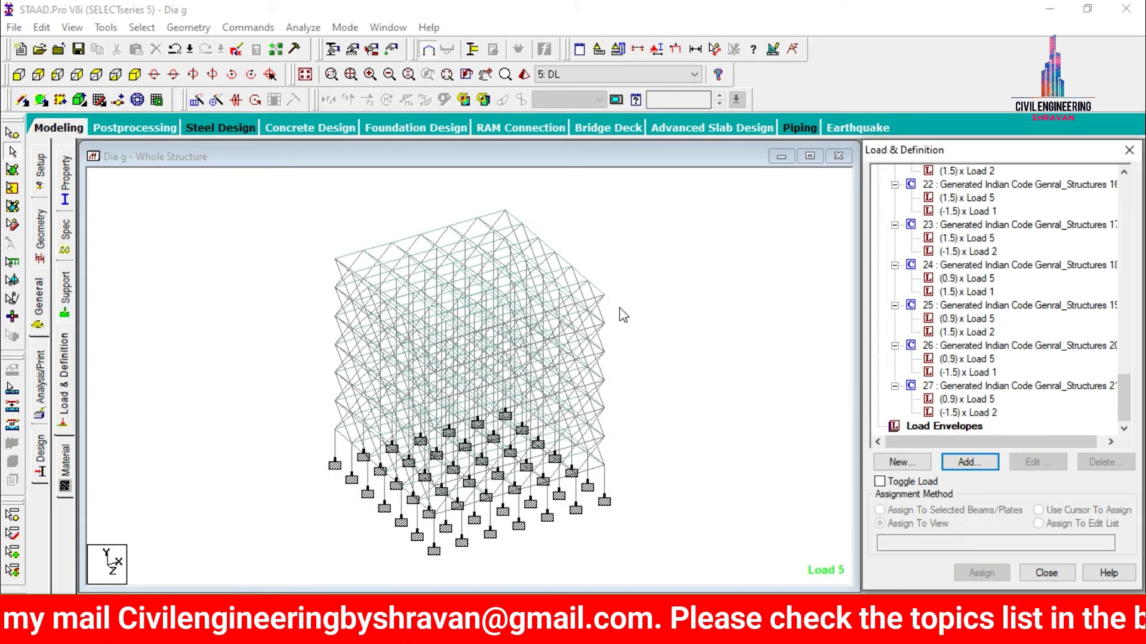
{"action": "left_click_drag", "start_coordinate": [1124, 399], "coordinate": [1124, 436]}
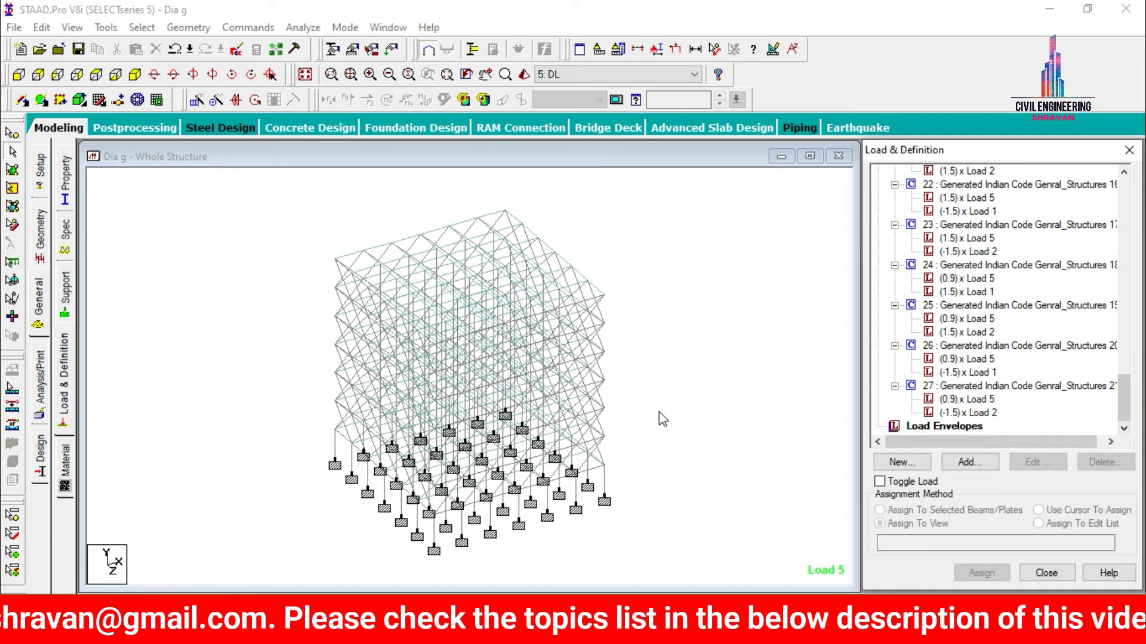
Add a Perform Analysis command with the No Print option.
{"action": "left_click", "coordinate": [40, 390]}
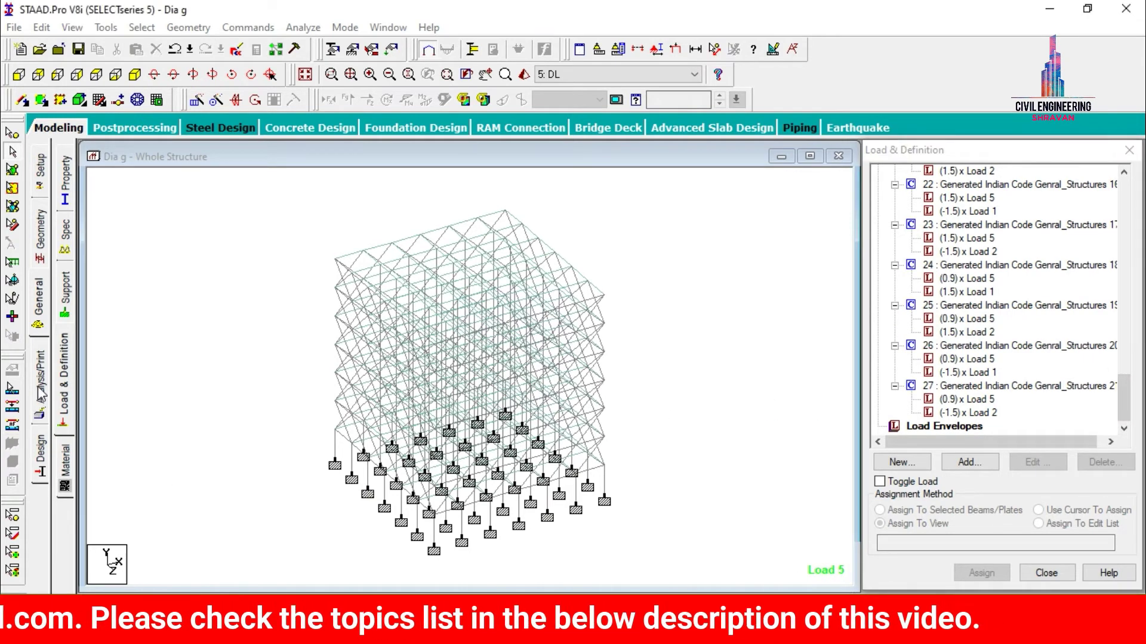
{"action": "left_click", "coordinate": [519, 493]}
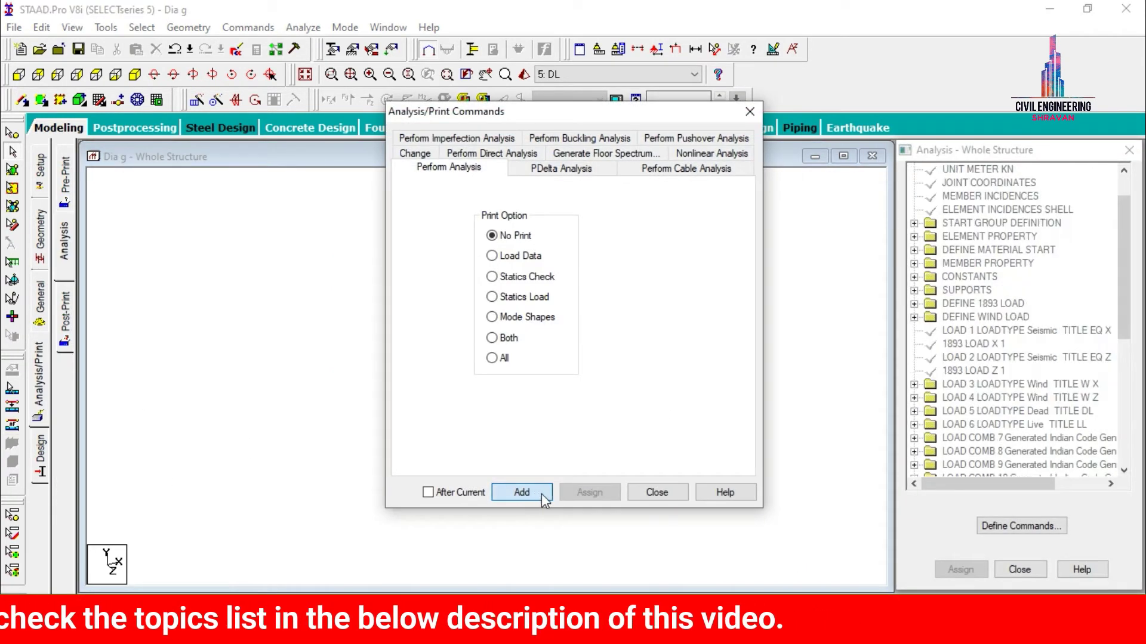
{"action": "left_click", "coordinate": [650, 495]}
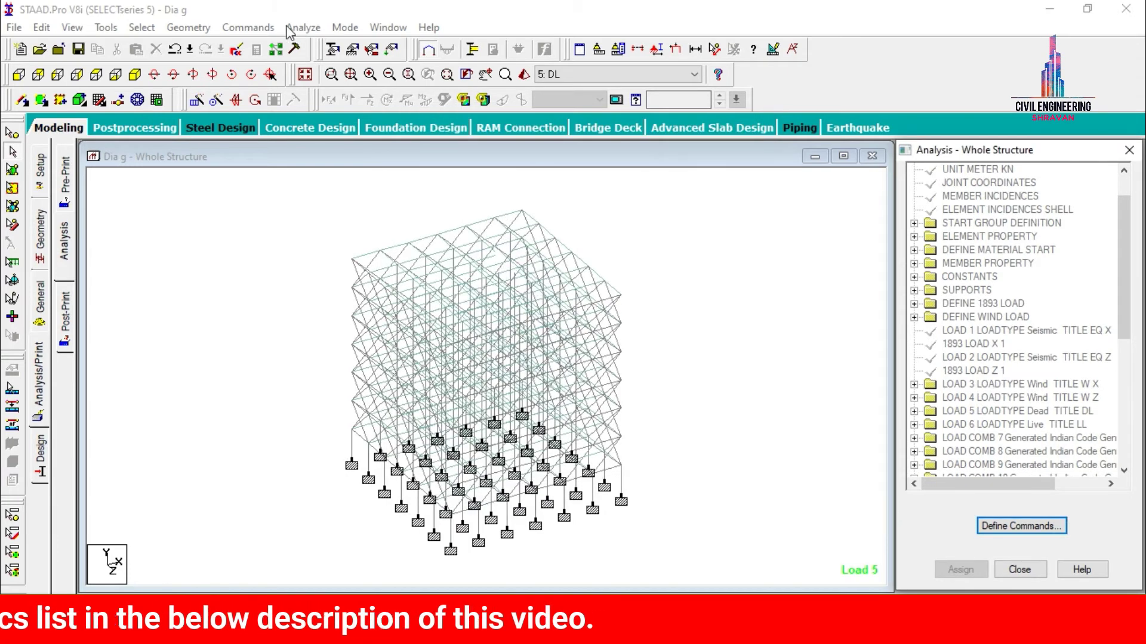
Run the analysis, saving the modified structure first.
{"action": "left_click", "coordinate": [288, 31]}
{"action": "left_click", "coordinate": [302, 39]}
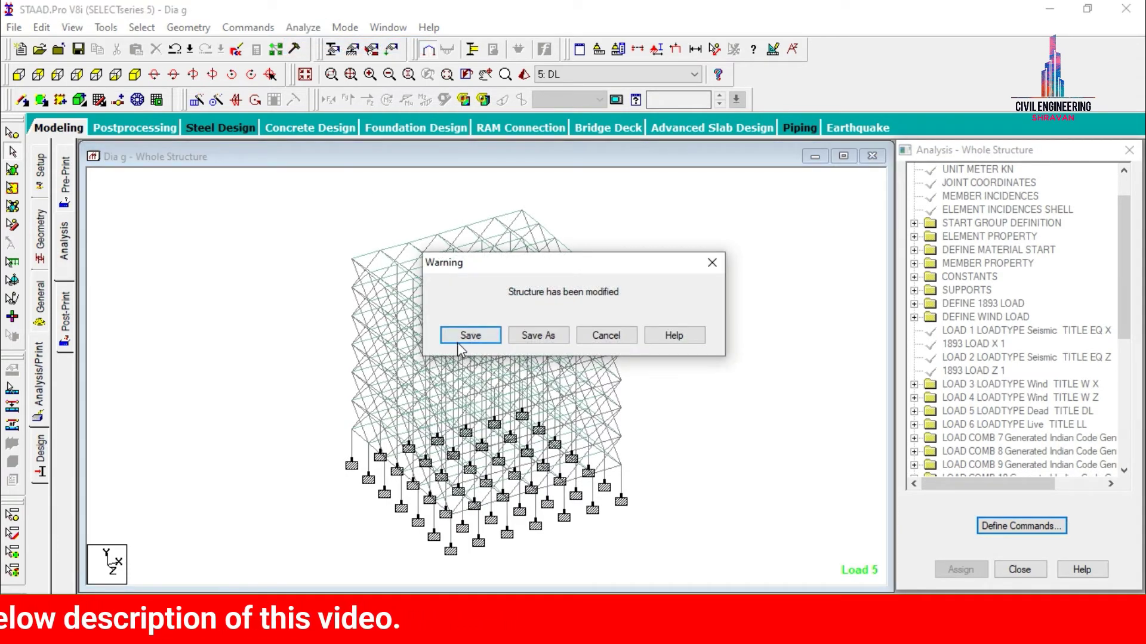
{"action": "left_click", "coordinate": [461, 339]}
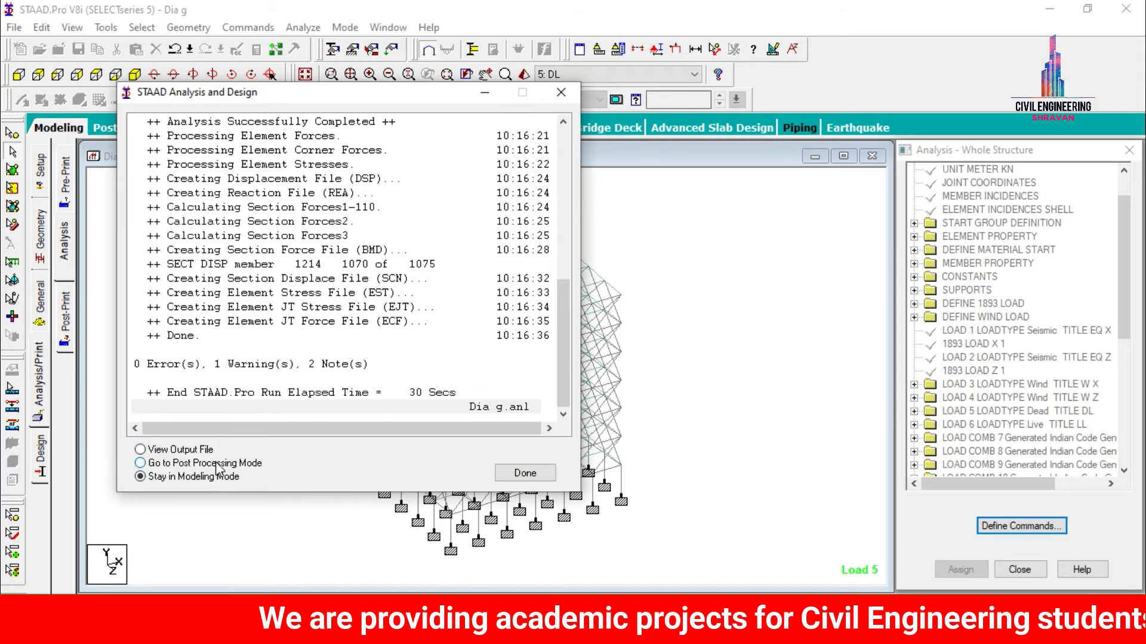
Open the postprocessing results with all load cases selected and view the displaced structure under load cases 1: EQ X through 5: DL.
{"action": "left_click", "coordinate": [525, 472]}
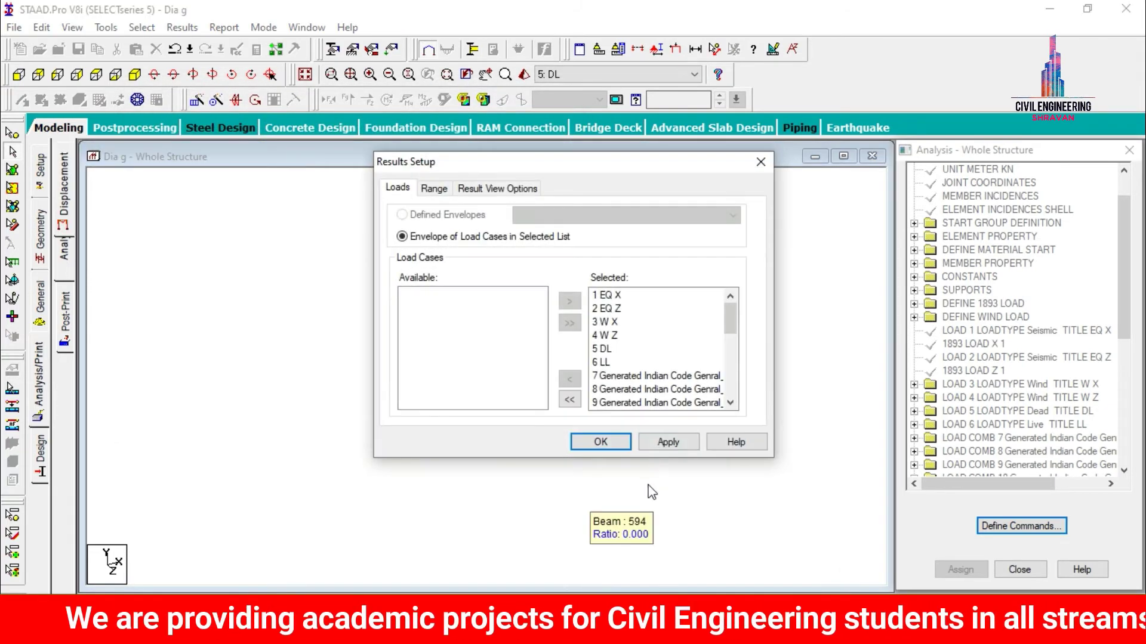
{"action": "left_click", "coordinate": [624, 446]}
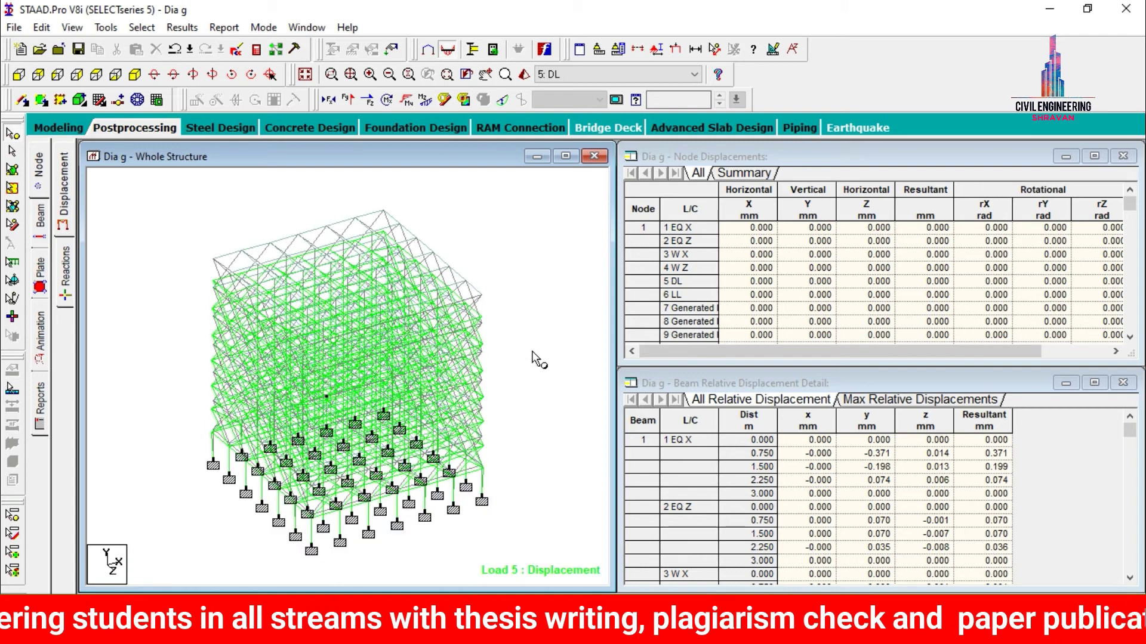
{"action": "left_click", "coordinate": [611, 73]}
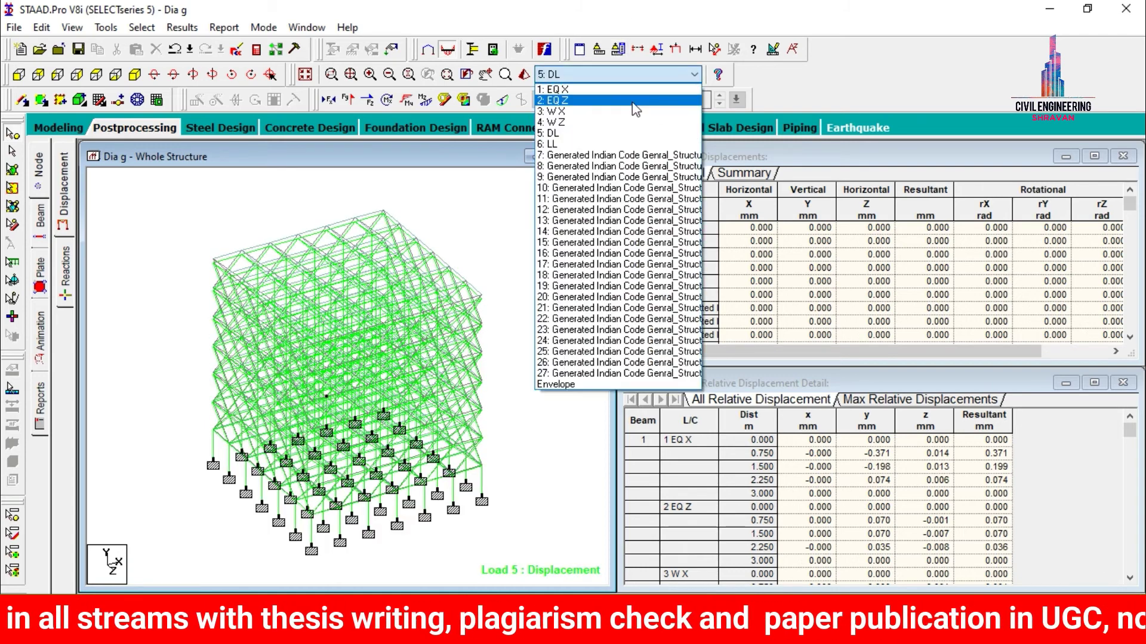
{"action": "left_click", "coordinate": [596, 89]}
{"action": "left_click", "coordinate": [549, 74]}
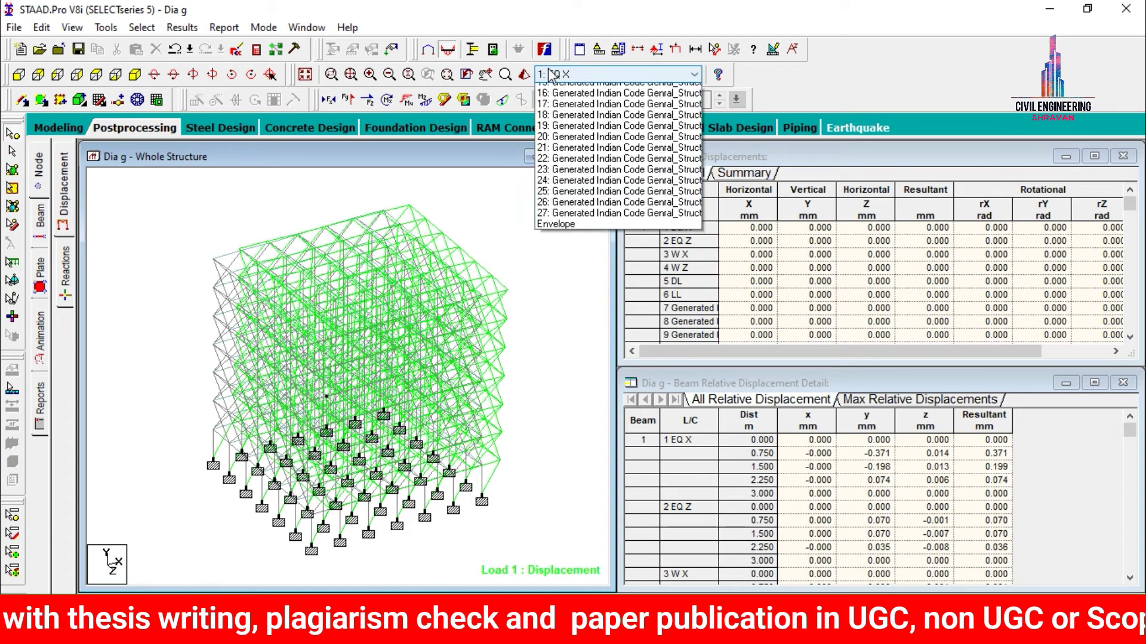
{"action": "left_click", "coordinate": [551, 98]}
{"action": "key", "text": "Down"}
{"action": "key", "text": "Down"}
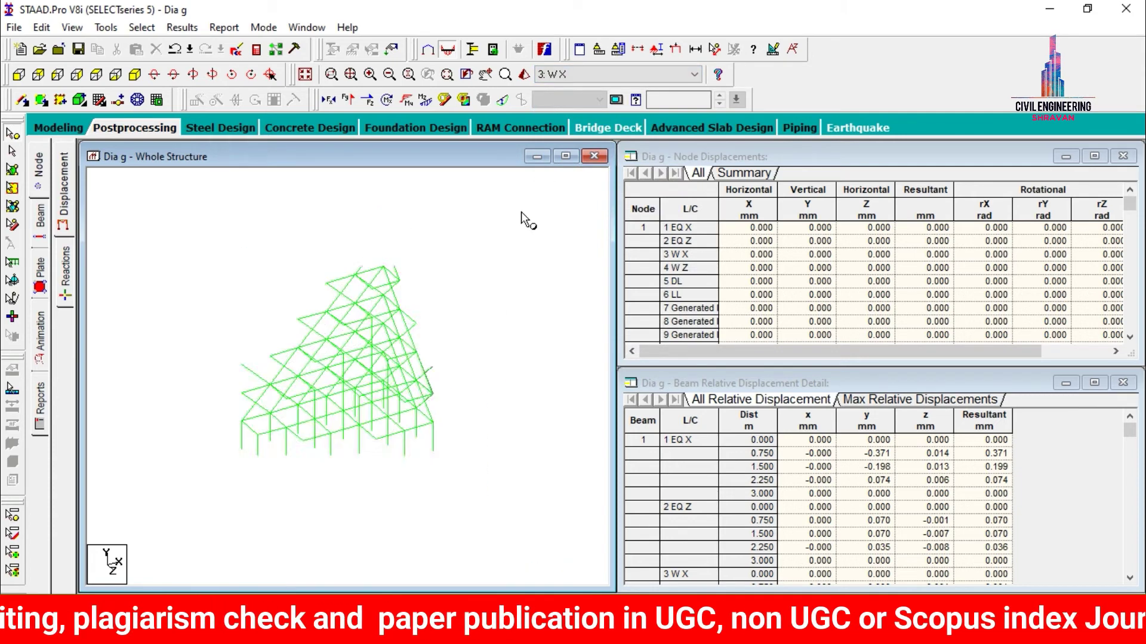
{"action": "key", "text": "Down"}
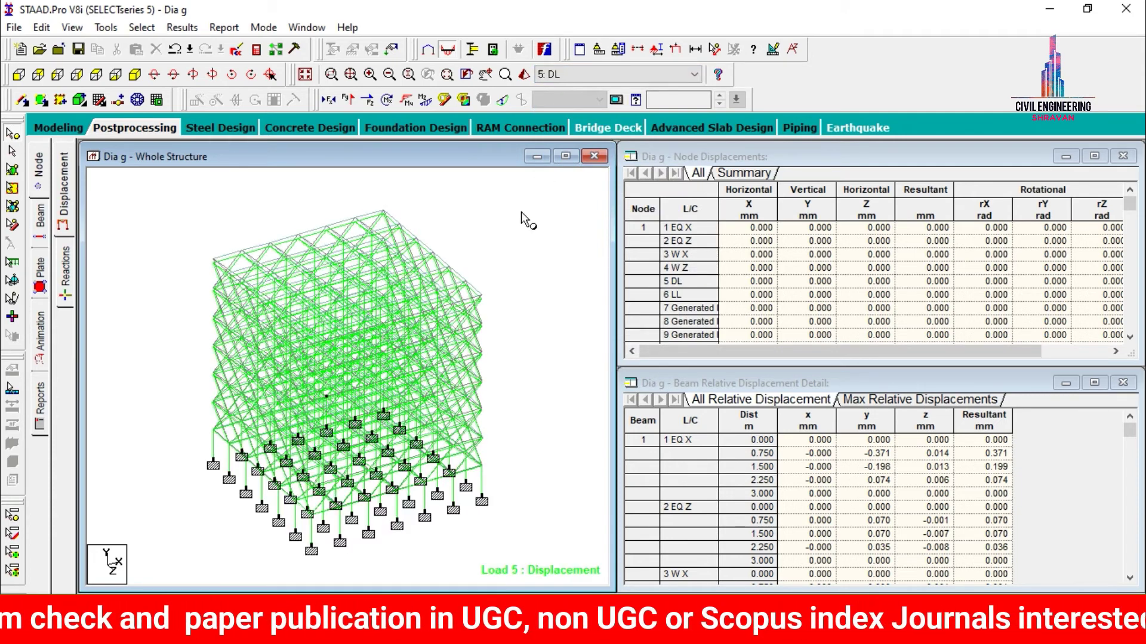
View the beam Shear Y and Bending Z diagrams of the whole structure for the DL case.
{"action": "left_click", "coordinate": [43, 241]}
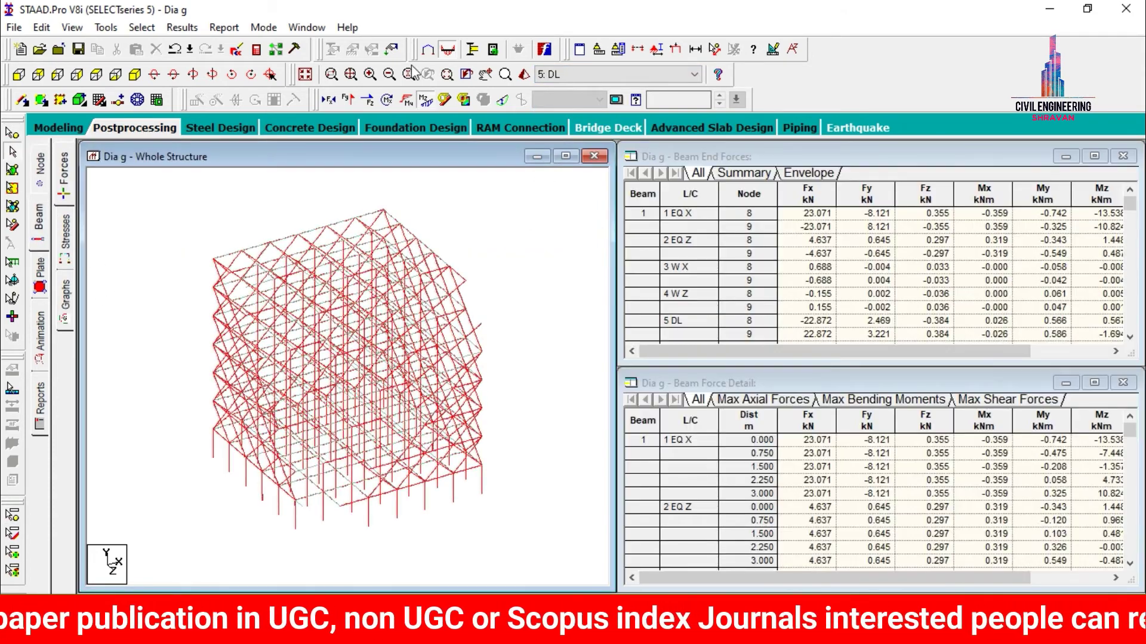
{"action": "left_click", "coordinate": [349, 100]}
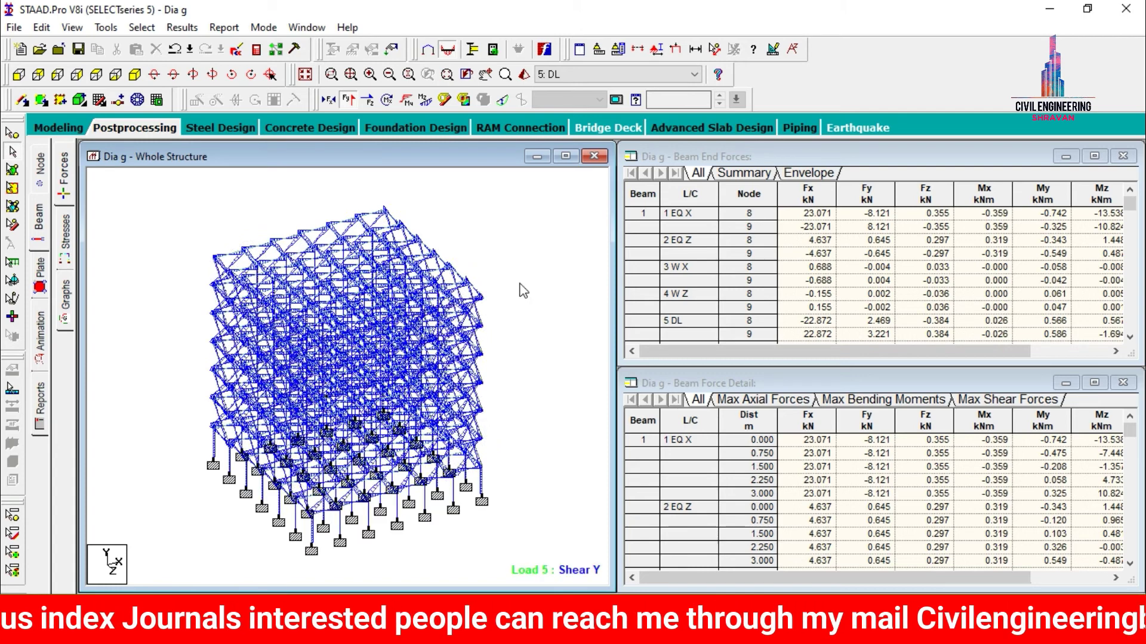
{"action": "left_click", "coordinate": [425, 100]}
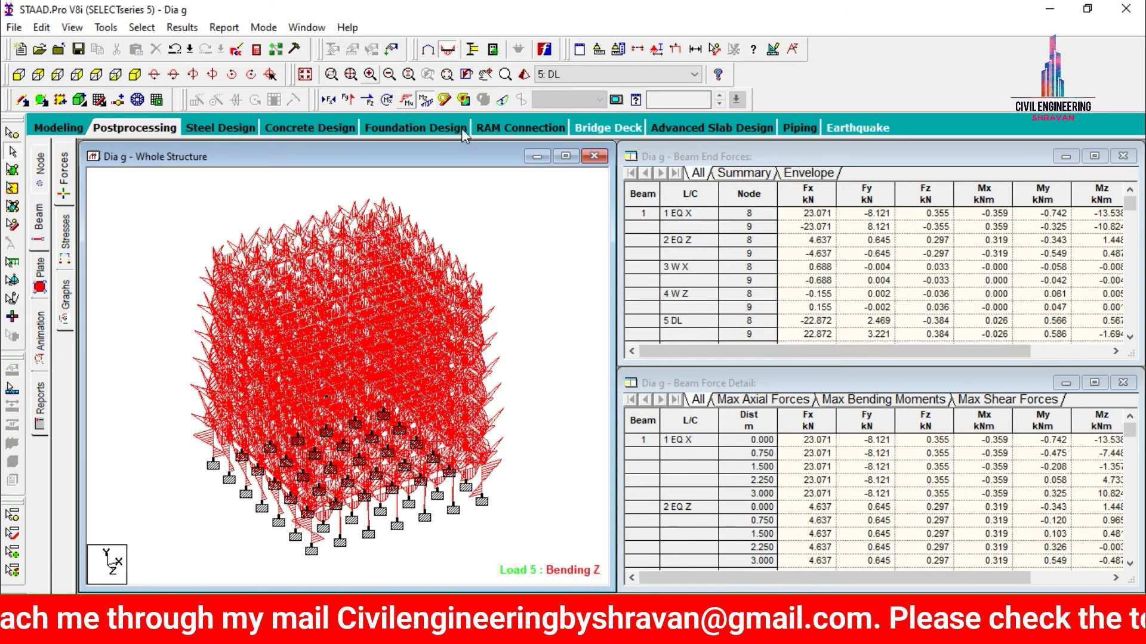
{"action": "left_click", "coordinate": [425, 99]}
Display the Max Absolute plate stress contour for load case 5: DL.
{"action": "left_click", "coordinate": [39, 268]}
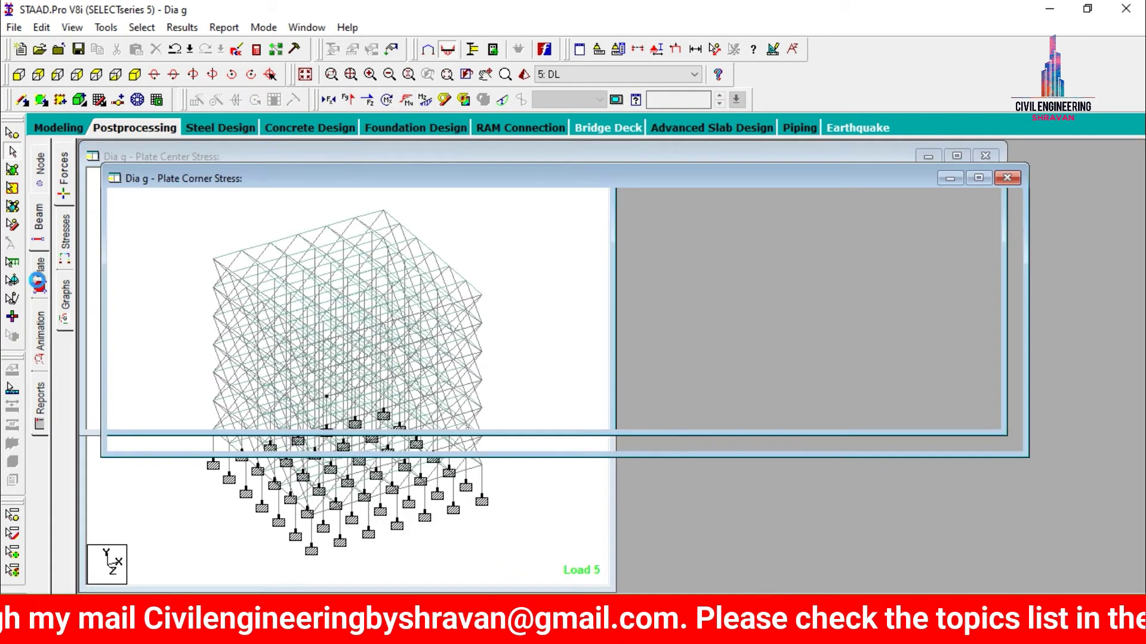
{"action": "left_click", "coordinate": [504, 145]}
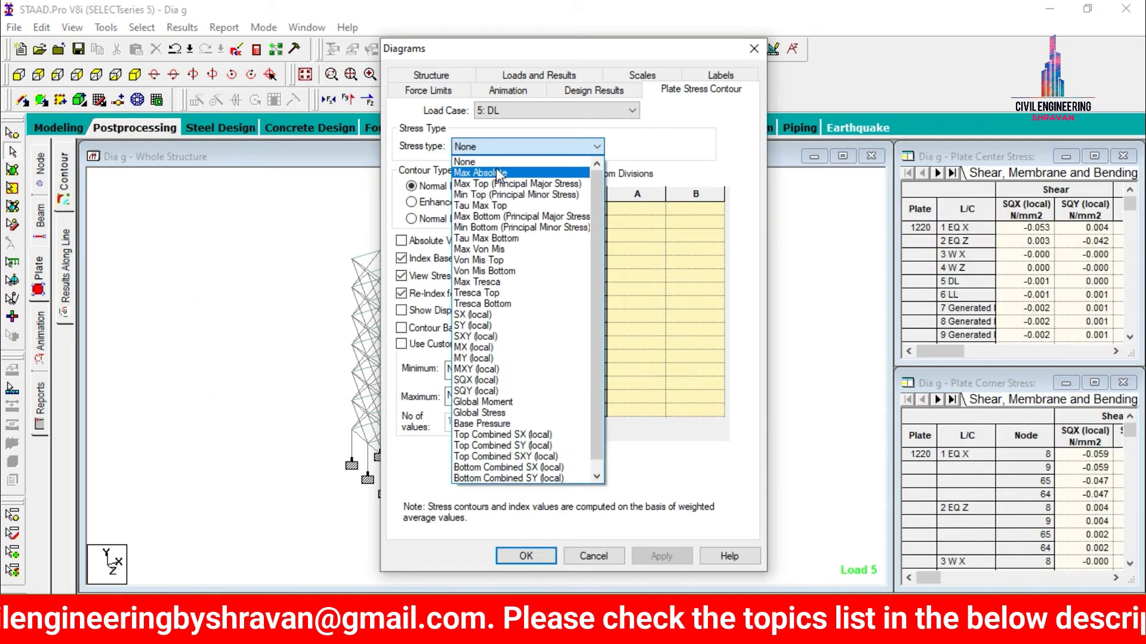
{"action": "left_click", "coordinate": [519, 172]}
{"action": "left_click", "coordinate": [671, 556]}
{"action": "left_click", "coordinate": [526, 555]}
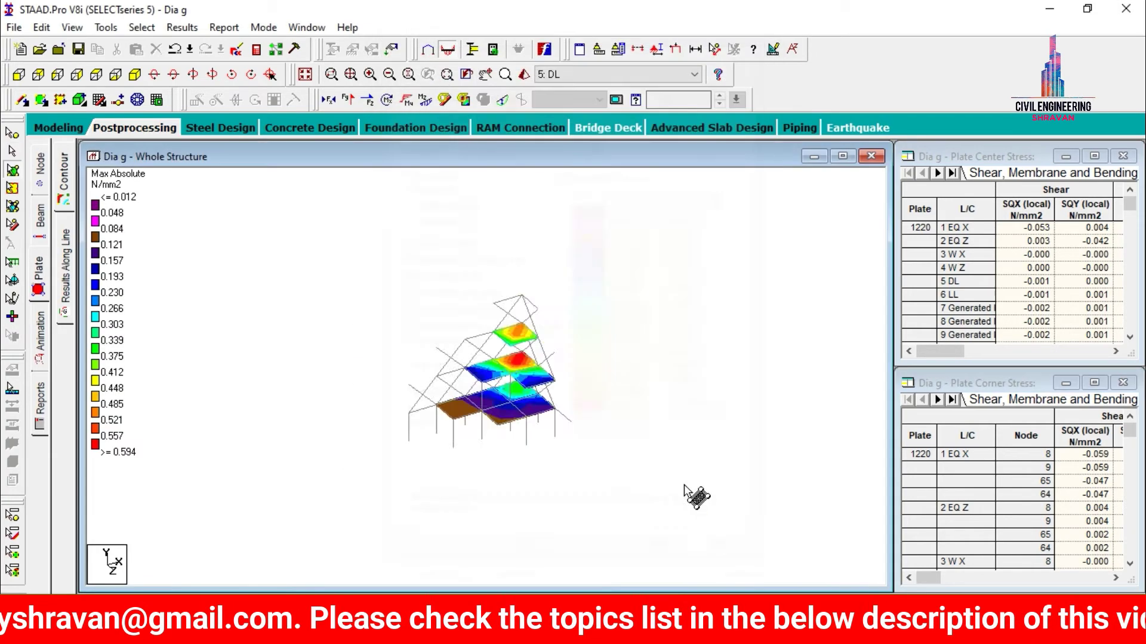
Examine the plate stress contours under the seismic and wind load cases, finishing on 4: W Z.
{"action": "left_click", "coordinate": [561, 75]}
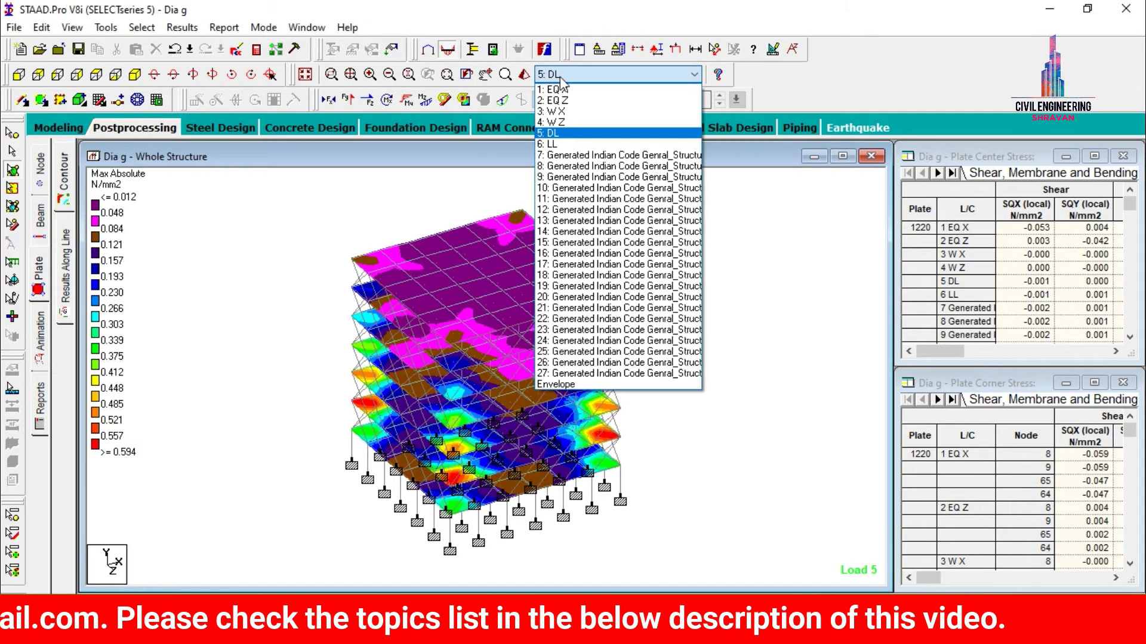
{"action": "key", "text": "Up"}
{"action": "key", "text": "Up"}
{"action": "key", "text": "Up"}
{"action": "key", "text": "Up"}
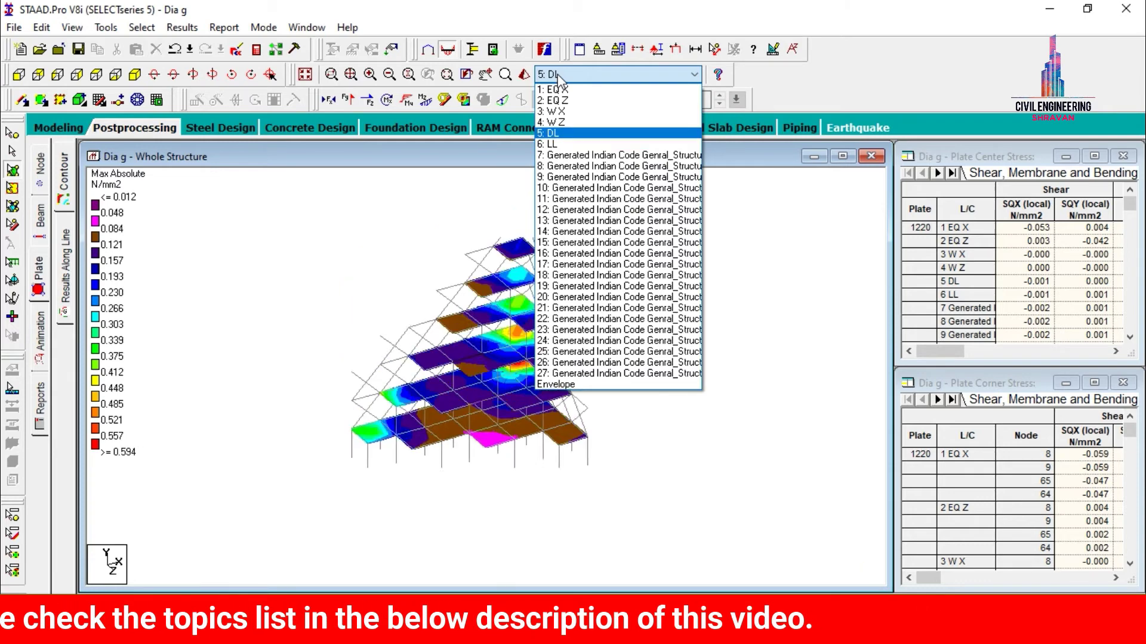
{"action": "key", "text": "Down"}
{"action": "key", "text": "Down"}
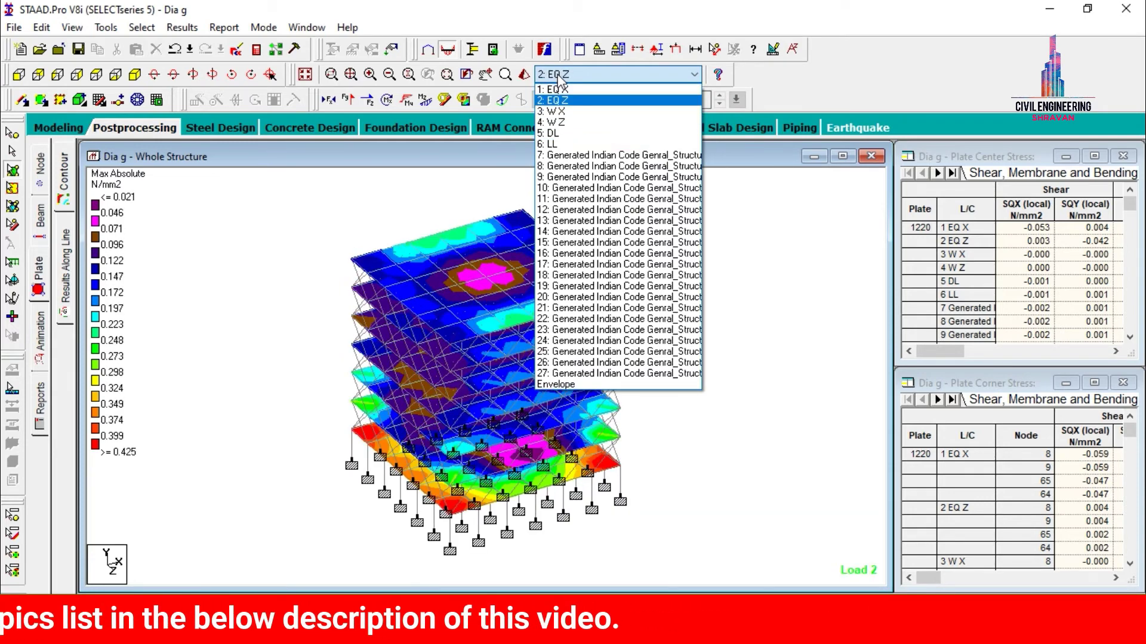
{"action": "key", "text": "Down"}
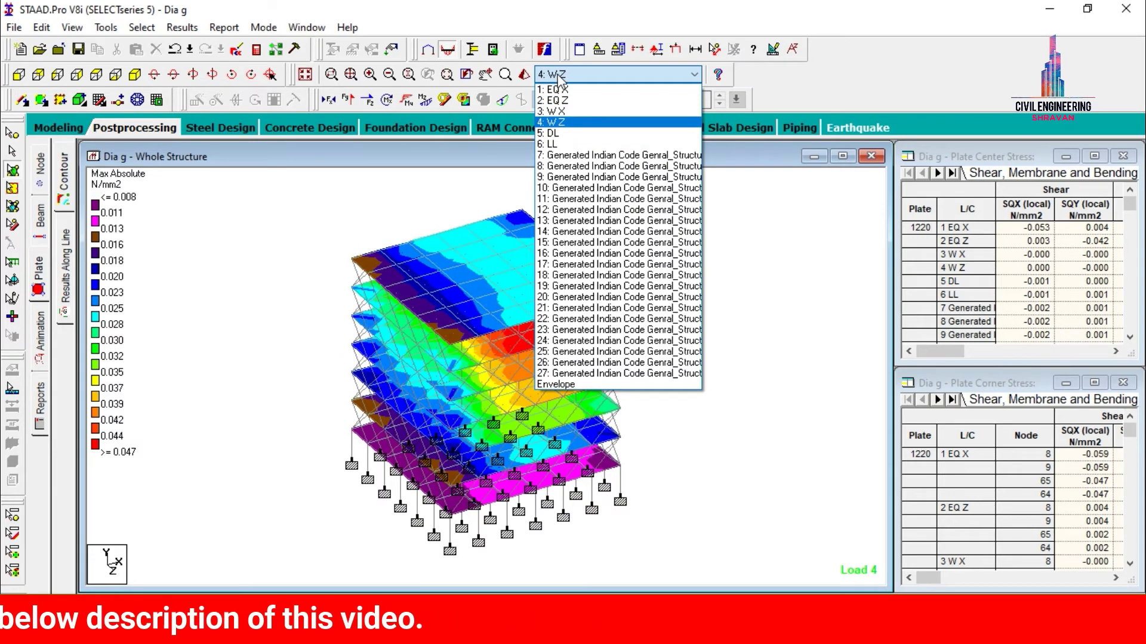
{"action": "left_click", "coordinate": [187, 243]}
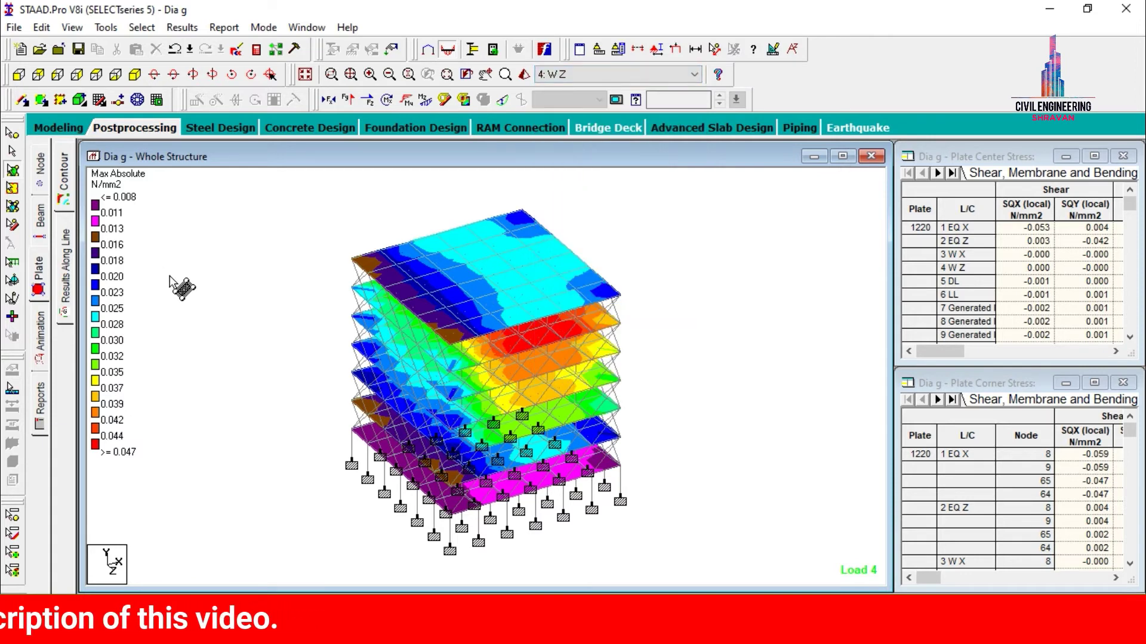
Animate the structure's deflection with the animation setup left at its default values.
{"action": "left_click", "coordinate": [41, 320]}
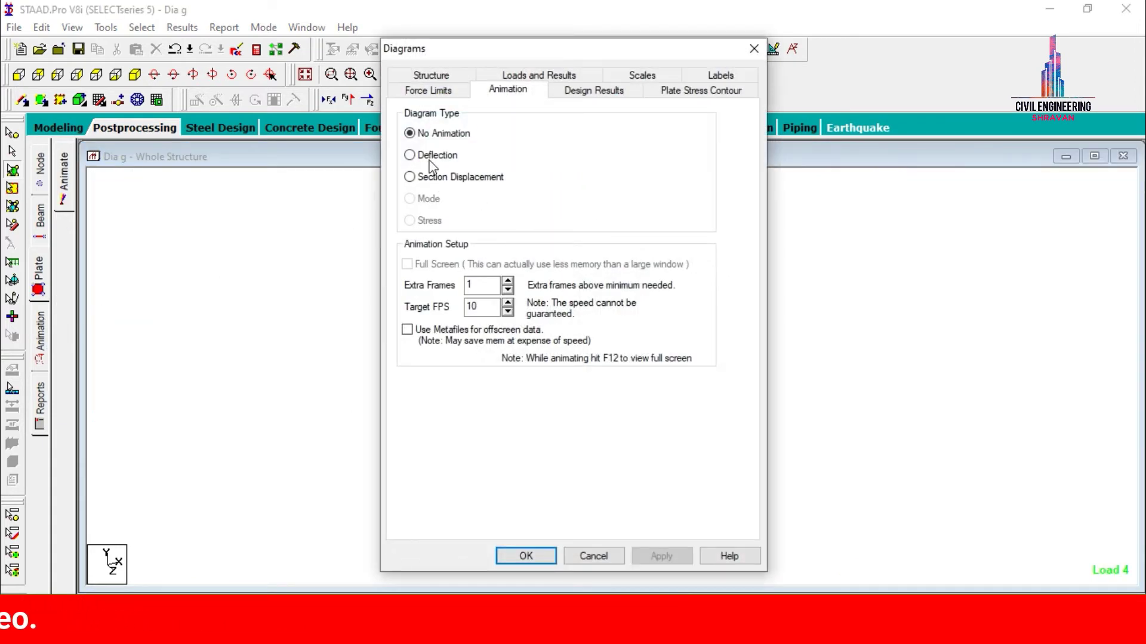
{"action": "left_click", "coordinate": [430, 157]}
{"action": "left_click", "coordinate": [667, 557]}
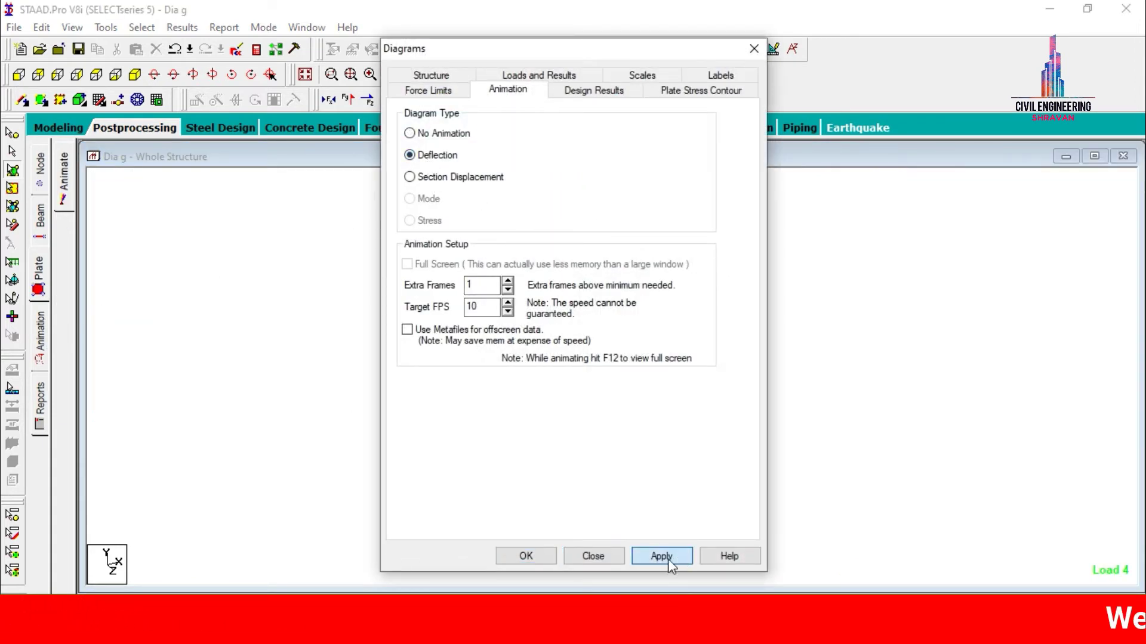
{"action": "left_click", "coordinate": [537, 560]}
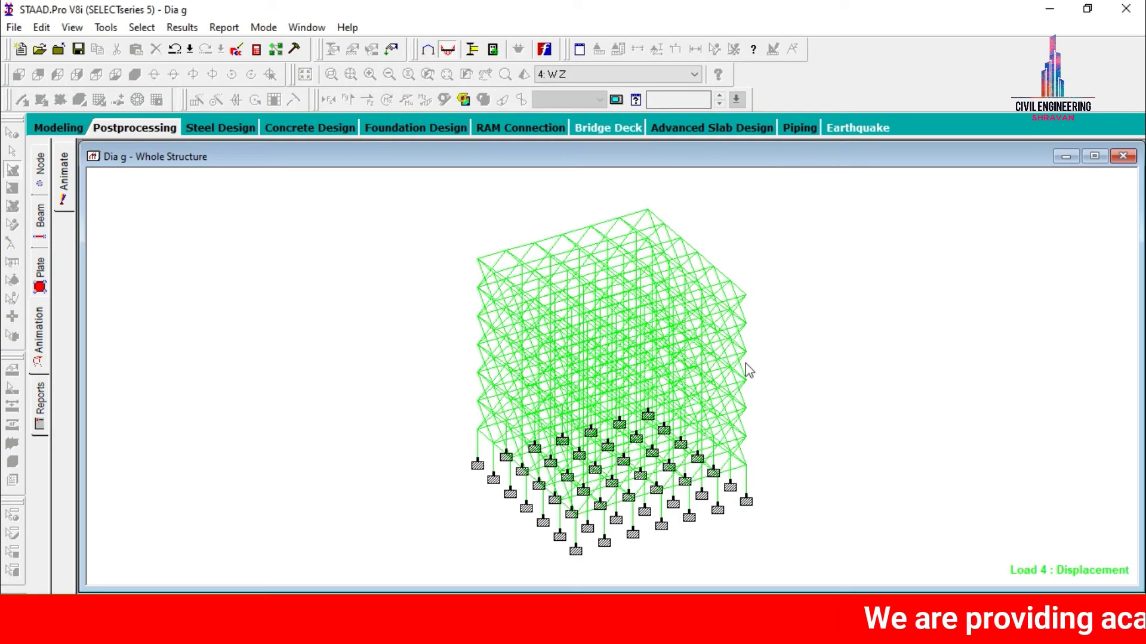
Examine the deflection animation for each primary load case from 1: EQ X to 6: LL.
{"action": "left_click", "coordinate": [562, 77]}
{"action": "left_click", "coordinate": [561, 87]}
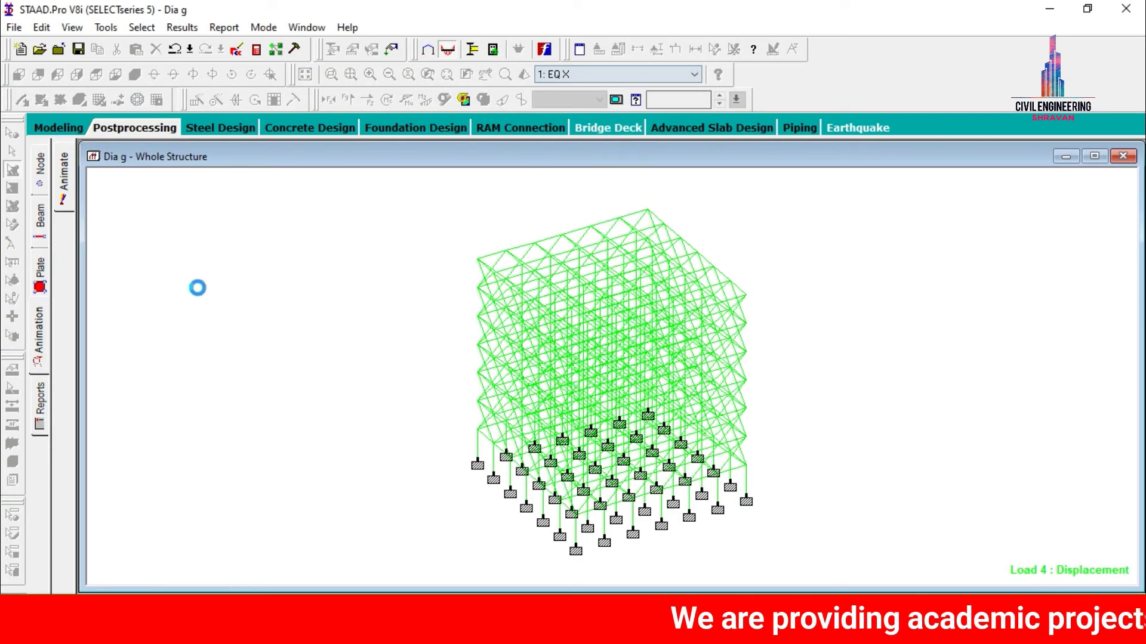
{"action": "key", "text": "Down"}
{"action": "key", "text": "Down"}
{"action": "key", "text": "Down"}
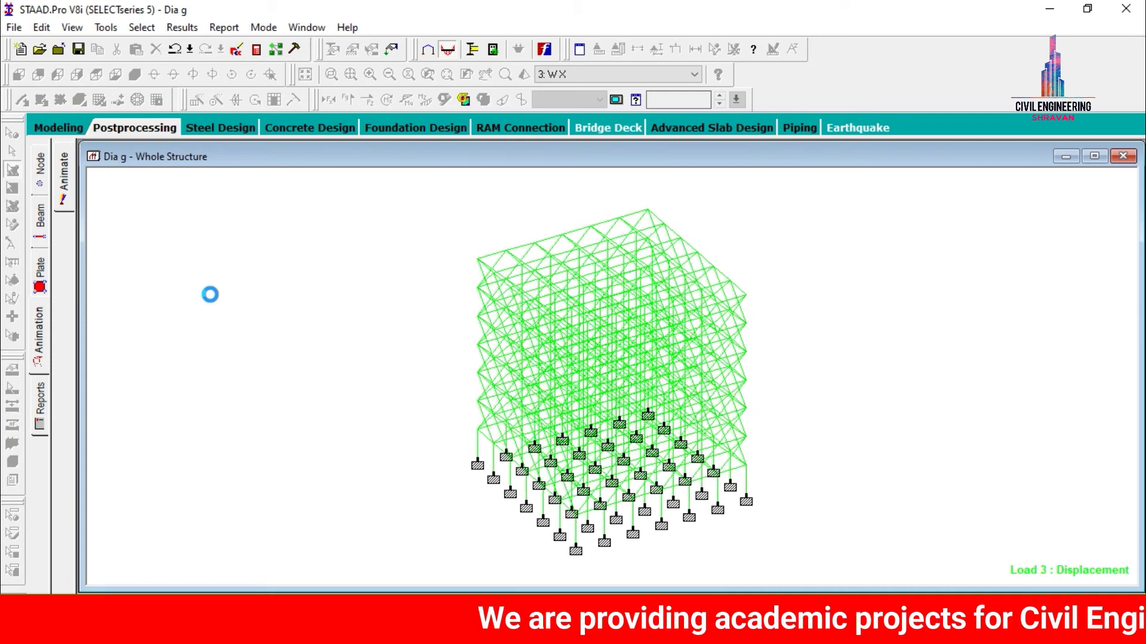
{"action": "key", "text": "Down"}
{"action": "key", "text": "Down"}
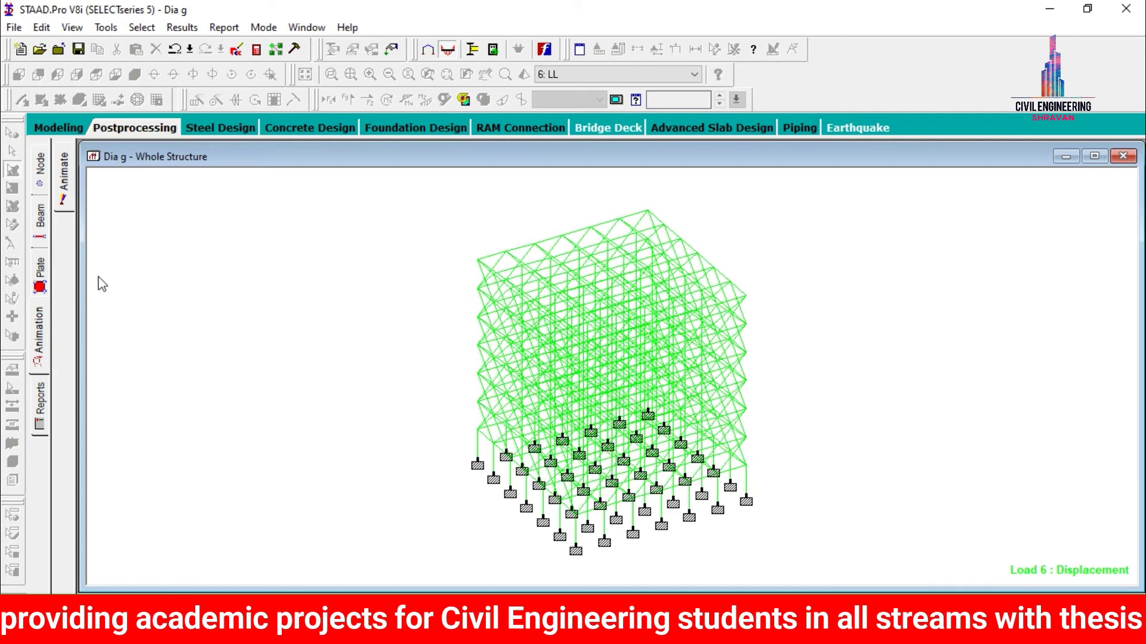
Return to modeling and set the concrete design code to IS456.
{"action": "left_click", "coordinate": [66, 128]}
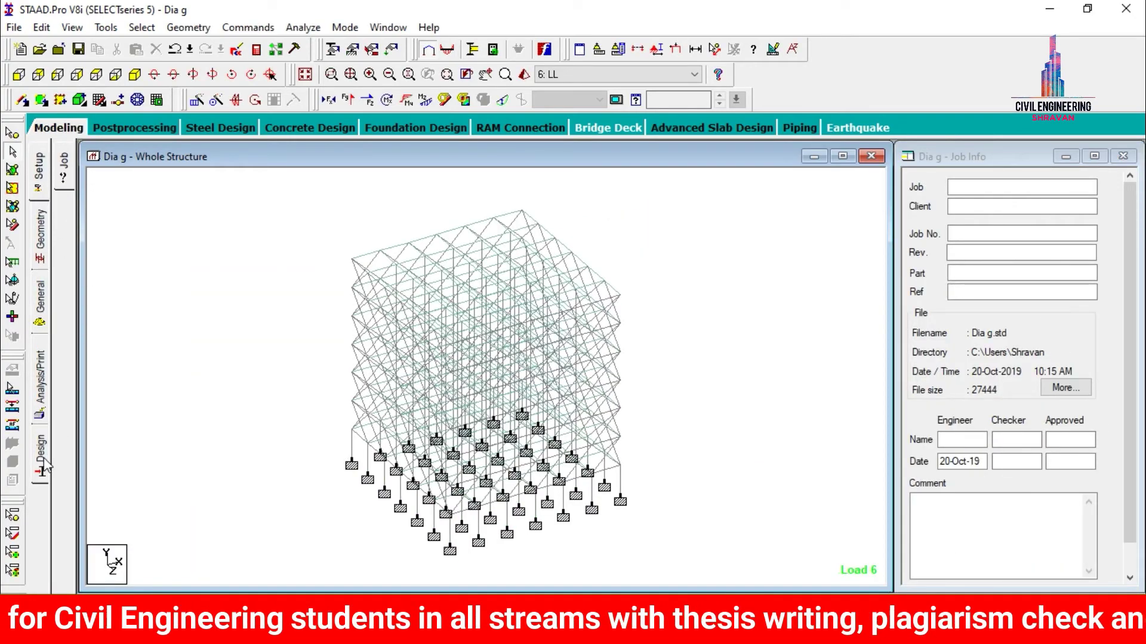
{"action": "left_click", "coordinate": [42, 460]}
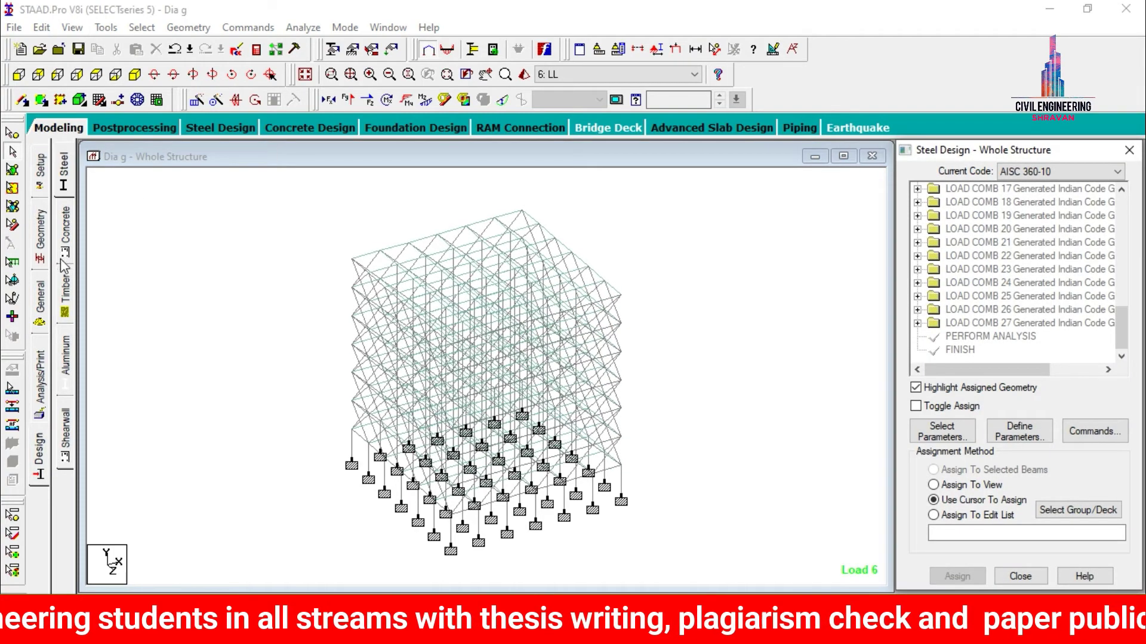
{"action": "left_click", "coordinate": [66, 250]}
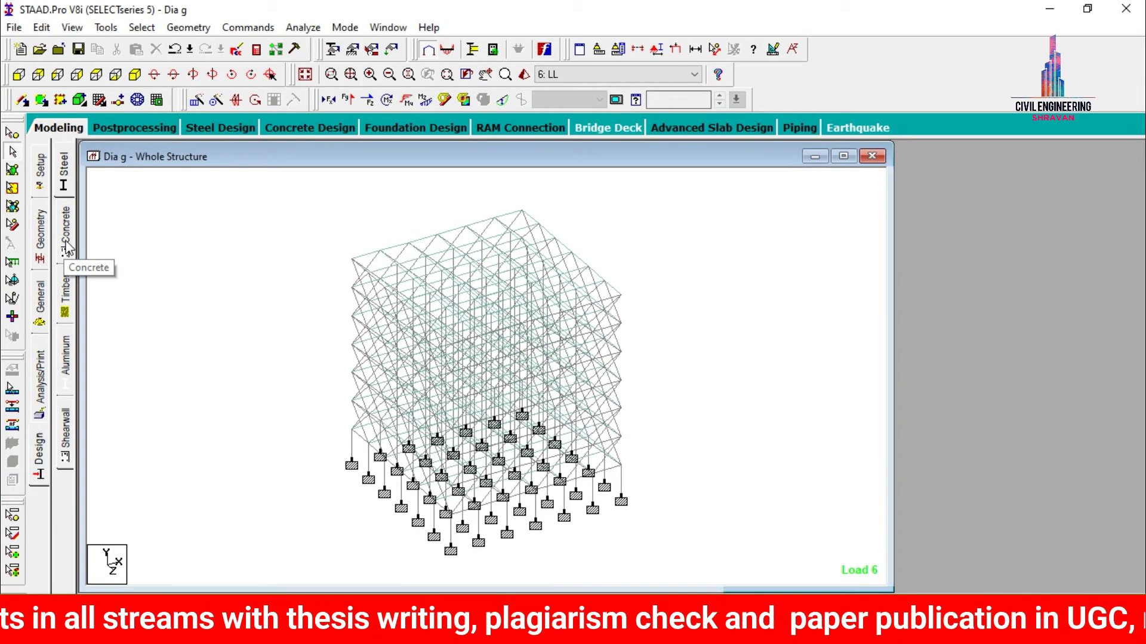
{"action": "left_click", "coordinate": [1014, 172]}
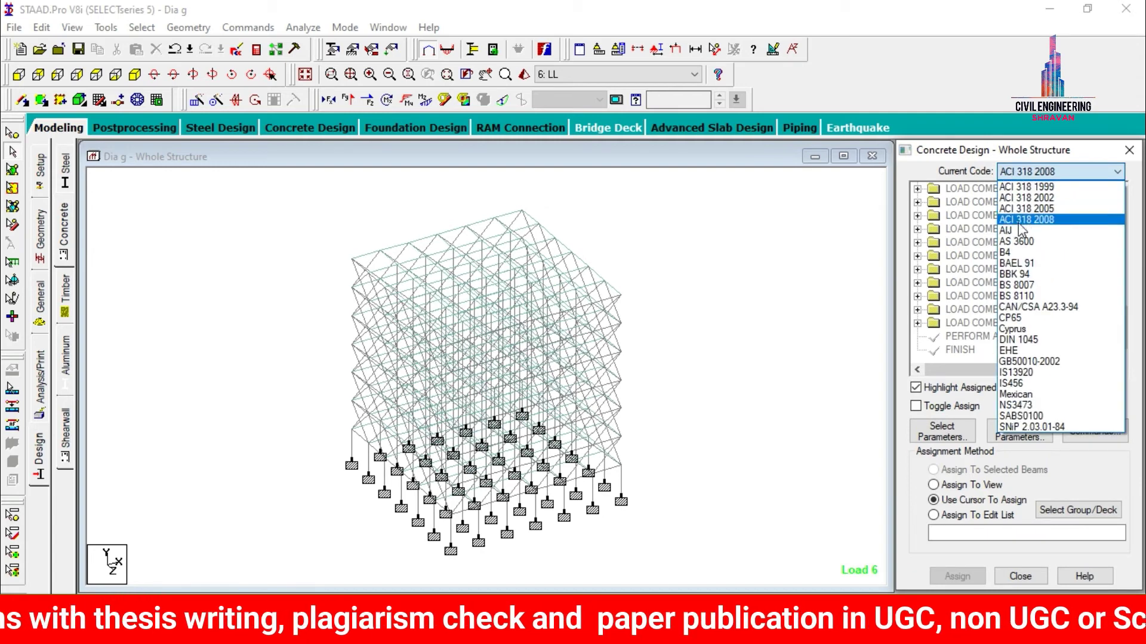
{"action": "left_click", "coordinate": [1014, 384]}
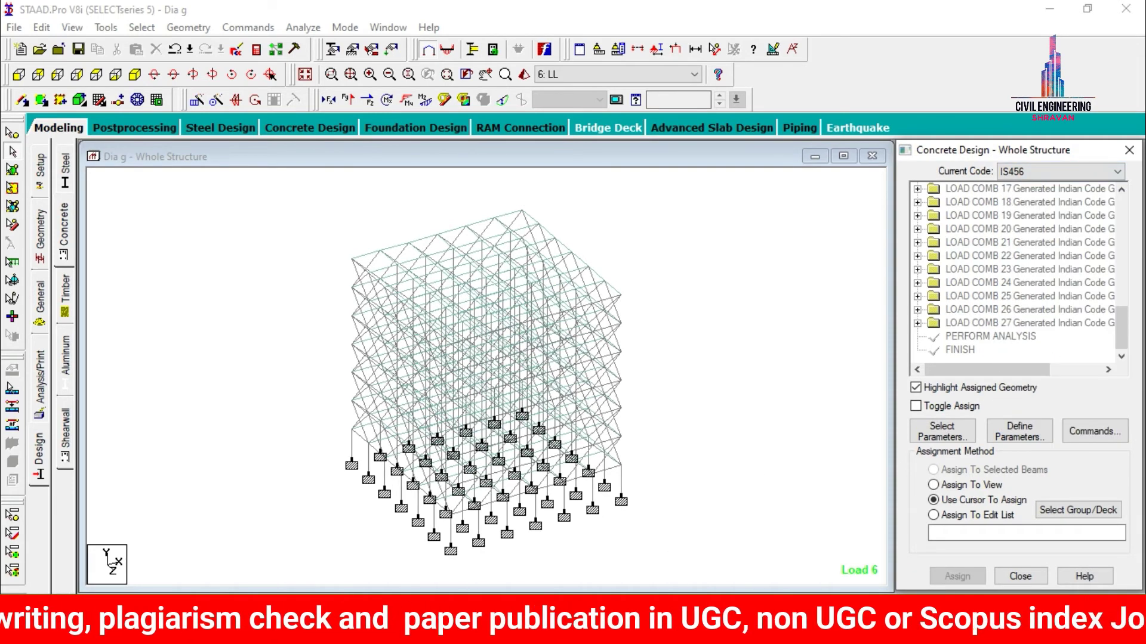
Select only the concrete design parameters Fc, Fymain, Fysec, Maxmain and Maxsec.
{"action": "left_click", "coordinate": [953, 433]}
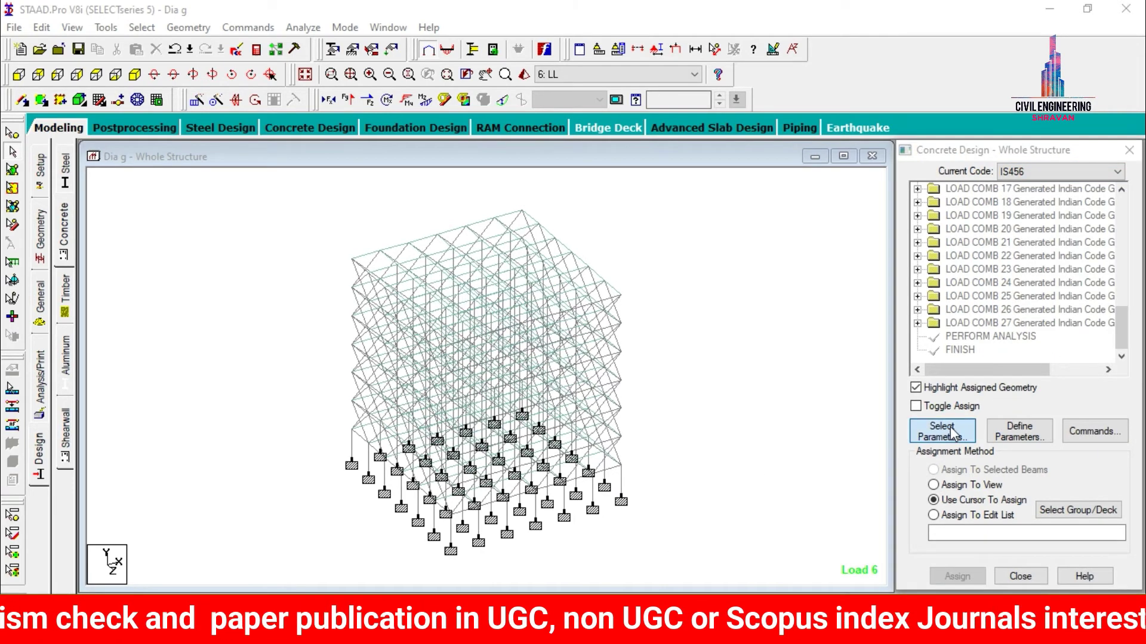
{"action": "left_click", "coordinate": [919, 403]}
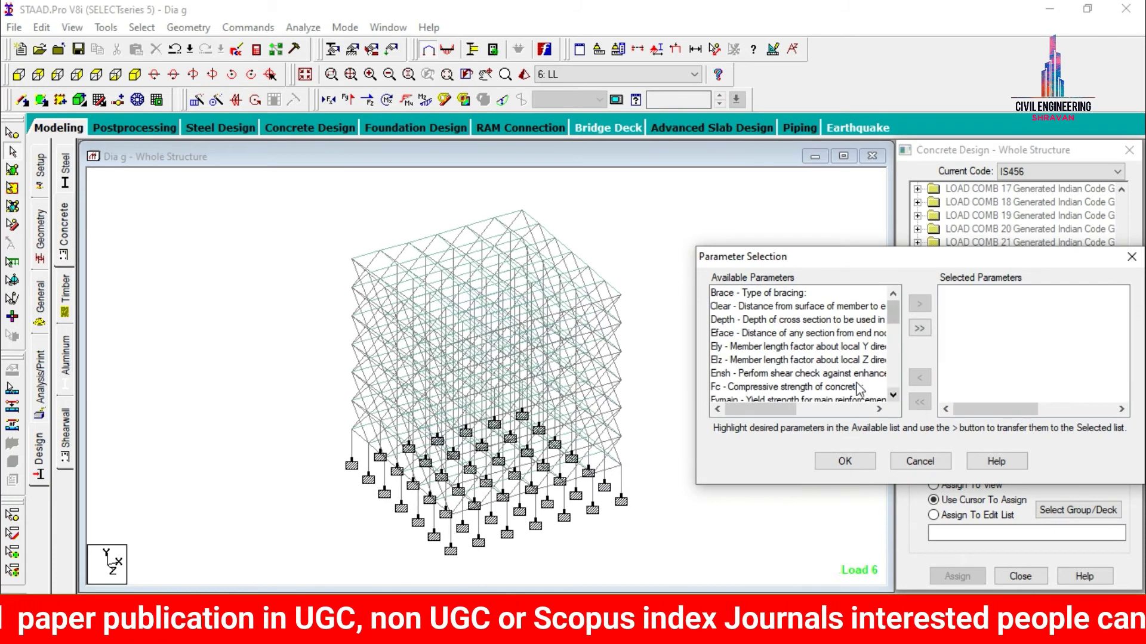
{"action": "left_click", "coordinate": [825, 388]}
{"action": "left_click", "coordinate": [826, 377]}
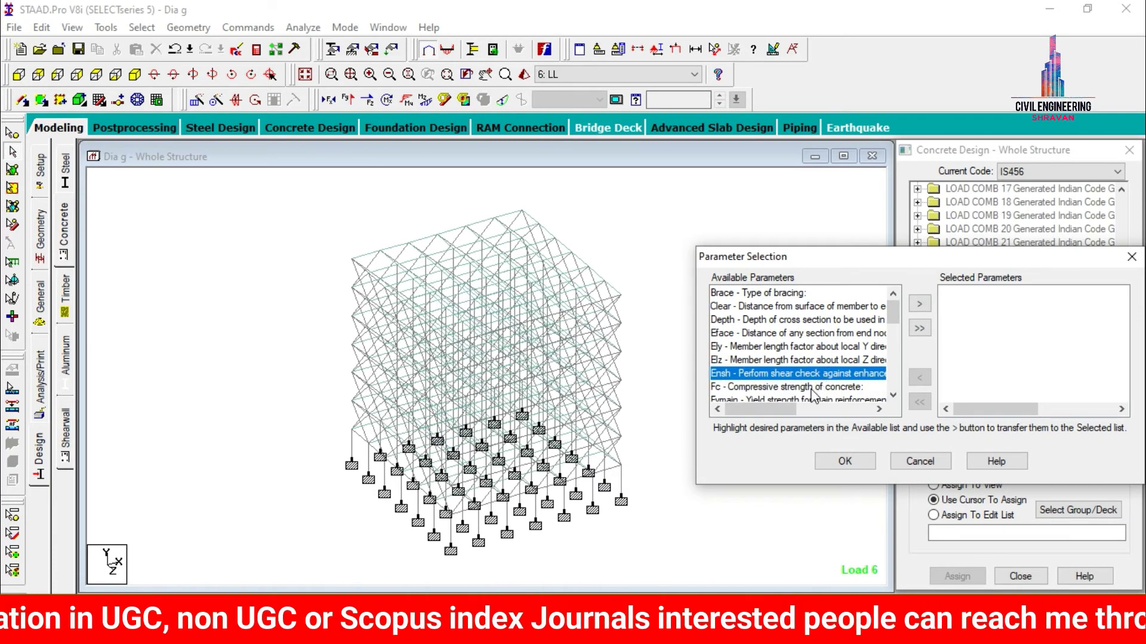
{"action": "double_click", "coordinate": [812, 390]}
{"action": "double_click", "coordinate": [811, 391]}
{"action": "double_click", "coordinate": [811, 391]}
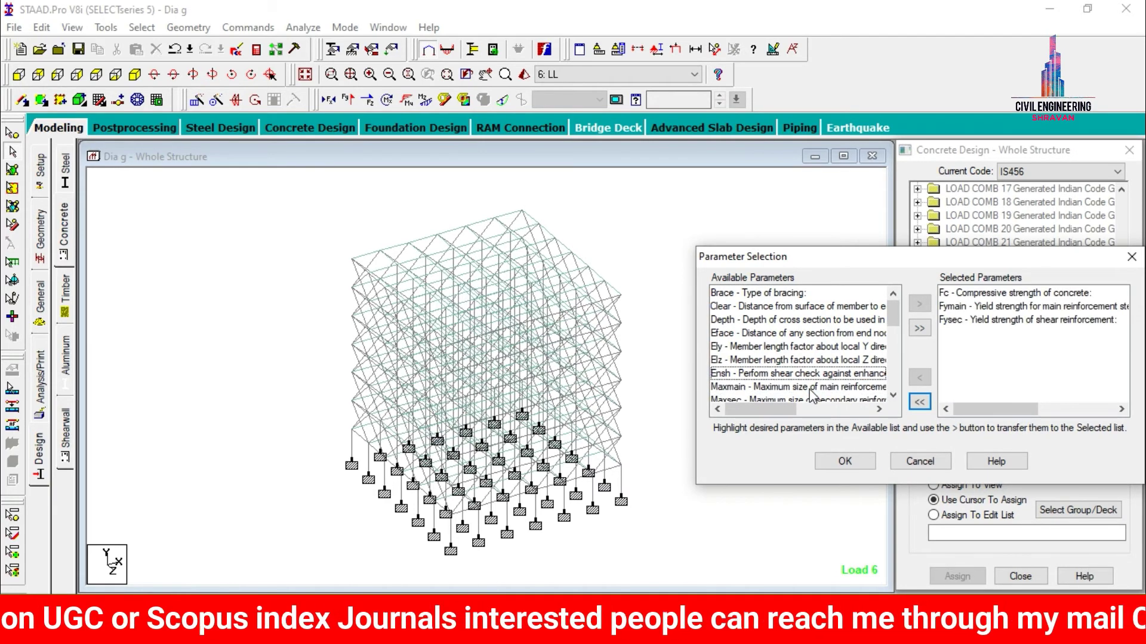
{"action": "double_click", "coordinate": [812, 389]}
{"action": "double_click", "coordinate": [811, 389]}
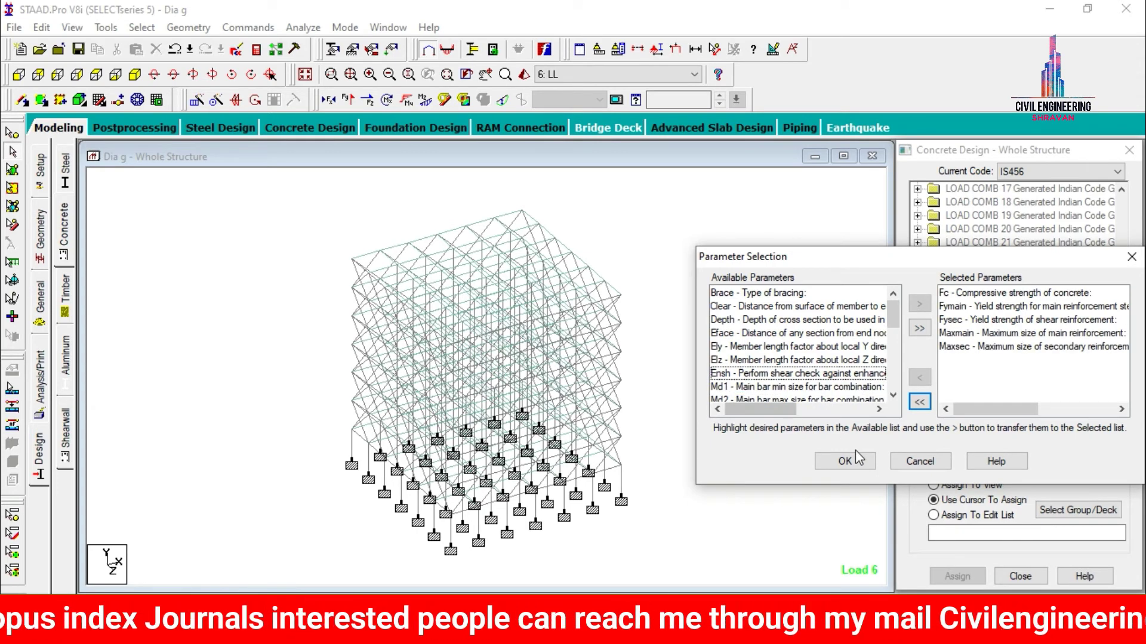
{"action": "left_click", "coordinate": [844, 462]}
Define the concrete compressive strength FC as 40000 kN/m2 and both reinforcement yield strengths, FYMAIN and FYSEC, as 600000 kN/m2.
{"action": "left_click", "coordinate": [1019, 432]}
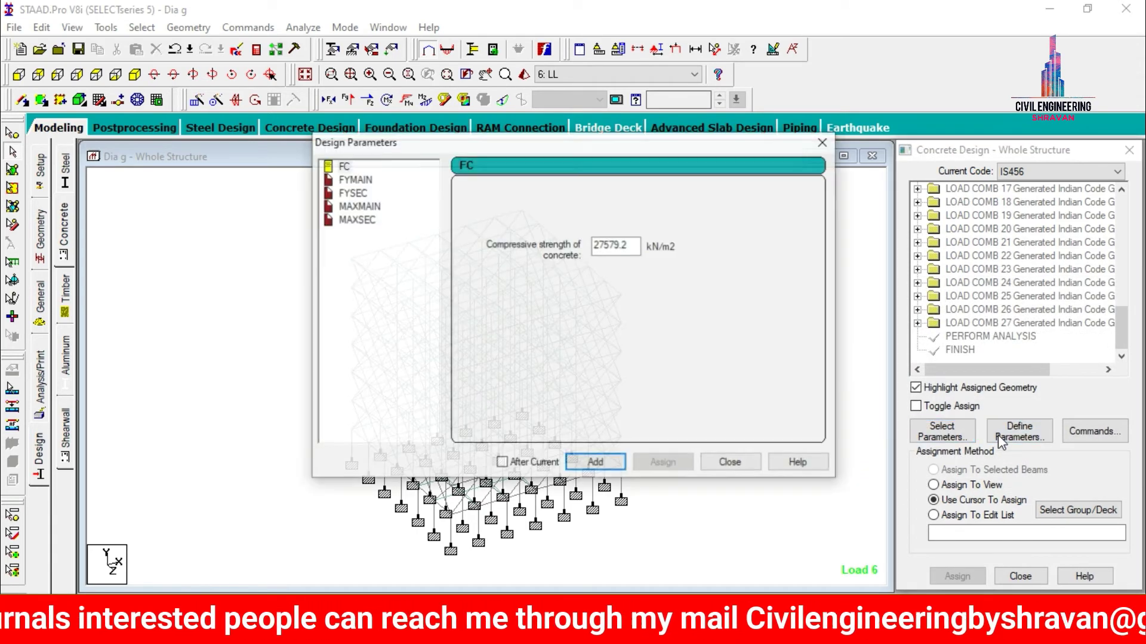
{"action": "type", "text": "40000"}
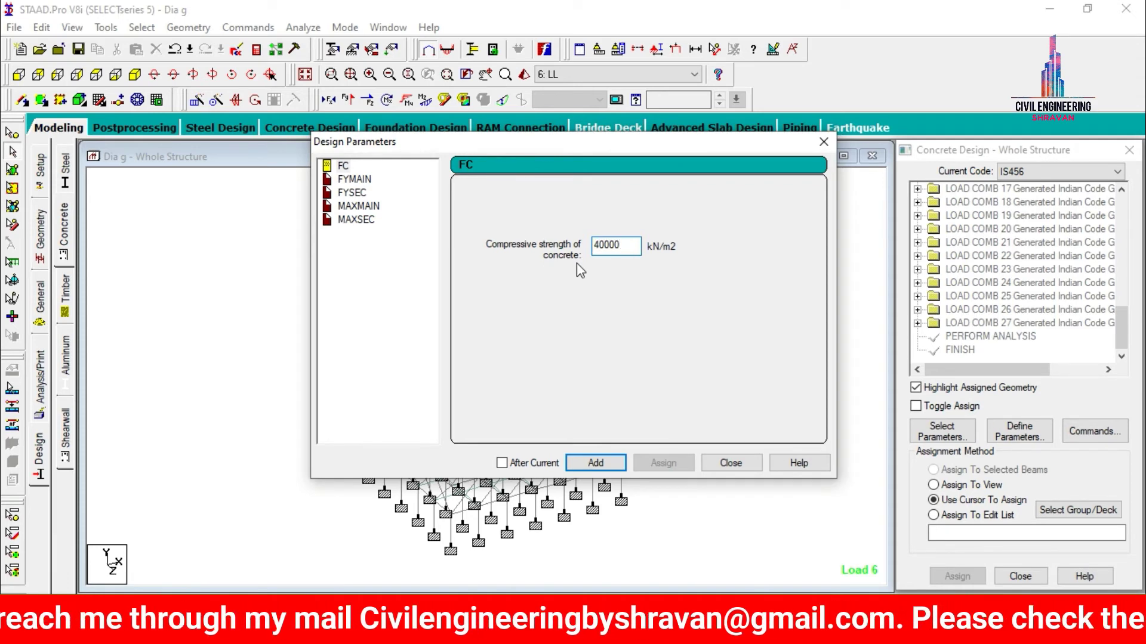
{"action": "left_click", "coordinate": [352, 179]}
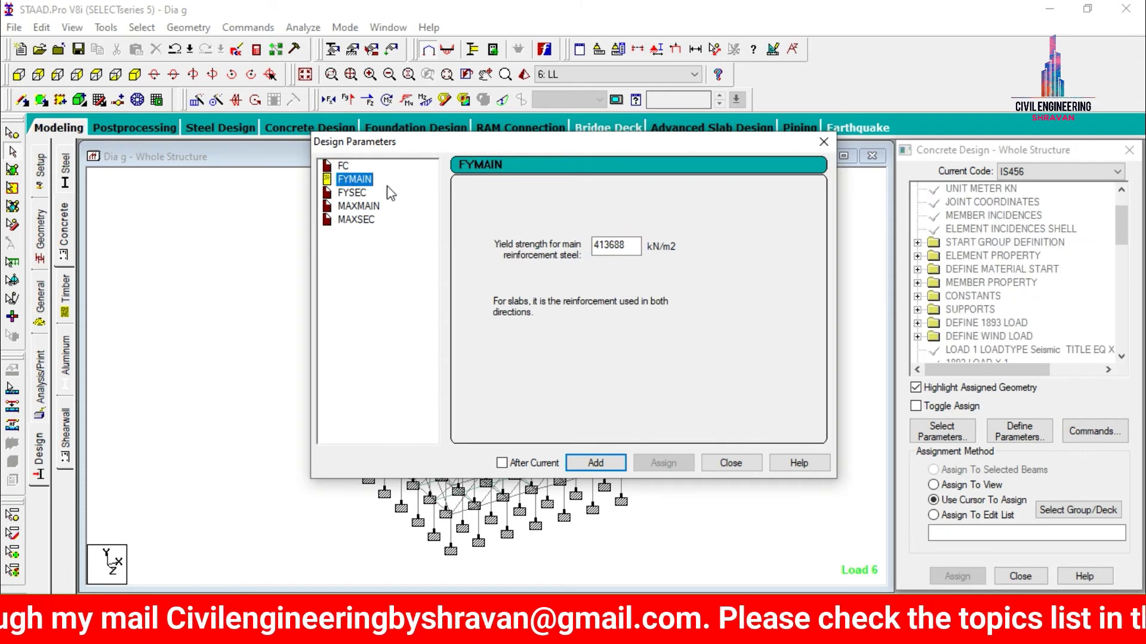
{"action": "double_click", "coordinate": [636, 250]}
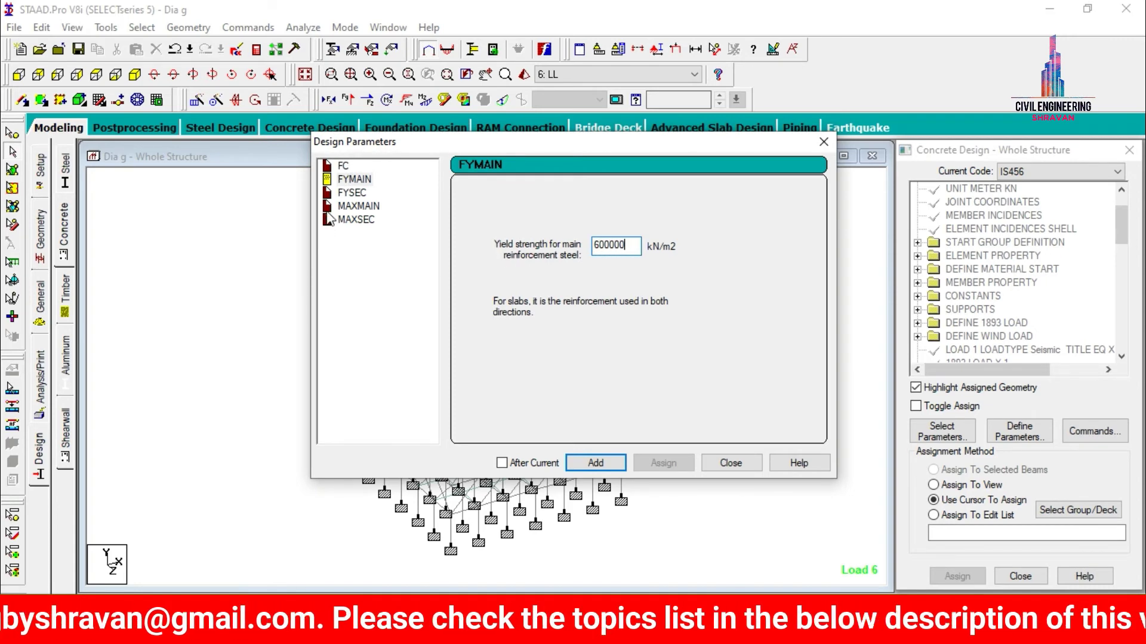
{"action": "left_click", "coordinate": [349, 194]}
{"action": "double_click", "coordinate": [631, 246]}
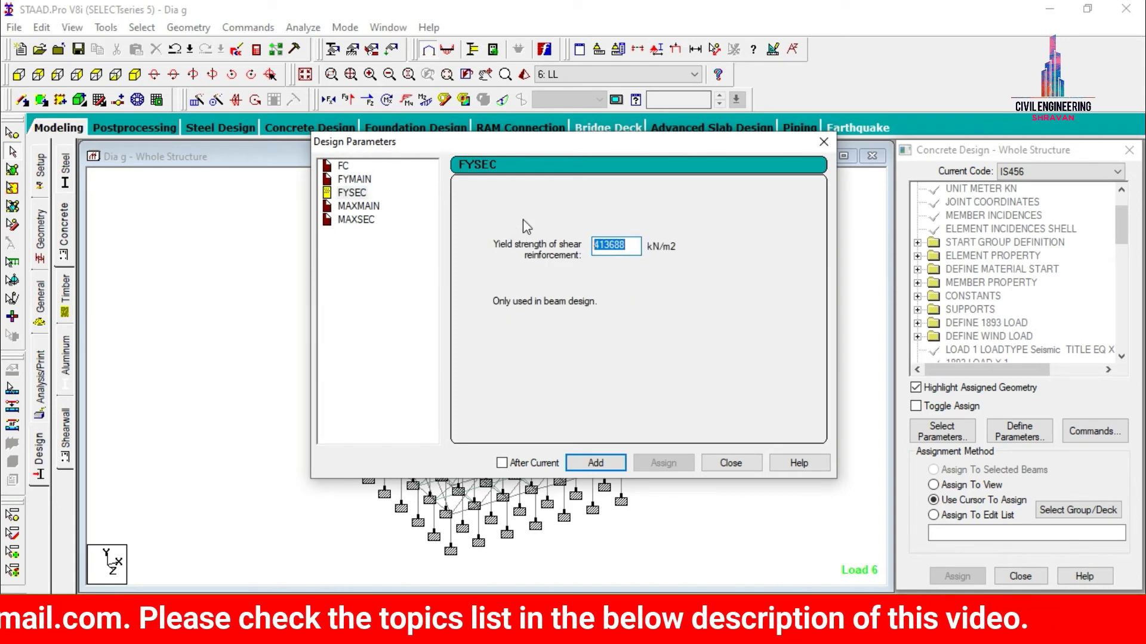
{"action": "type", "text": "600000"}
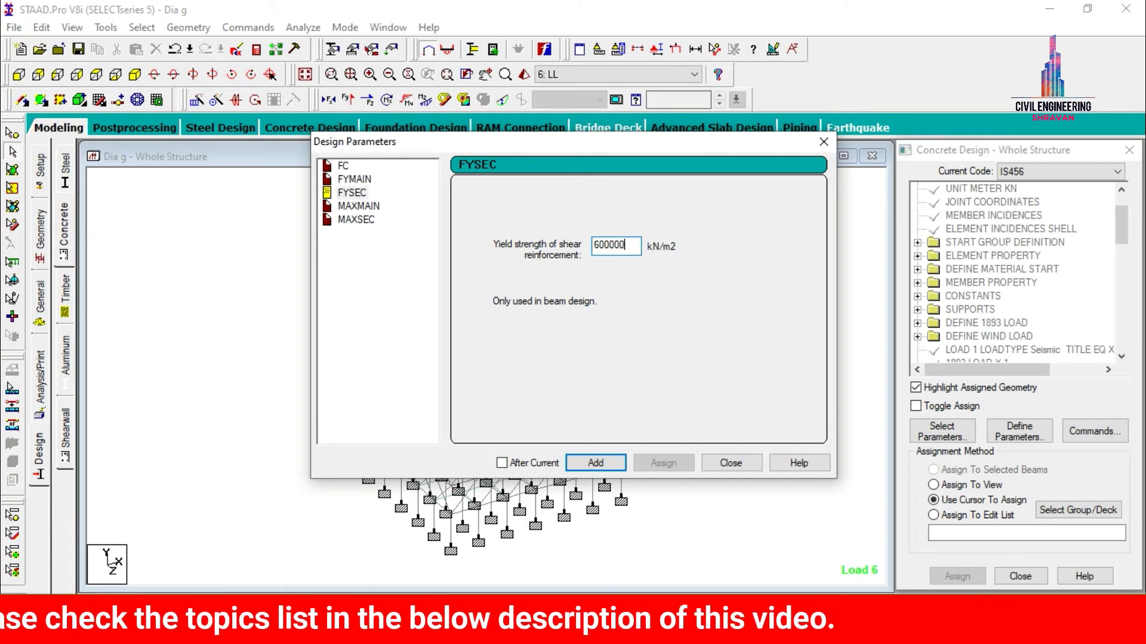
Set the maximum main reinforcement size to 20 mm and the maximum secondary reinforcement size to 16 mm, finishing the parameter definitions.
{"action": "left_click", "coordinate": [355, 207]}
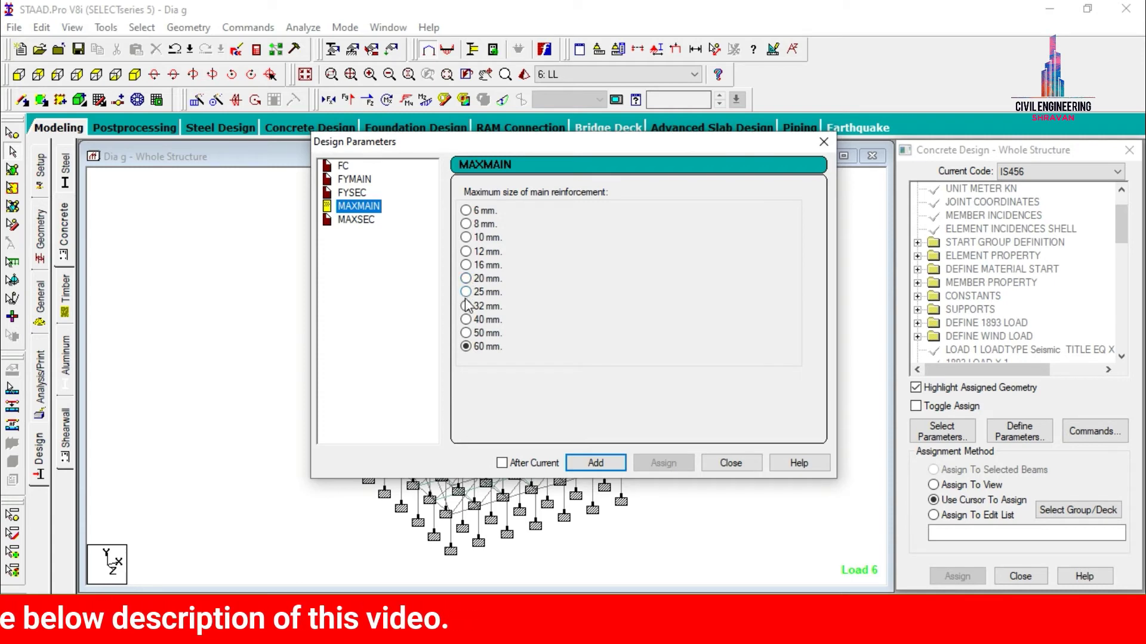
{"action": "left_click", "coordinate": [465, 278]}
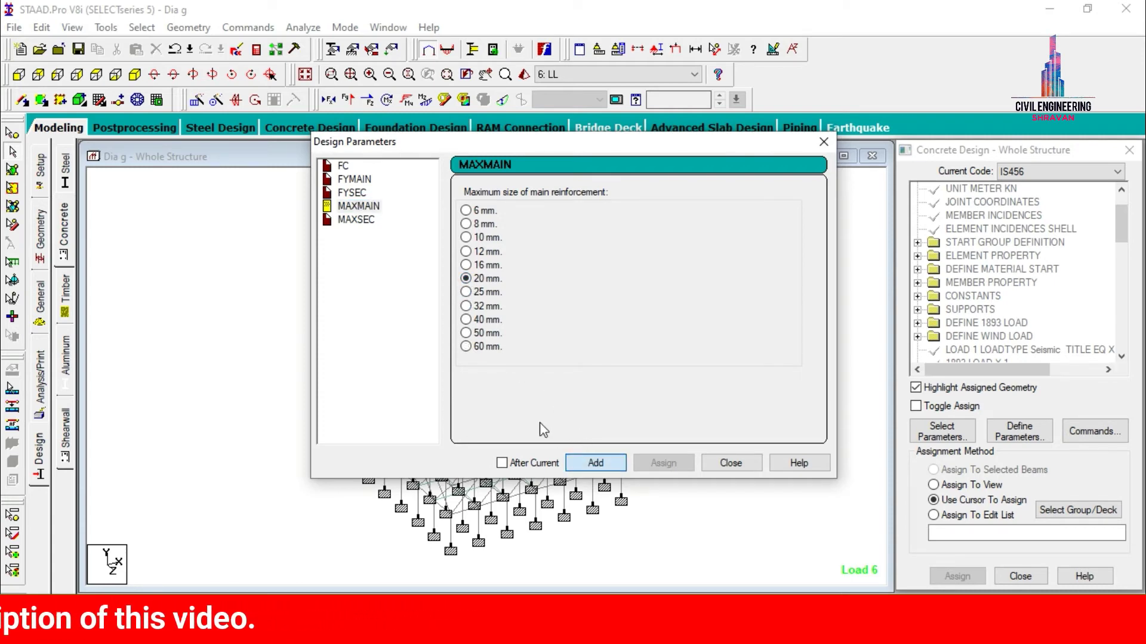
{"action": "left_click", "coordinate": [356, 220]}
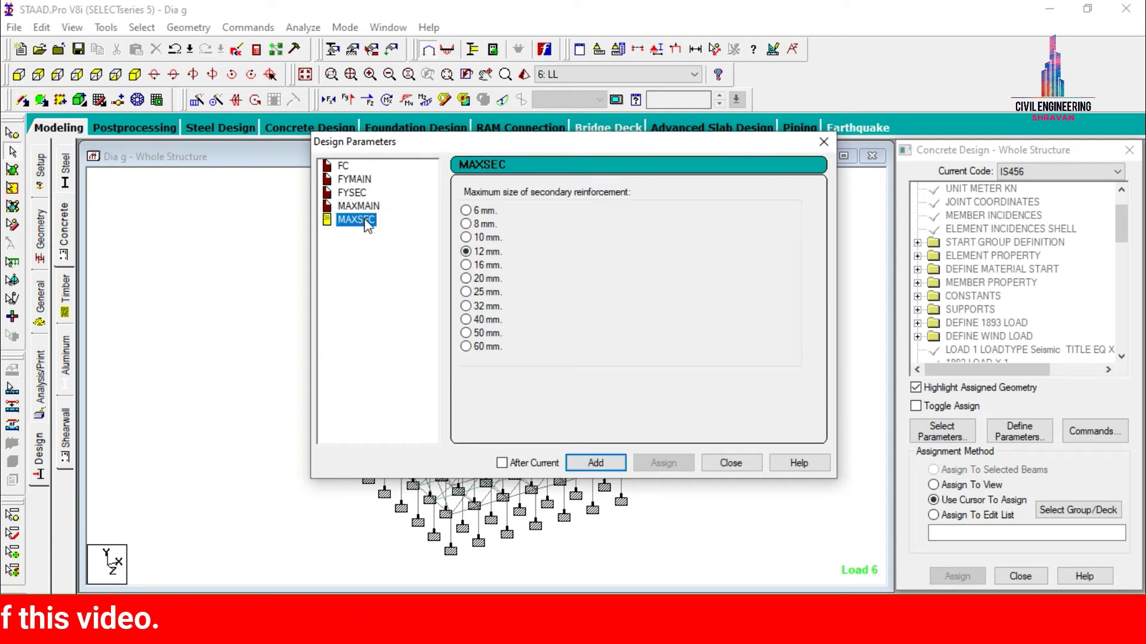
{"action": "left_click", "coordinate": [466, 266]}
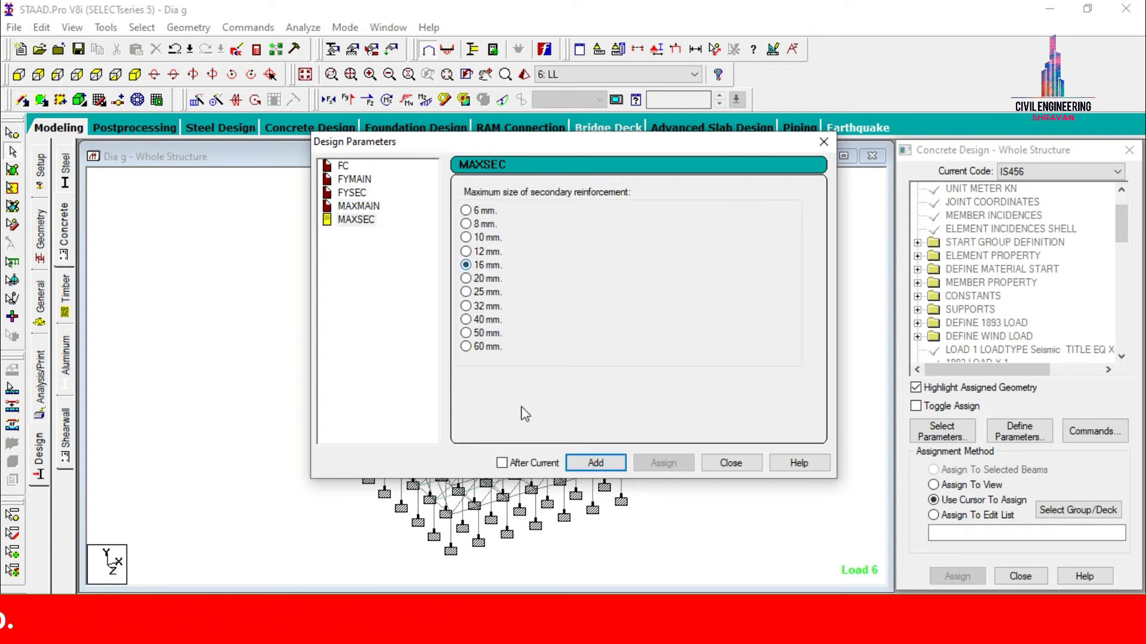
{"action": "left_click", "coordinate": [719, 466]}
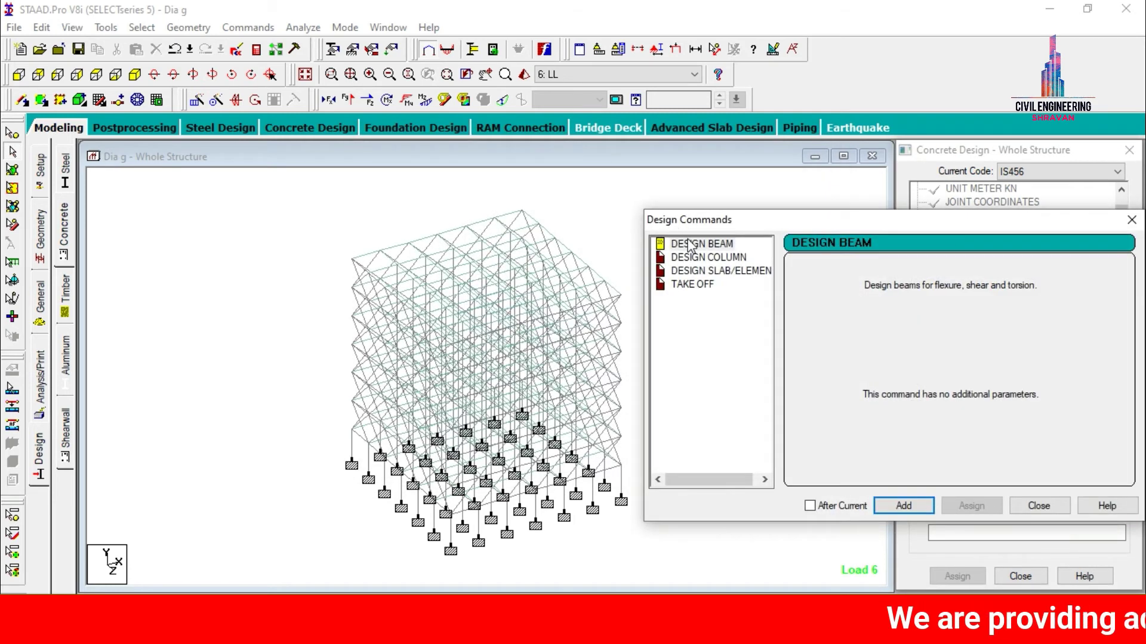
Add the DESIGN BEAM, DESIGN COLUMN, DESIGN SLAB/ELEMENT and TAKE OFF commands to the concrete design.
{"action": "left_click", "coordinate": [692, 247]}
{"action": "left_click", "coordinate": [901, 506]}
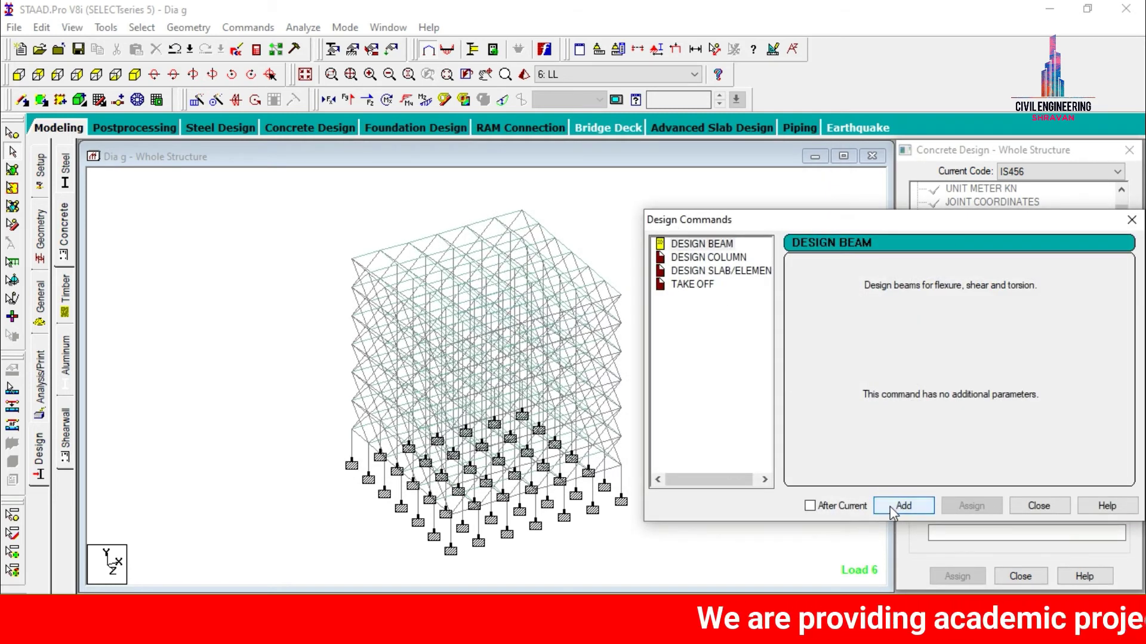
{"action": "left_click", "coordinate": [691, 258]}
{"action": "left_click", "coordinate": [898, 506]}
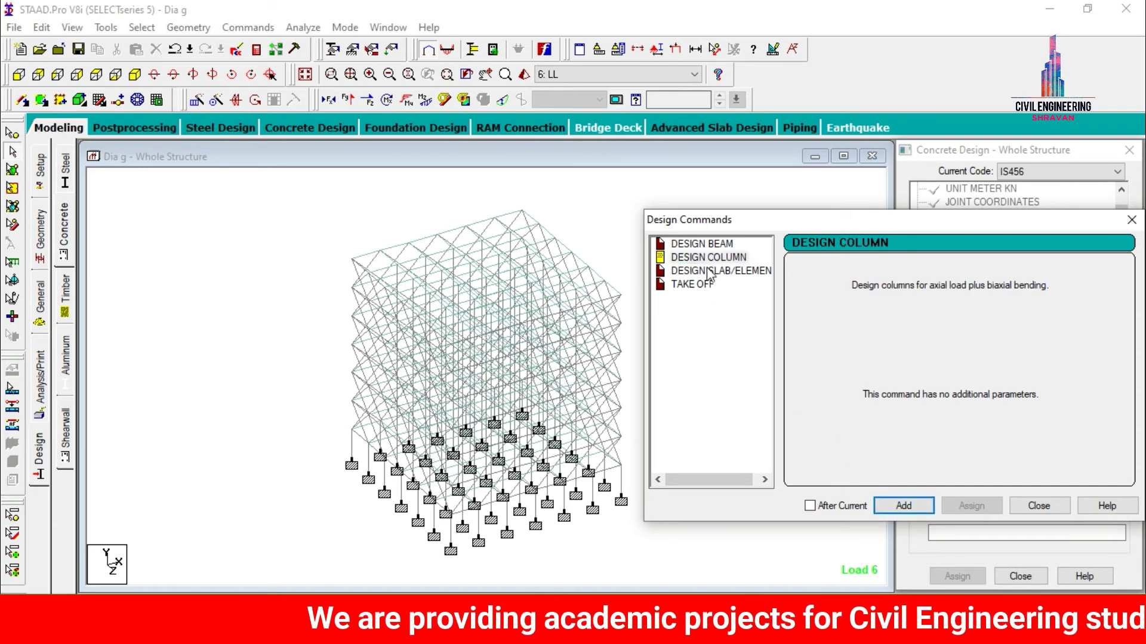
{"action": "left_click", "coordinate": [709, 272]}
{"action": "left_click", "coordinate": [901, 505]}
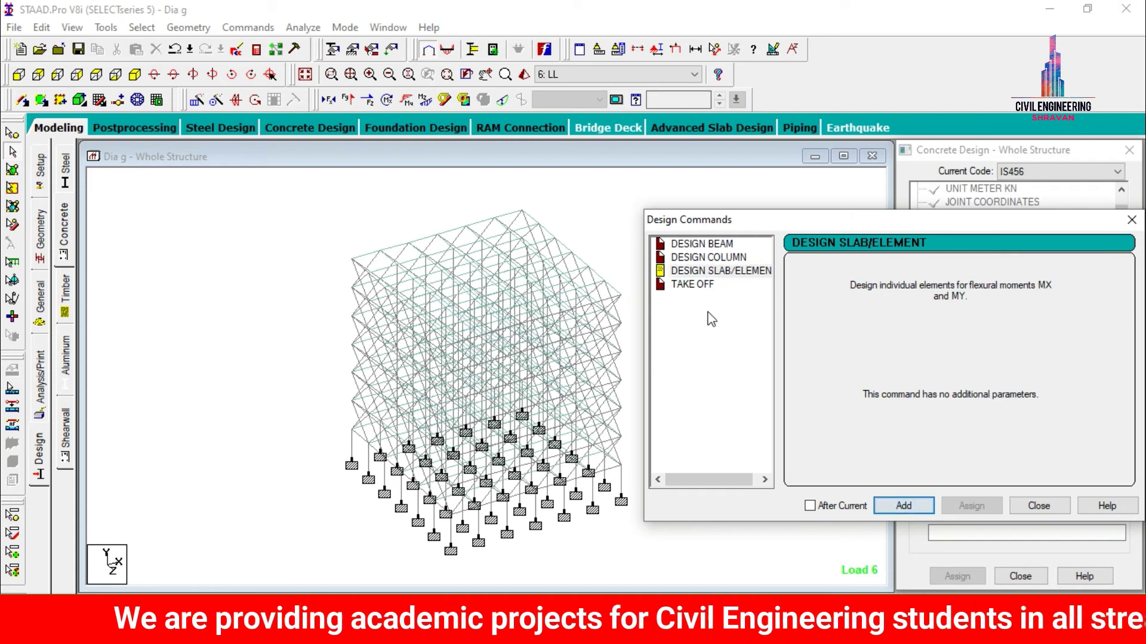
{"action": "left_click", "coordinate": [693, 285]}
{"action": "left_click", "coordinate": [903, 506]}
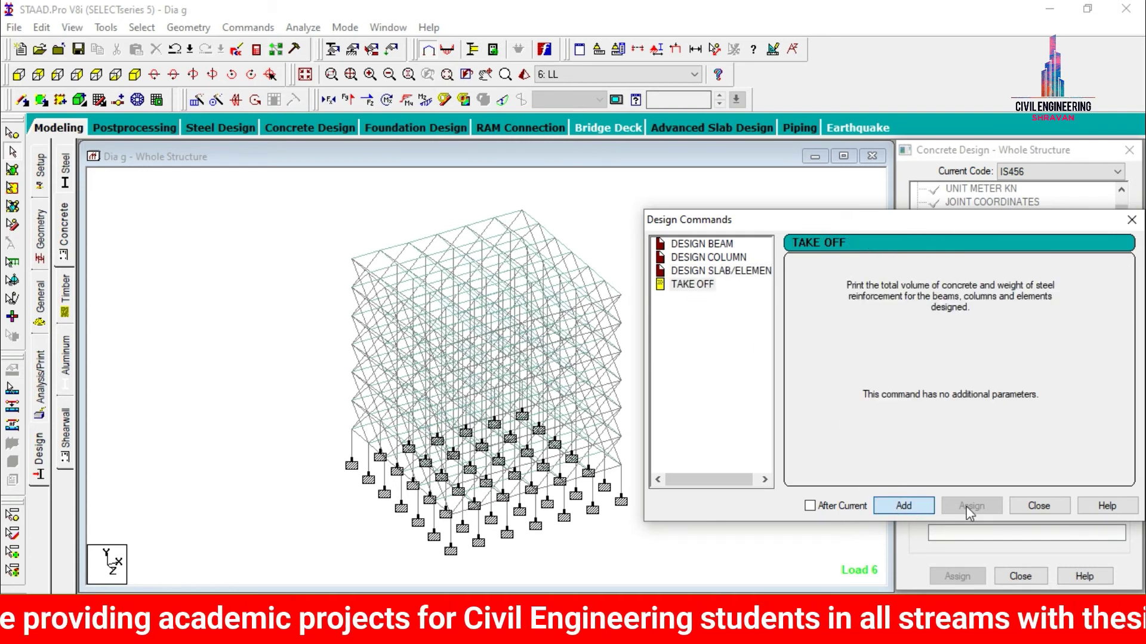
{"action": "left_click", "coordinate": [1038, 505]}
Assign the FC 40000 parameter to the whole structure using Assign To View.
{"action": "left_click_drag", "start_coordinate": [1115, 227], "coordinate": [1123, 324]}
{"action": "left_click", "coordinate": [980, 283]}
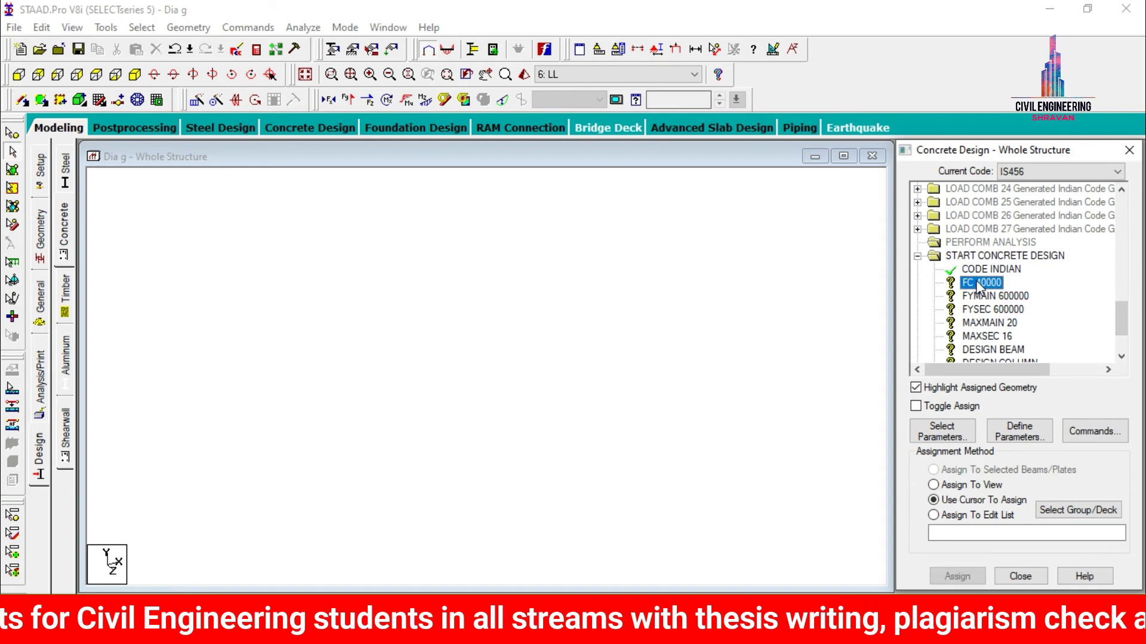
{"action": "left_click", "coordinate": [949, 486]}
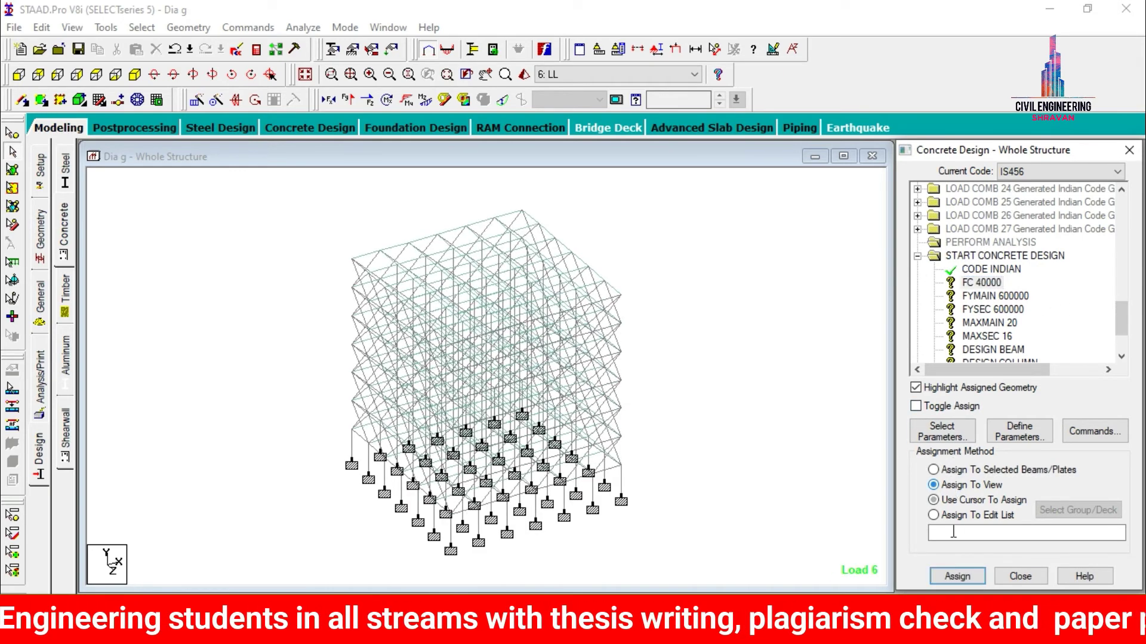
{"action": "left_click", "coordinate": [957, 576]}
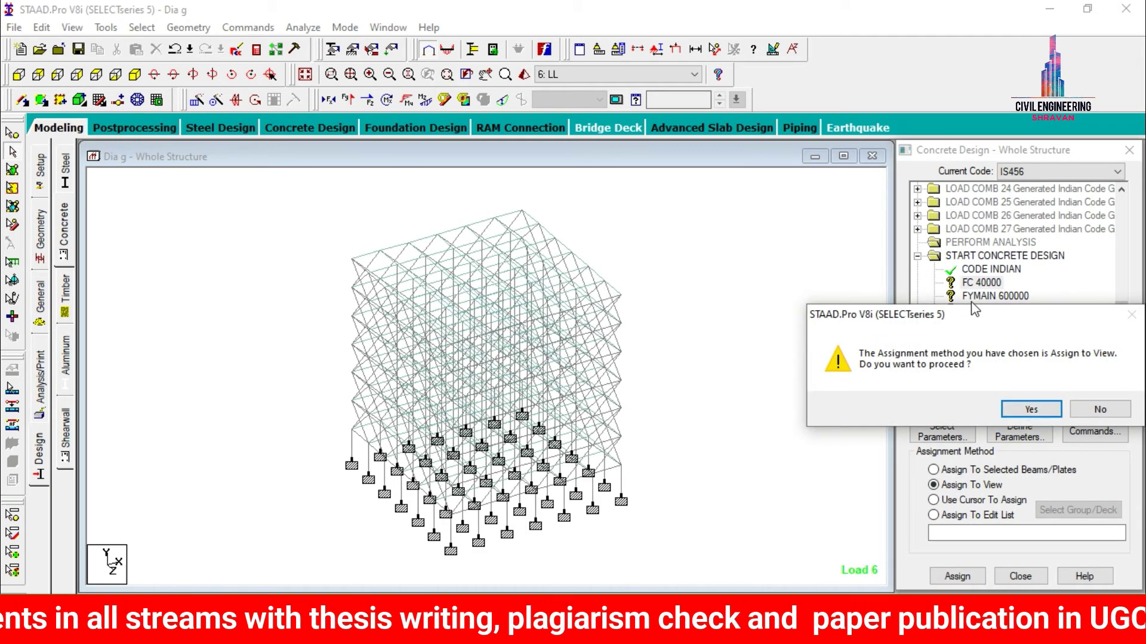
{"action": "left_click", "coordinate": [1031, 409]}
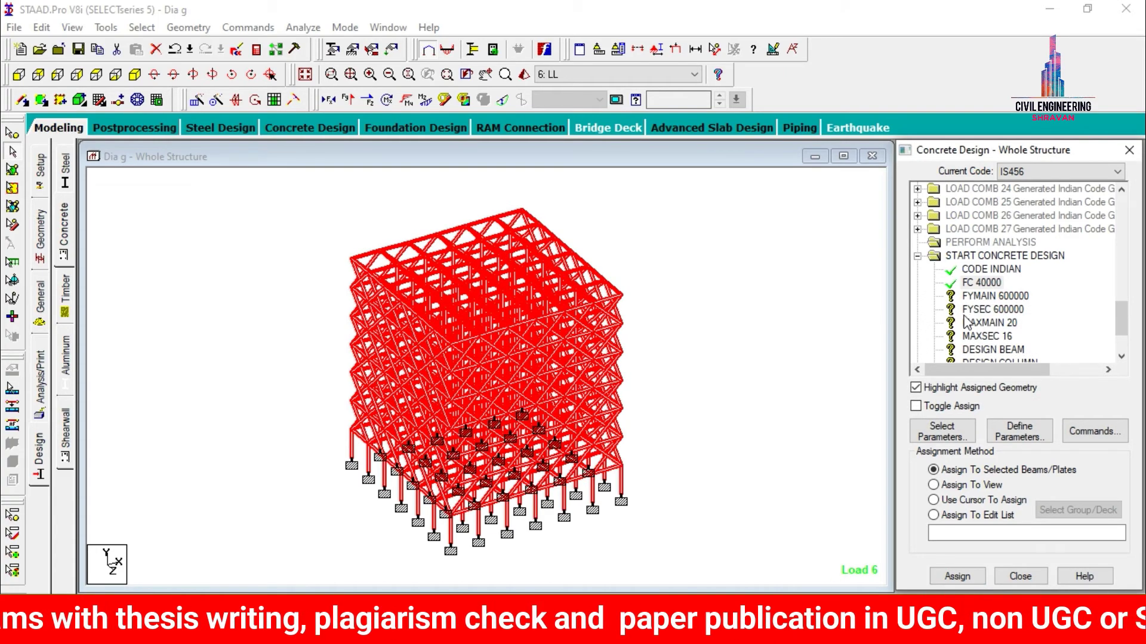
Assign the FYMAIN 600000 parameter to all members in the view.
{"action": "left_click", "coordinate": [982, 296]}
{"action": "left_click", "coordinate": [952, 500]}
{"action": "left_click", "coordinate": [948, 486]}
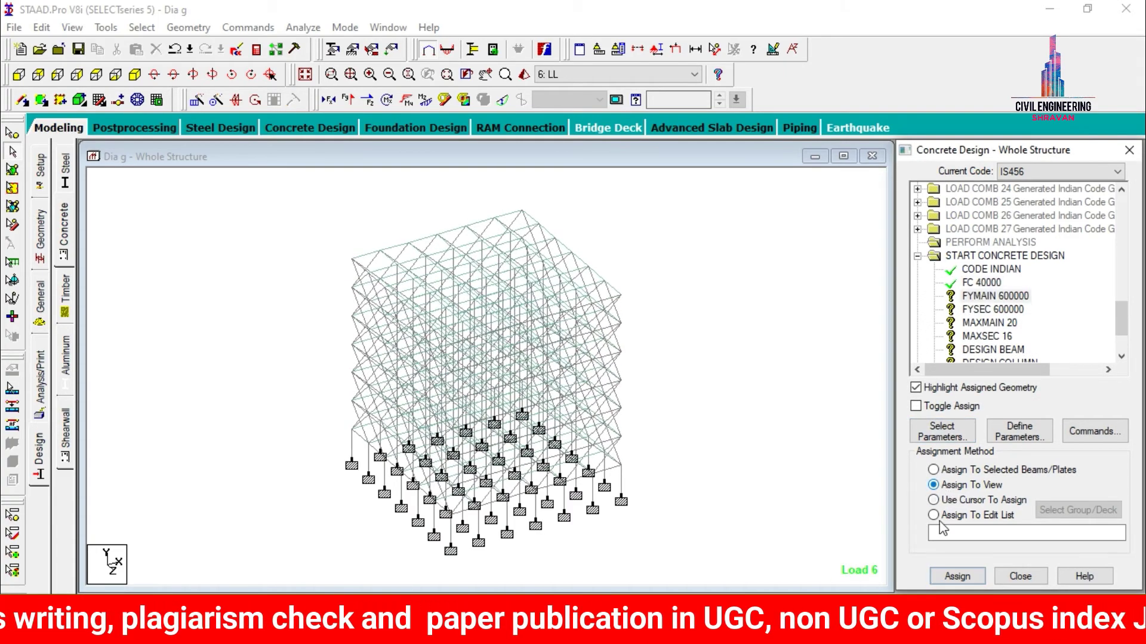
{"action": "left_click", "coordinate": [957, 576]}
{"action": "left_click", "coordinate": [1030, 408]}
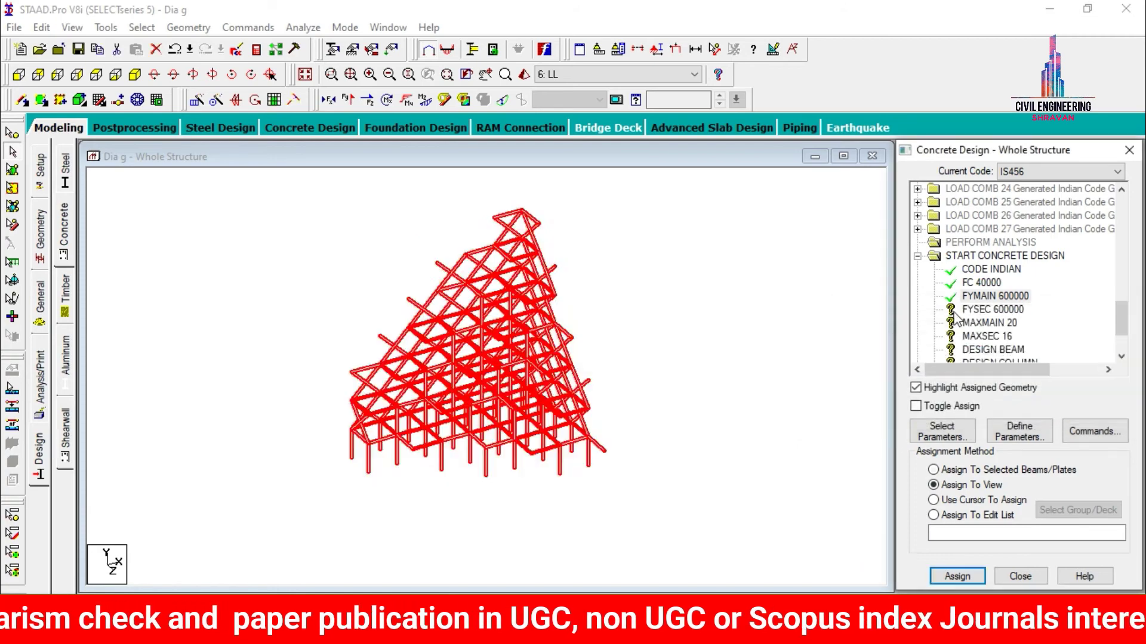
Assign the FYSEC 600000 parameter to all members in the view.
{"action": "left_click", "coordinate": [992, 309]}
{"action": "left_click", "coordinate": [954, 500]}
{"action": "left_click", "coordinate": [948, 485]}
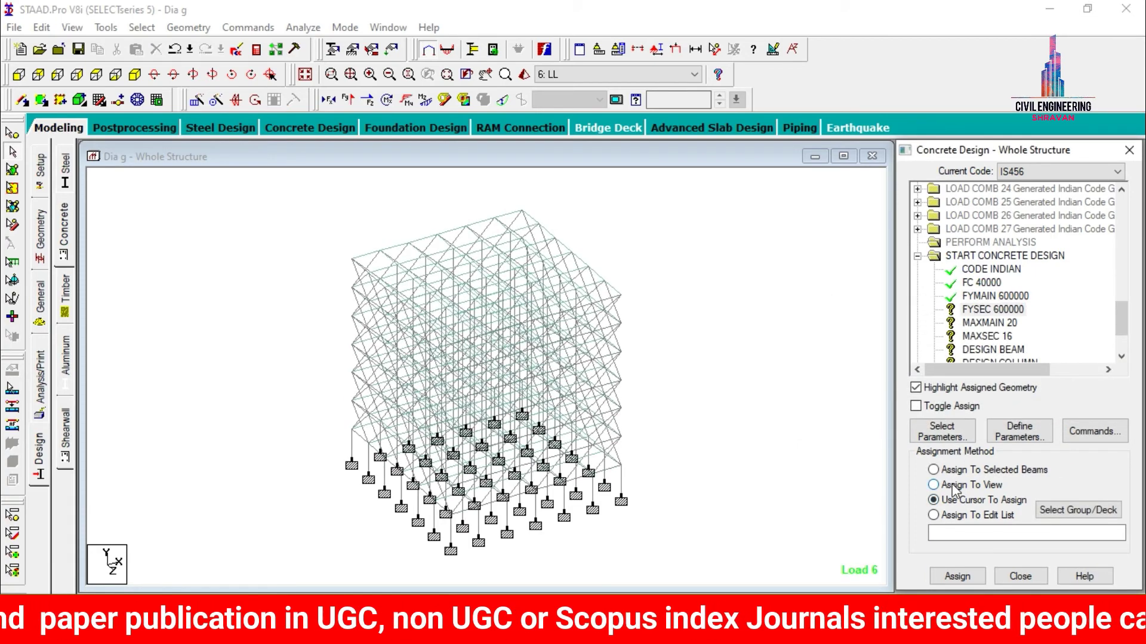
{"action": "left_click", "coordinate": [957, 575]}
{"action": "left_click", "coordinate": [1028, 410]}
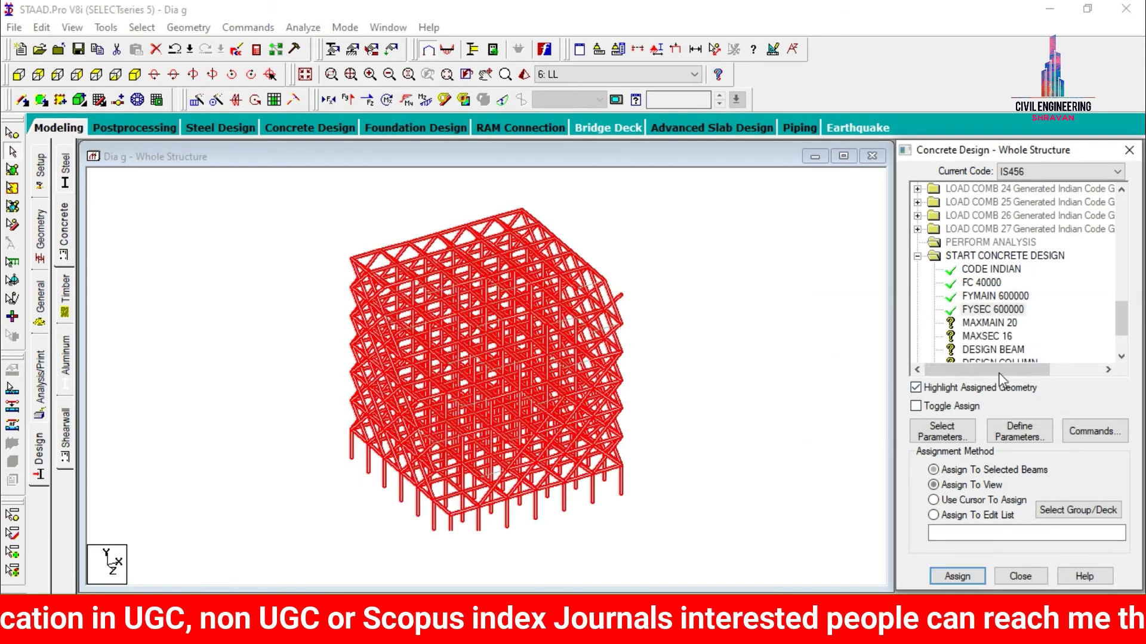
Assign the MAXMAIN 20 parameter to all members in the view.
{"action": "left_click", "coordinate": [989, 322]}
{"action": "left_click", "coordinate": [955, 500]}
{"action": "left_click", "coordinate": [933, 485]}
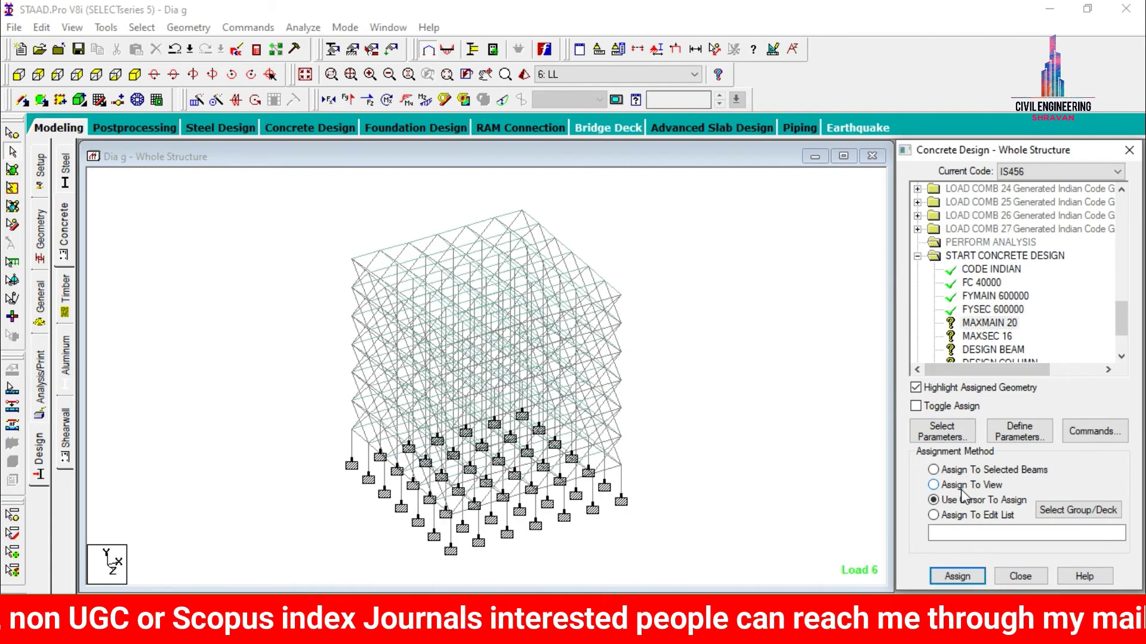
{"action": "left_click", "coordinate": [957, 576]}
{"action": "left_click", "coordinate": [1031, 410]}
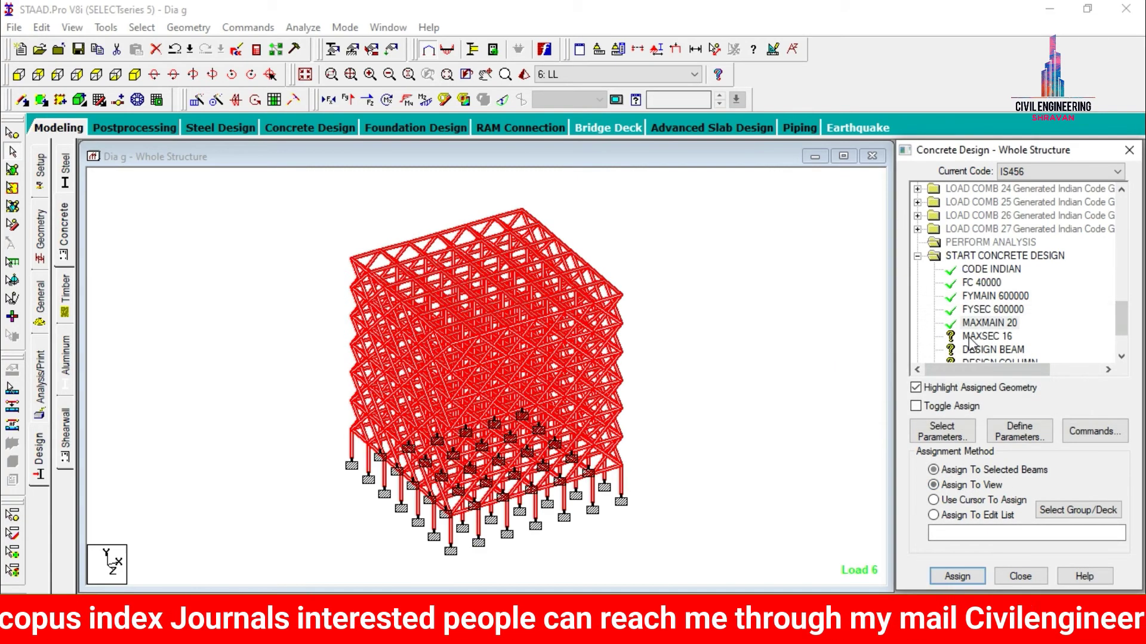
Assign the MAXSEC 16 parameter to all members in the view.
{"action": "left_click", "coordinate": [933, 500]}
{"action": "left_click", "coordinate": [987, 336]}
{"action": "left_click", "coordinate": [967, 486]}
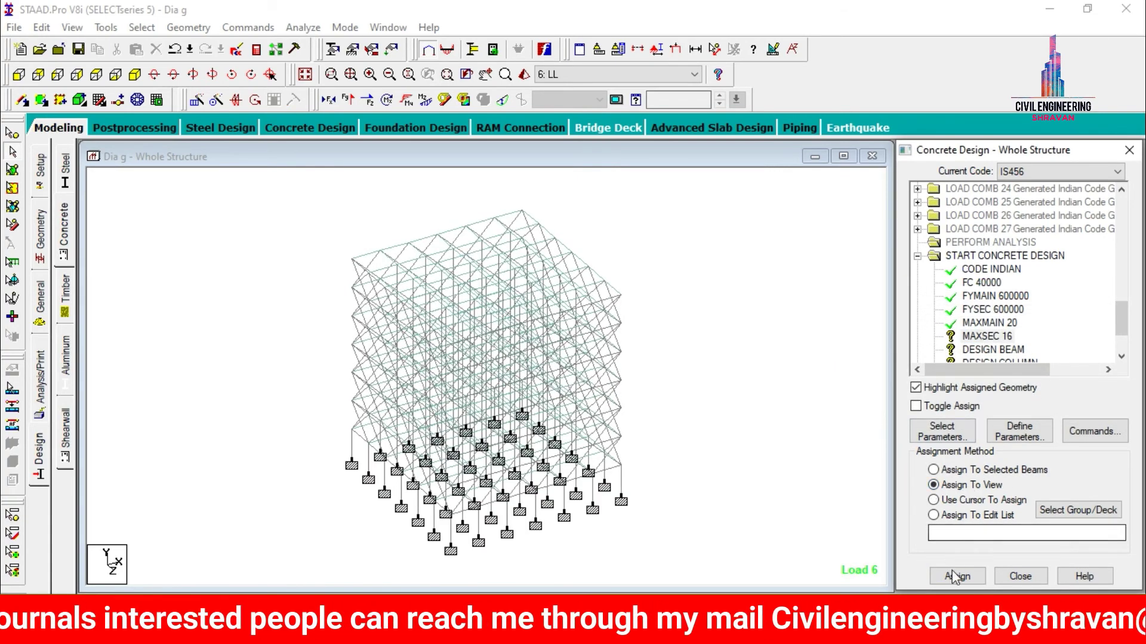
{"action": "left_click", "coordinate": [957, 575]}
{"action": "left_click", "coordinate": [1031, 409]}
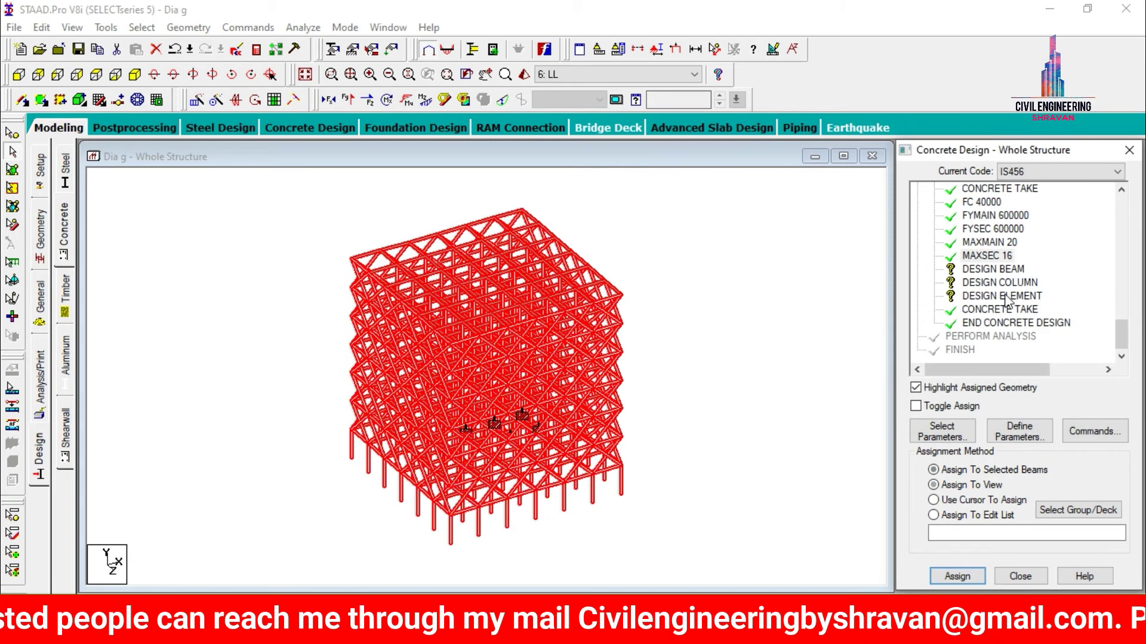
Assign the DESIGN BEAM command to the _DIA group members and all beams parallel to X and Z.
{"action": "left_click", "coordinate": [988, 269]}
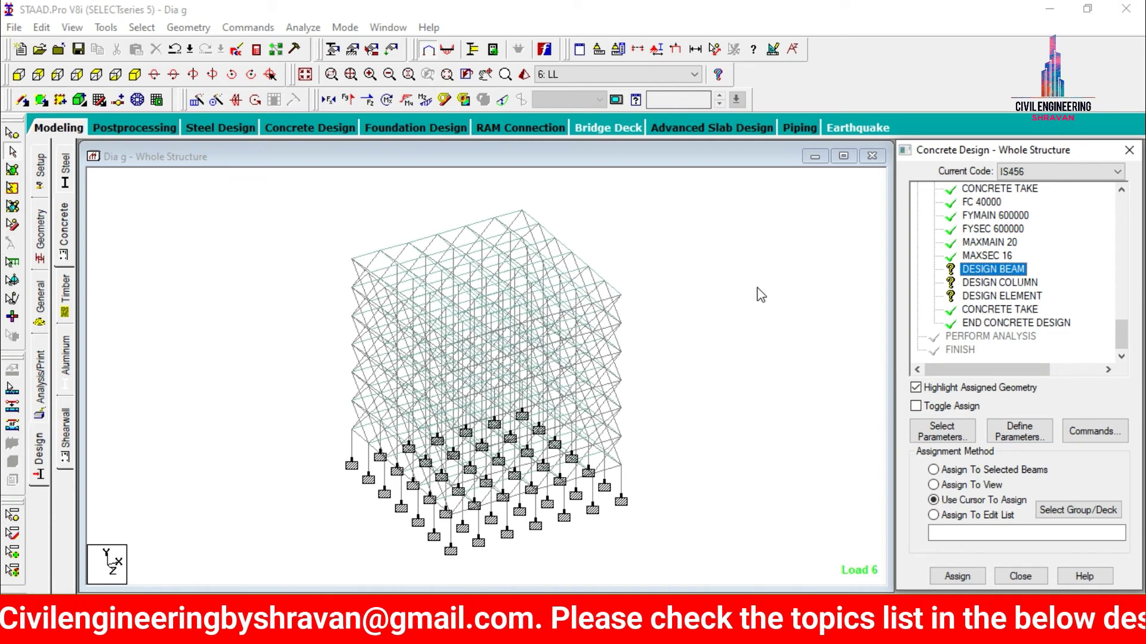
{"action": "left_click", "coordinate": [131, 28]}
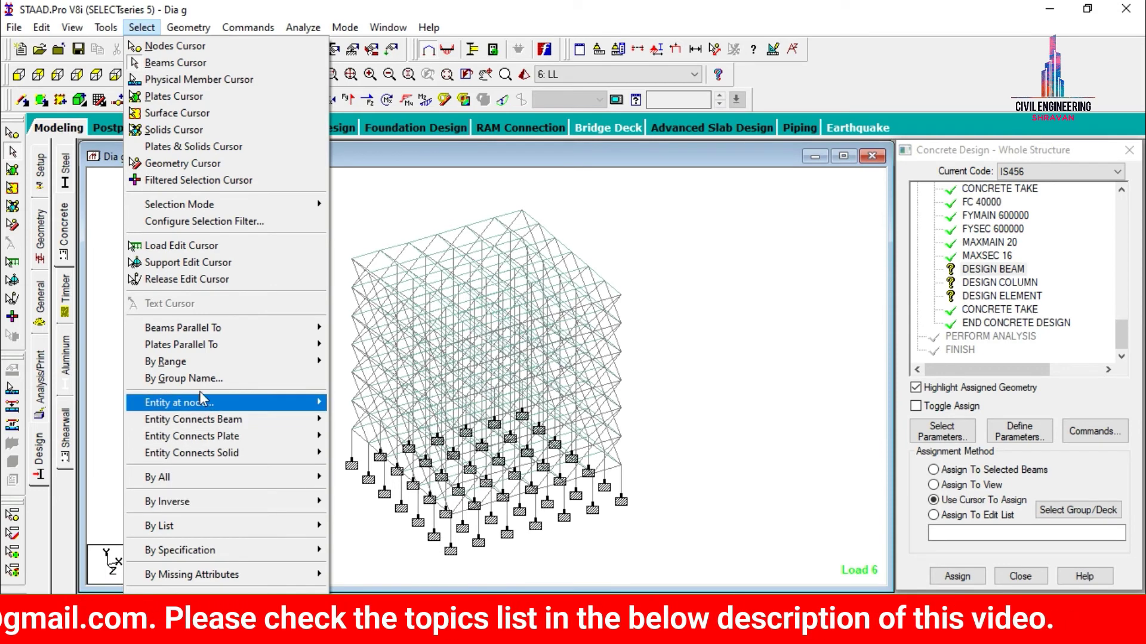
{"action": "left_click", "coordinate": [191, 379]}
{"action": "left_click", "coordinate": [149, 227]}
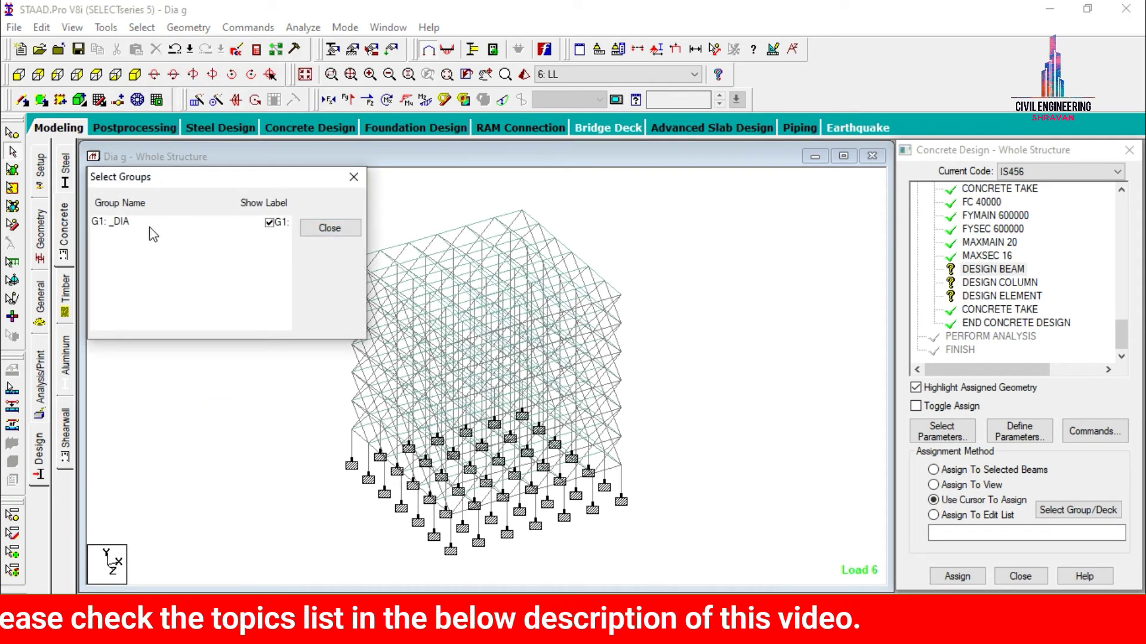
{"action": "left_click", "coordinate": [135, 227]}
{"action": "left_click", "coordinate": [142, 28]}
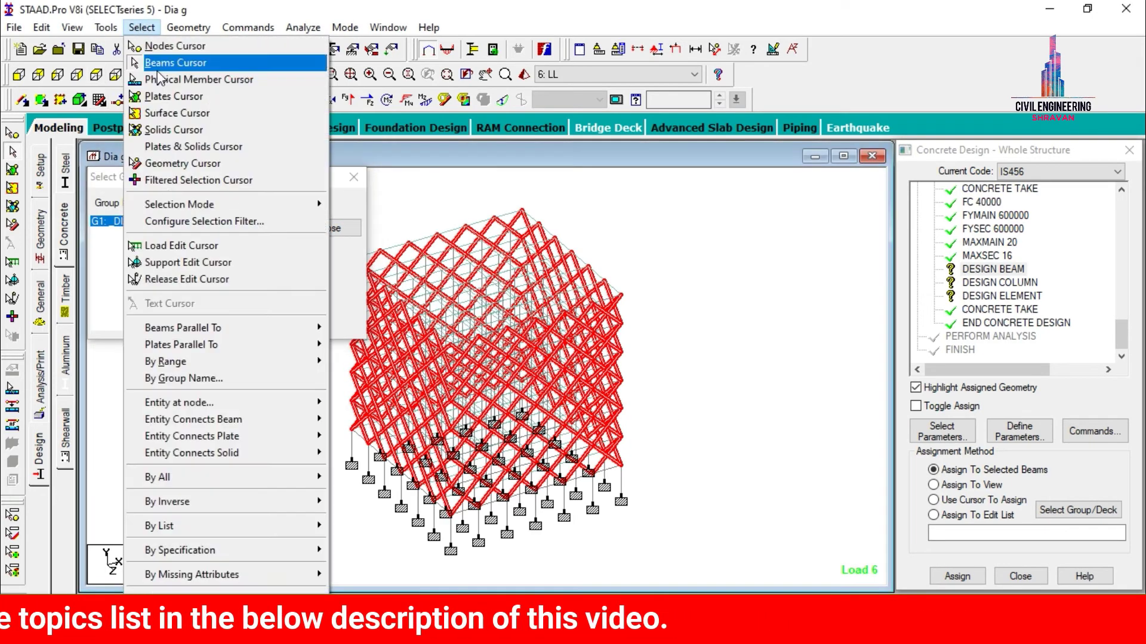
{"action": "mouse_move", "coordinate": [191, 328]}
{"action": "left_click", "coordinate": [376, 346]}
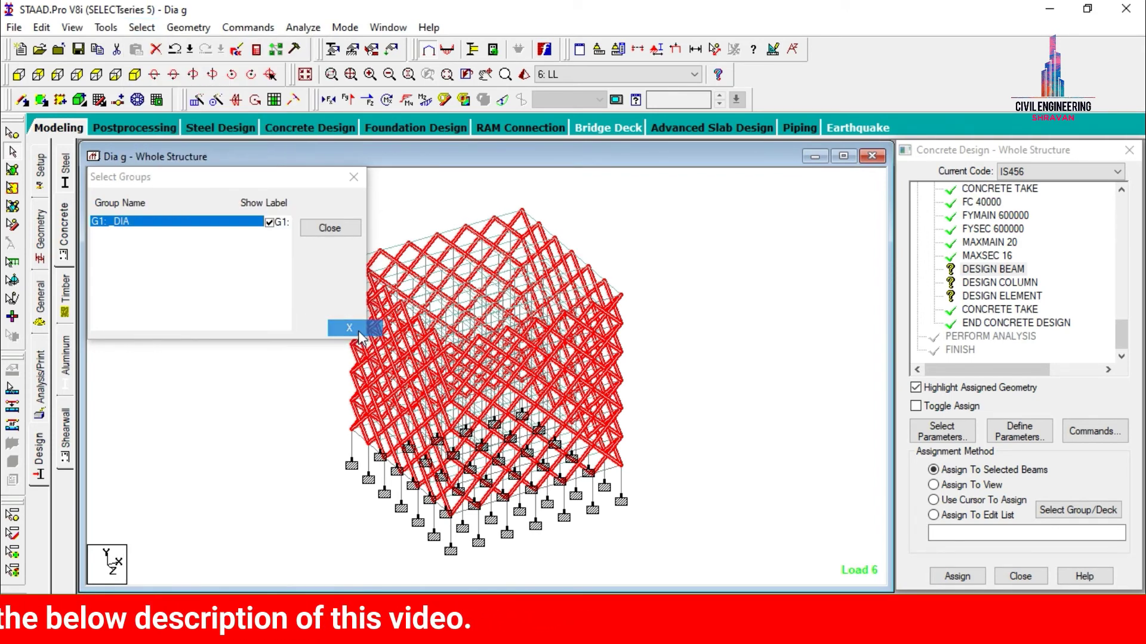
{"action": "left_click", "coordinate": [143, 28]}
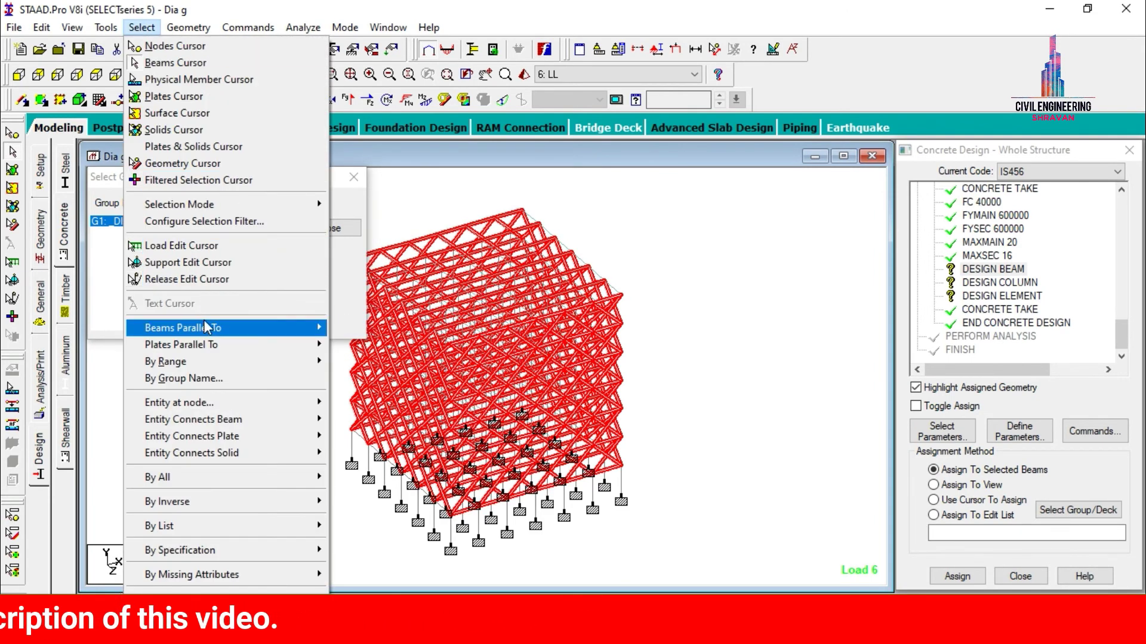
{"action": "mouse_move", "coordinate": [209, 328]}
{"action": "left_click", "coordinate": [343, 348]}
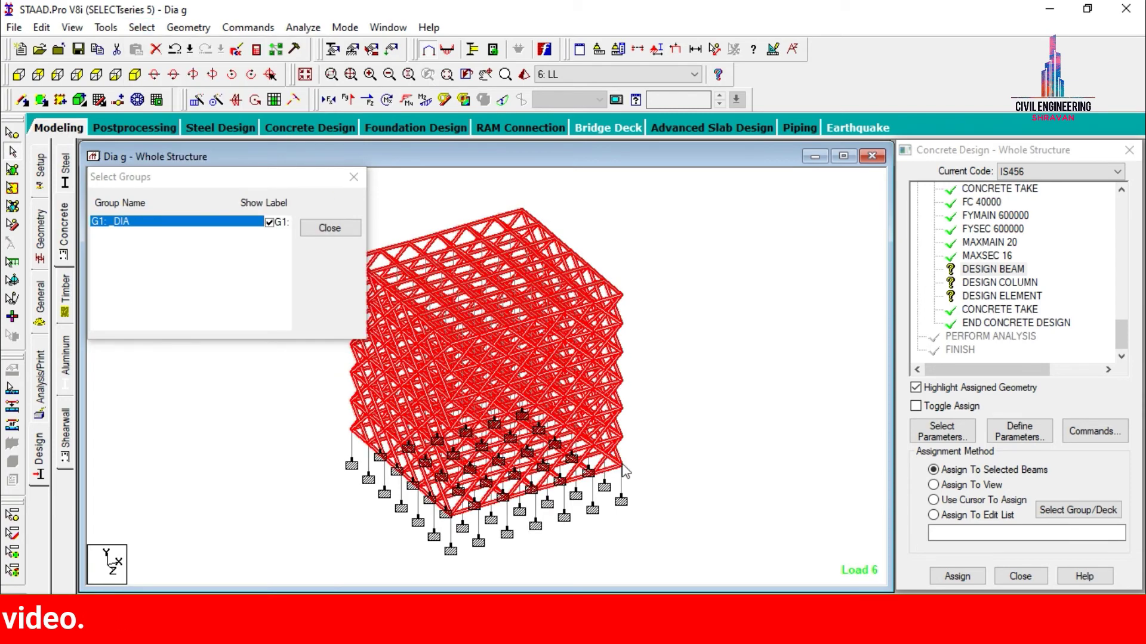
{"action": "left_click", "coordinate": [957, 576]}
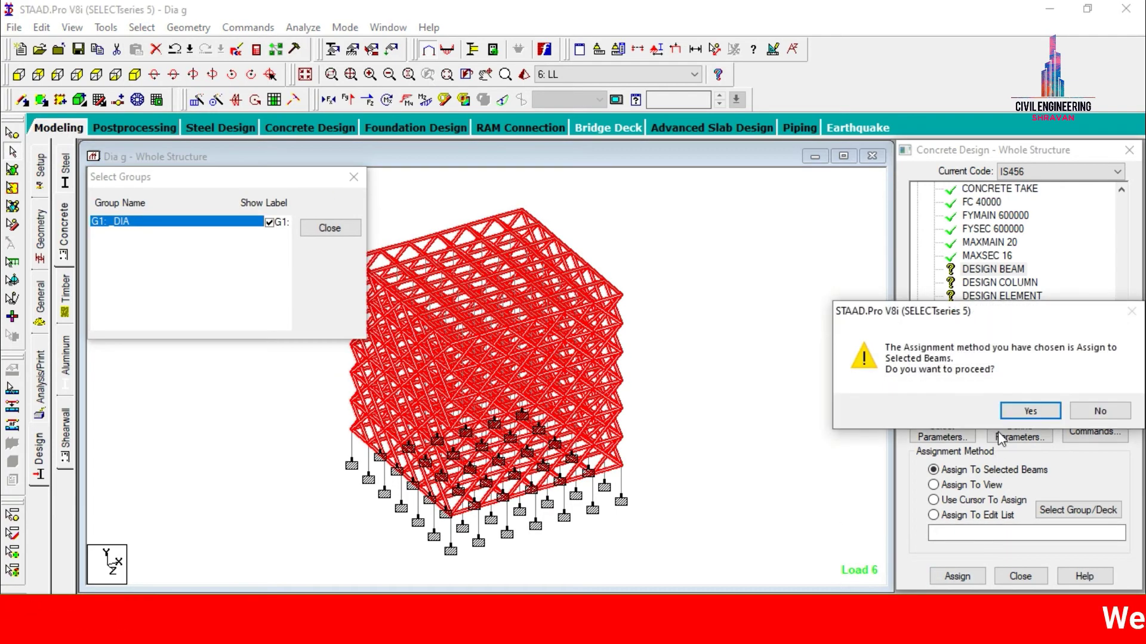
{"action": "left_click", "coordinate": [951, 410]}
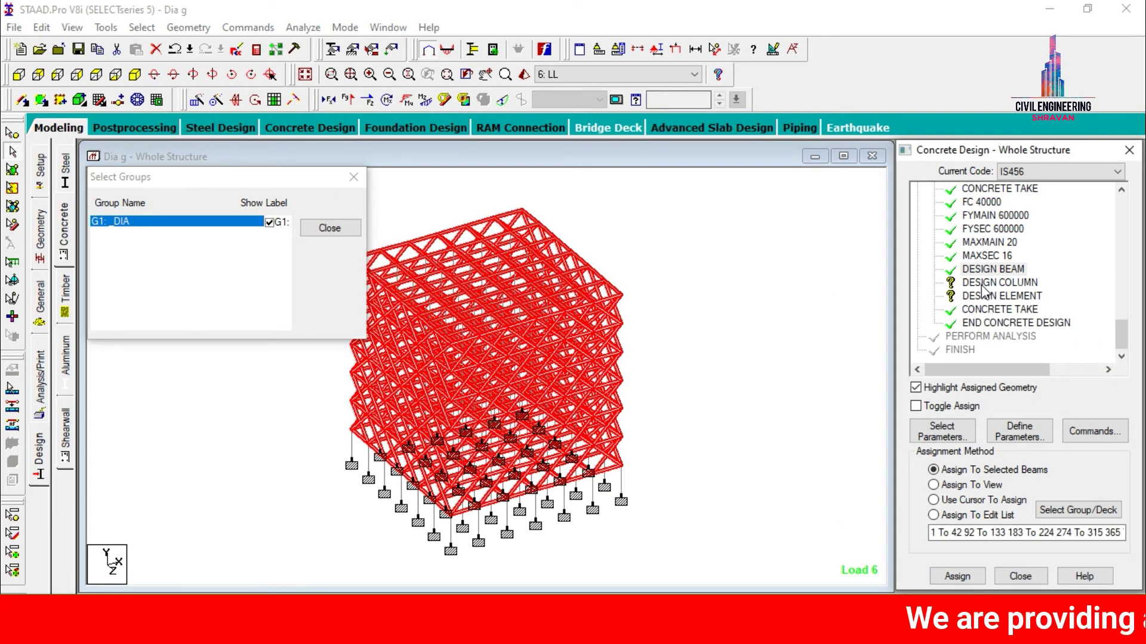
Assign the DESIGN COLUMN command to all members parallel to Y.
{"action": "left_click", "coordinate": [981, 284]}
{"action": "left_click", "coordinate": [353, 177]}
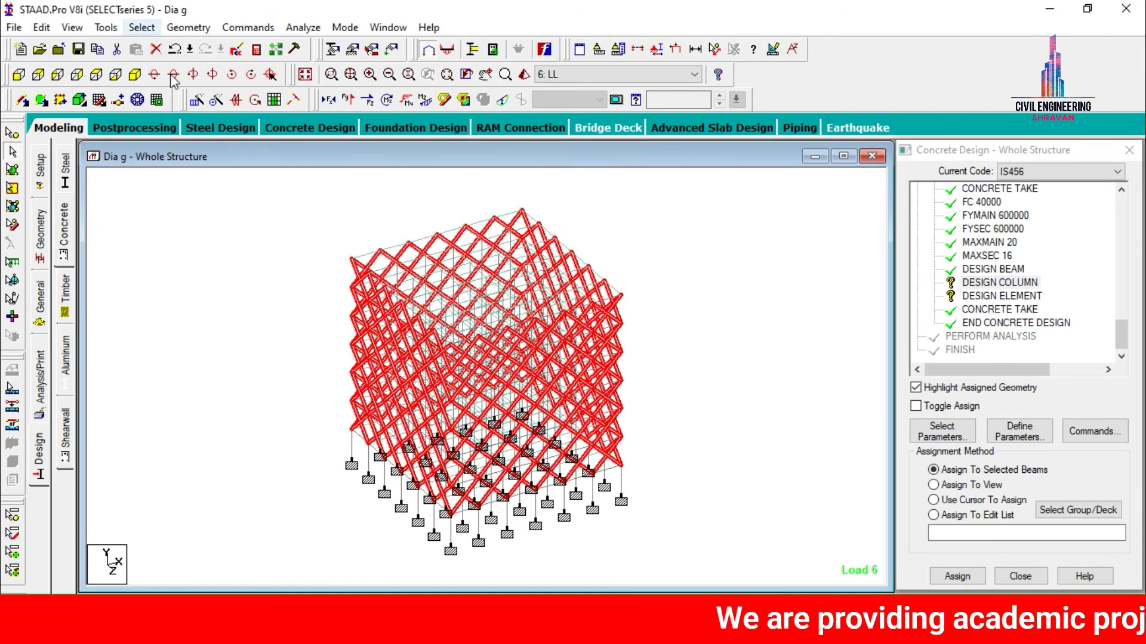
{"action": "left_click", "coordinate": [230, 200]}
{"action": "left_click", "coordinate": [146, 32]}
{"action": "left_click", "coordinate": [161, 46]}
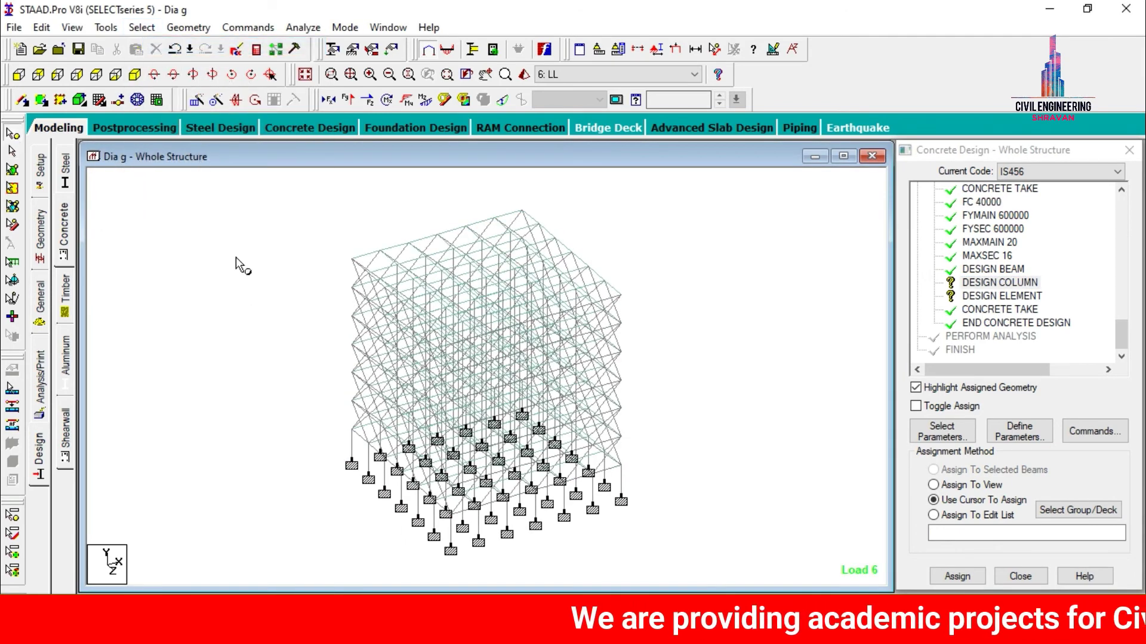
{"action": "left_click", "coordinate": [142, 28]}
{"action": "mouse_move", "coordinate": [319, 327]}
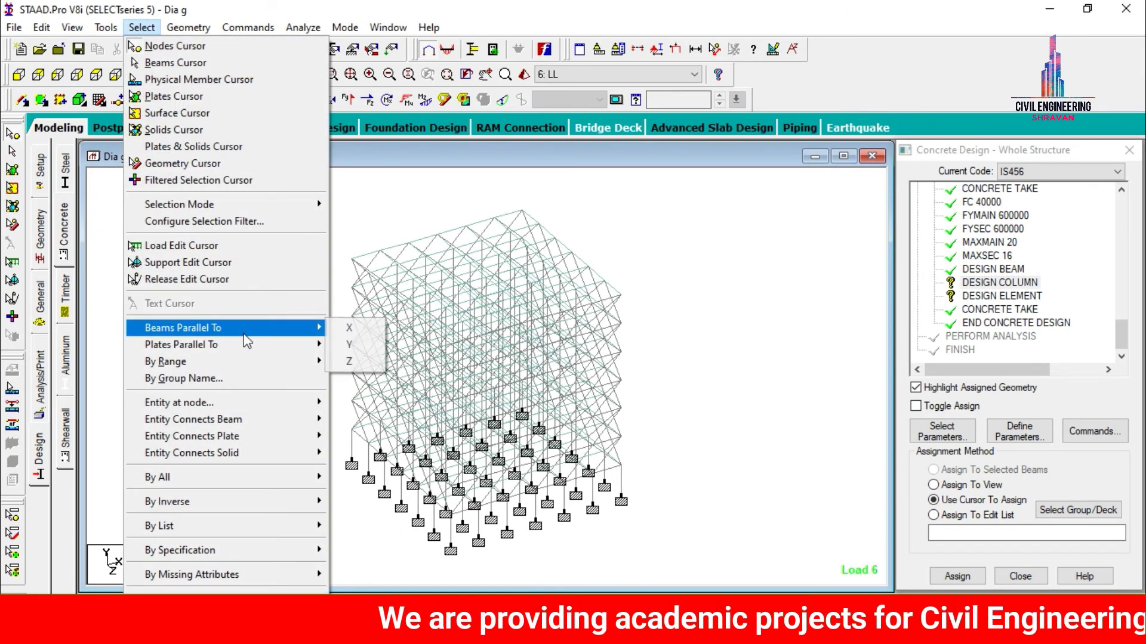
{"action": "left_click", "coordinate": [350, 343]}
{"action": "left_click", "coordinate": [957, 577]}
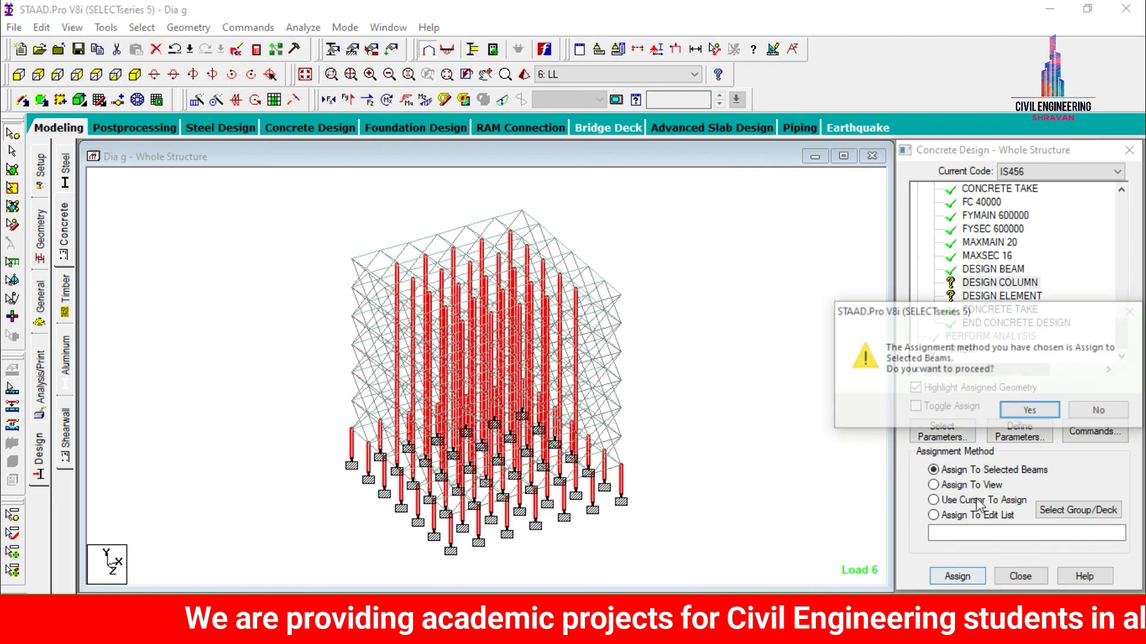
{"action": "left_click", "coordinate": [1023, 411]}
Assign the DESIGN ELEMENT command to all plates in the view.
{"action": "left_click", "coordinate": [1001, 297]}
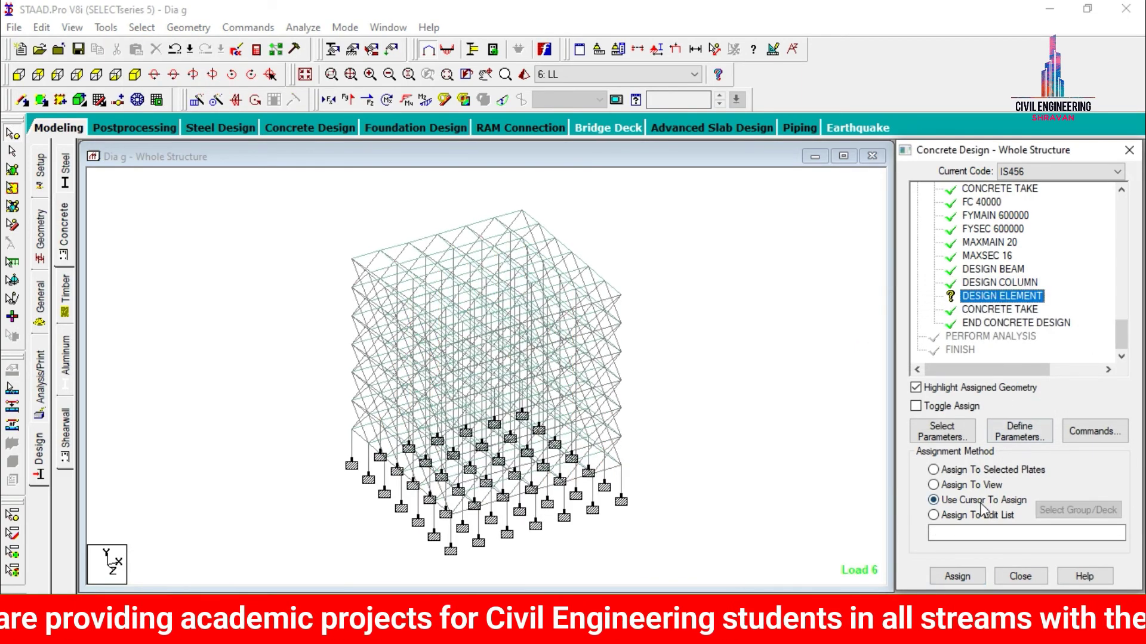
{"action": "left_click", "coordinate": [964, 485]}
{"action": "left_click", "coordinate": [958, 577]}
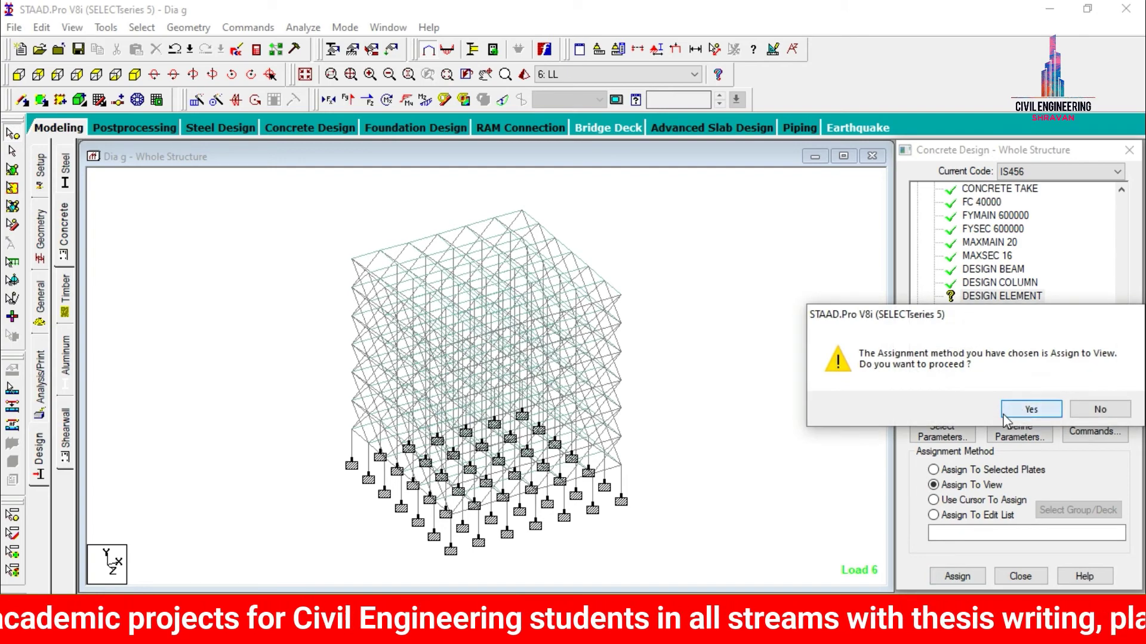
{"action": "left_click", "coordinate": [1006, 414]}
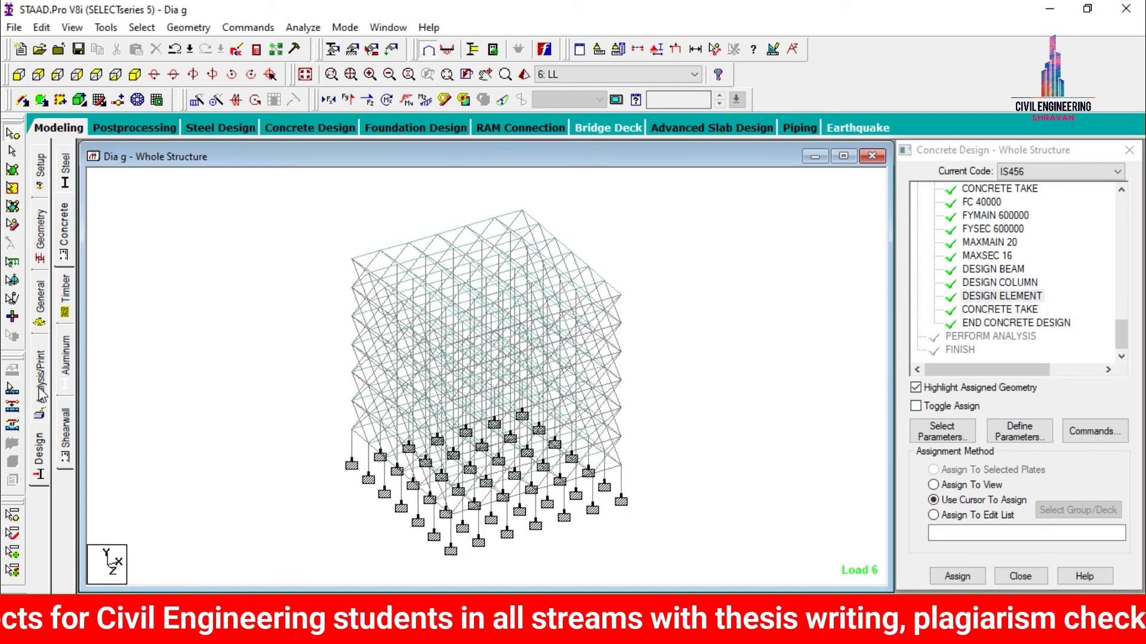
Save the modified structure and run the analysis and design again.
{"action": "left_click", "coordinate": [42, 394]}
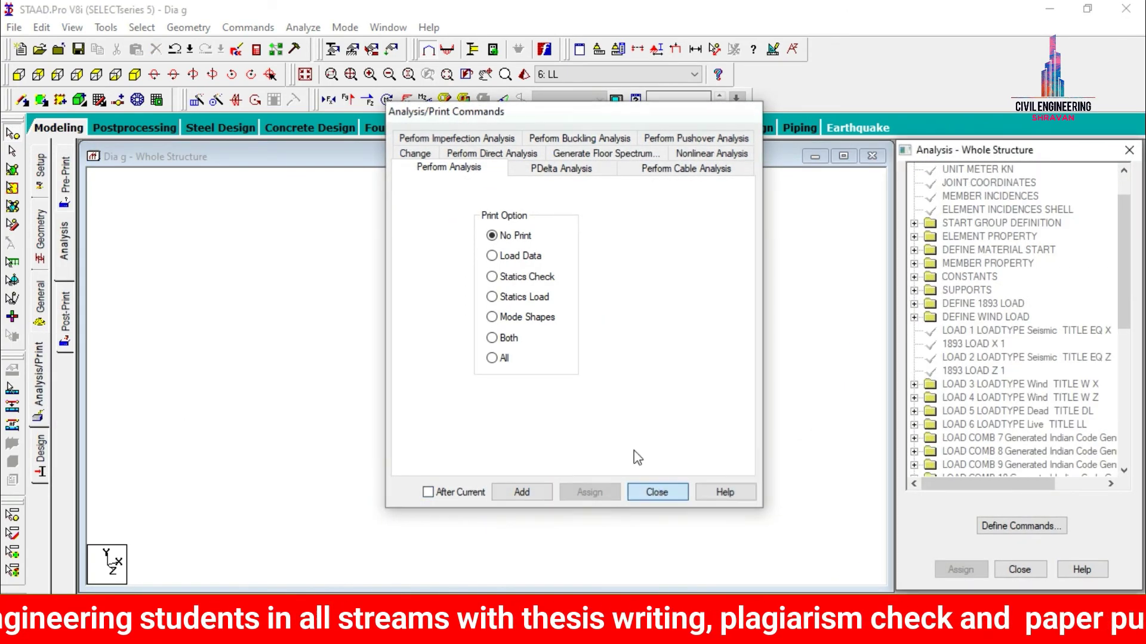
{"action": "left_click", "coordinate": [656, 492]}
{"action": "left_click", "coordinate": [303, 27]}
{"action": "left_click", "coordinate": [358, 45]}
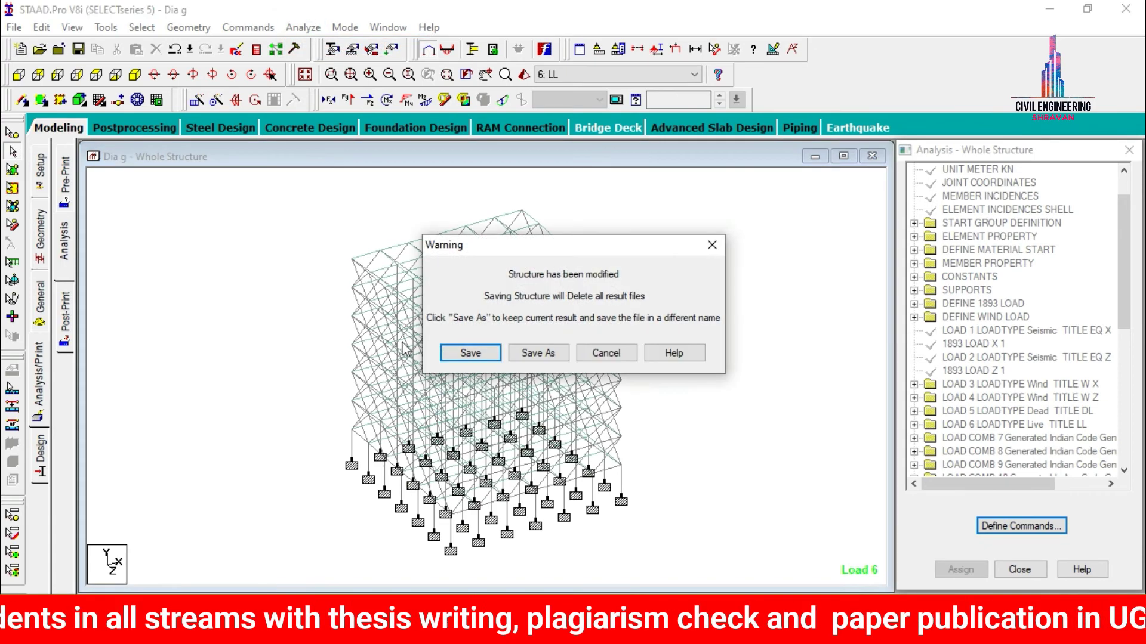
{"action": "left_click", "coordinate": [469, 354]}
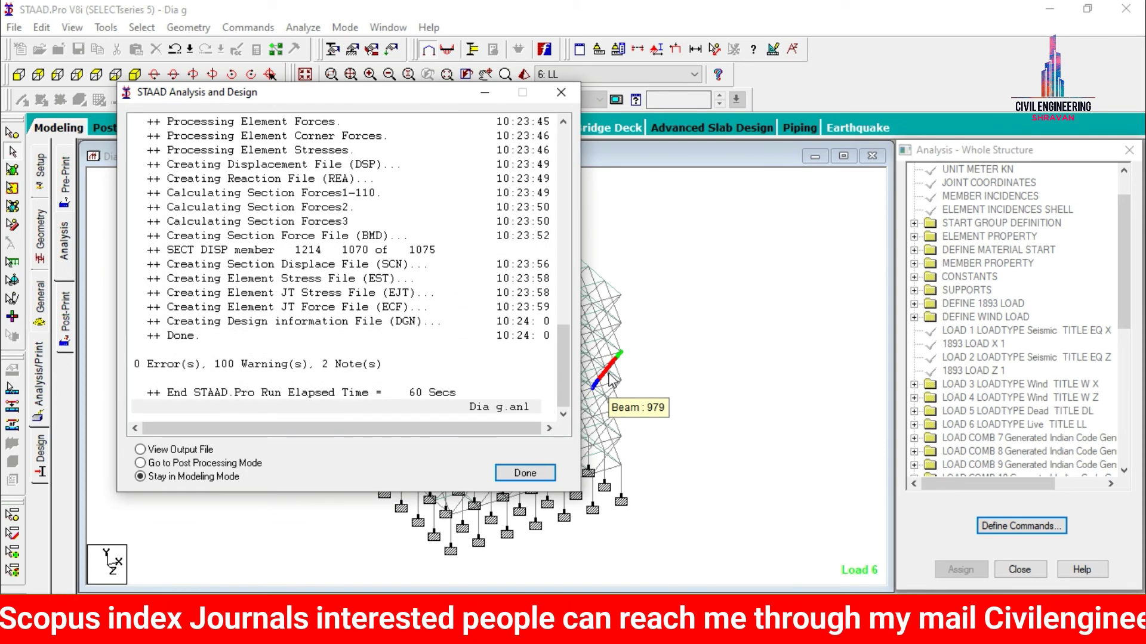
Go to post-processing mode and display the beam force results with the Mz moment diagram turned off.
{"action": "left_click", "coordinate": [200, 464]}
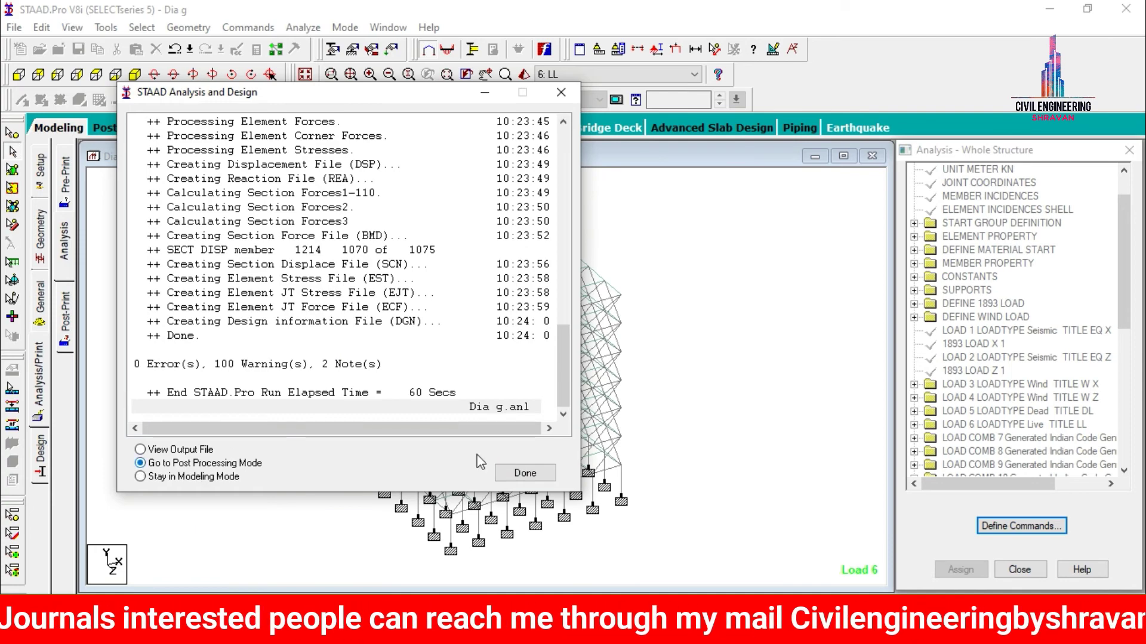
{"action": "left_click", "coordinate": [517, 474]}
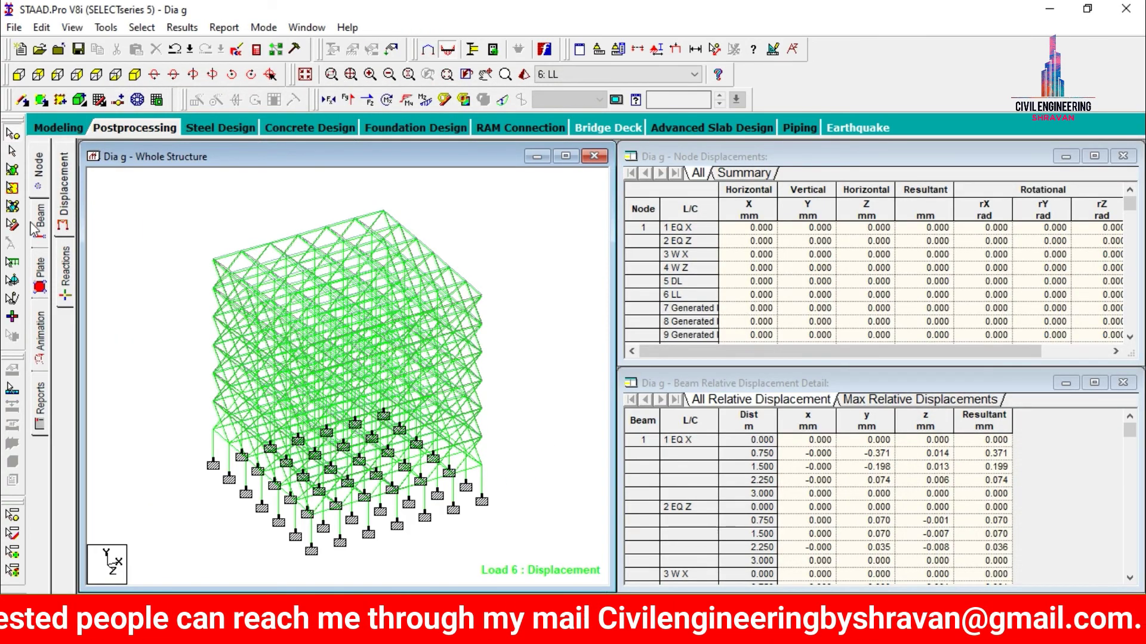
{"action": "left_click", "coordinate": [35, 225]}
{"action": "left_click", "coordinate": [426, 101]}
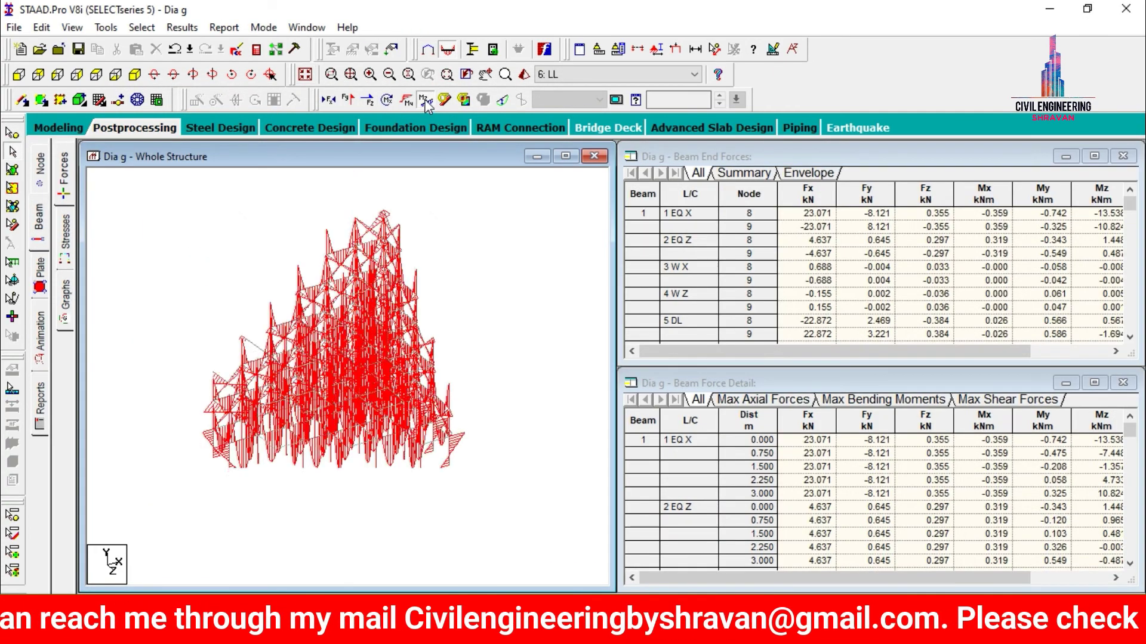
{"action": "left_click", "coordinate": [426, 102]}
Inspect the concrete design details of diagonal member 942 near the building's lower corner.
{"action": "left_click", "coordinate": [474, 474]}
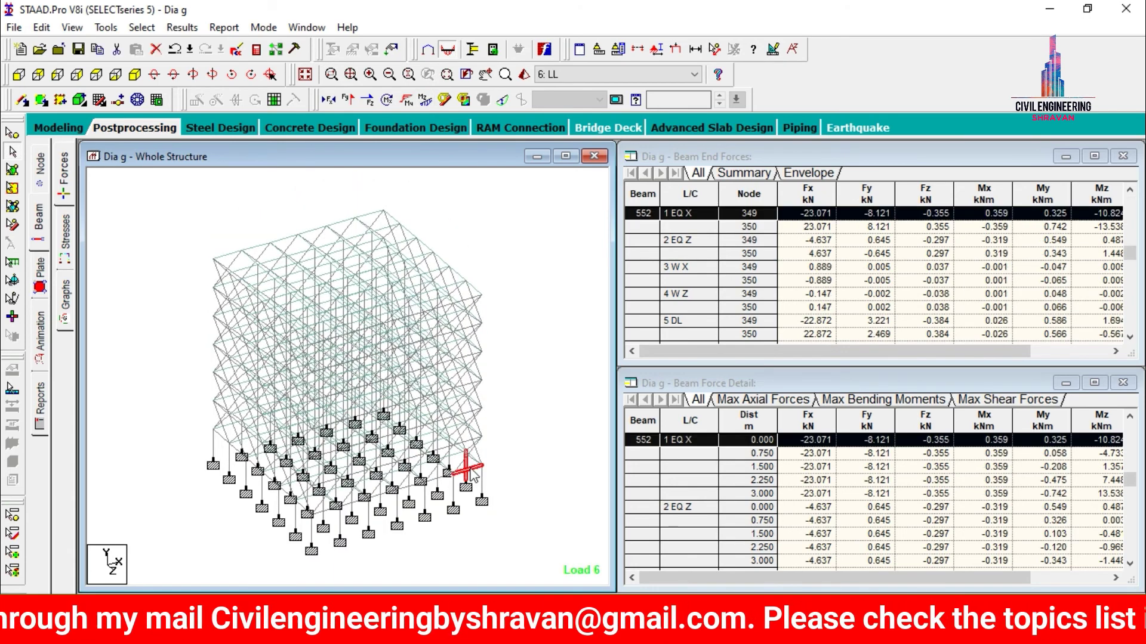
{"action": "double_click", "coordinate": [475, 473]}
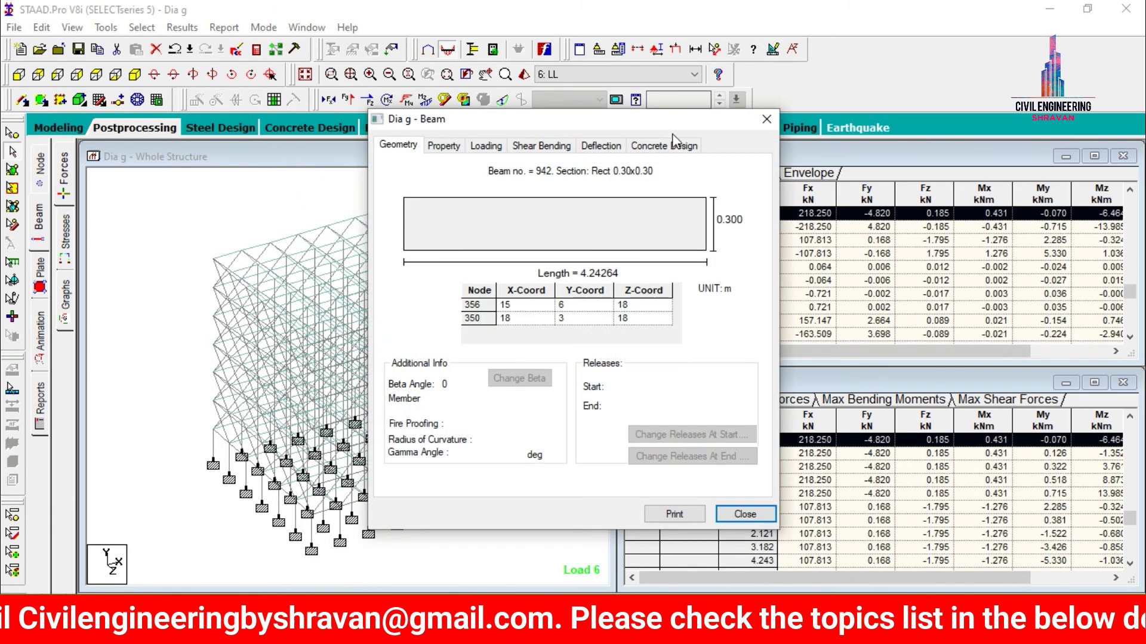
{"action": "left_click", "coordinate": [668, 145]}
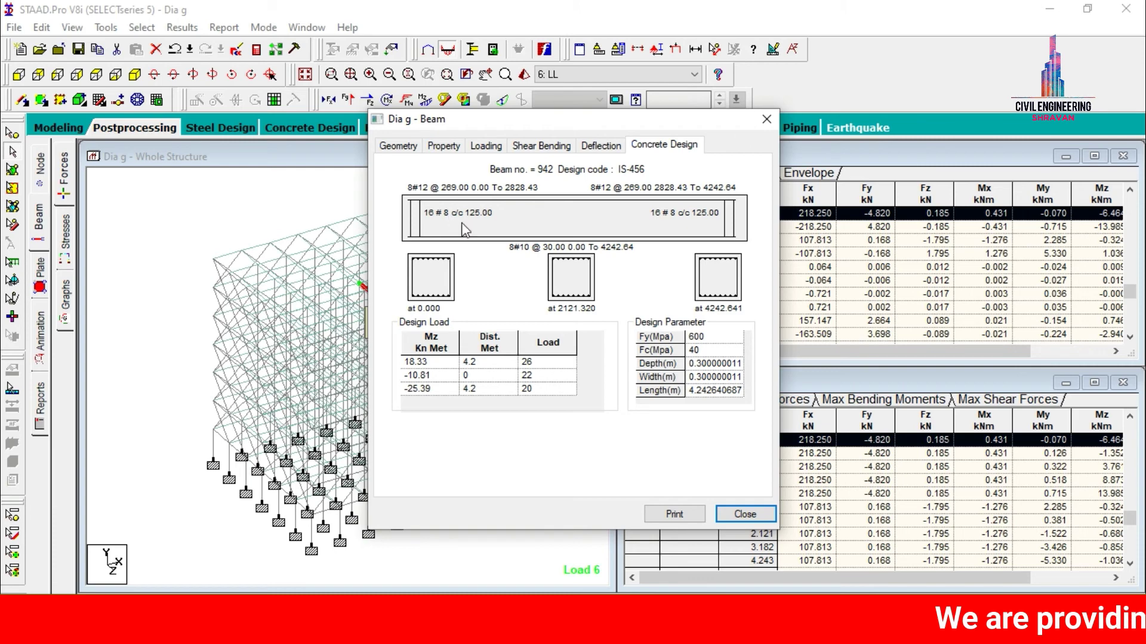
{"action": "left_click", "coordinate": [766, 120]}
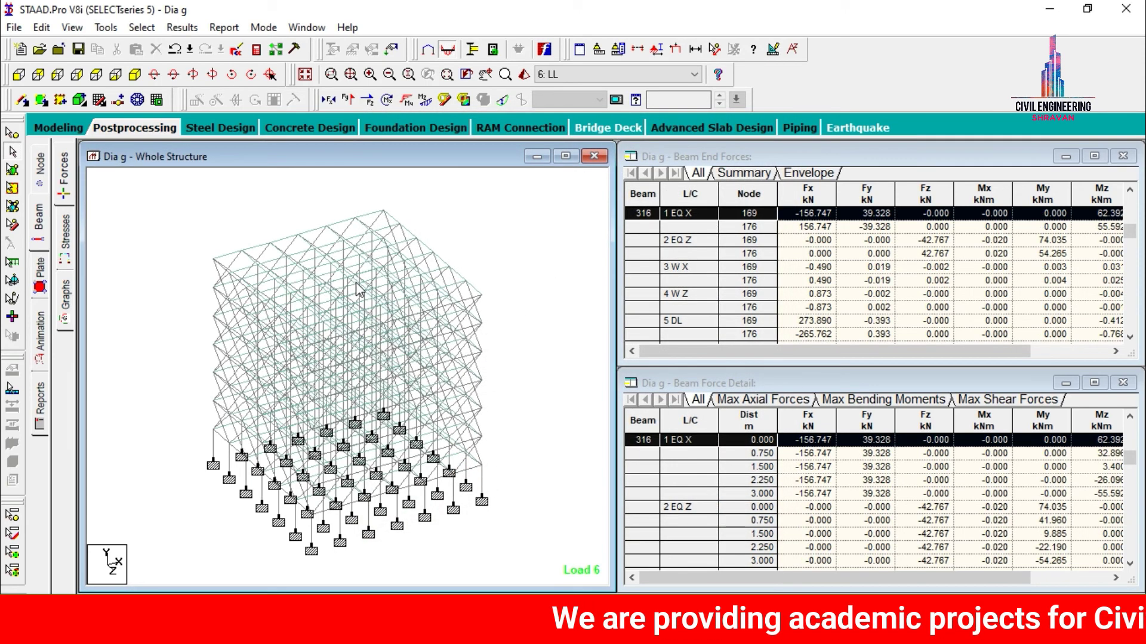
Inspect the concrete design details of column 178 near the top of the building.
{"action": "scroll", "coordinate": [310, 256], "scroll_direction": "up", "scroll_amount": 4}
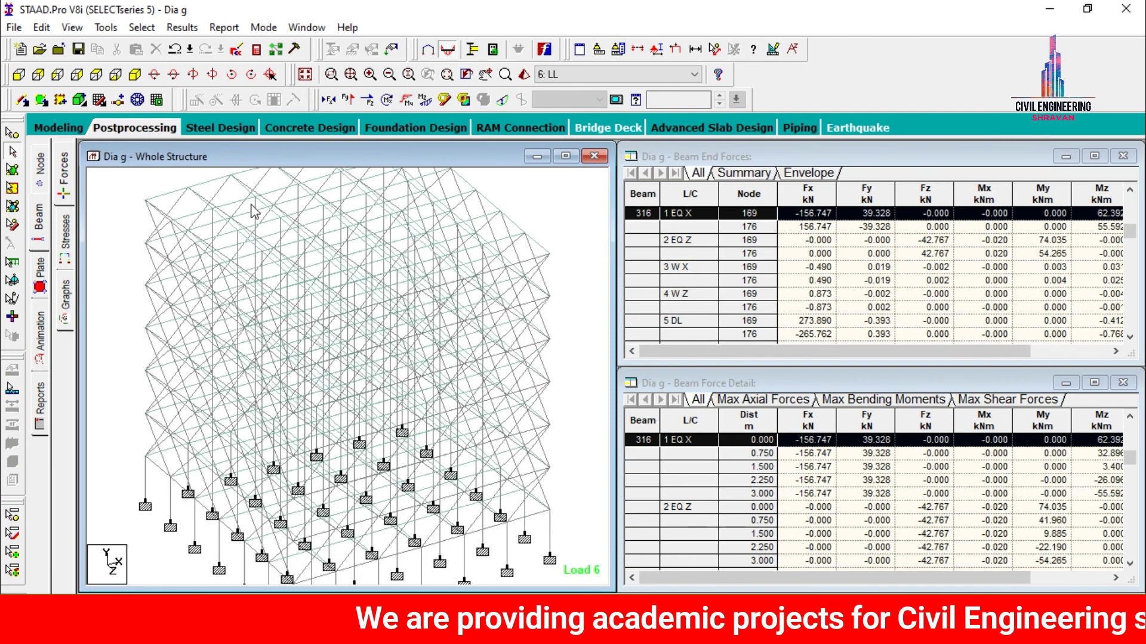
{"action": "double_click", "coordinate": [255, 214]}
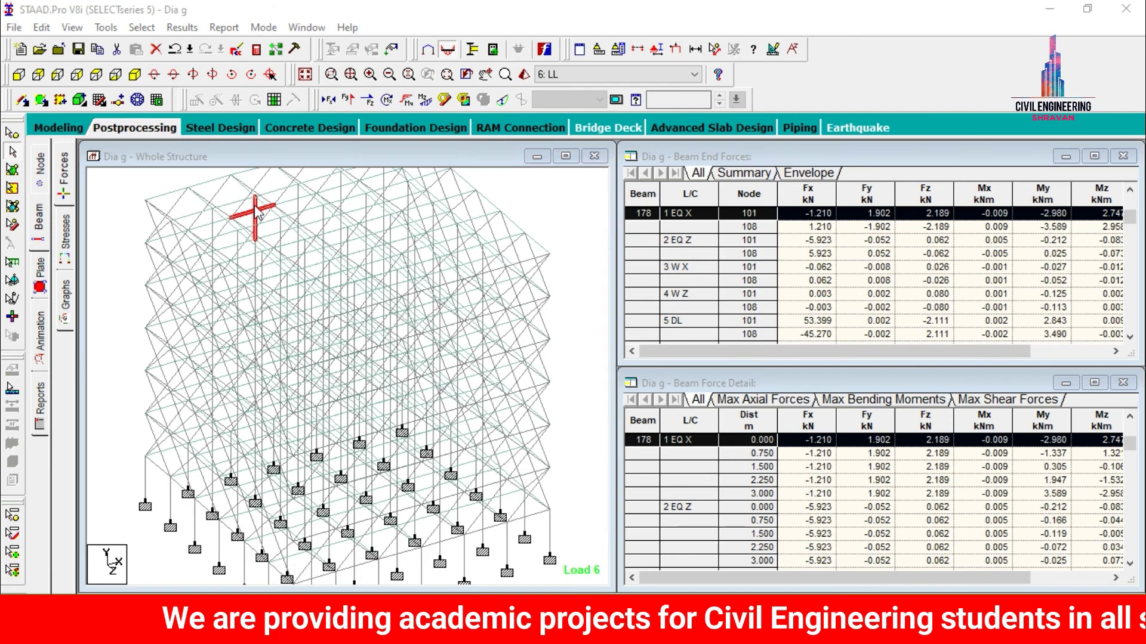
{"action": "left_click", "coordinate": [661, 145]}
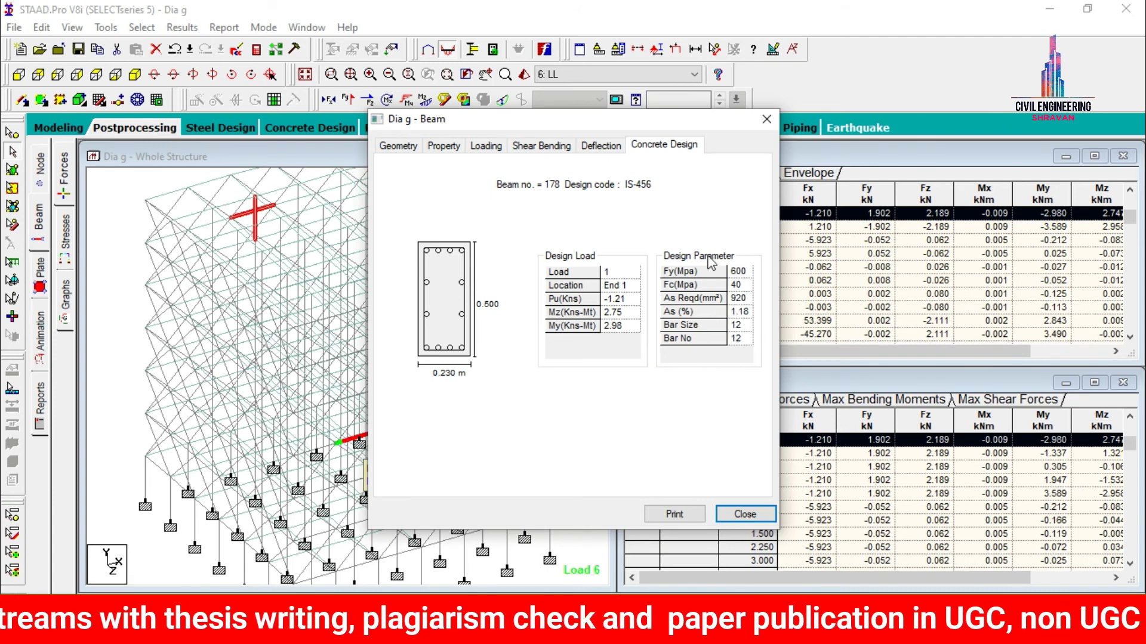
{"action": "left_click", "coordinate": [767, 118]}
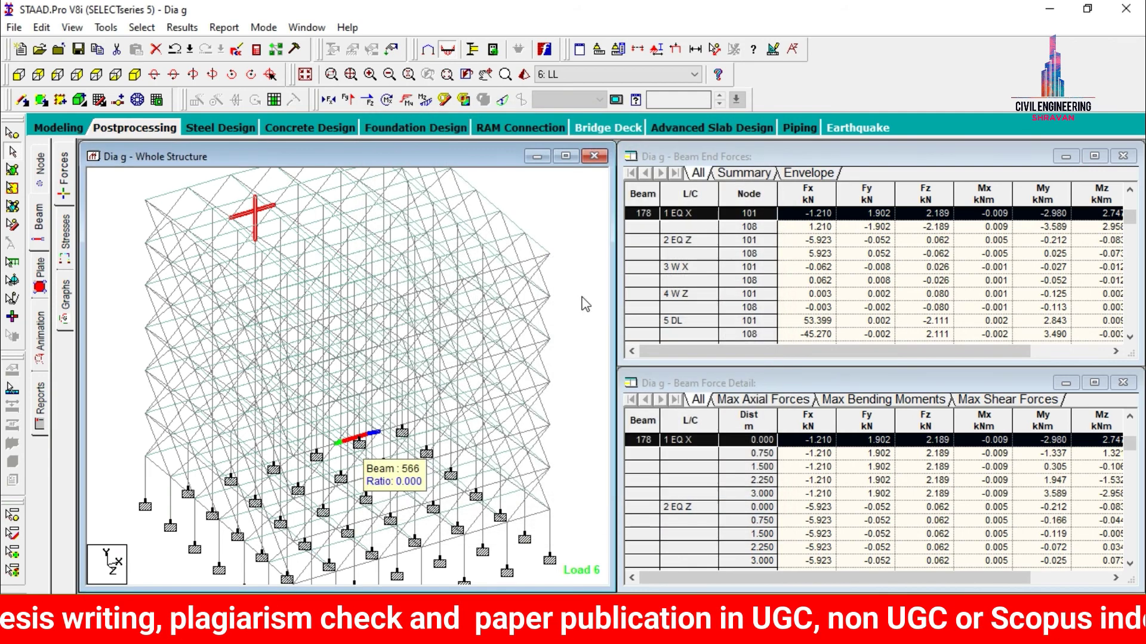
Inspect the concrete design details of diagonal member 943 at the lower corner, and clear the selection.
{"action": "left_click", "coordinate": [518, 517]}
{"action": "double_click", "coordinate": [518, 517]}
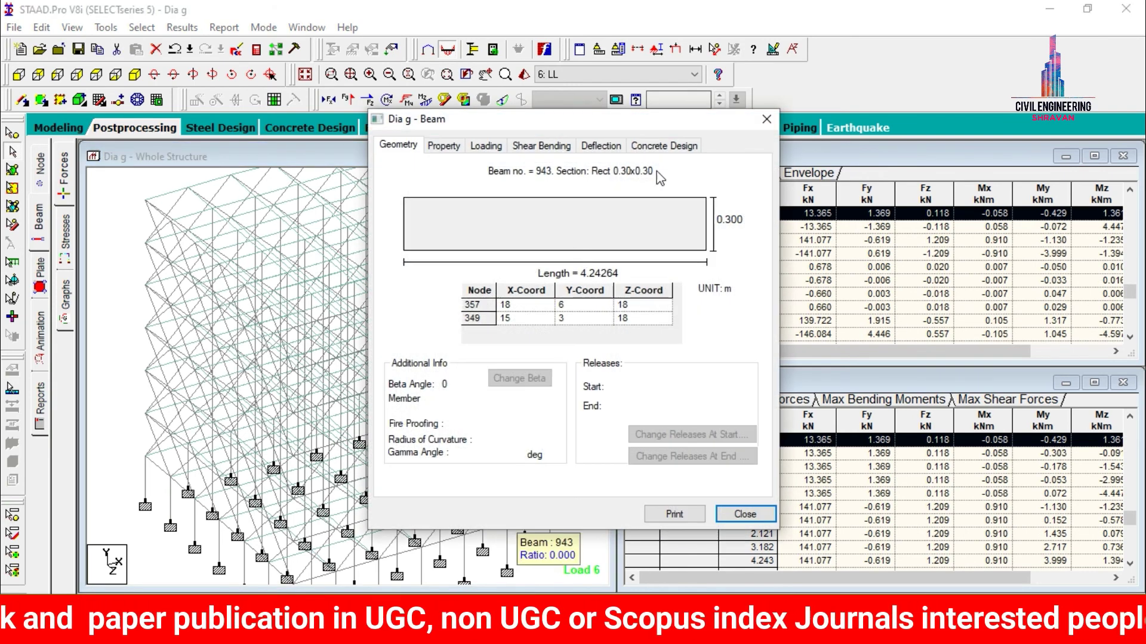
{"action": "left_click", "coordinate": [663, 145]}
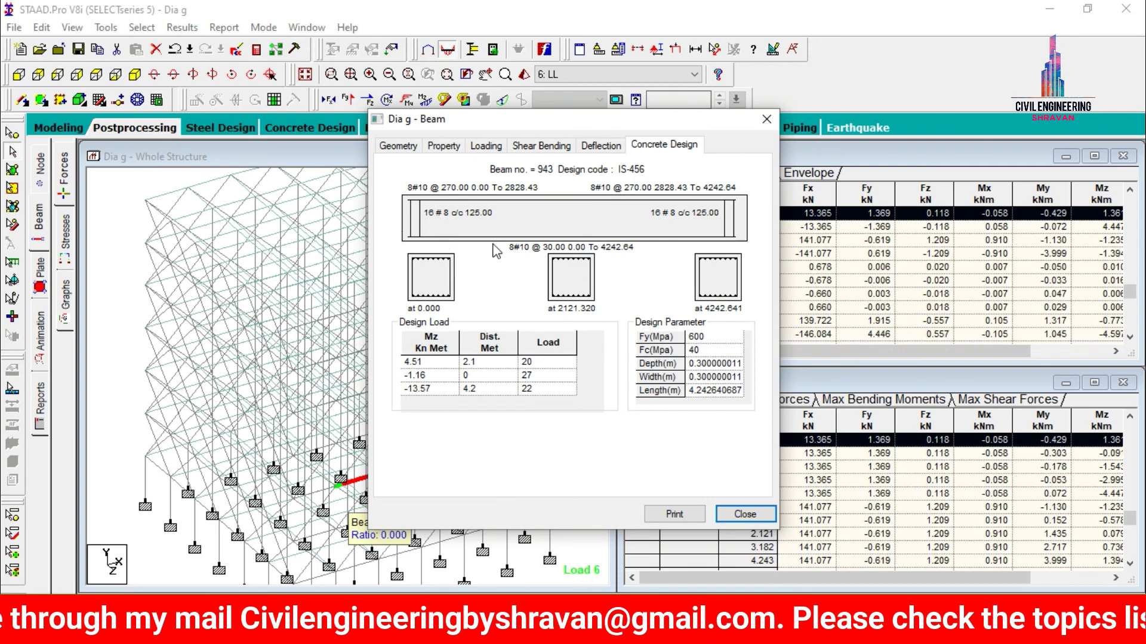
{"action": "left_click", "coordinate": [766, 119]}
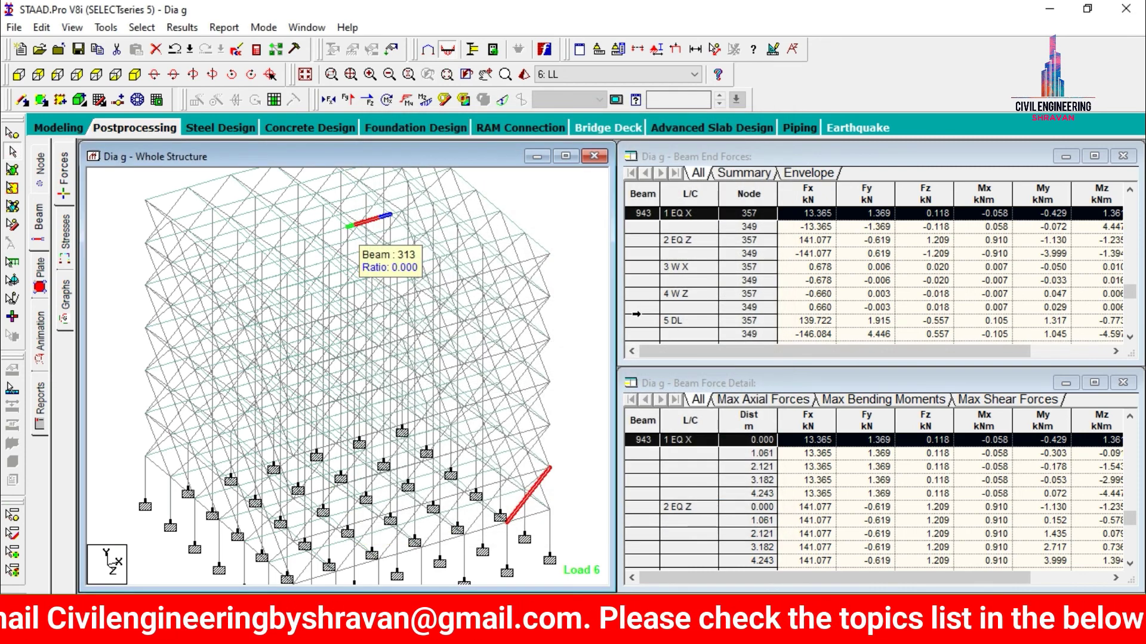
{"action": "left_click", "coordinate": [569, 312]}
{"action": "scroll", "coordinate": [565, 330], "scroll_direction": "down", "scroll_amount": 2}
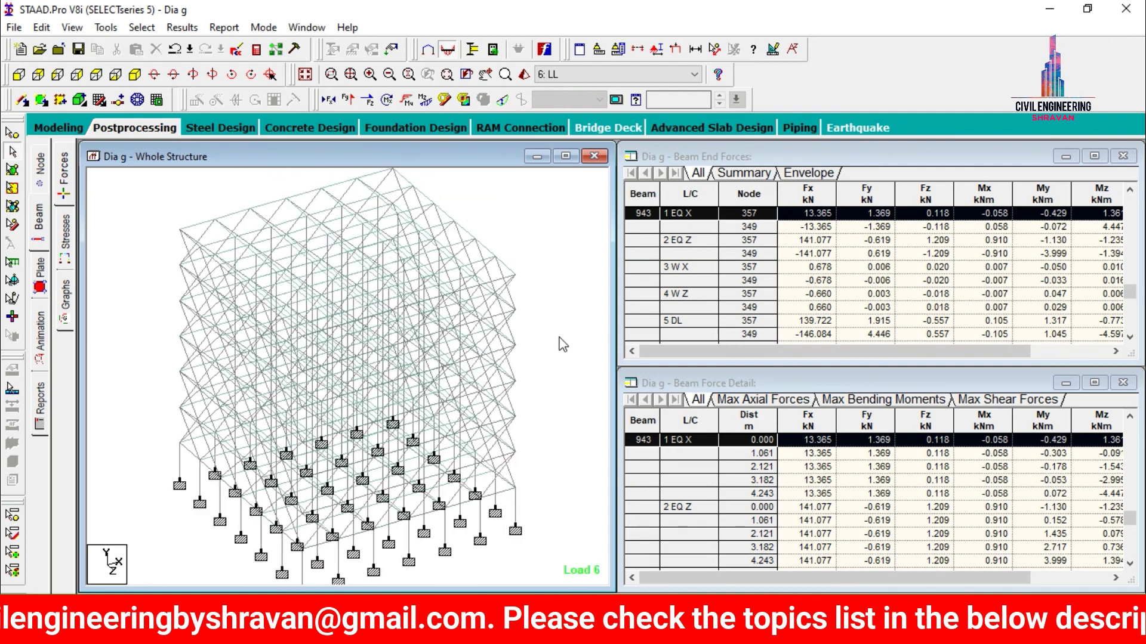
Open the analysis output file and review the member reinforcement results under CONCRETE DESIGN.
{"action": "left_click", "coordinate": [257, 56]}
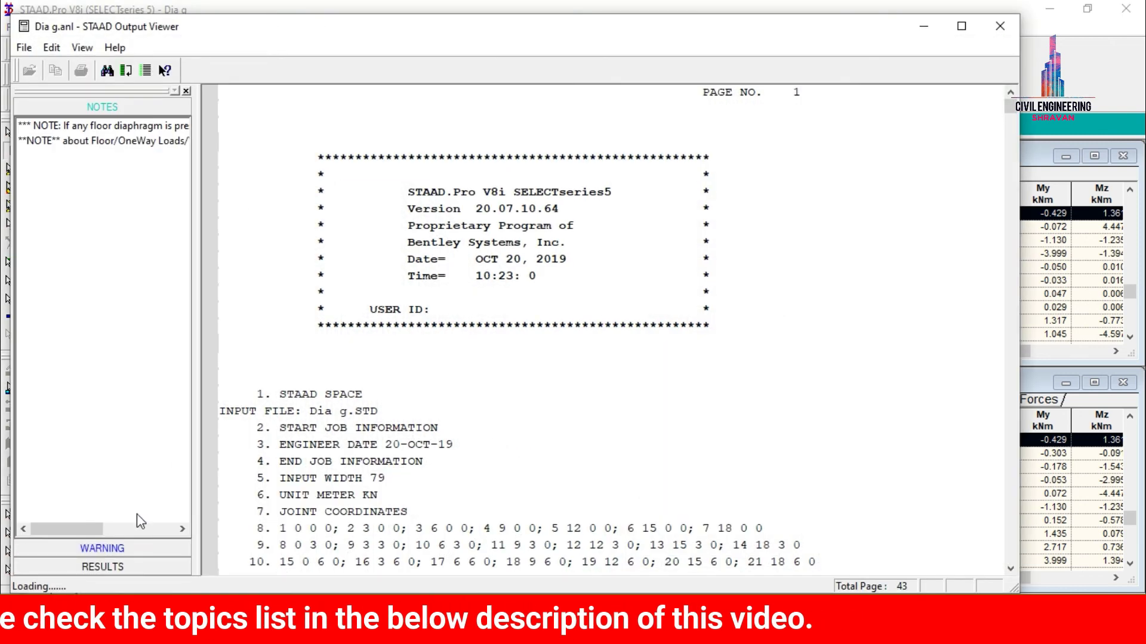
{"action": "left_click", "coordinate": [124, 566]}
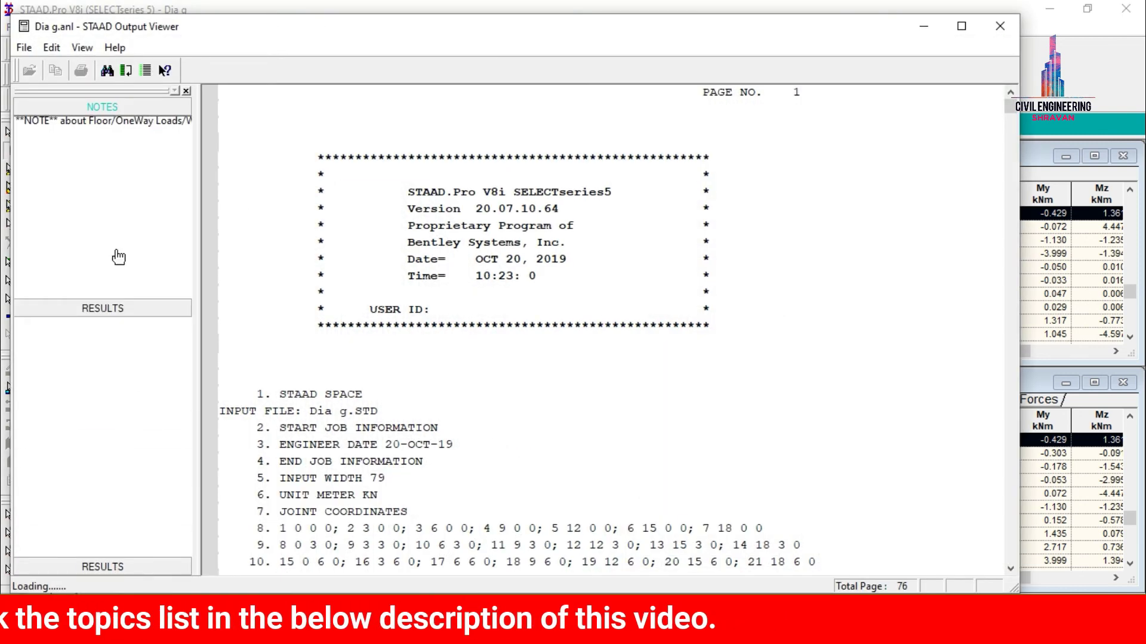
{"action": "left_click", "coordinate": [62, 162]}
{"action": "scroll", "coordinate": [447, 408], "scroll_direction": "down", "scroll_amount": 15}
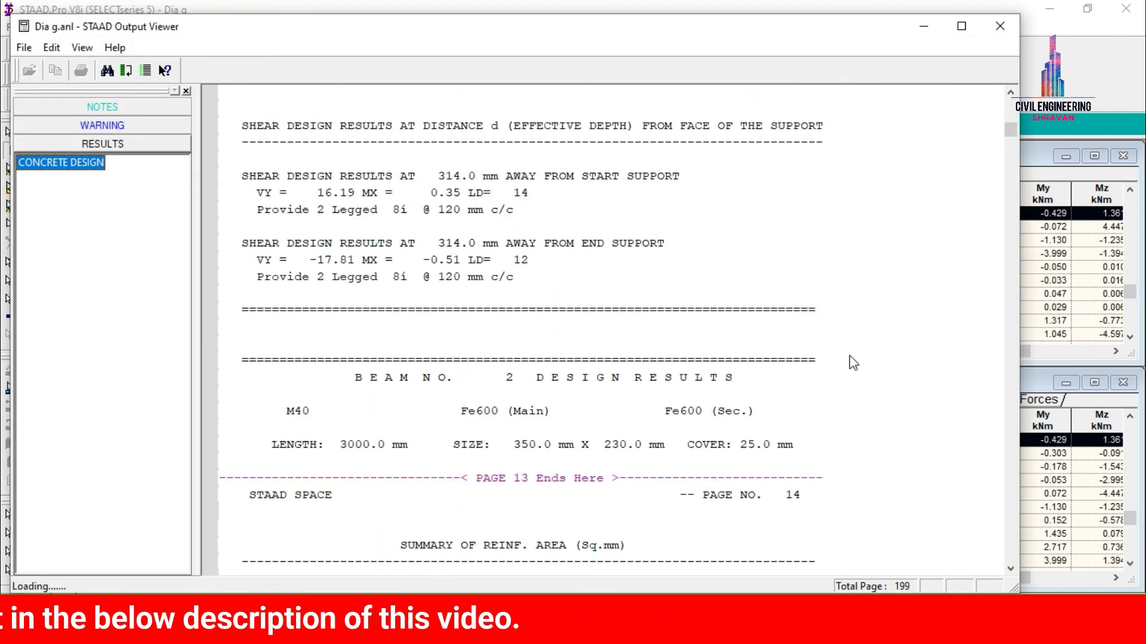
{"action": "left_click_drag", "start_coordinate": [1010, 128], "coordinate": [1001, 421]}
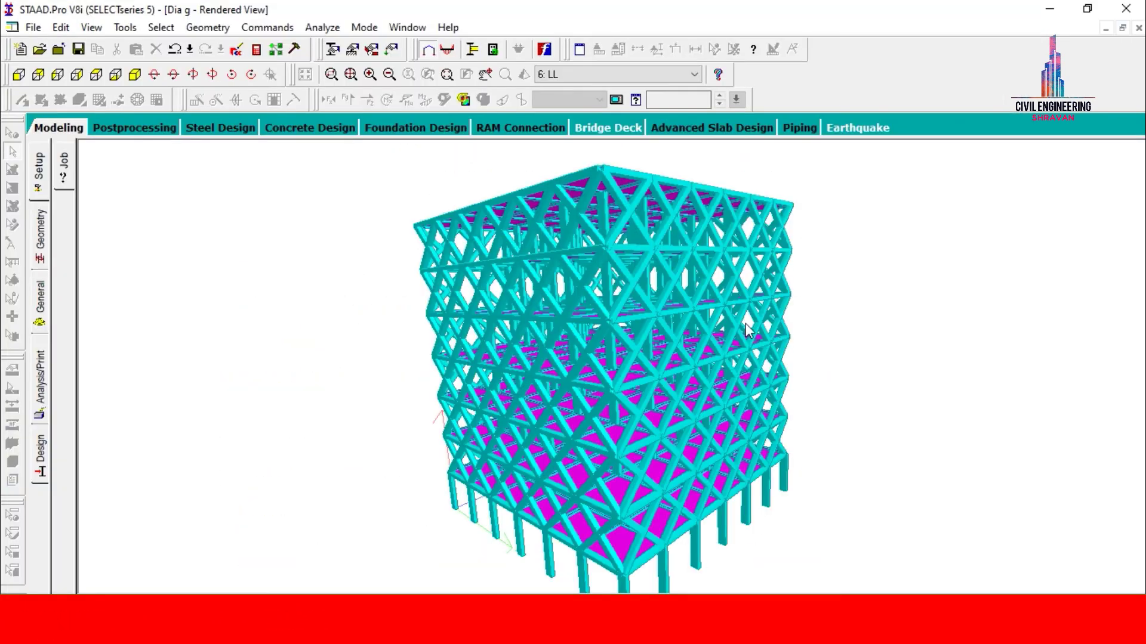
Examine the rendered 3D model of the diagrid building from several angles.
{"action": "left_click_drag", "start_coordinate": [745, 324], "coordinate": [543, 410]}
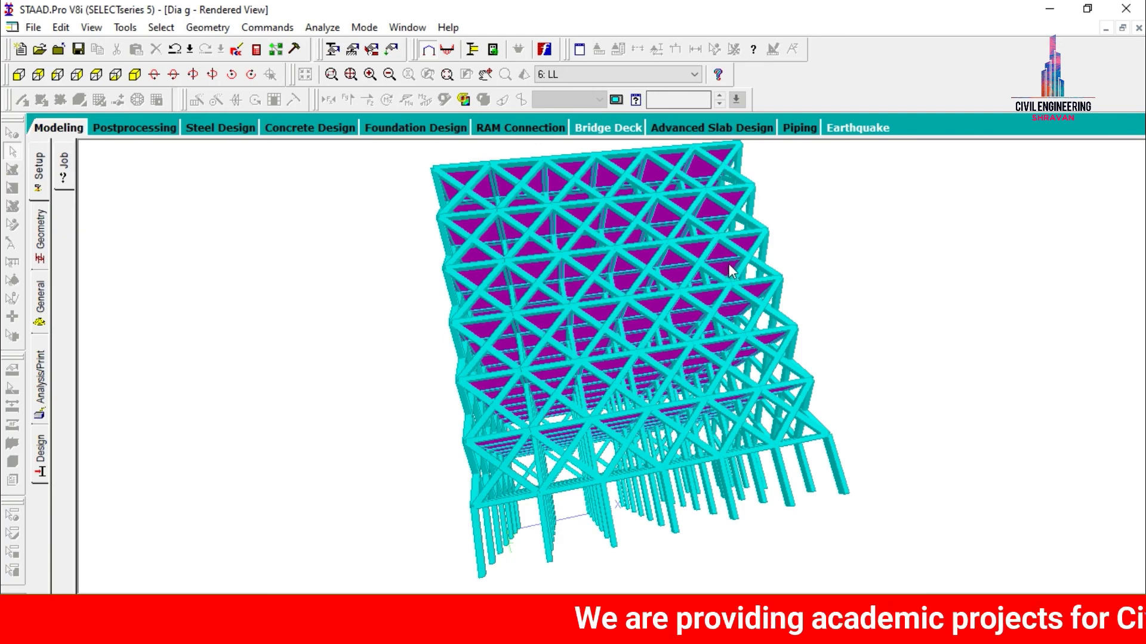
{"action": "left_click_drag", "start_coordinate": [729, 264], "coordinate": [335, 365]}
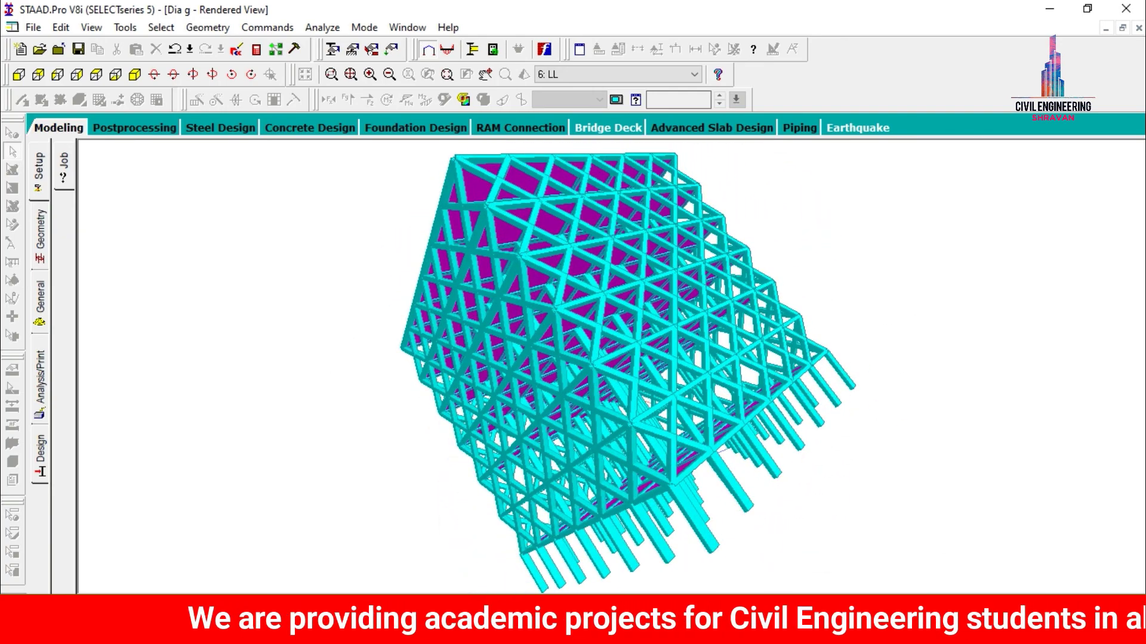